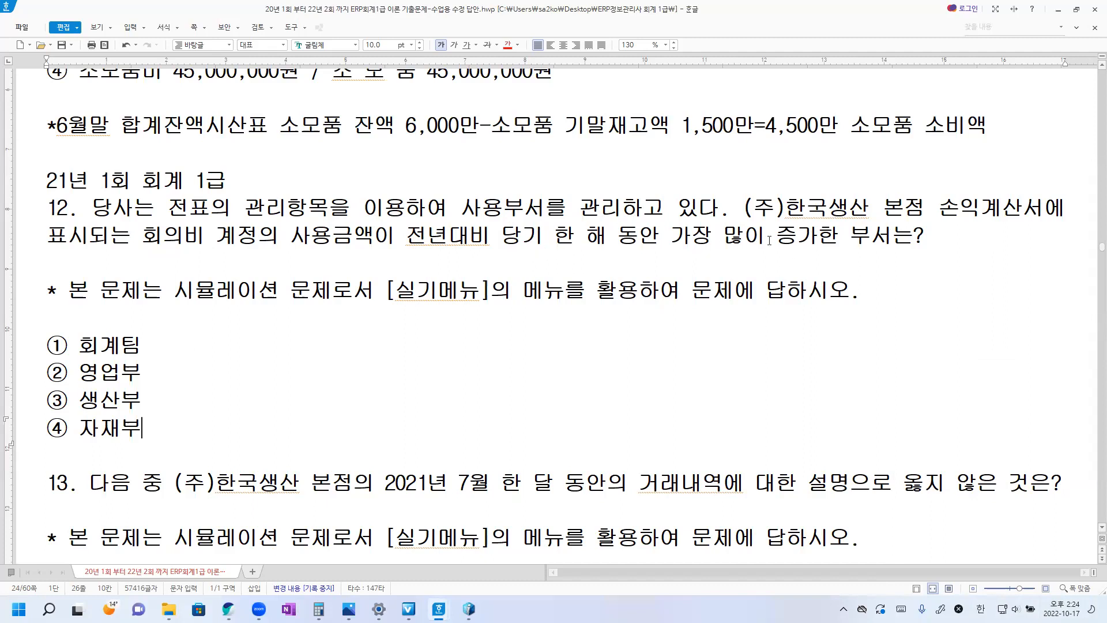
Switch to iCUBE 핵심ERP and open the 관리내역현황 report from the 전표/장부관리 group of 회계관리.
scroll(689, 255, "down", 2)
scroll(689, 254, "up", 2)
left_click(468, 609)
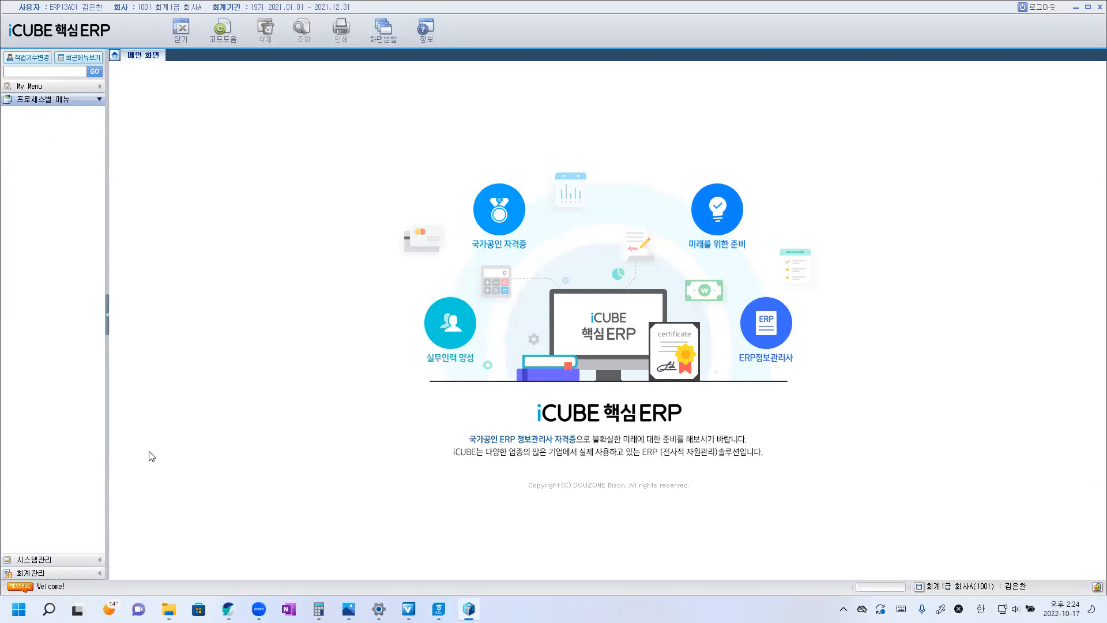
left_click_drag(107, 440, 187, 456)
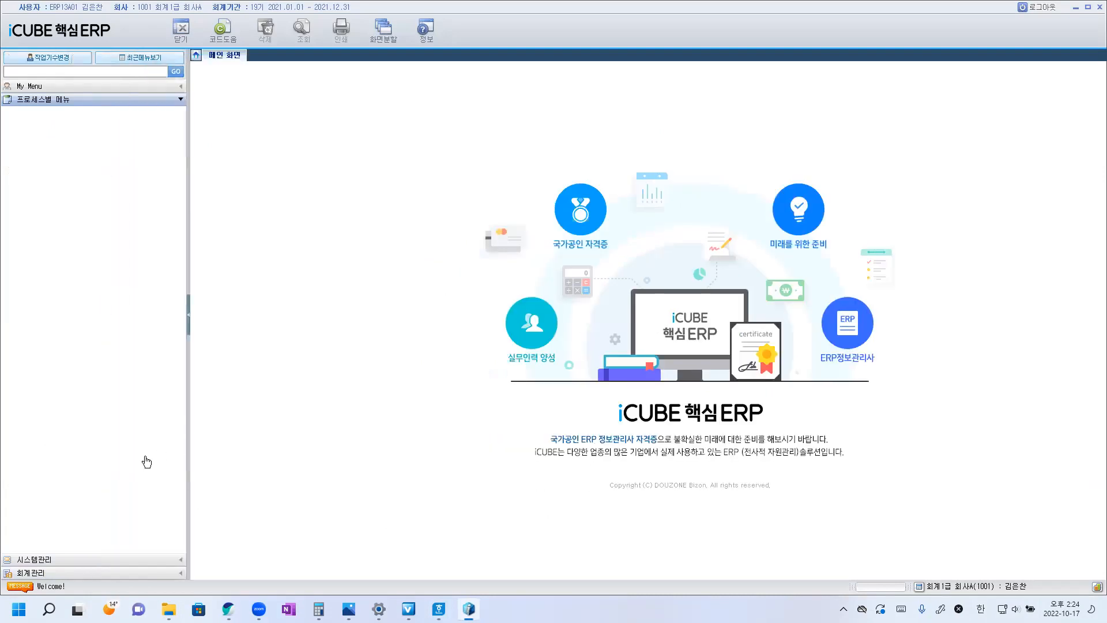
left_click(65, 574)
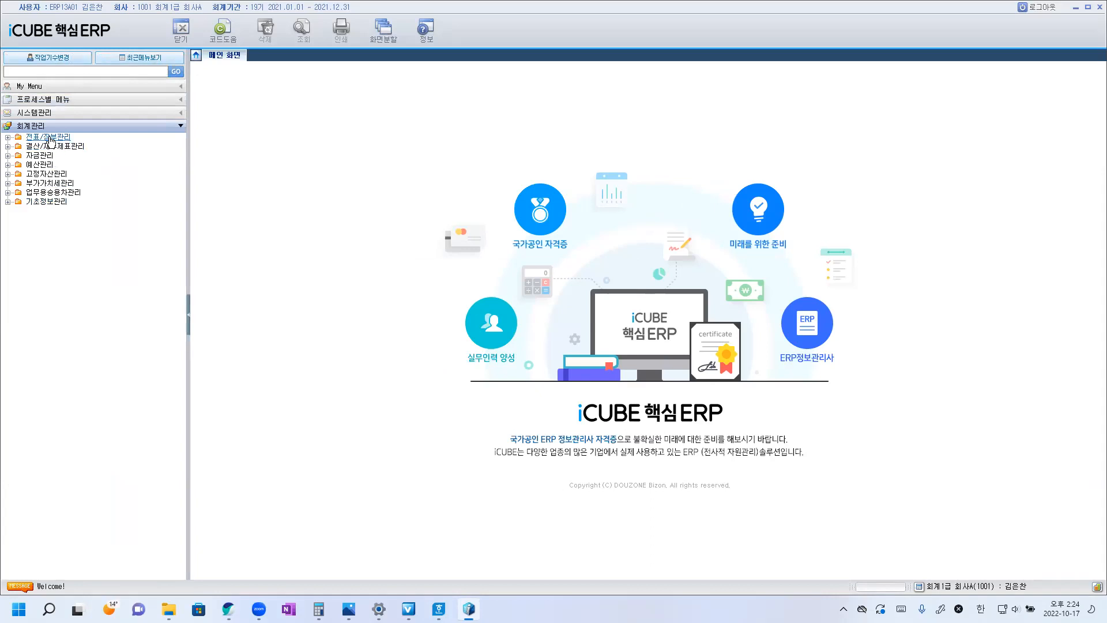
left_click(51, 138)
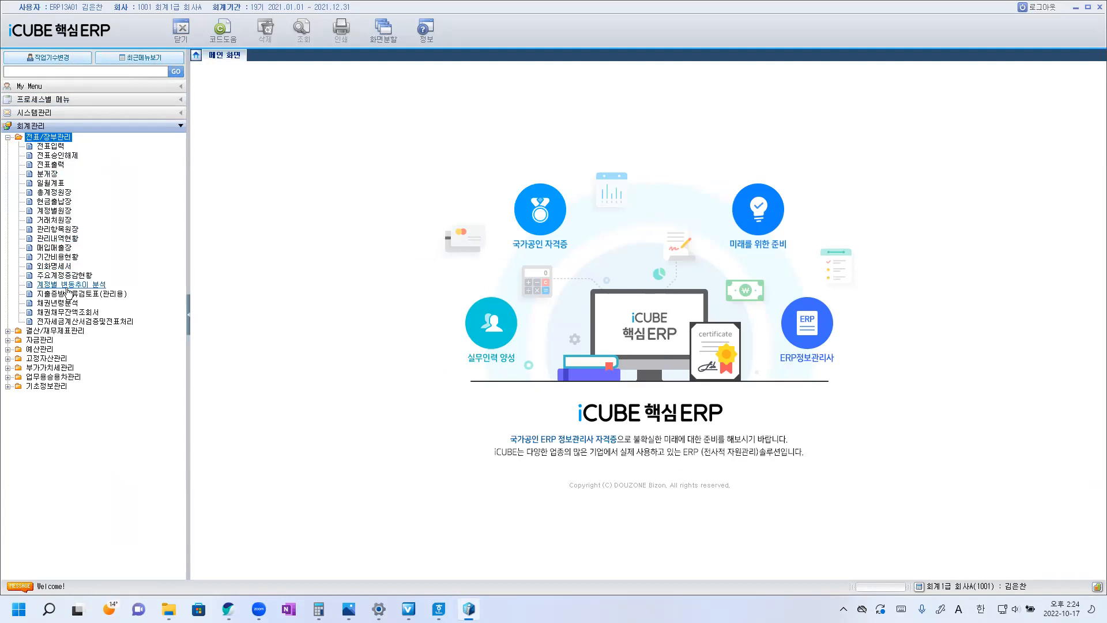
left_click(61, 240)
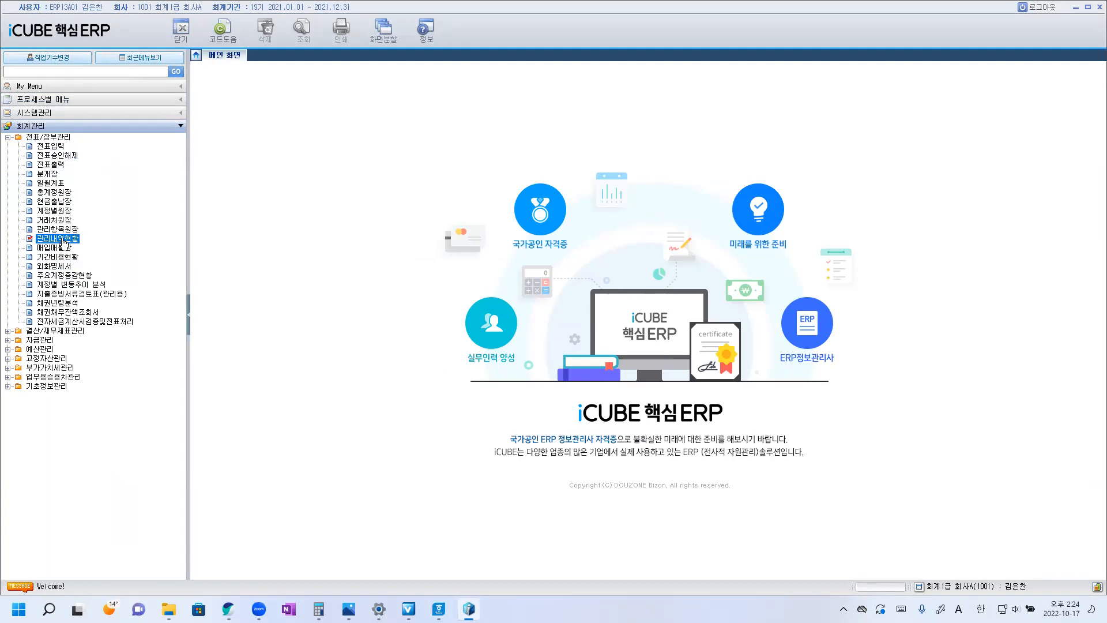
double_click(61, 238)
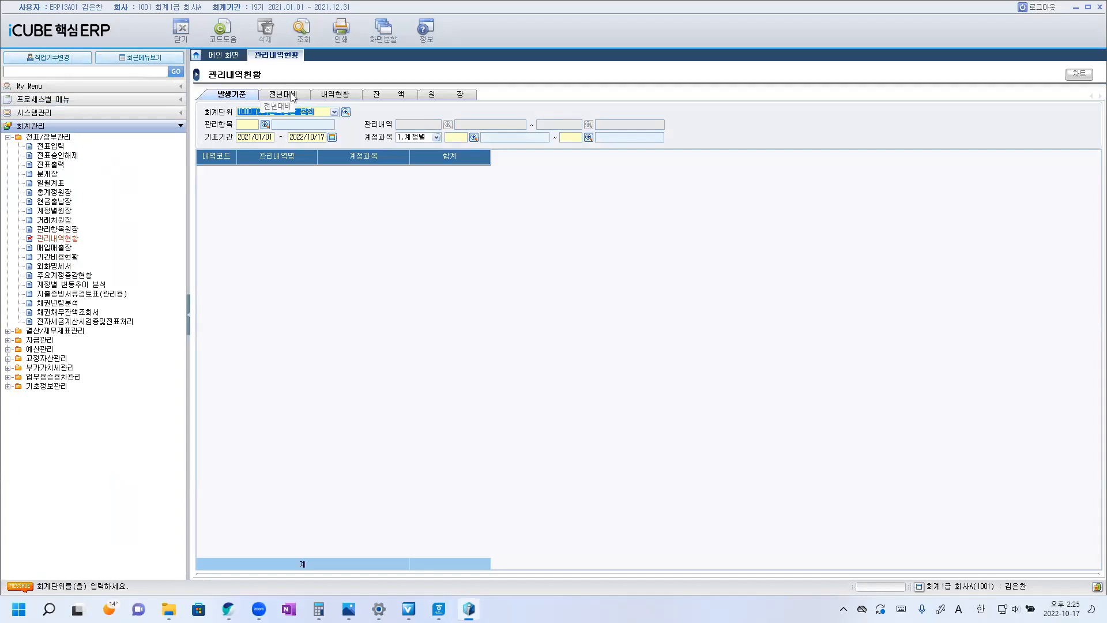
Show the 전년대비 comparison and set its management item (관리항목) to C1 사용부서.
left_click(291, 95)
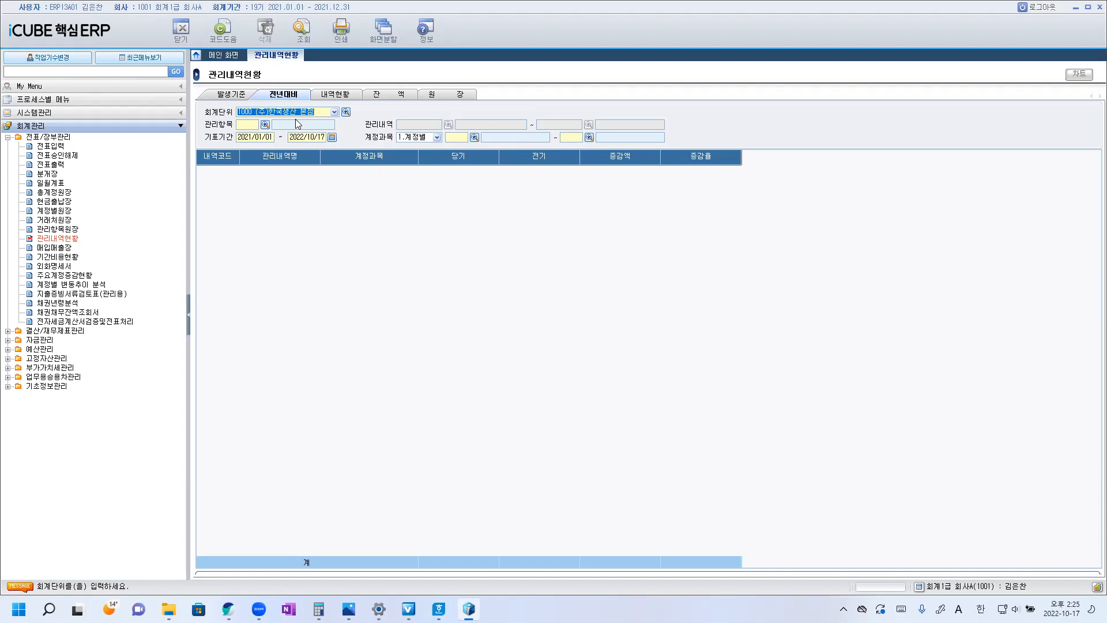
left_click(265, 126)
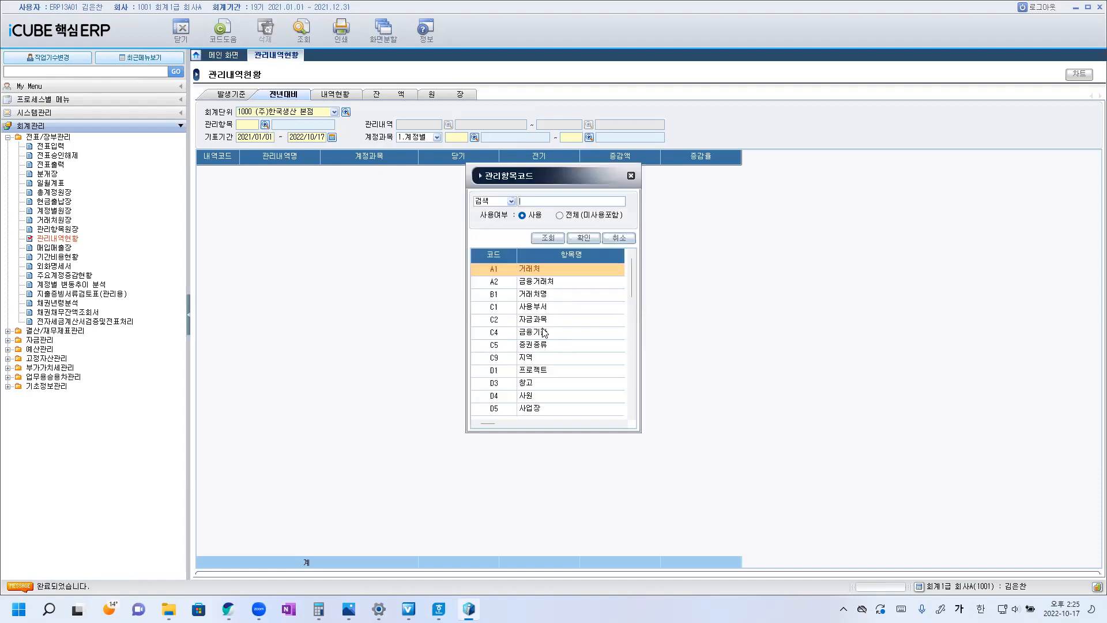
left_click(540, 309)
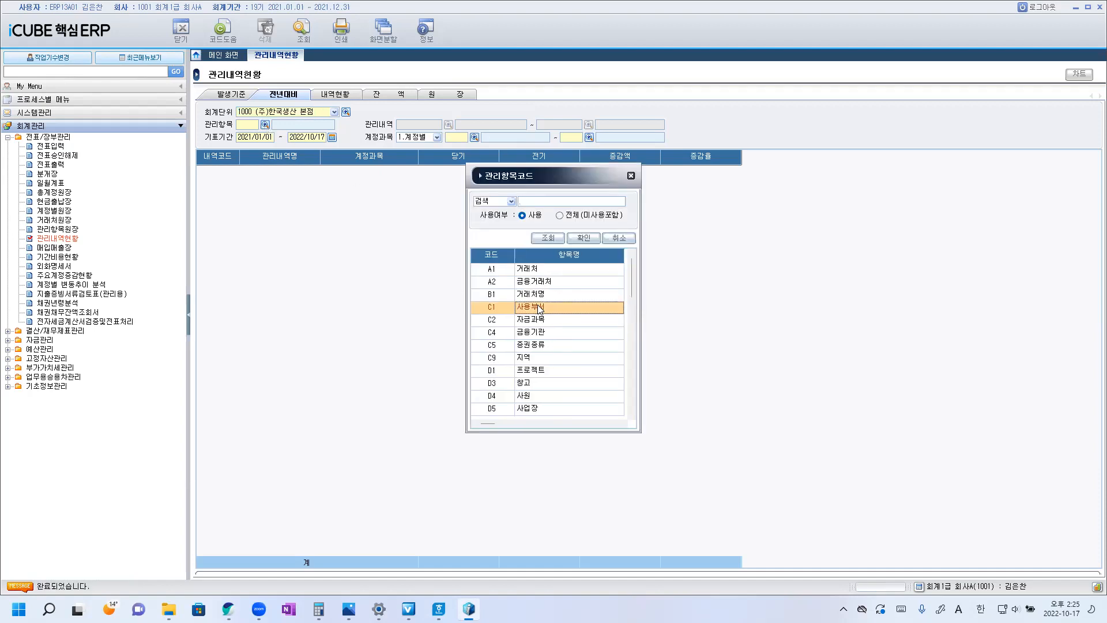
double_click(540, 309)
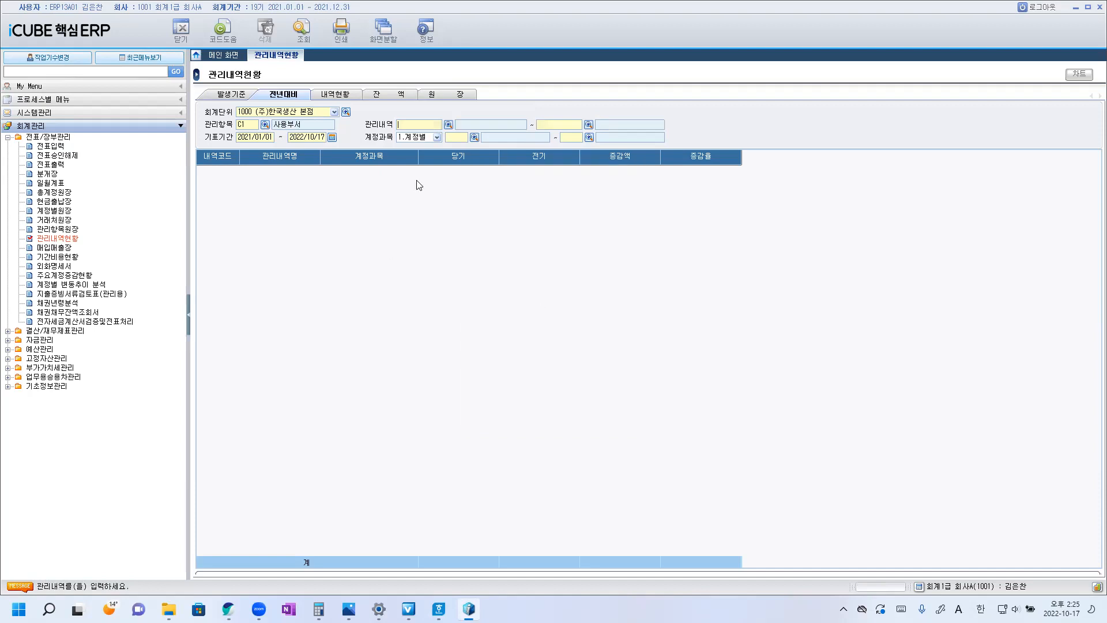
Set the 관리내역 range from department 1001 회계팀 to 4001 자재부.
left_click(449, 125)
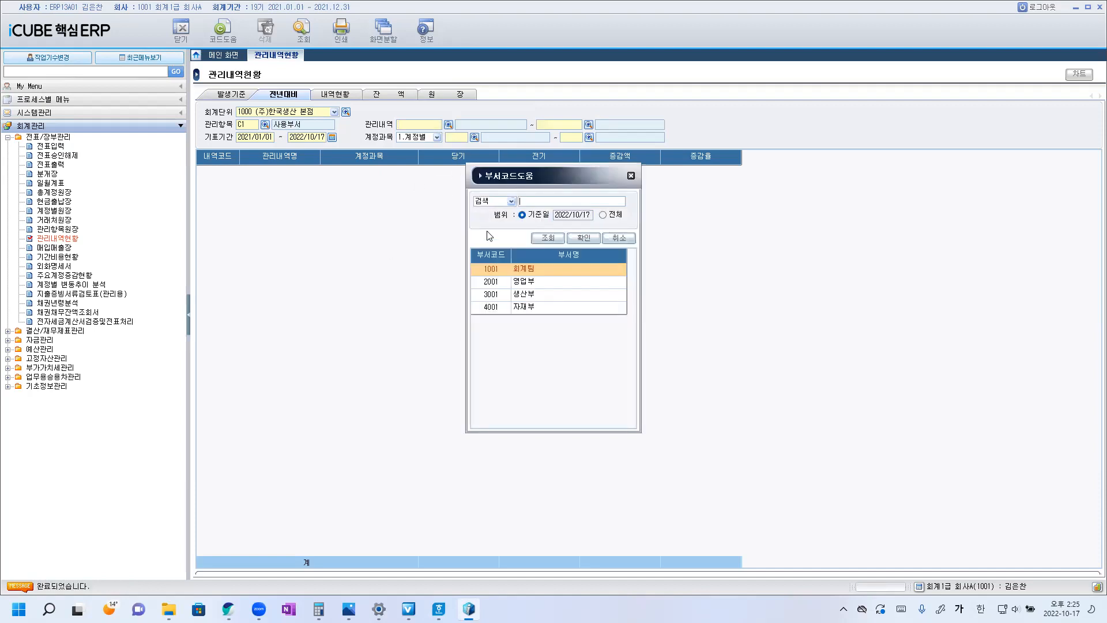
double_click(532, 273)
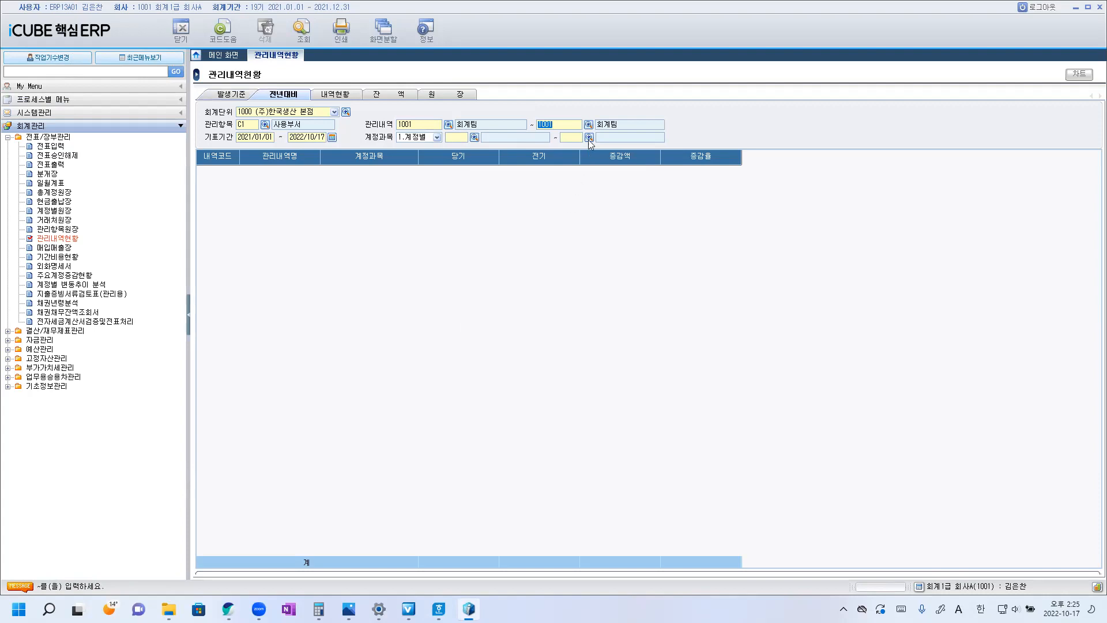
left_click(589, 125)
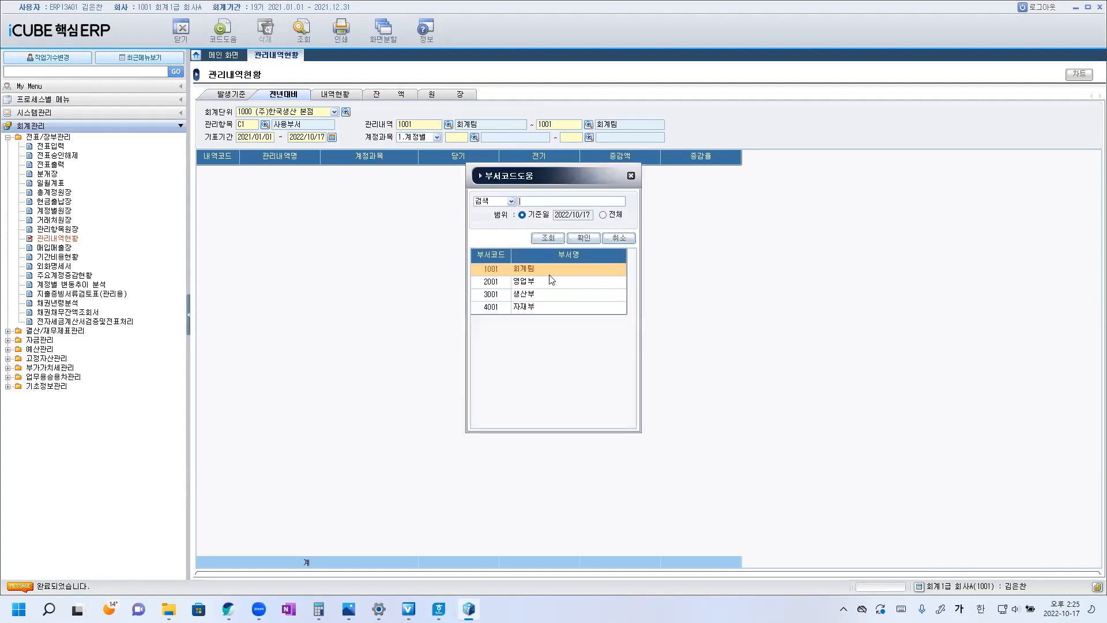
left_click(531, 310)
double_click(531, 309)
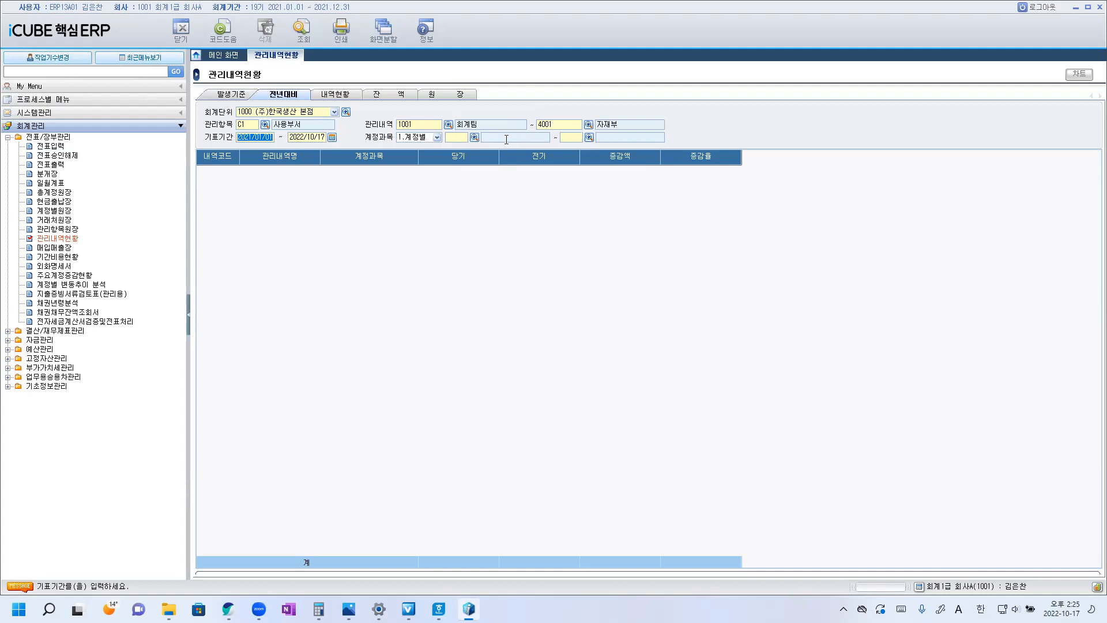
Set the end of the 기표기간 to 2021/12/31 so the period covers the whole of 2021.
left_click(332, 137)
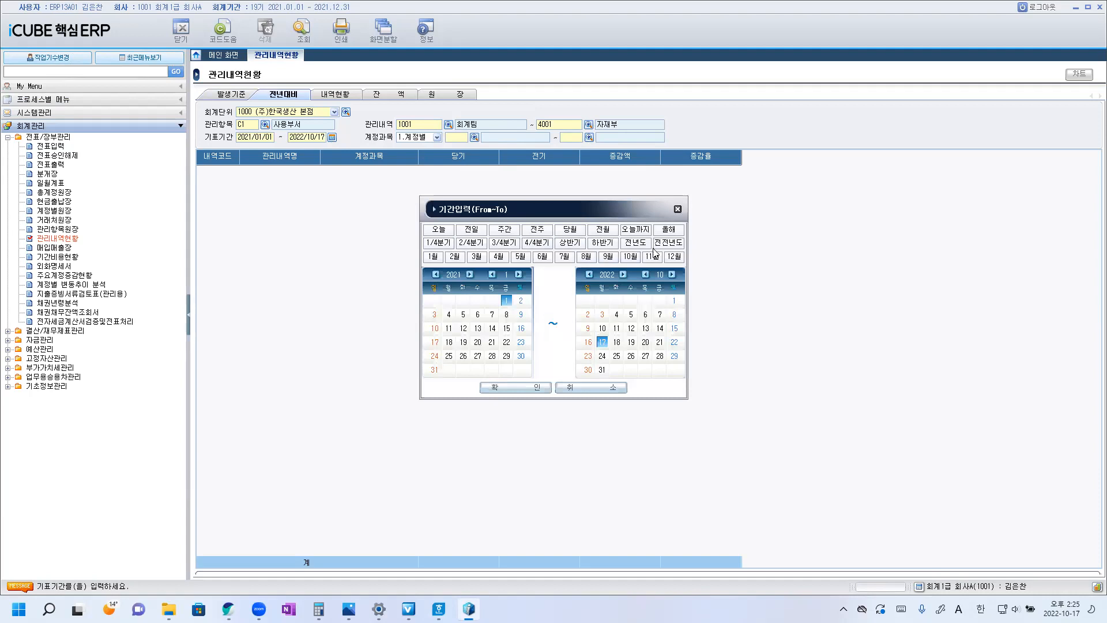
left_click(673, 230)
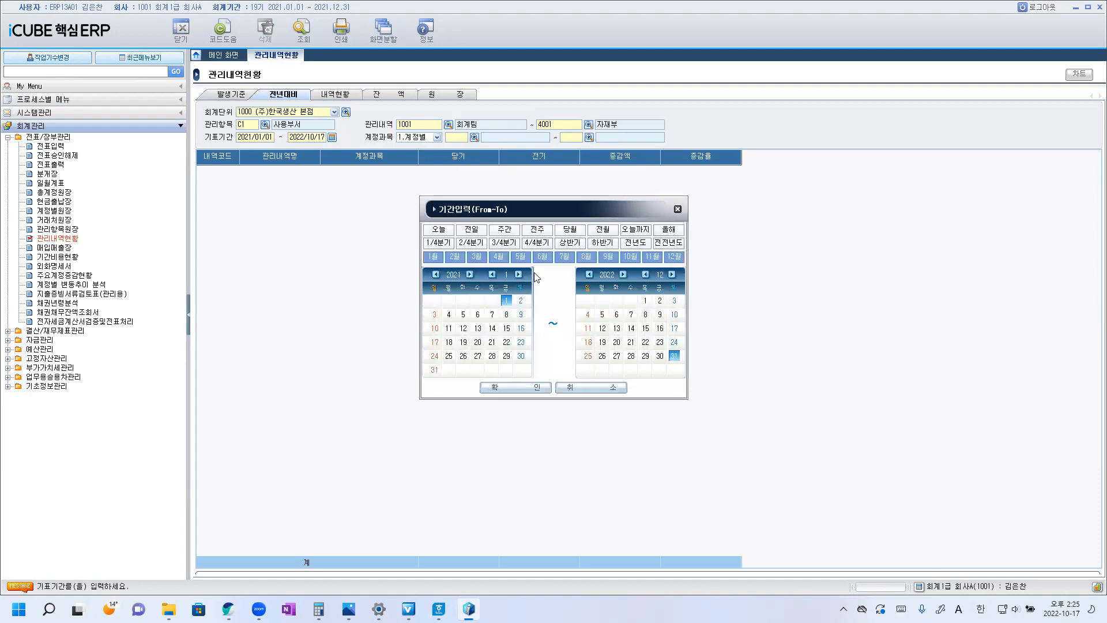
left_click(589, 275)
left_click(535, 387)
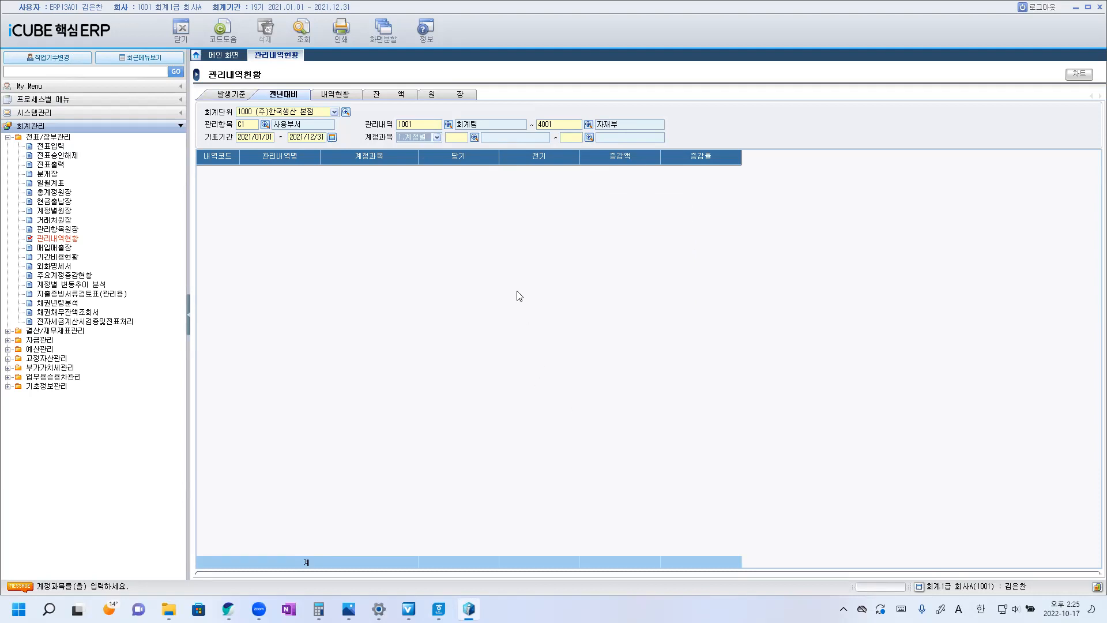
Find accounts matching 회의 and set the 계정과목 range to 82700 회의비.
left_click(474, 137)
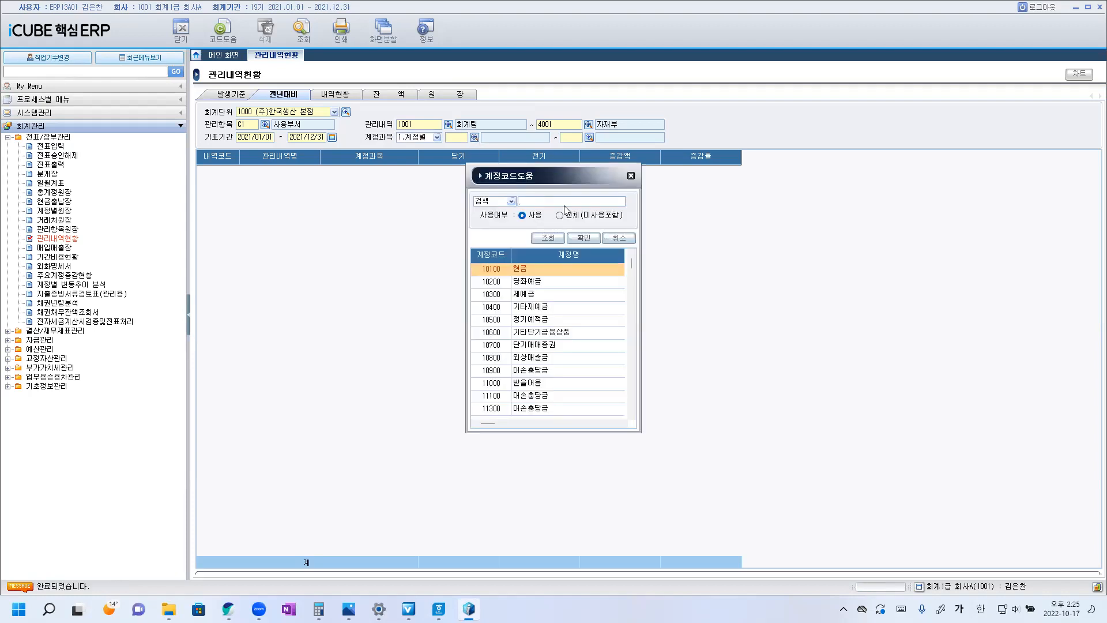
type("회계")
key("Return")
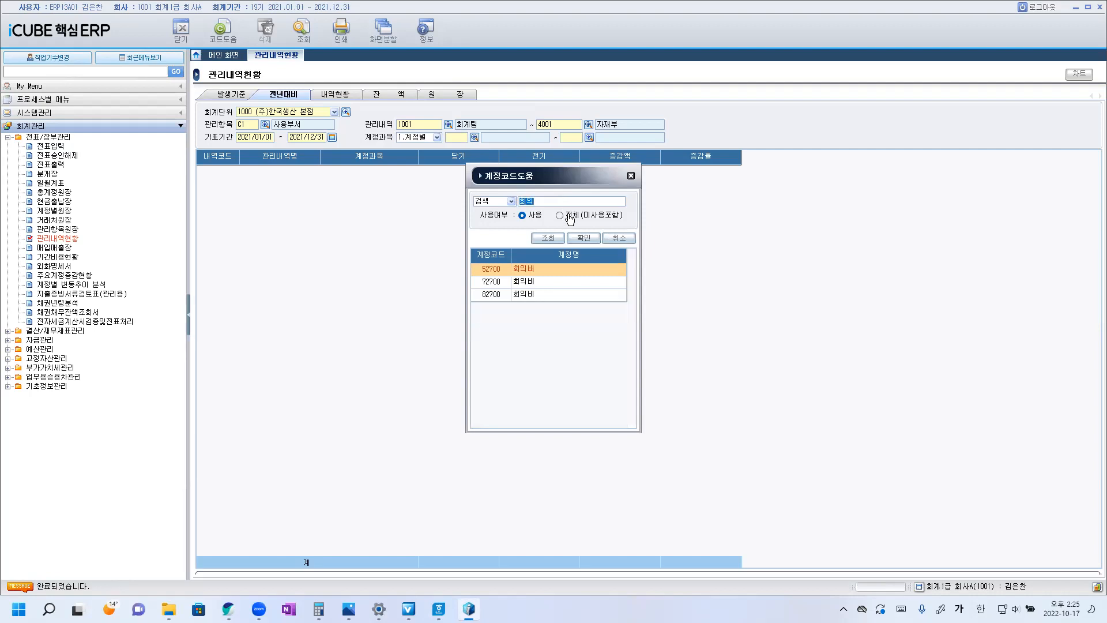
left_click(525, 295)
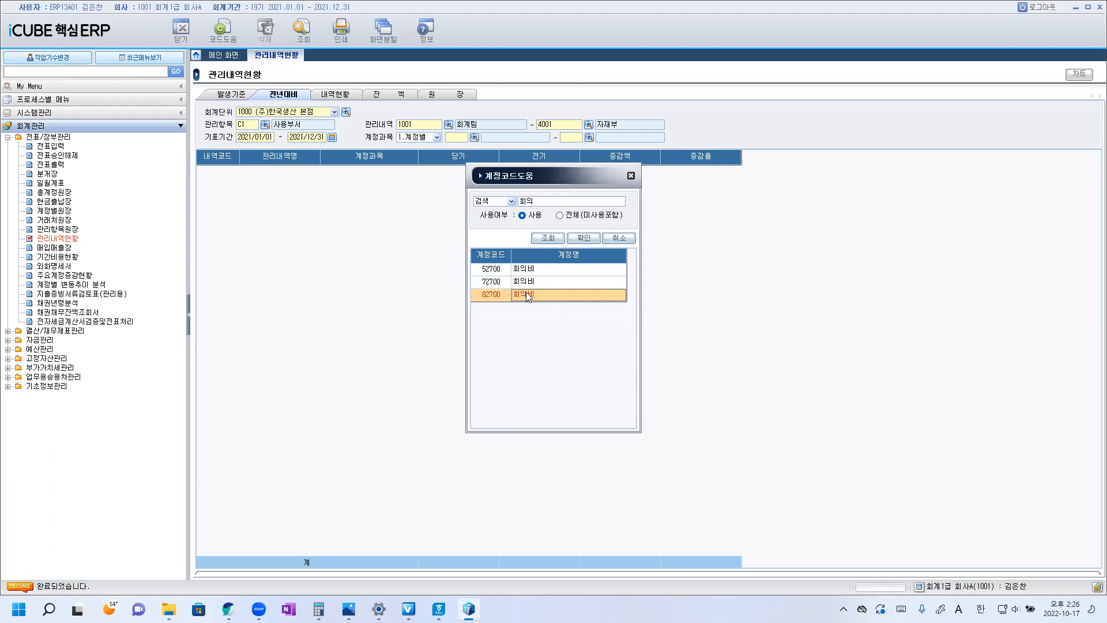
double_click(526, 295)
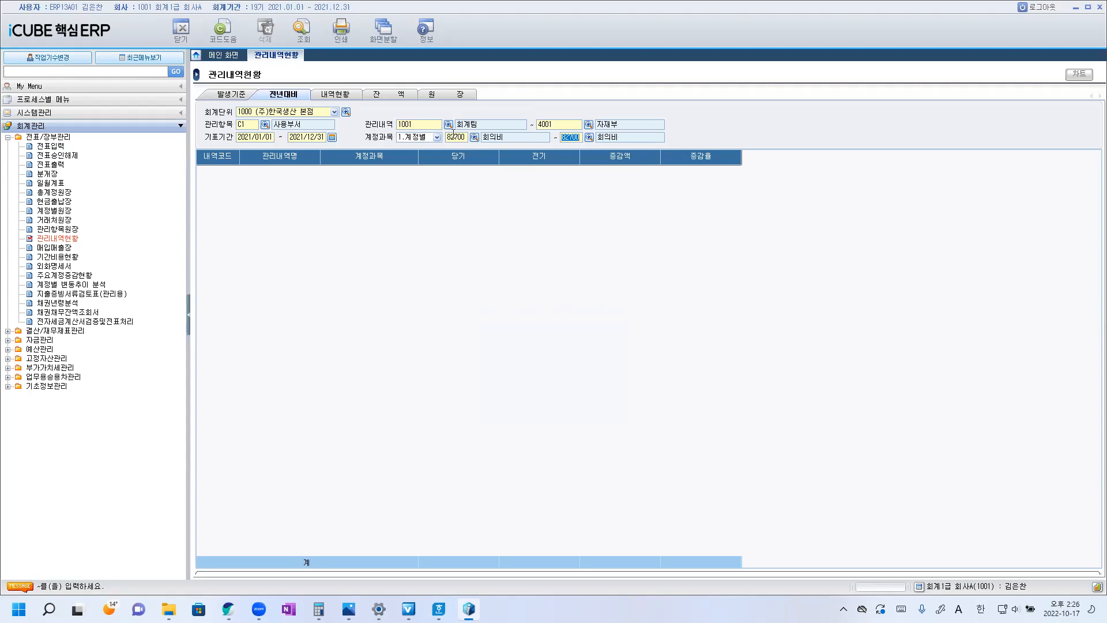
Run the query and compare the departments' 회의비 increase amounts (증감액) and increase rates (증감율).
left_click(304, 32)
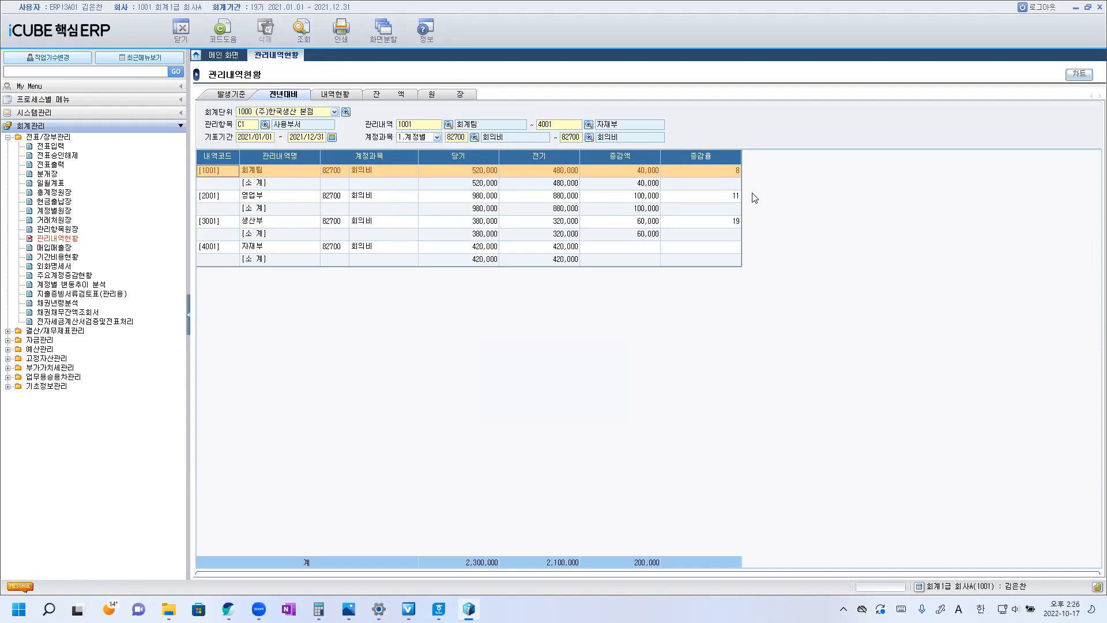
left_click(637, 197)
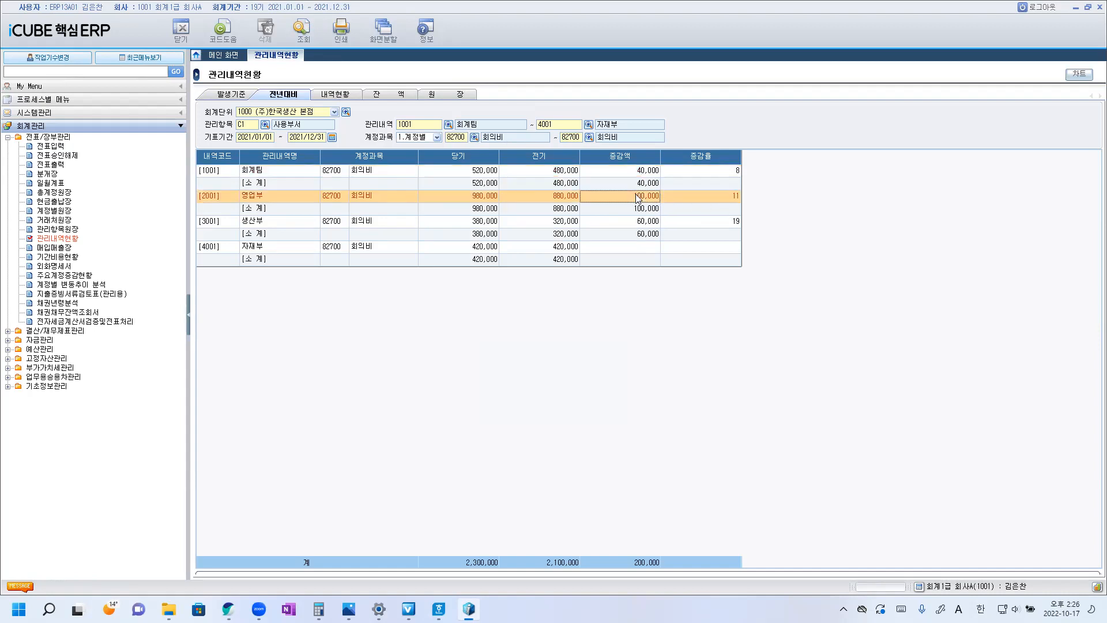
left_click(719, 222)
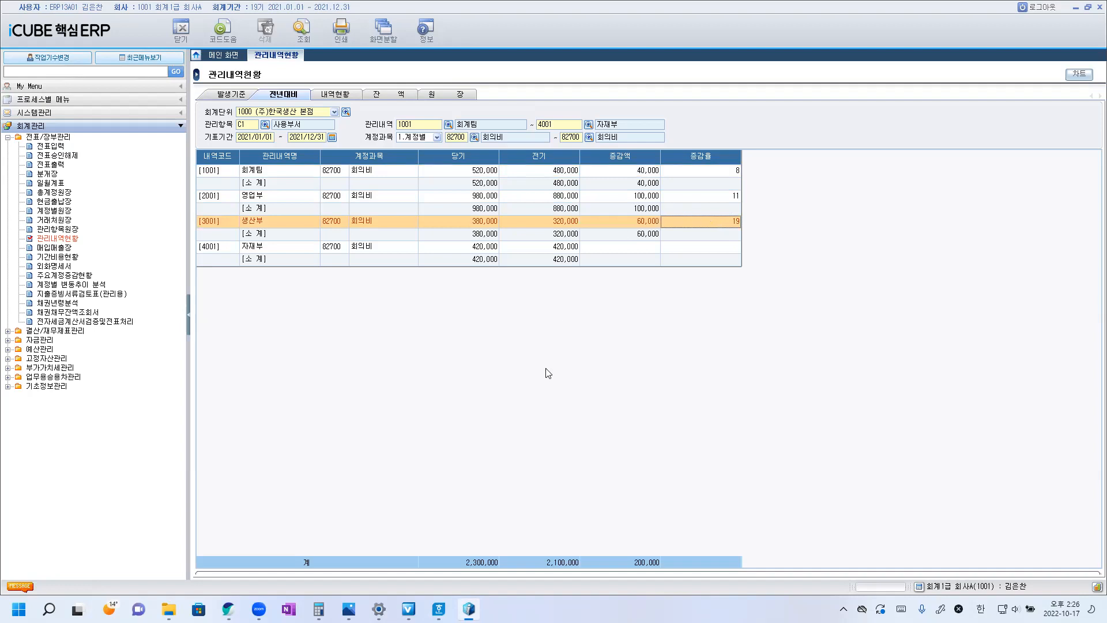
Switch to the Hangul exam document and colour "회의비 계정의 사용금액이 전년대비 당기 한 해 동안" in question 12 red.
mouse_move(439, 609)
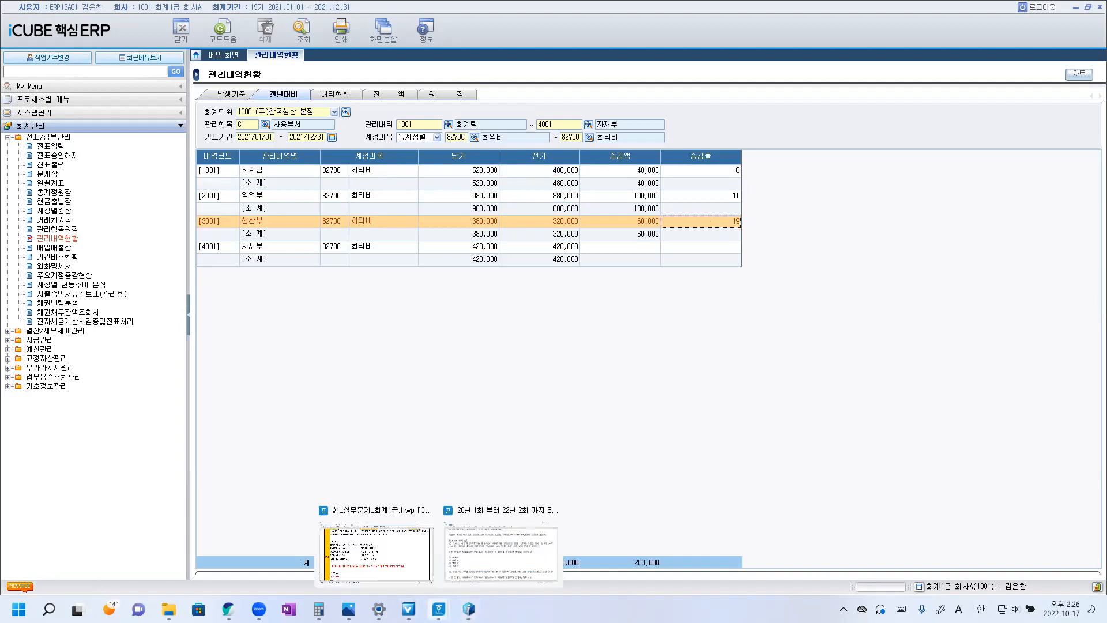
left_click(491, 546)
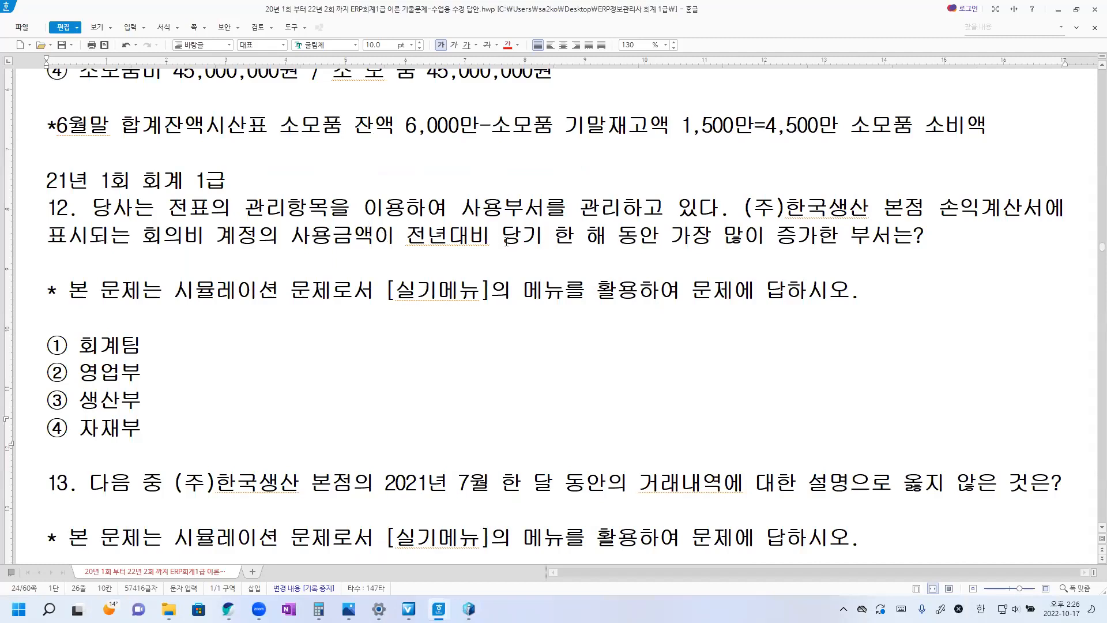
left_click_drag(143, 237, 651, 236)
left_click(508, 44)
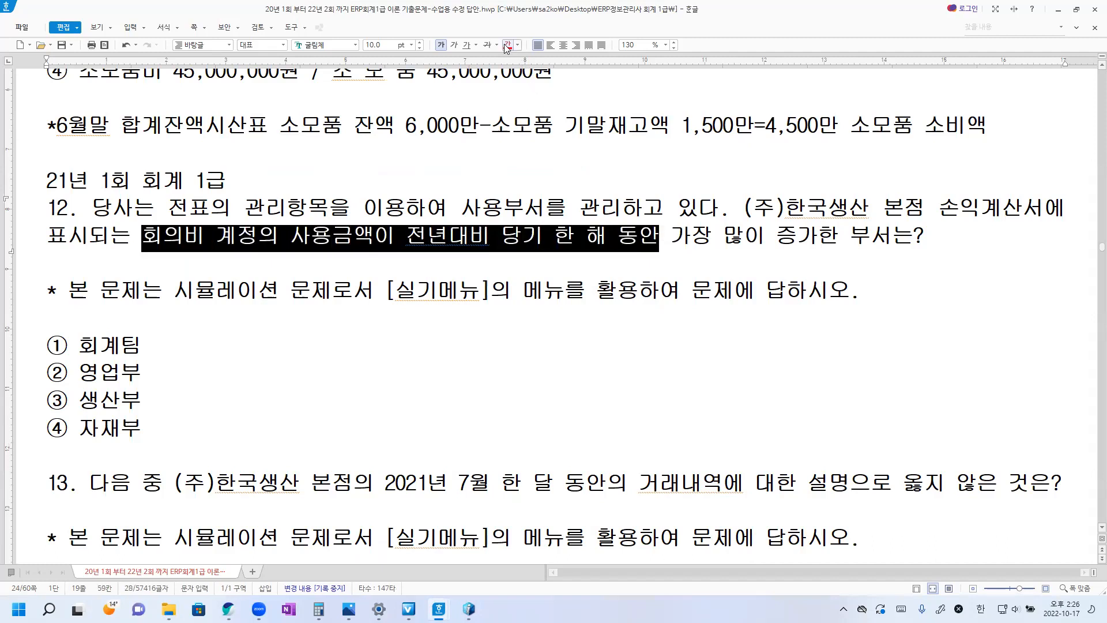
left_click(380, 245)
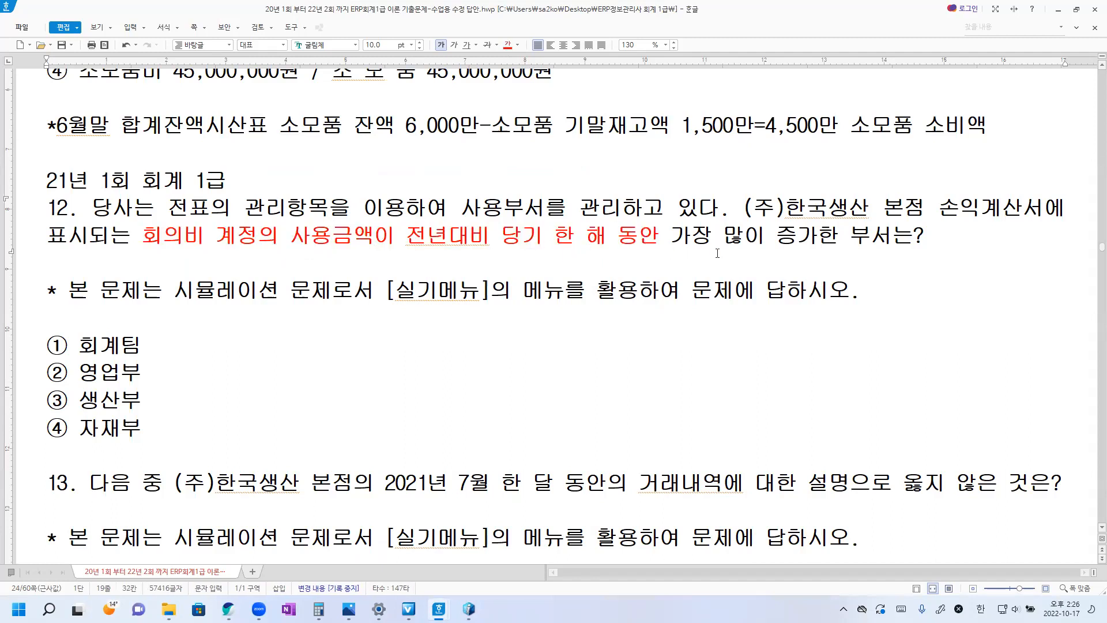
Return to iCUBE 핵심ERP and check the 회의비 increase amount of 영업부.
left_click(472, 607)
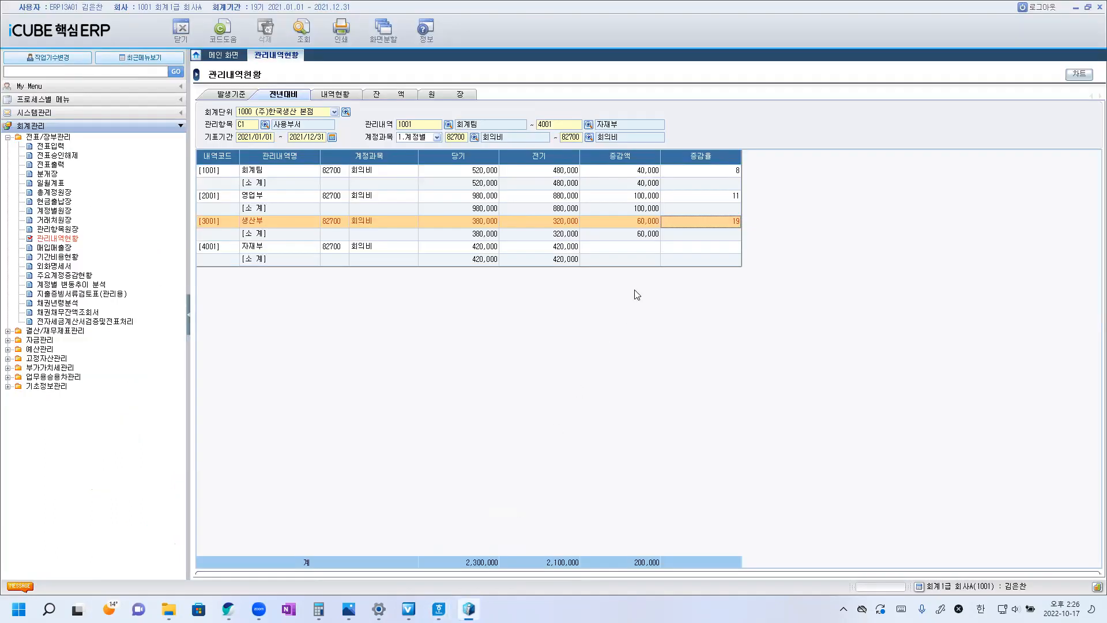
left_click(638, 200)
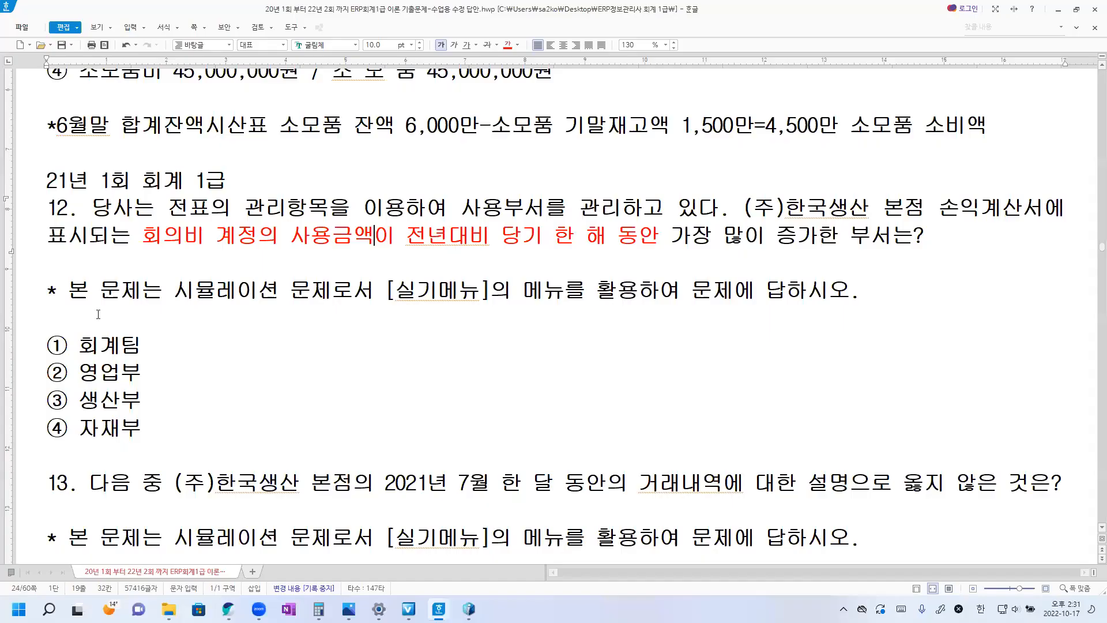
In the Hangul exam document, colour "2021년 7월 한 달 동안" in question 13 red.
scroll(98, 314, "down", 5)
scroll(181, 322, "down", 2)
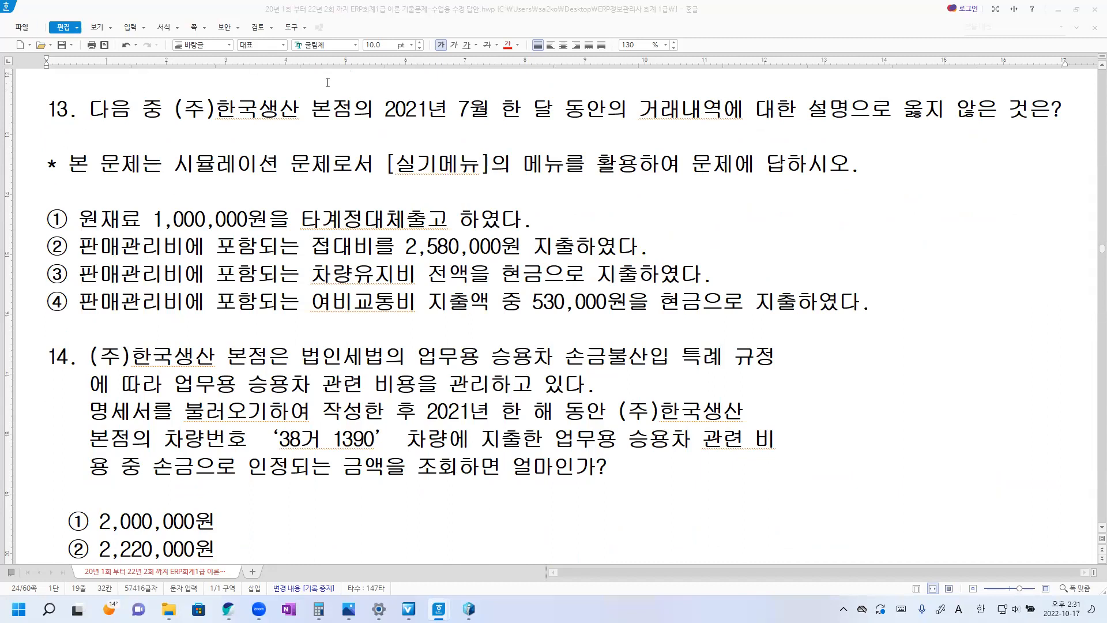
left_click_drag(384, 109, 605, 109)
left_click(508, 45)
left_click(524, 198)
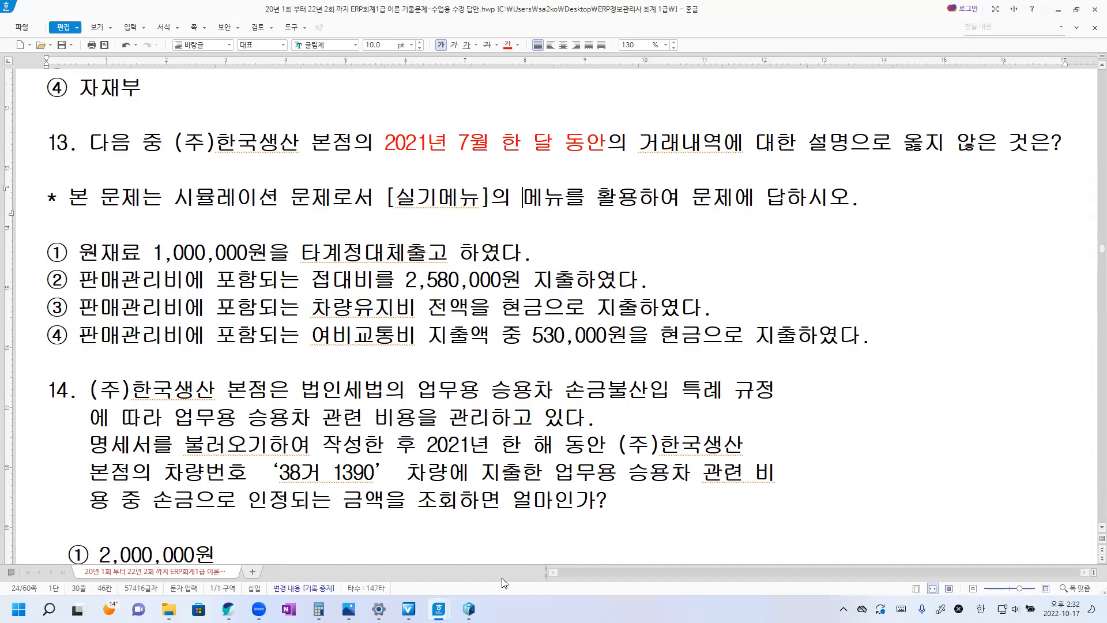
Switch to iCUBE 핵심ERP and open the 일월계표 report from the 전표/장부관리 group.
mouse_move(469, 609)
left_click(469, 609)
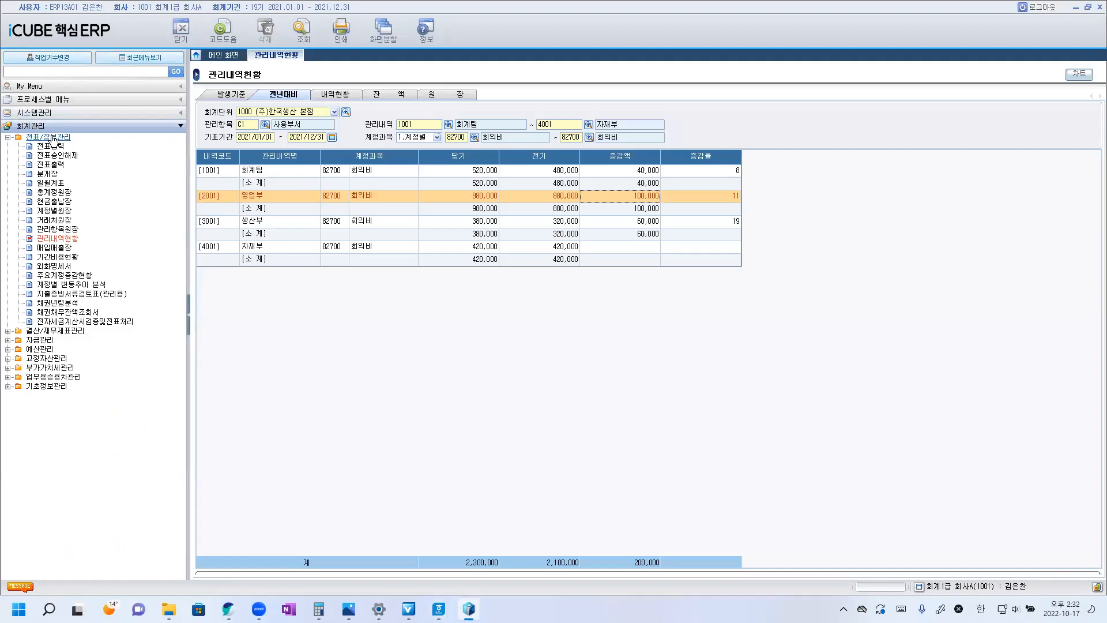
left_click(55, 184)
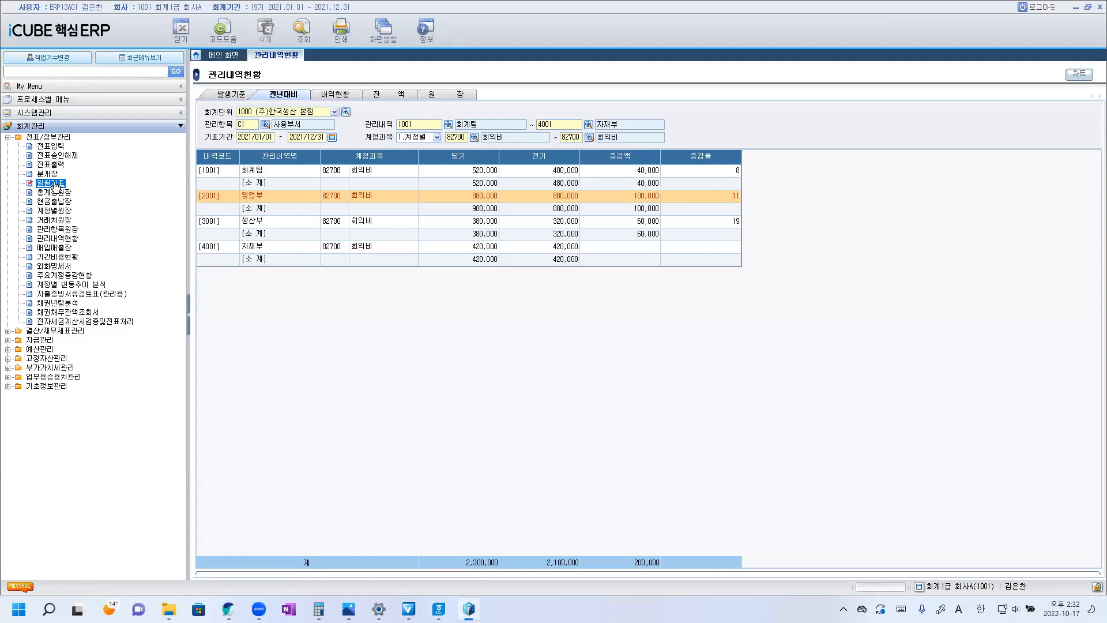
double_click(53, 183)
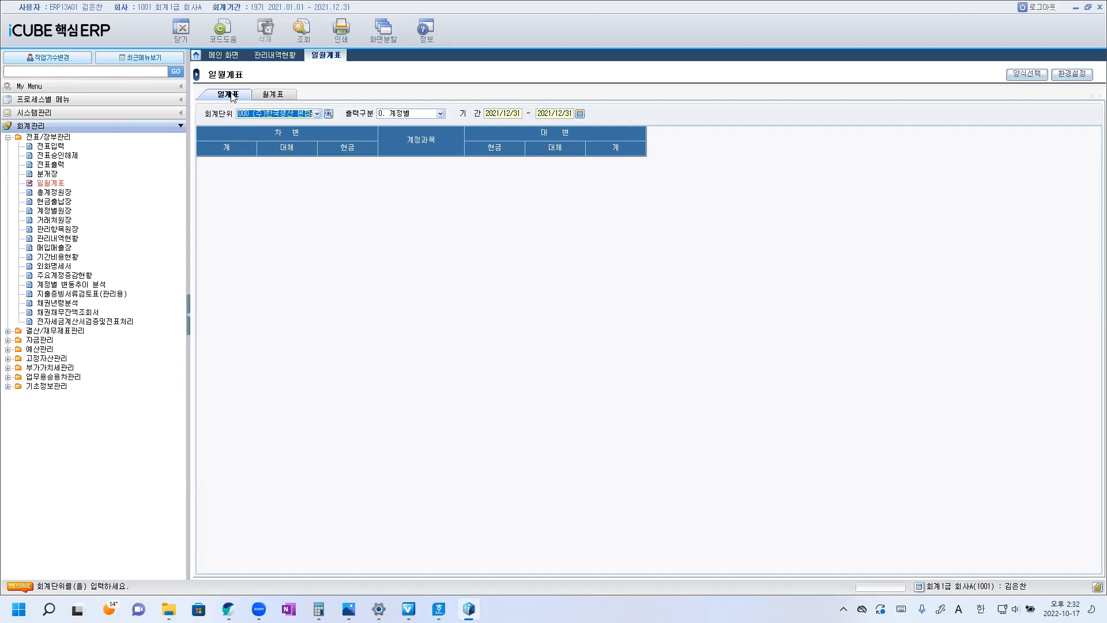
Show the 월계표 of the 일월계표 report for (주)한국생산 본점 with the period 2021/07 to 2021/07.
left_click(274, 96)
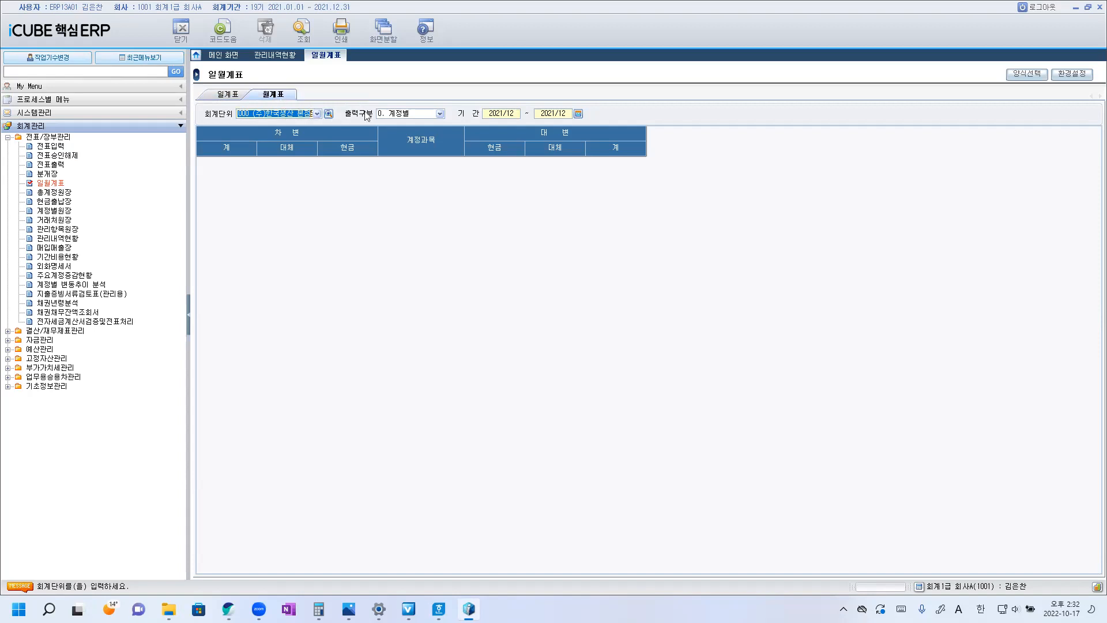
left_click(578, 114)
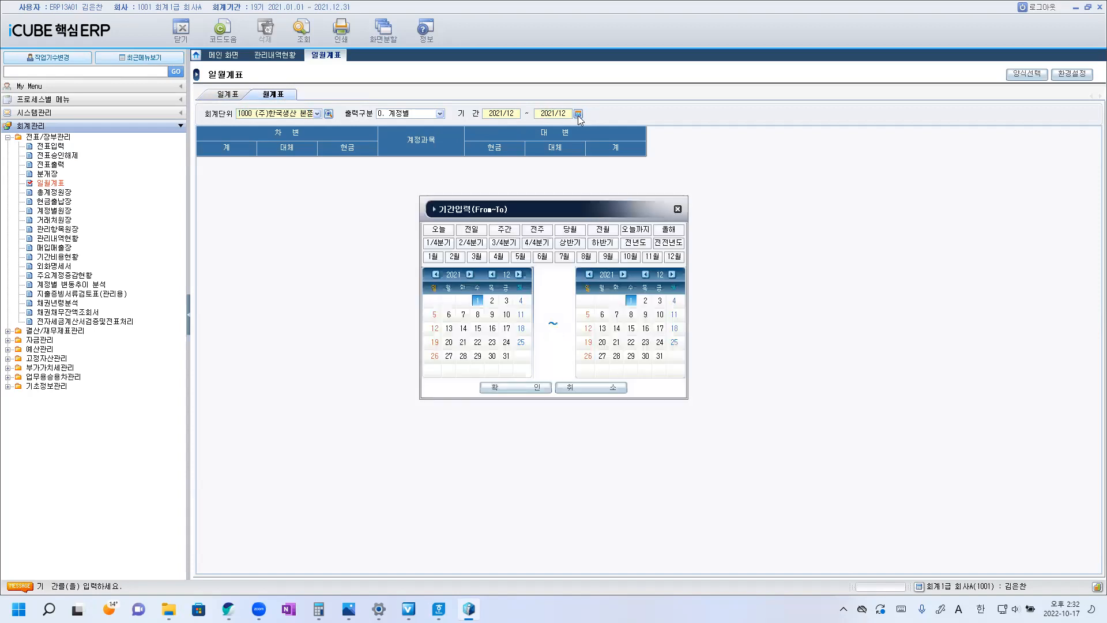
left_click(564, 256)
left_click(437, 275)
left_click(591, 275)
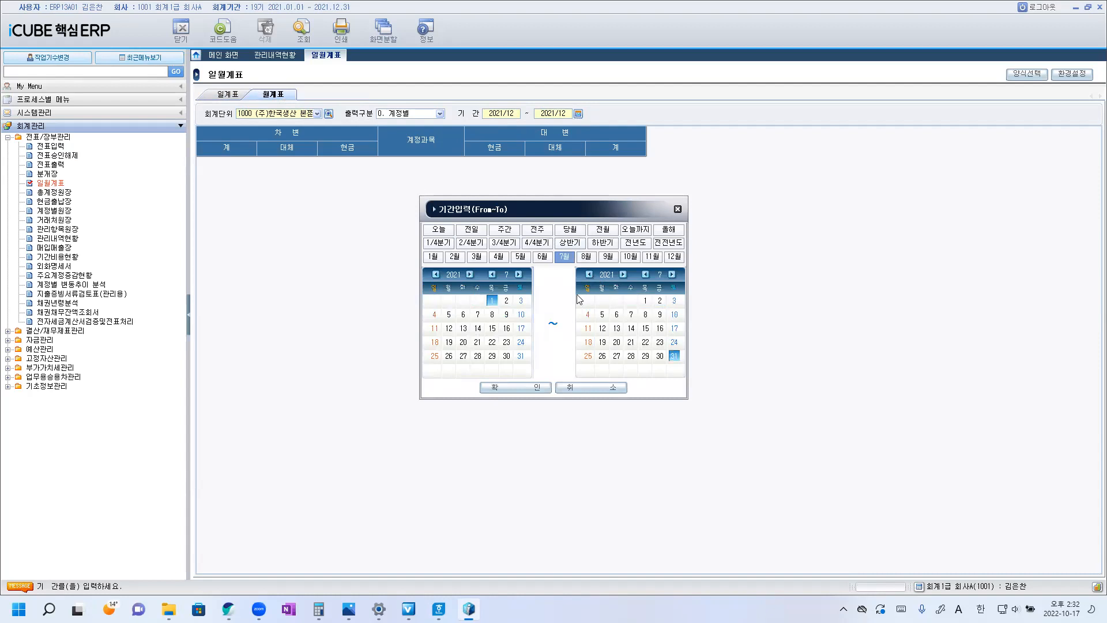
left_click(534, 391)
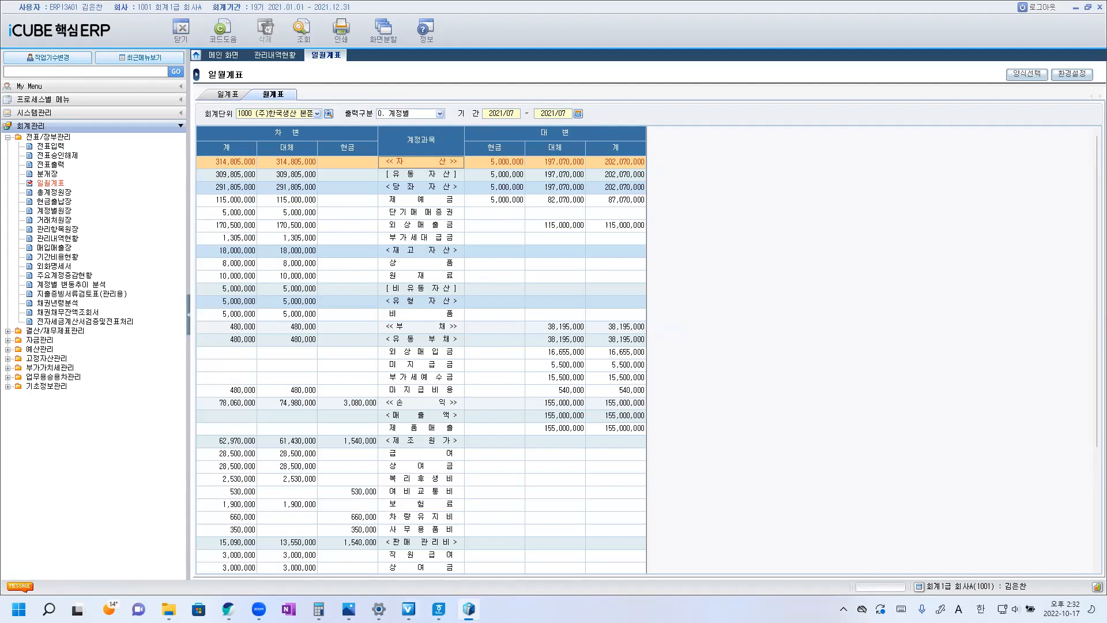
Reread question 13 in the Hangul exam document, then return to iCUBE 핵심ERP and check the 원재료 row under 재고자산.
mouse_move(439, 610)
left_click(478, 573)
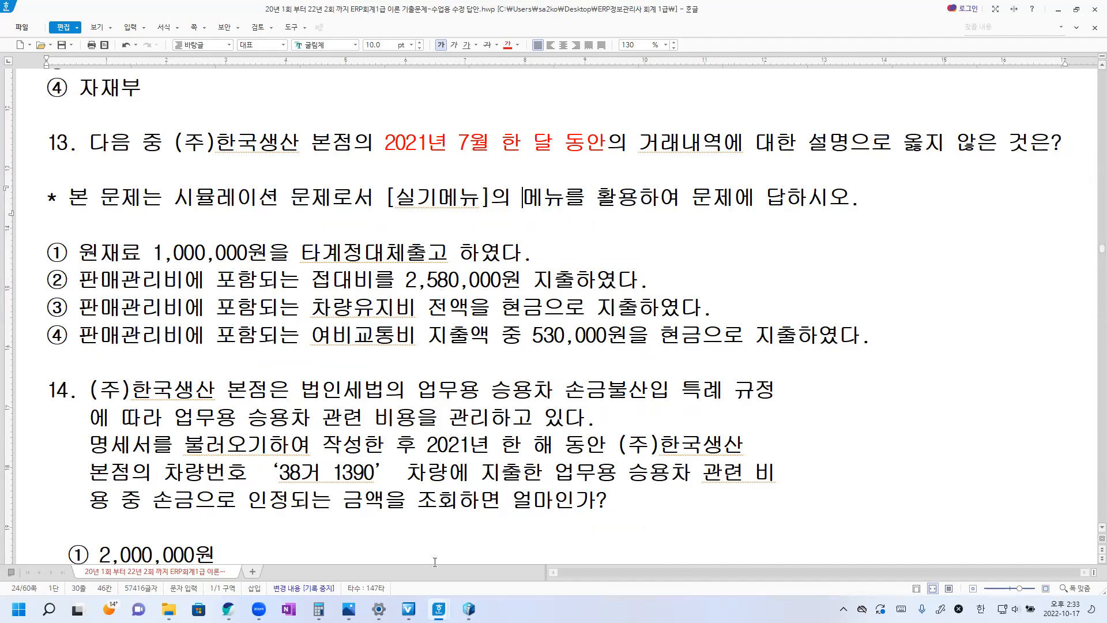
key("alt+Tab")
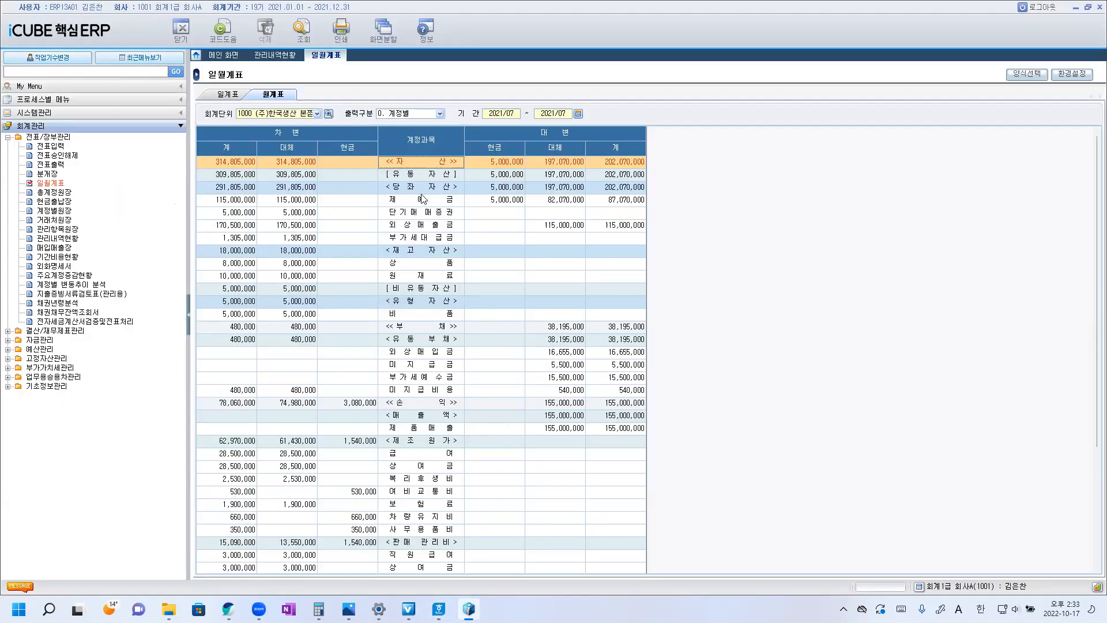
left_click(427, 252)
left_click(427, 273)
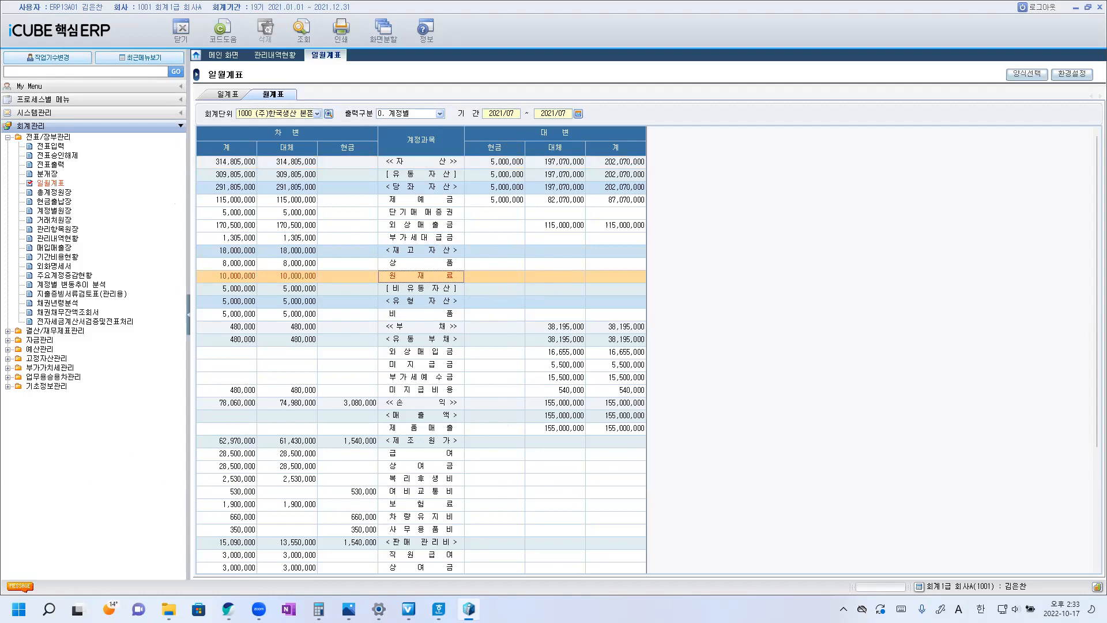
Switch to the Hangul exam document and copy the answer mark ① to the end of the question 13 sentence.
left_click(438, 609)
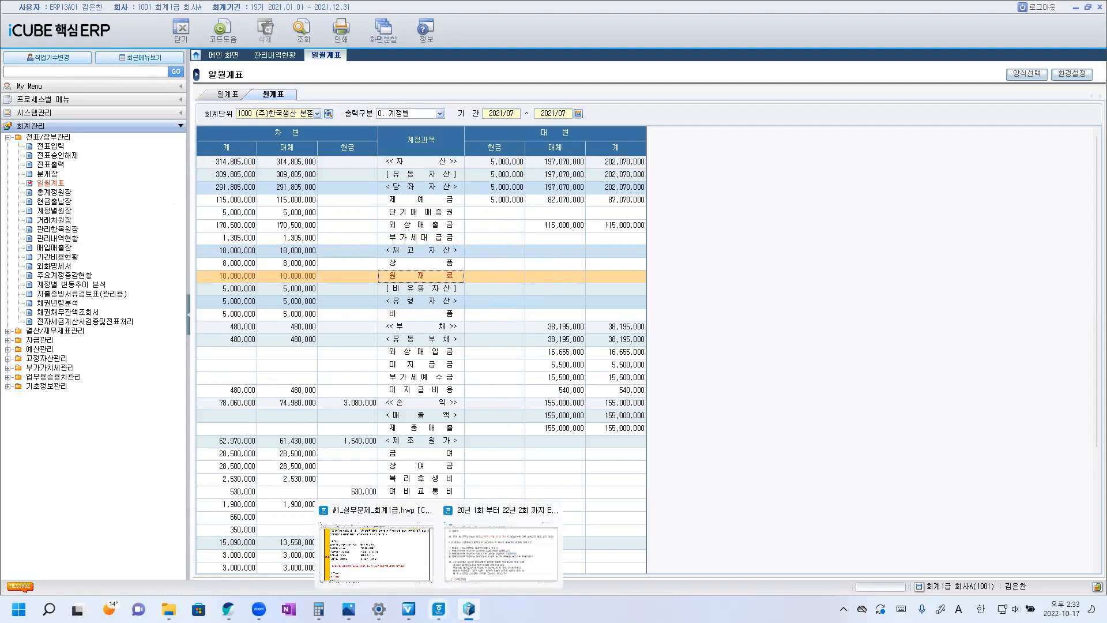
left_click(479, 575)
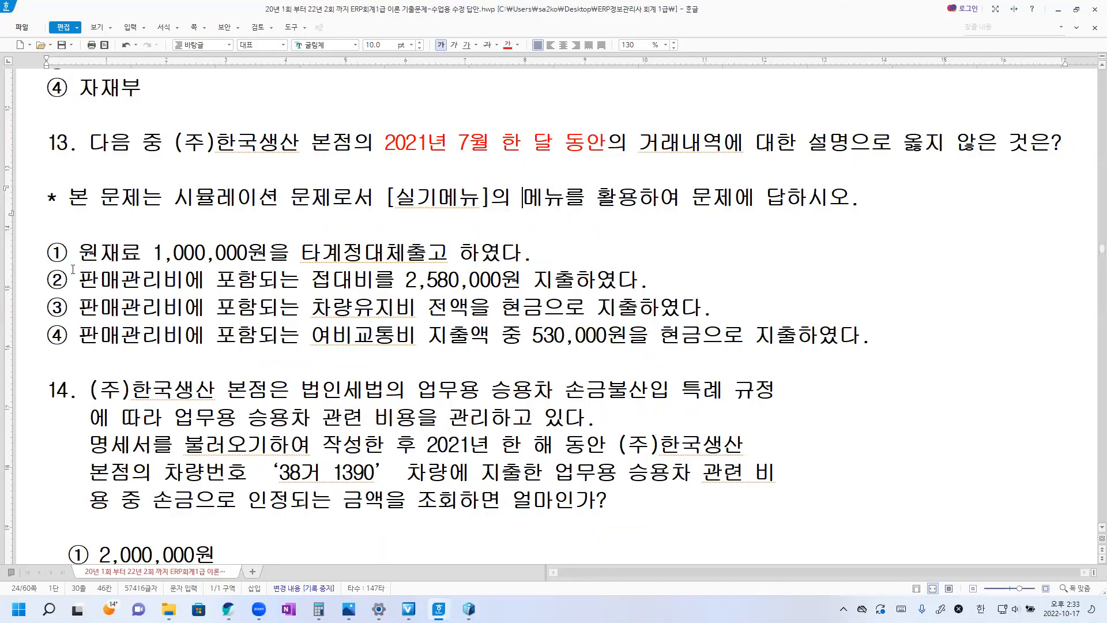
left_click_drag(44, 253, 61, 252)
key("ctrl+c")
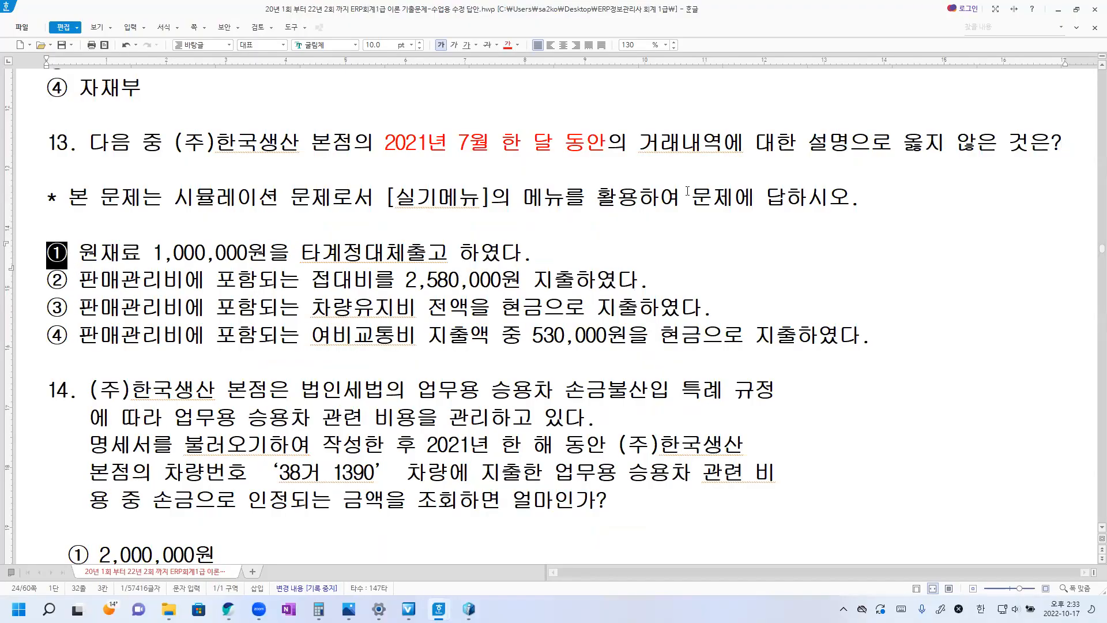
left_click(1070, 141)
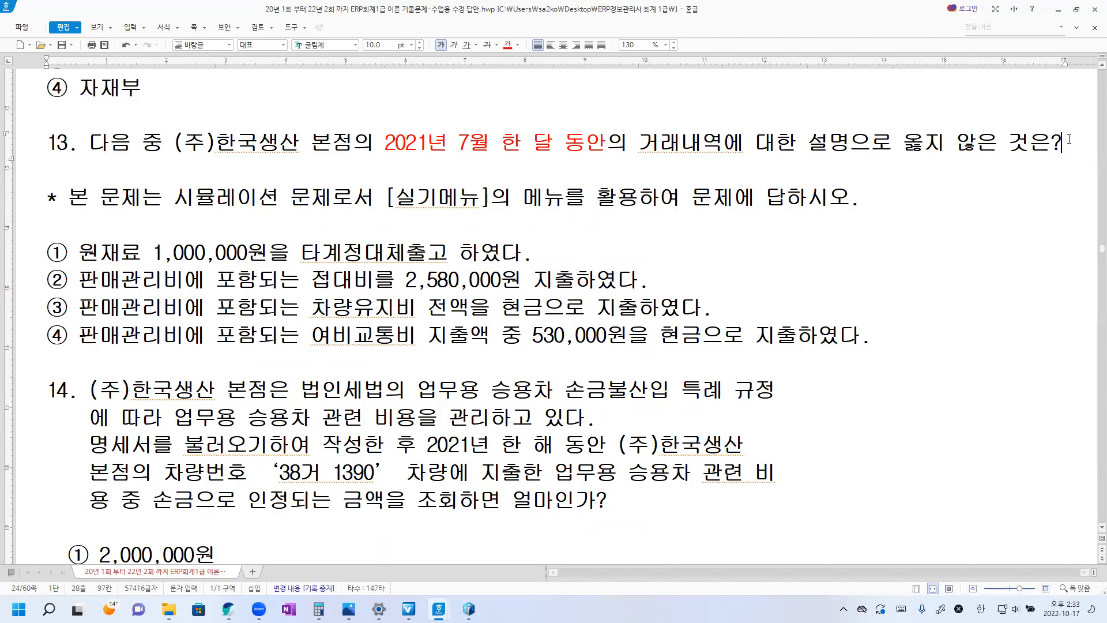
key("ctrl+v")
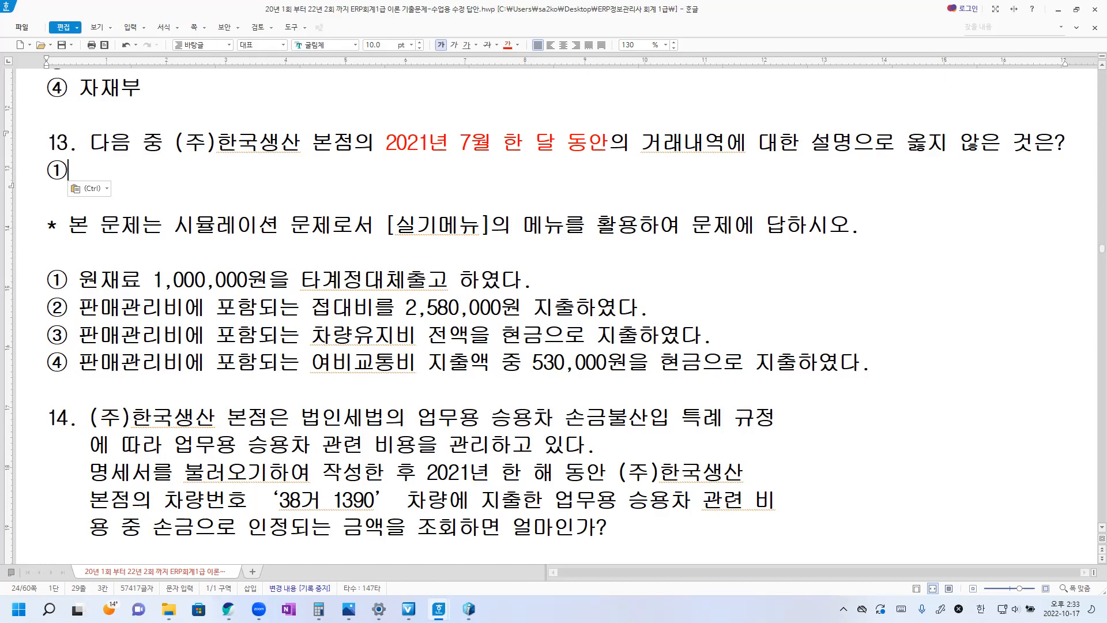
Return to iCUBE 핵심ERP and check the 접대비, cash 차량유지비 and cash 여비교통비 amounts under 판매관리비.
key("alt+Tab")
left_click(436, 418)
left_click(425, 479)
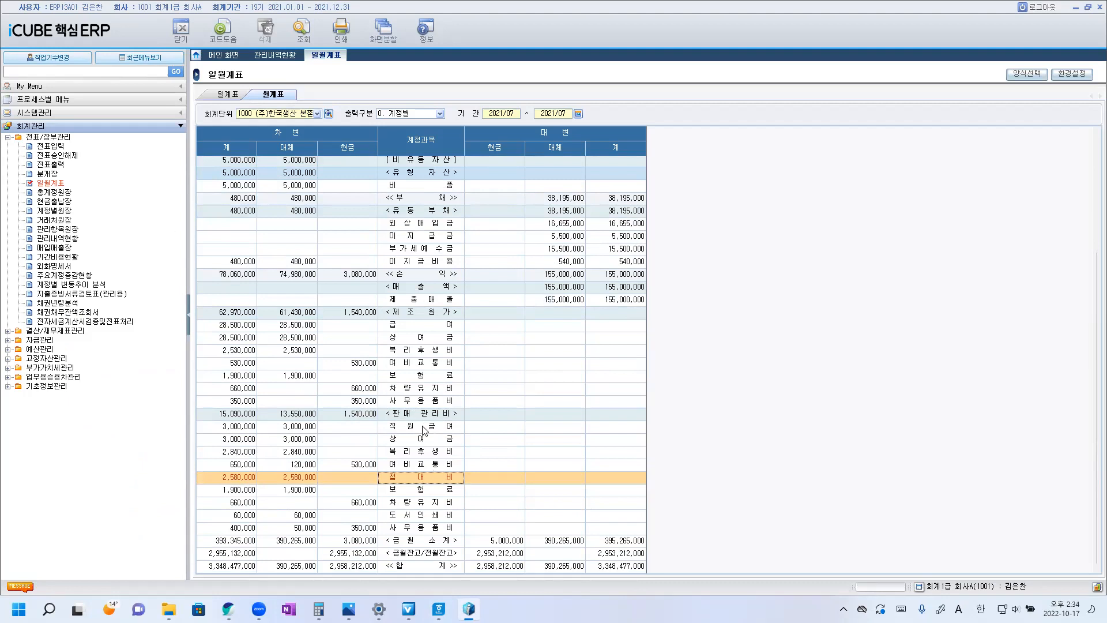
left_click(388, 507)
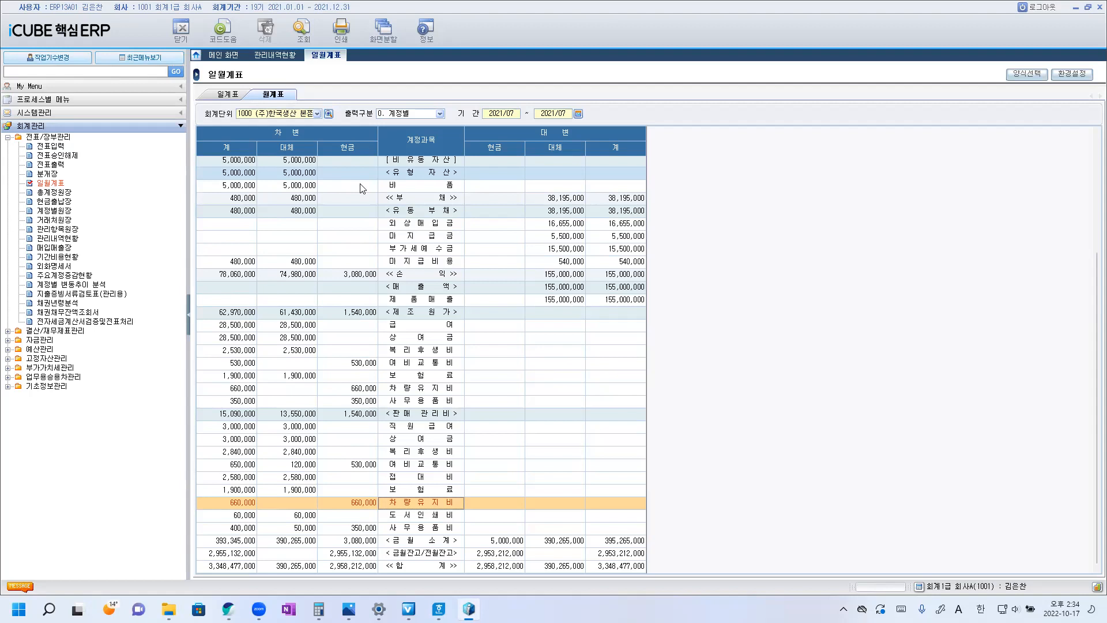
left_click(362, 508)
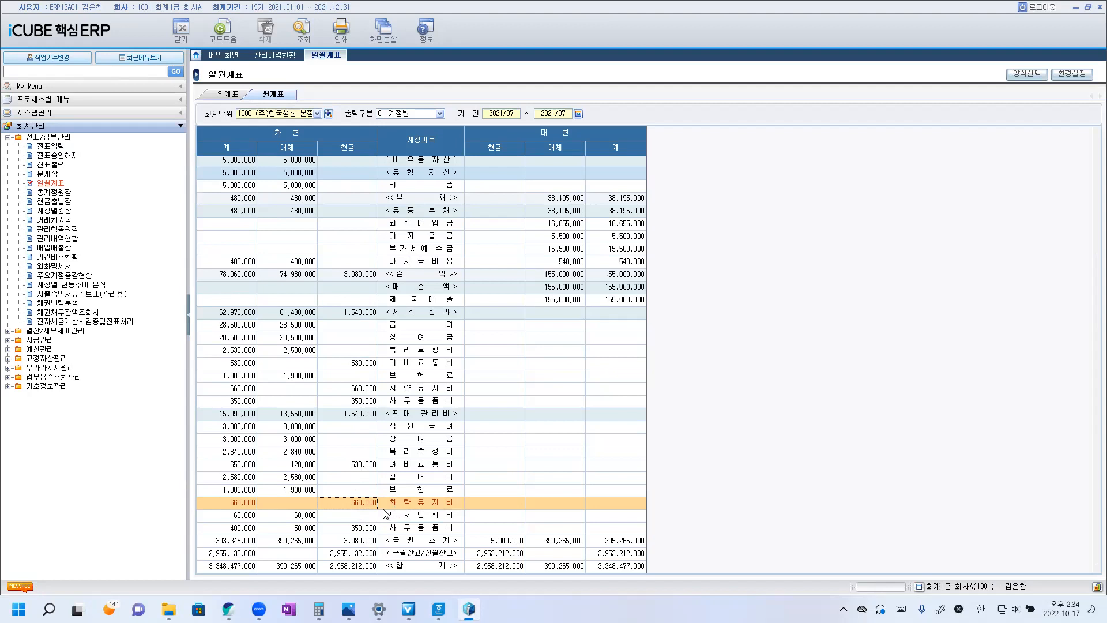
left_click(407, 466)
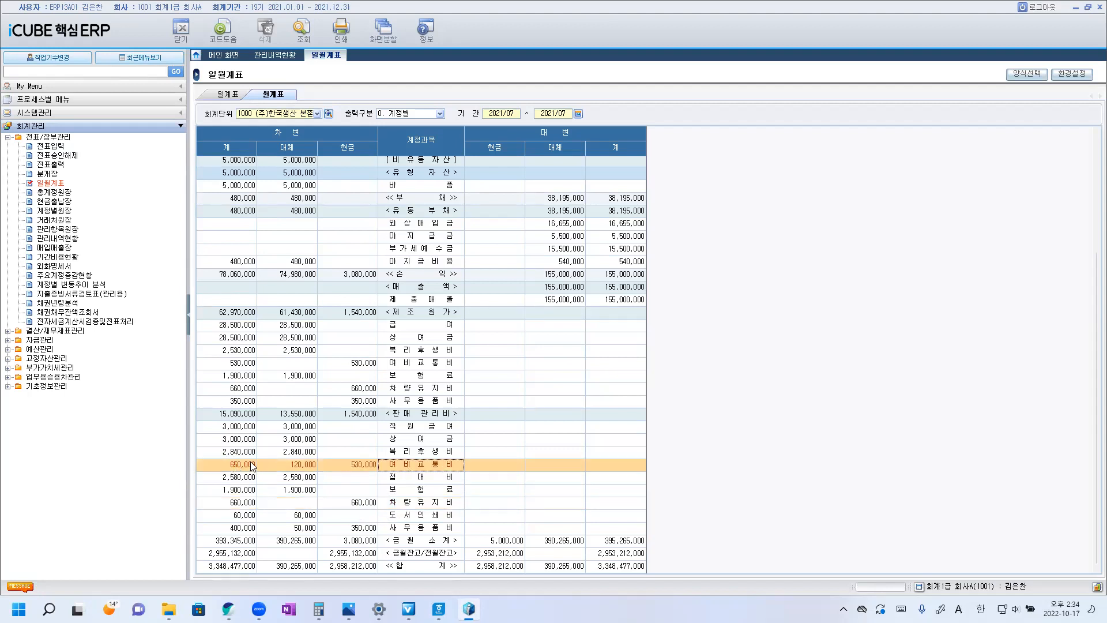
left_click(360, 466)
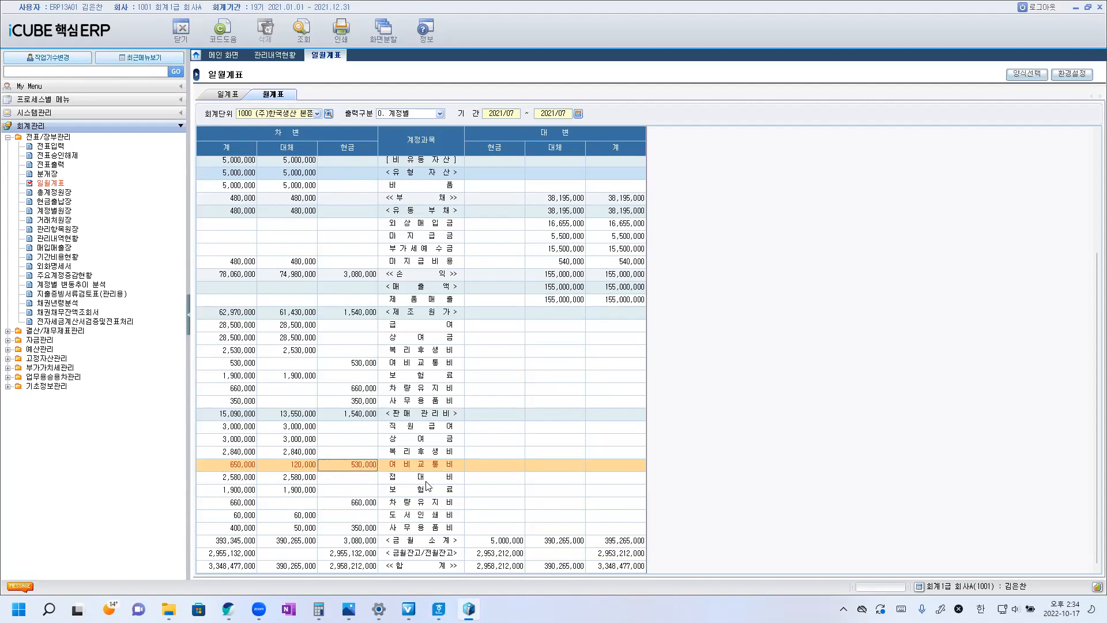
Open the ledger of the 원재료 account and drill down to the voucher of its 2021/07/31 일반 매입 entry.
scroll(488, 248, "up", 4)
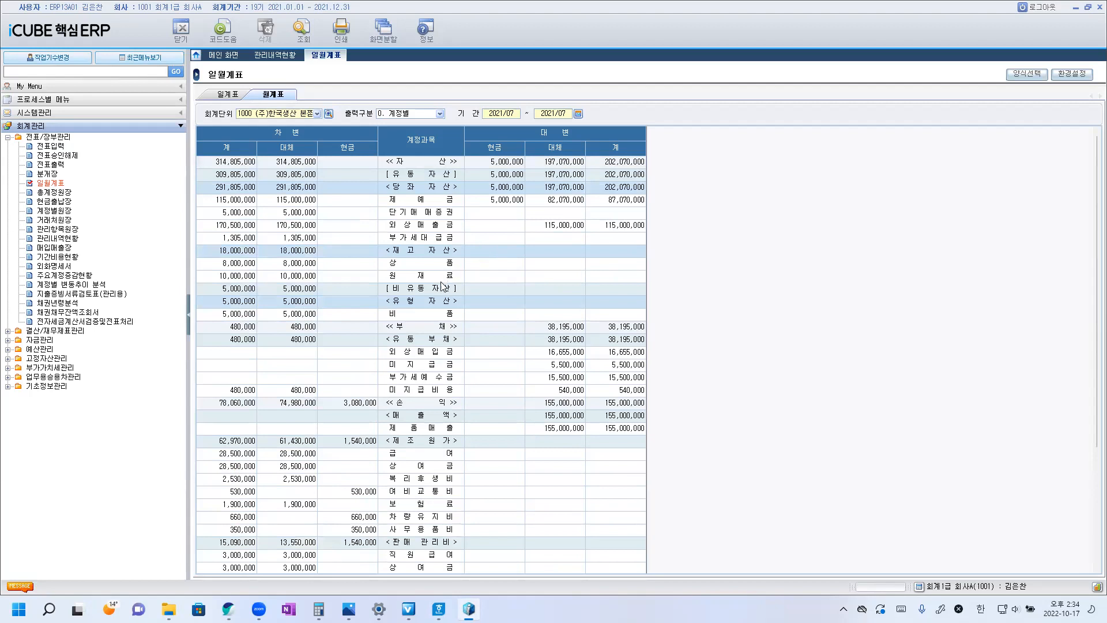
left_click(430, 276)
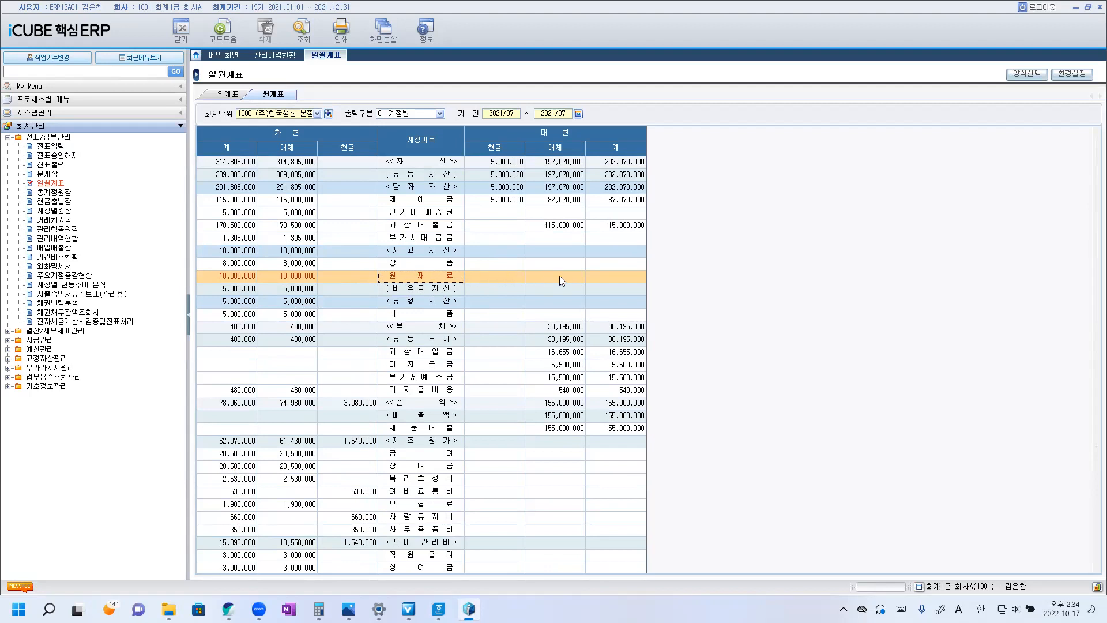
left_click(615, 273)
double_click(511, 275)
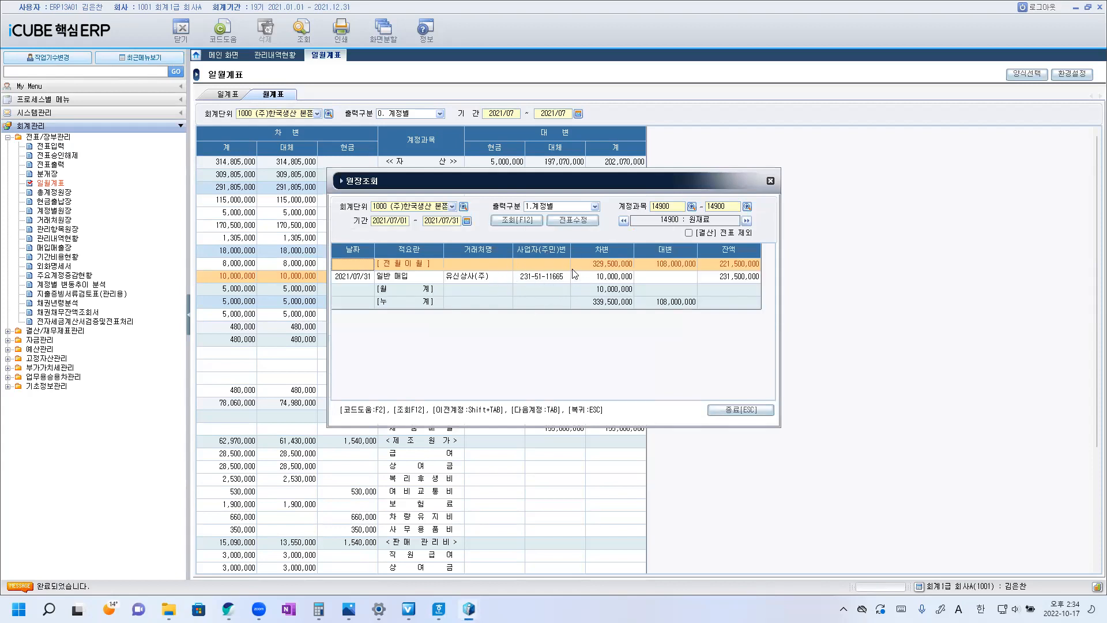
left_click(553, 279)
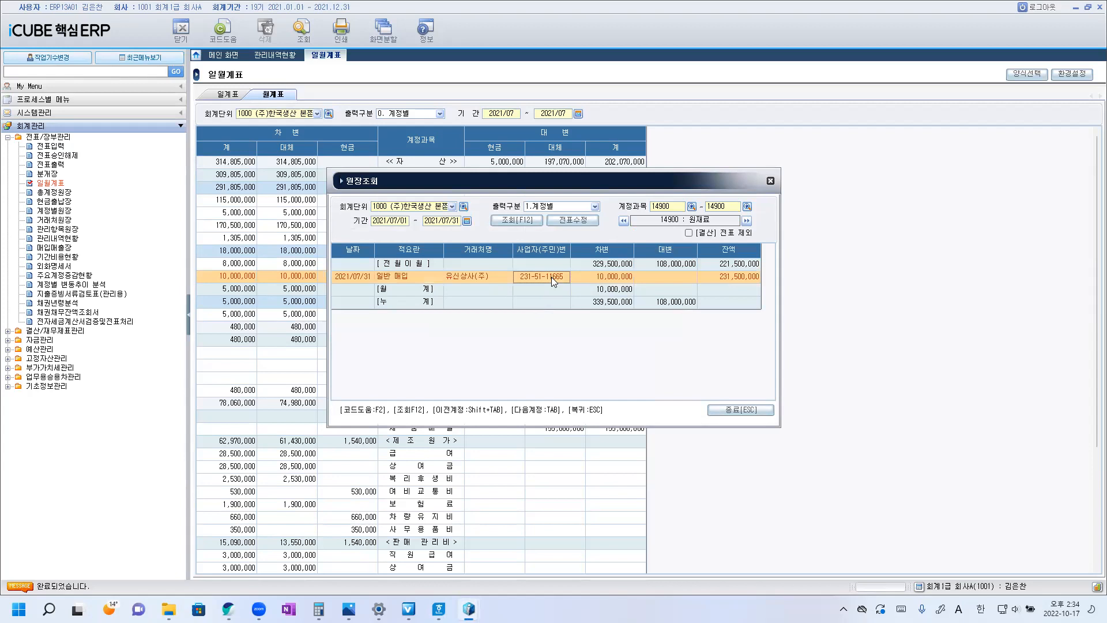
double_click(594, 276)
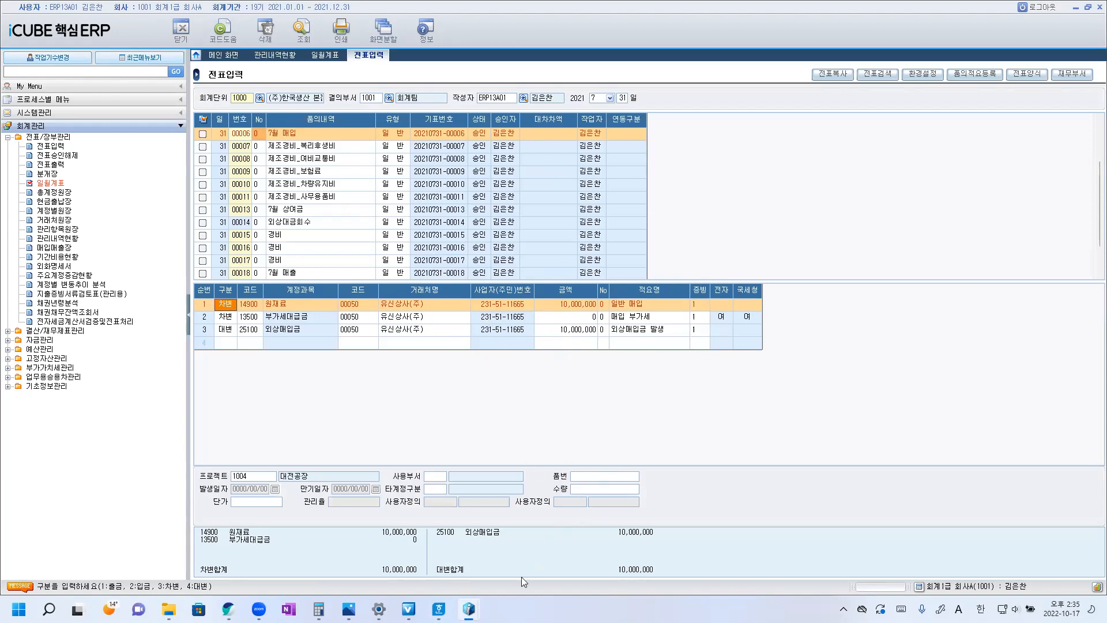
Switch to the Hangul exam document and copy the answer mark ② to the end of the question 12 sentence.
mouse_move(439, 609)
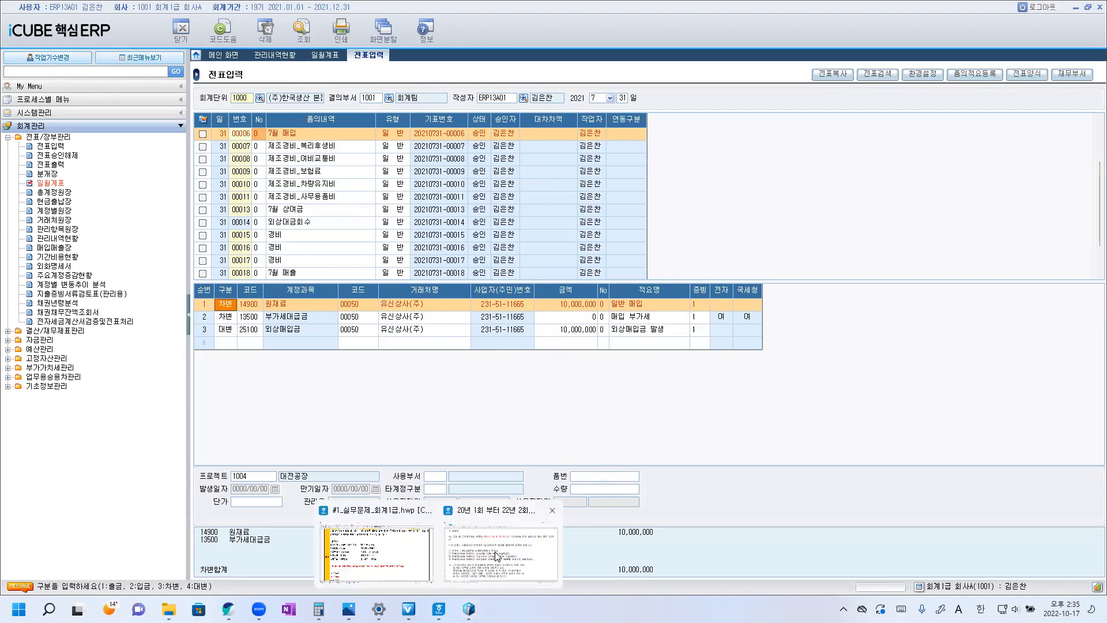
left_click(501, 547)
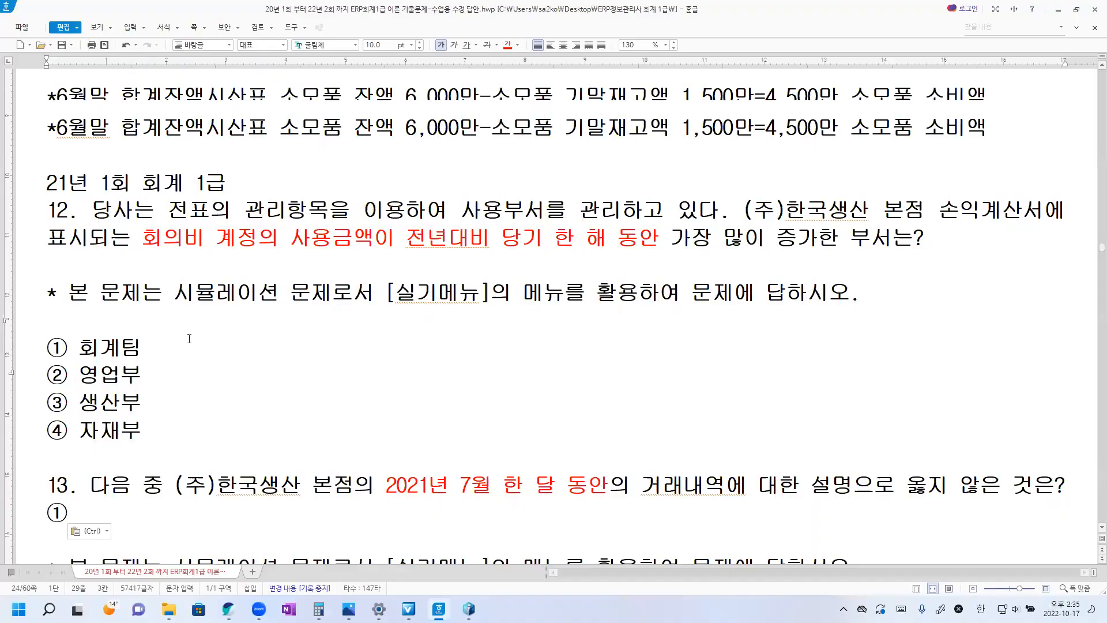
scroll(90, 341, "up", 1)
left_click_drag(49, 413, 68, 409)
key("ctrl+c")
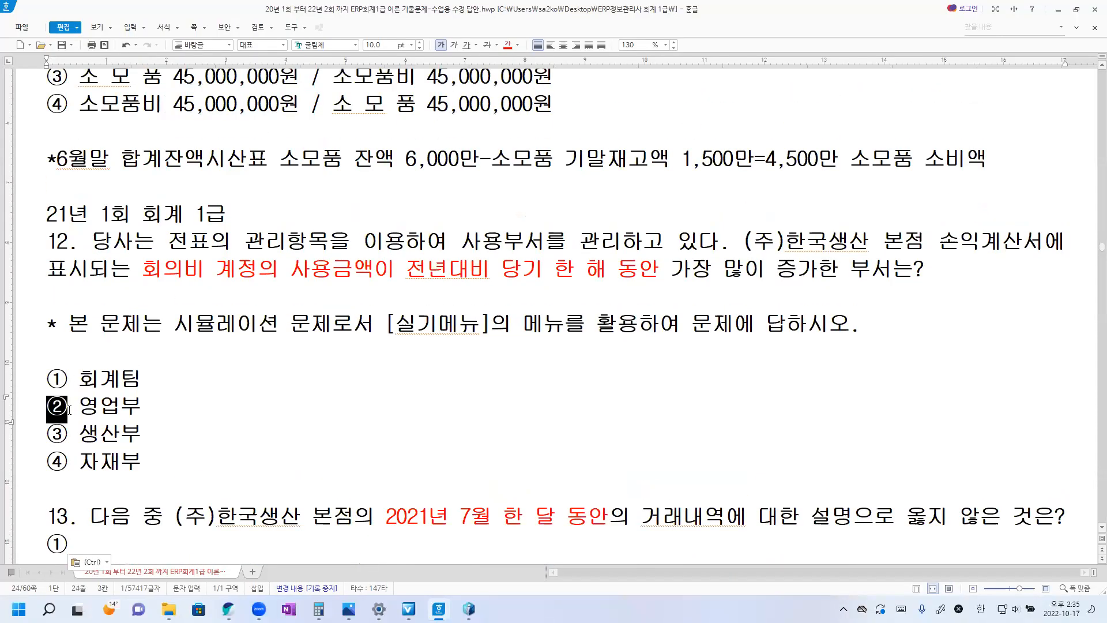
left_click(932, 268)
key("ctrl+v")
Read question 14, then switch to iCUBE 핵심ERP and open 업무용승용차 관련비용 명세서(관리용) from the 업무용승용차관리 group.
scroll(562, 306, "down", 5)
scroll(531, 310, "down", 3)
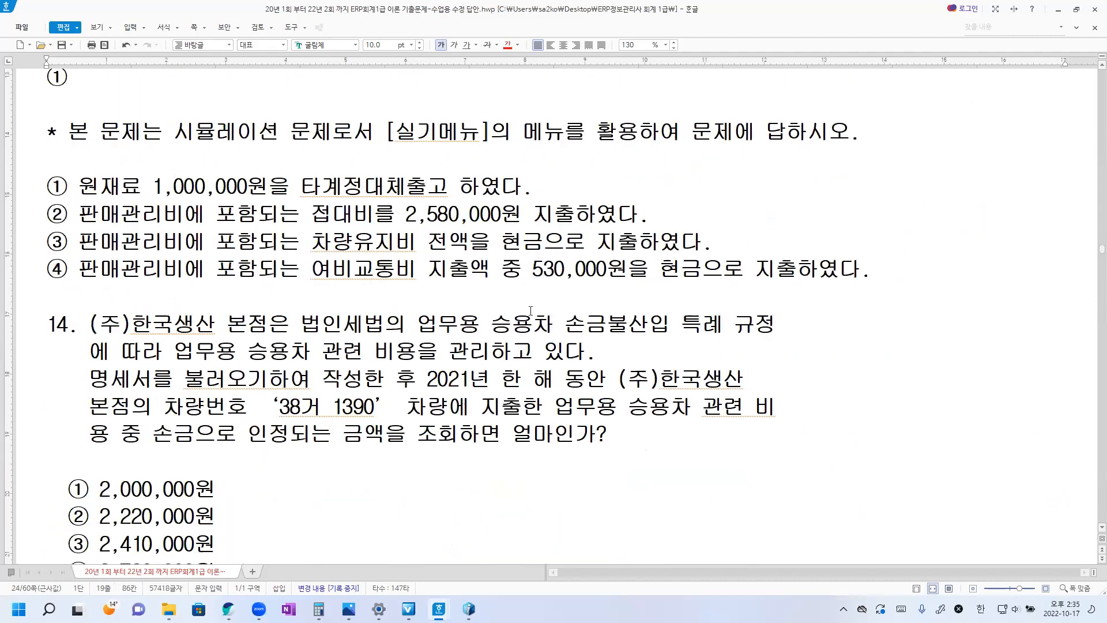
scroll(562, 291, "down", 2)
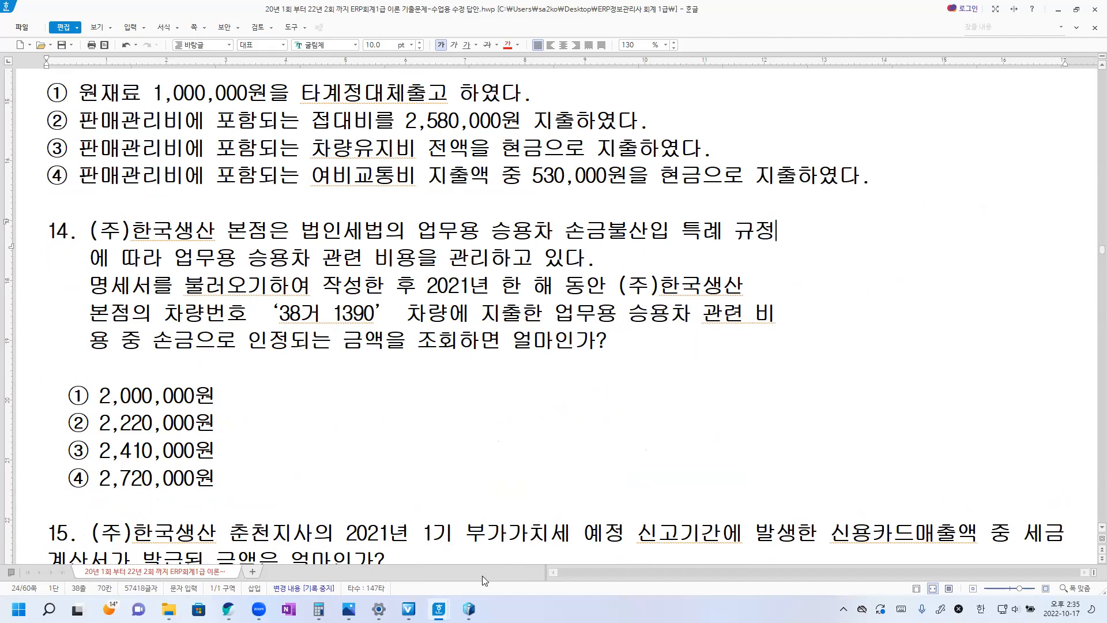
left_click(469, 609)
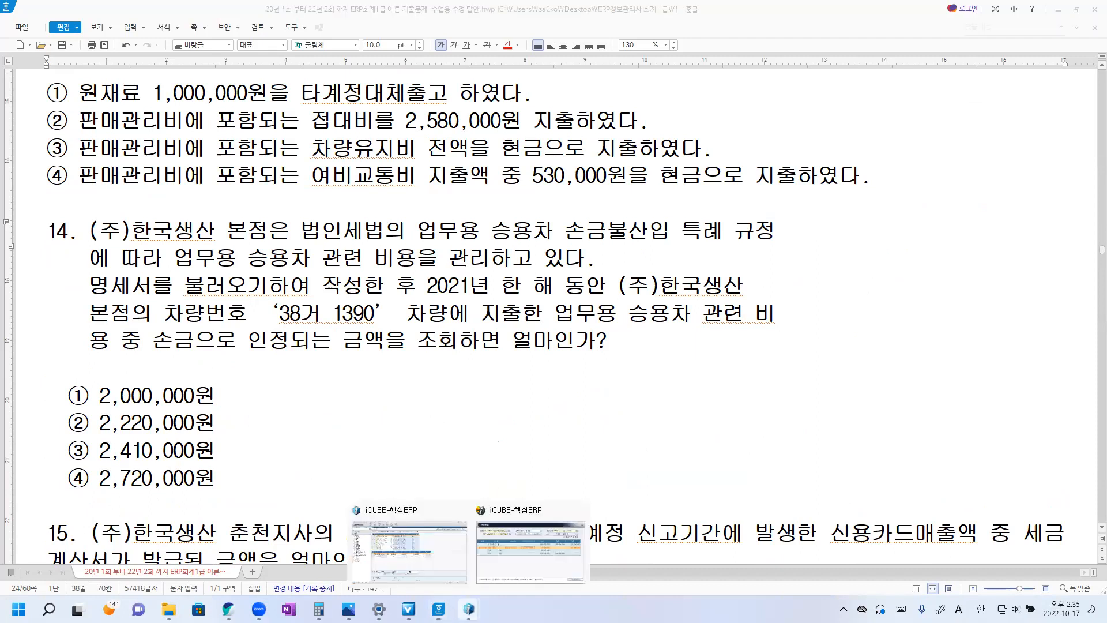
left_click(573, 511)
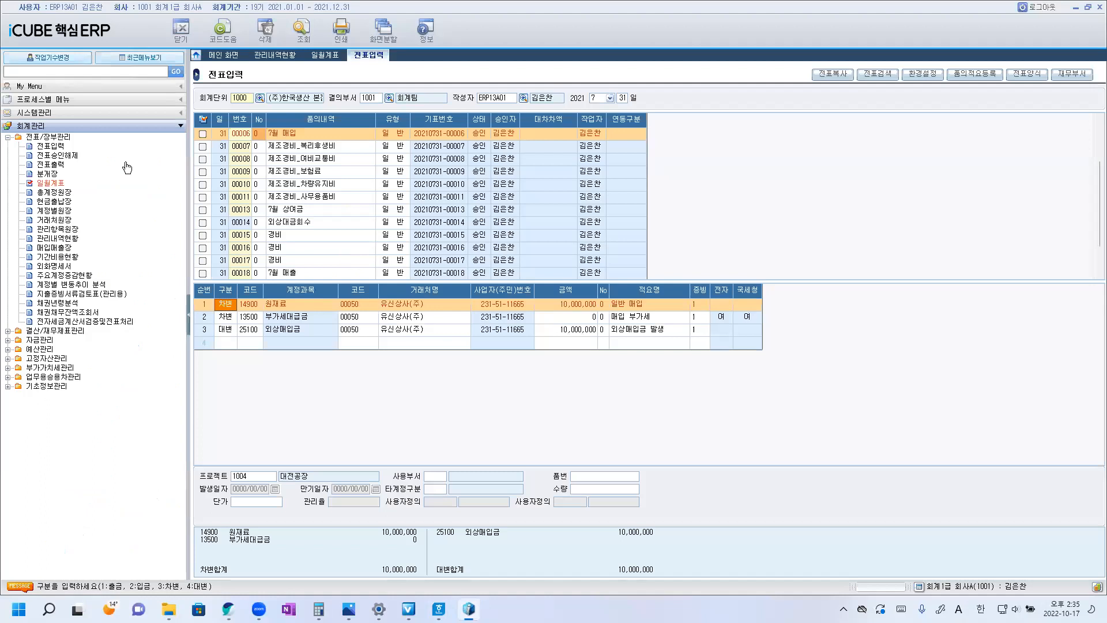
double_click(17, 140)
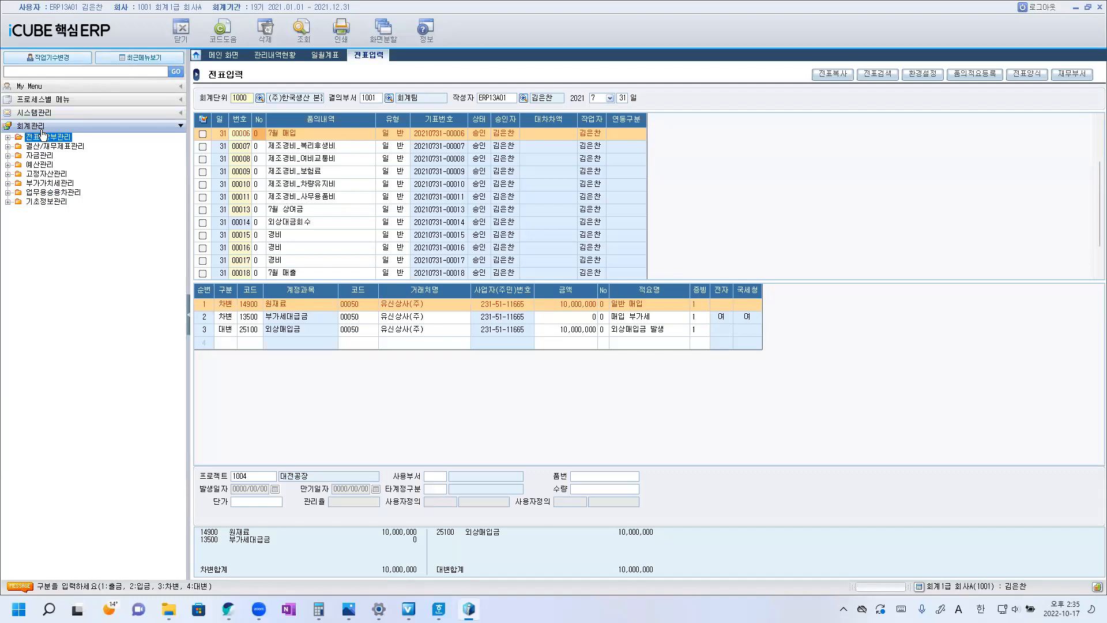
double_click(51, 195)
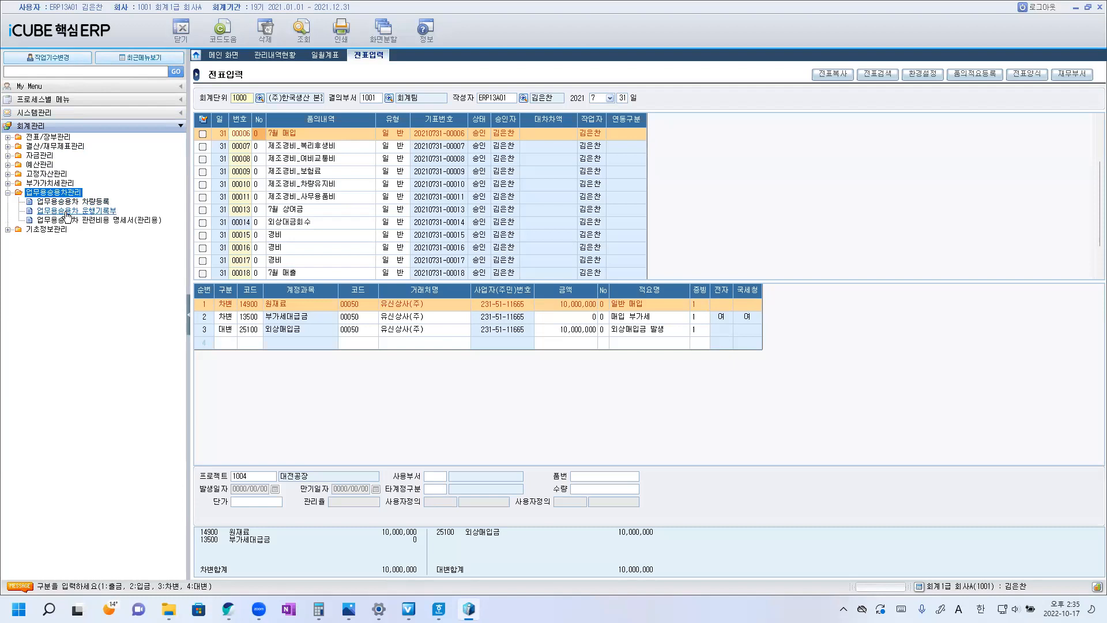
left_click(83, 222)
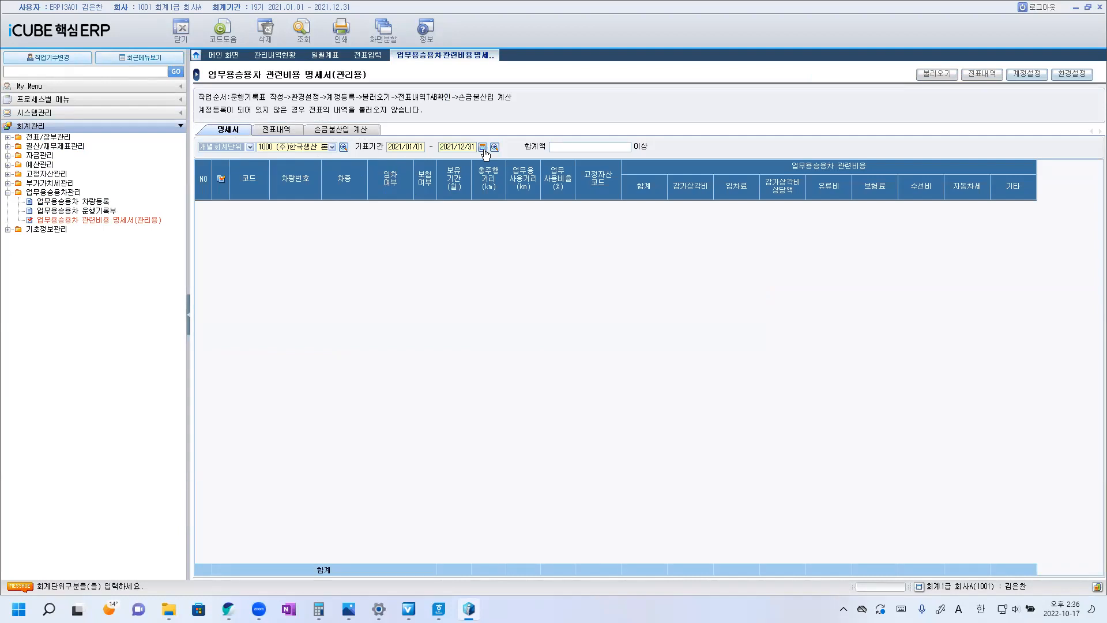
Set the 기표기간 of the vehicle expense statement to 2021/01/01 through 2021/12/31.
left_click(483, 147)
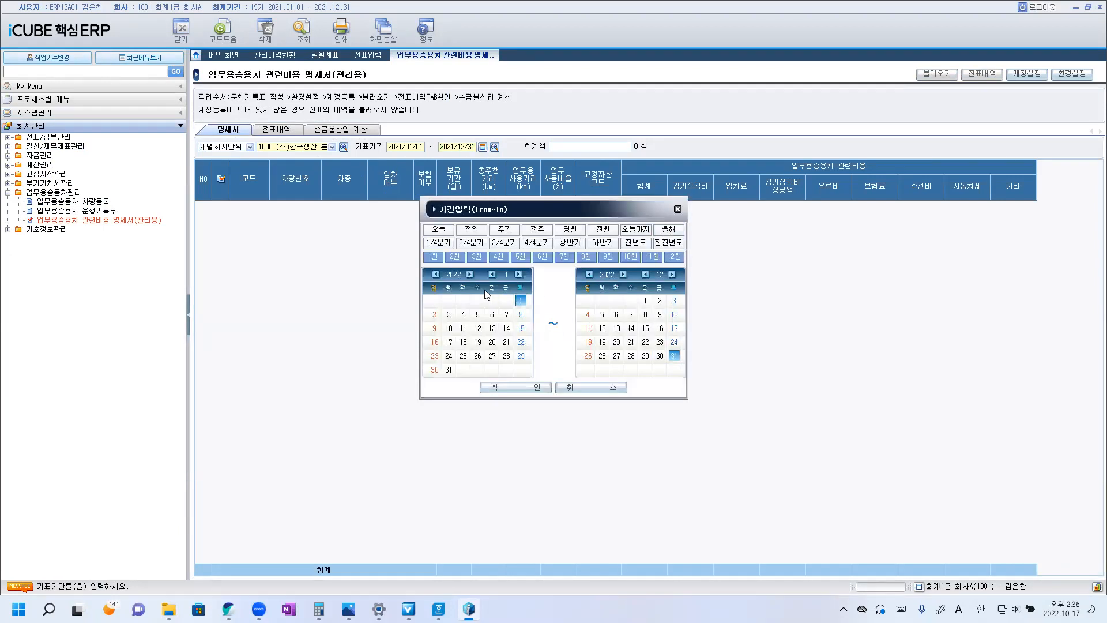
left_click(438, 275)
left_click(437, 275)
left_click(472, 275)
left_click(589, 274)
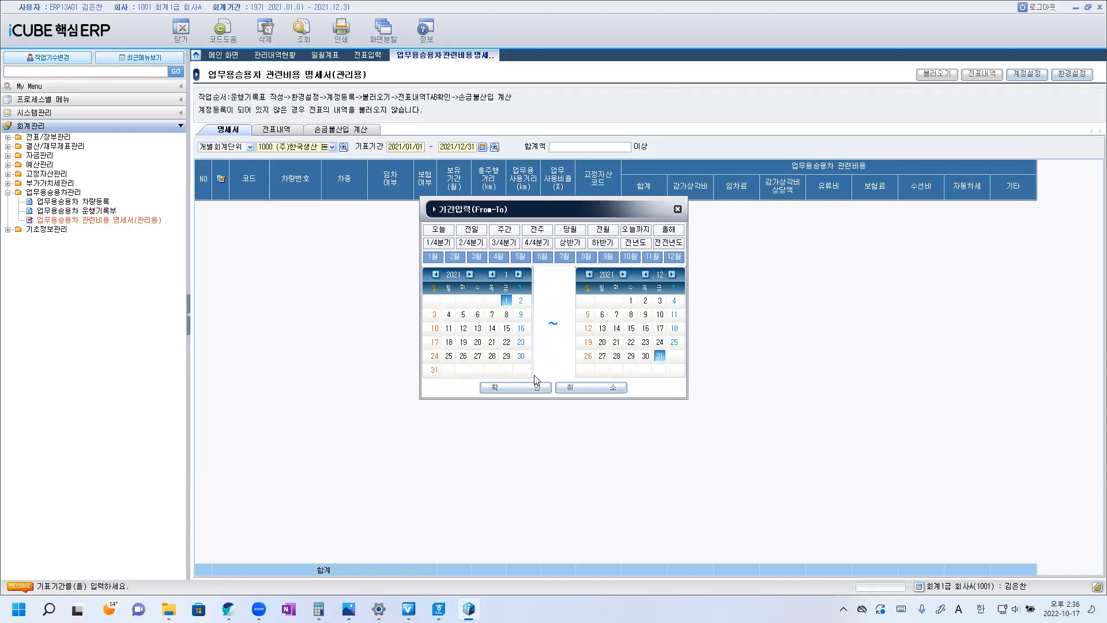
left_click(531, 390)
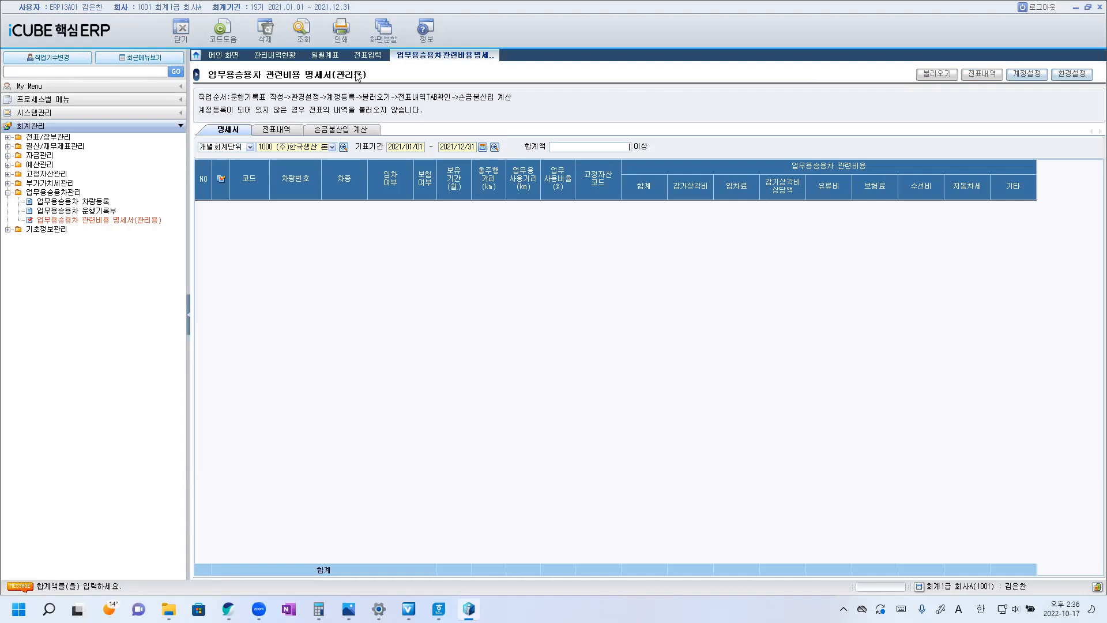
Query the vehicle expense statement, then open its 손금불산입 계산 view and set the 조회기간 to the 2021/01/01–2021/12/31 history entry.
left_click(305, 37)
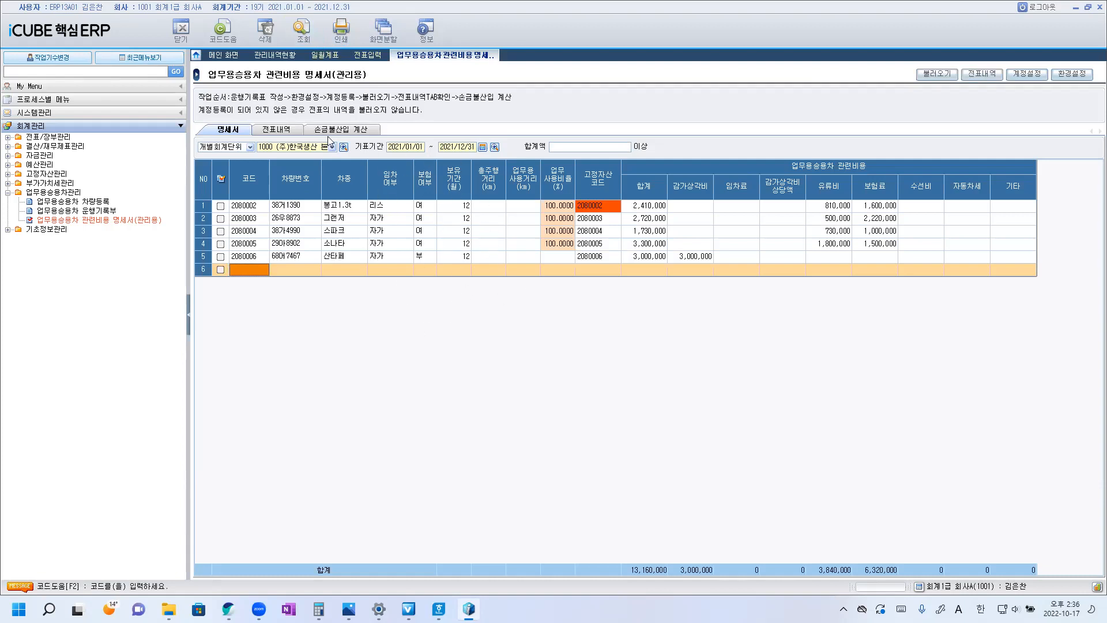
left_click(349, 134)
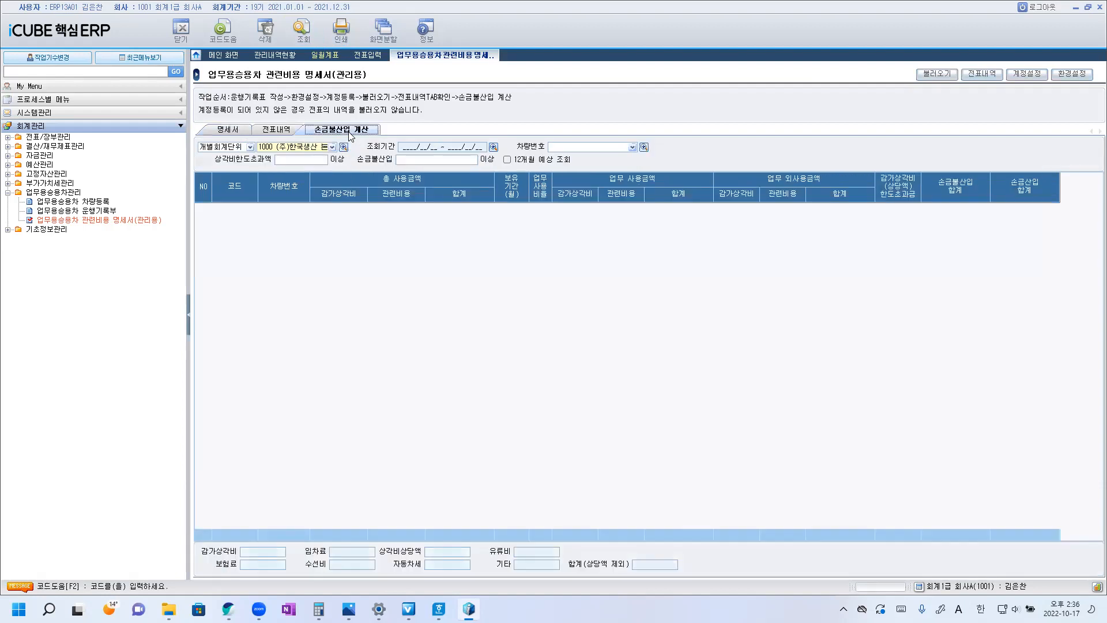
left_click(302, 34)
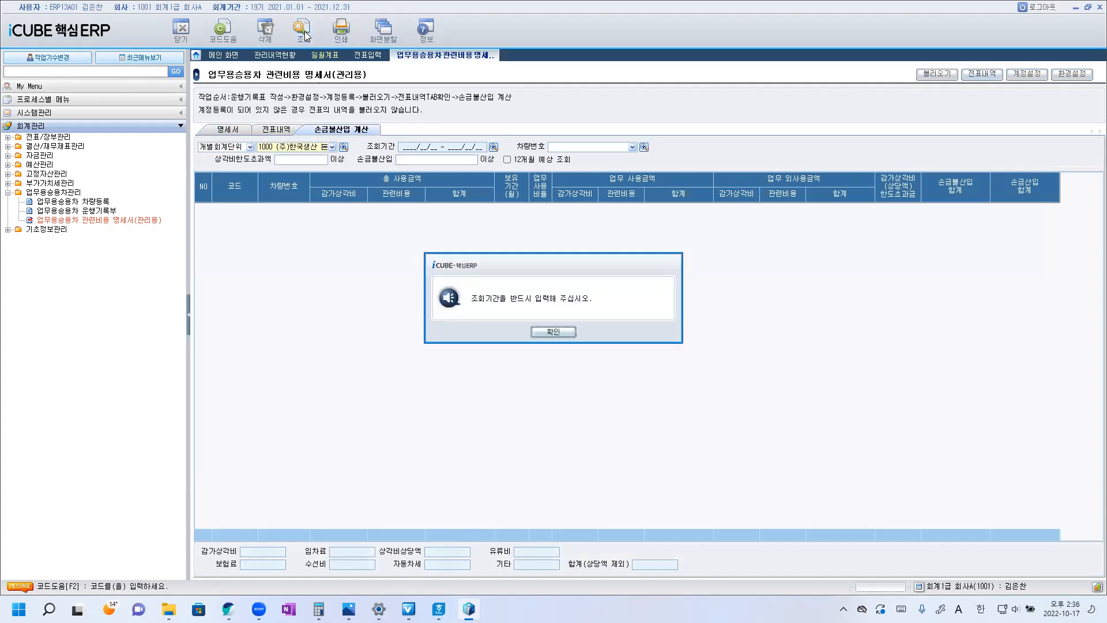
left_click(553, 332)
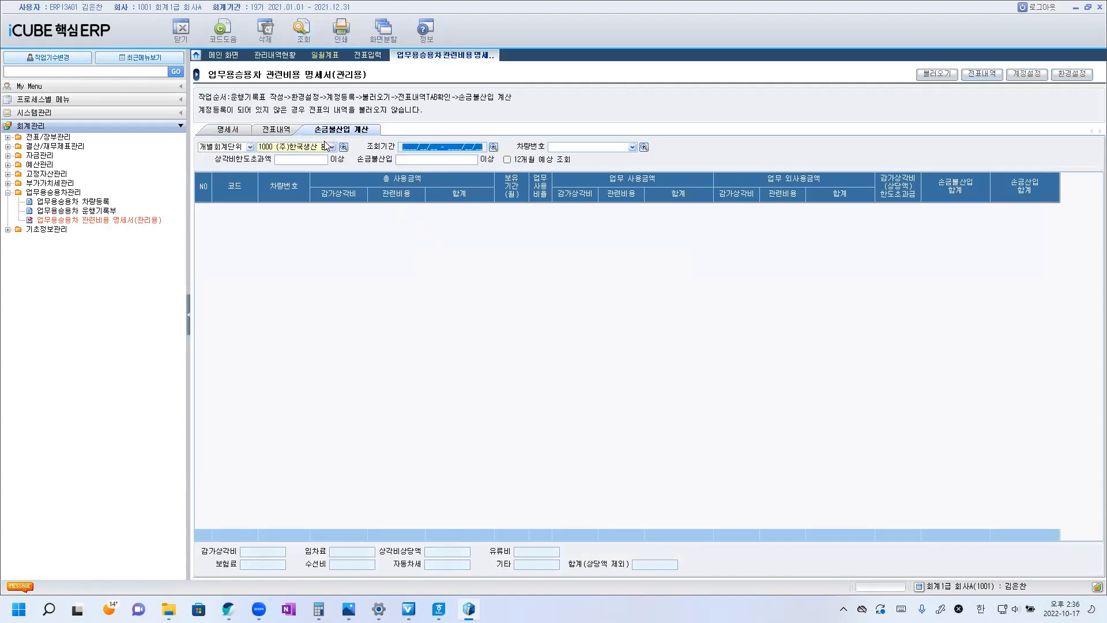
left_click(494, 147)
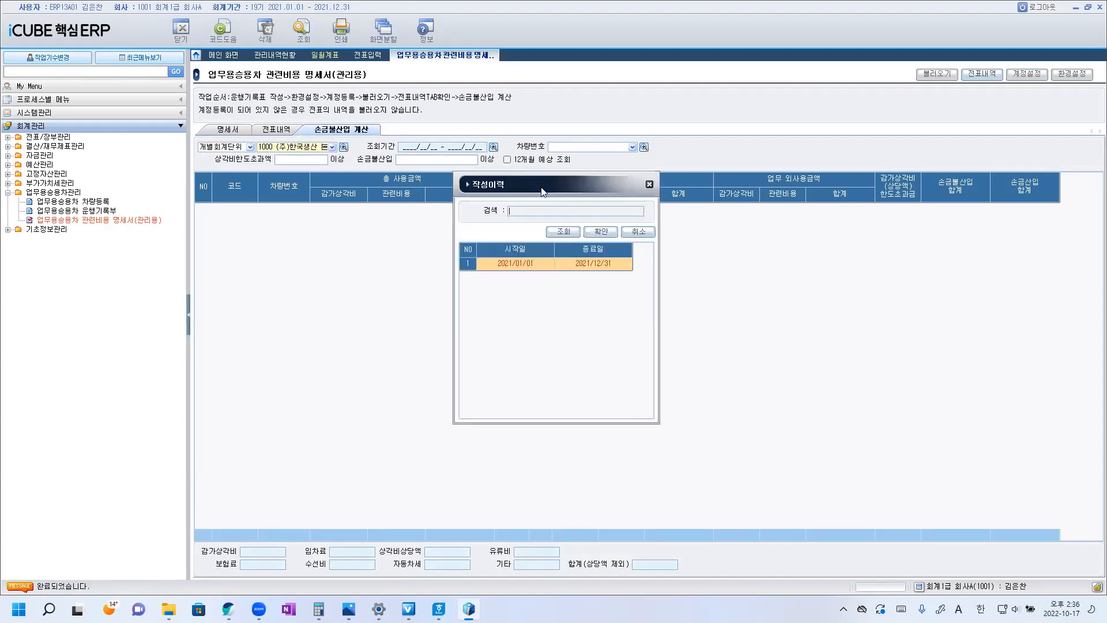
double_click(581, 262)
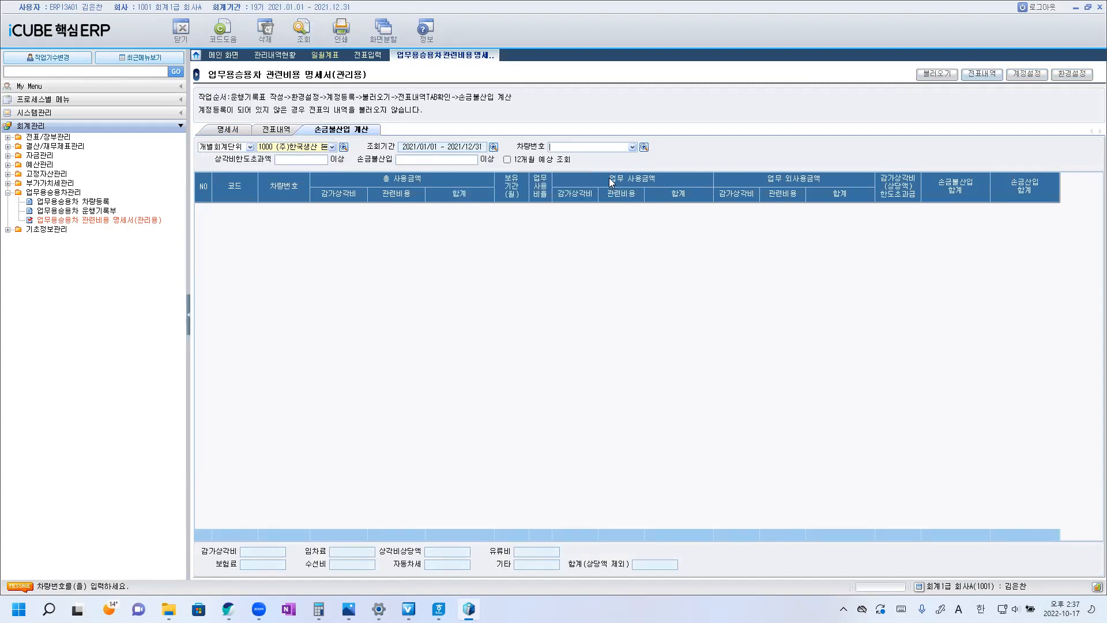
left_click(644, 148)
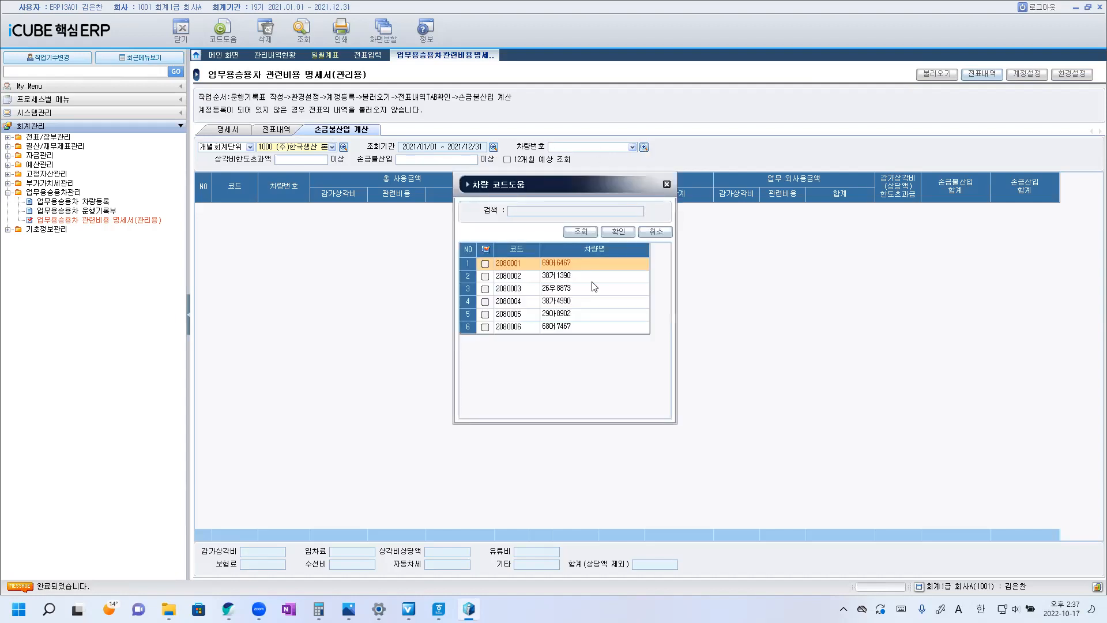
left_click(560, 304)
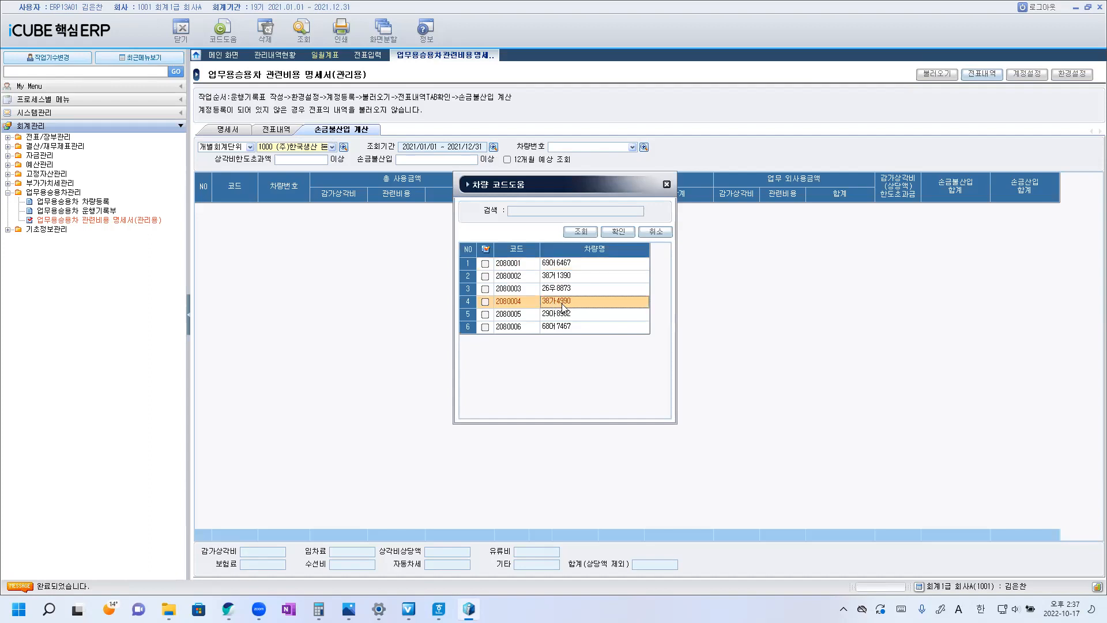
left_click(558, 279)
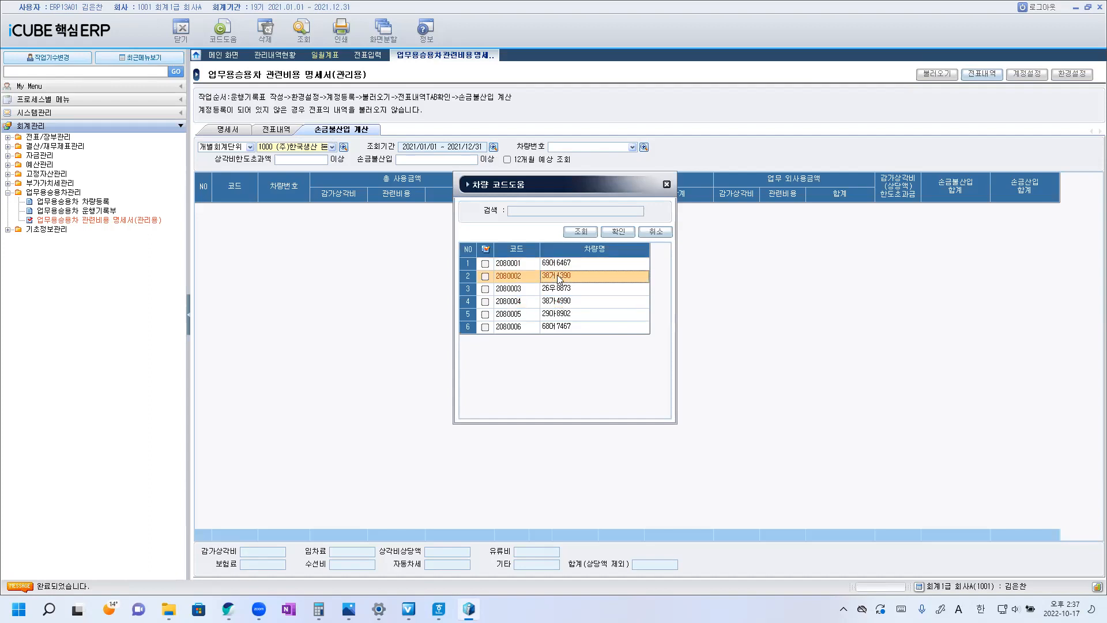
double_click(560, 279)
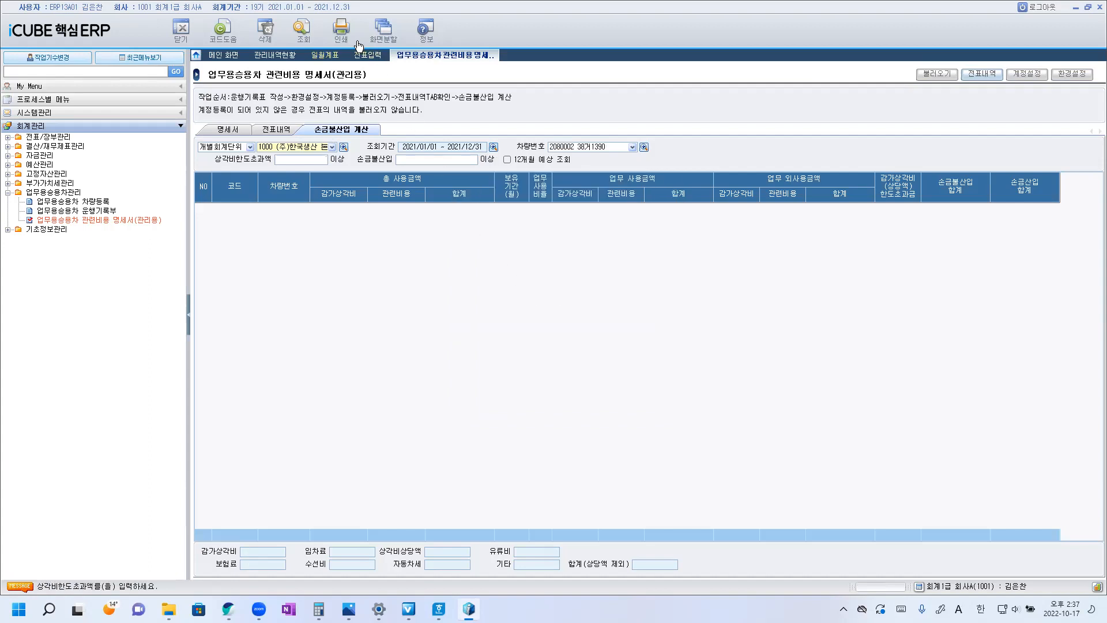
left_click(304, 36)
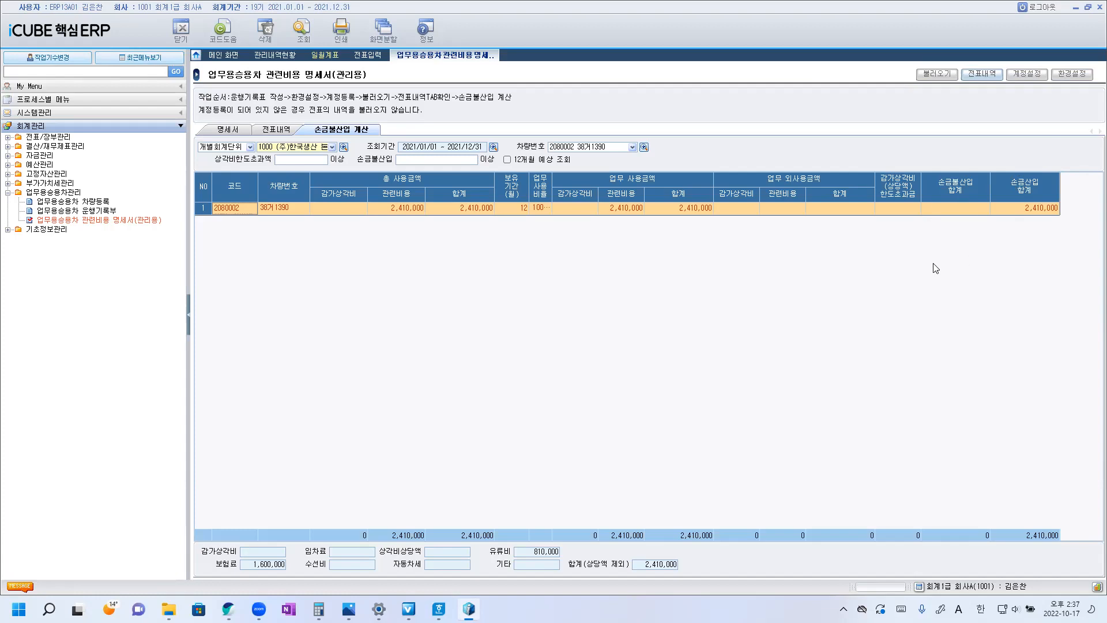
Switch to the Hangul exam document and copy the answer mark ③ to the end of the question 14 sentence.
mouse_move(447, 600)
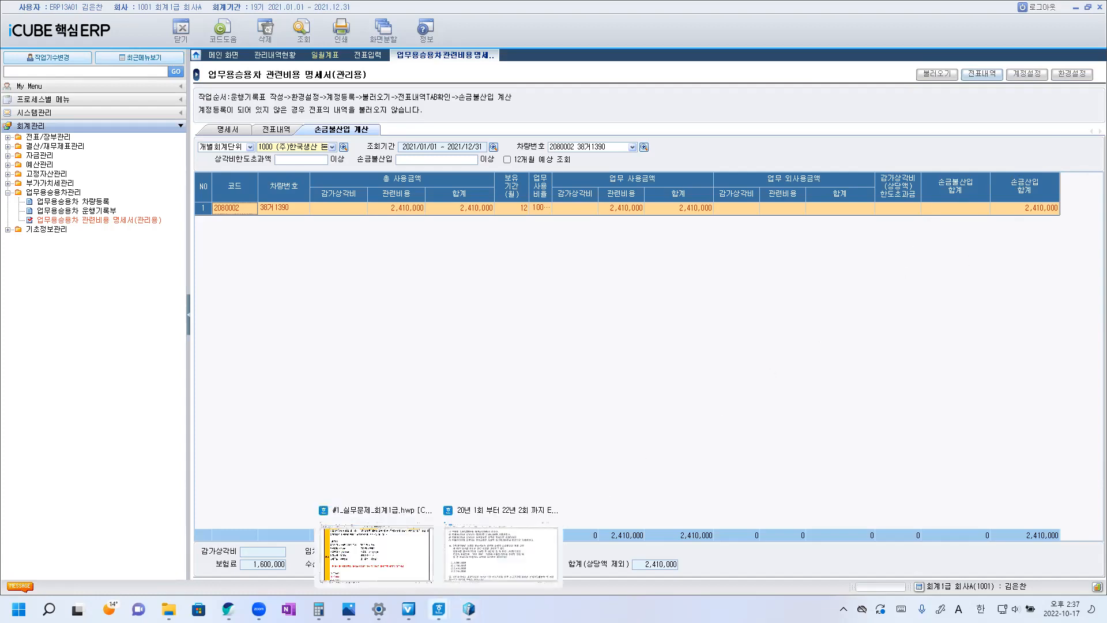
left_click(500, 550)
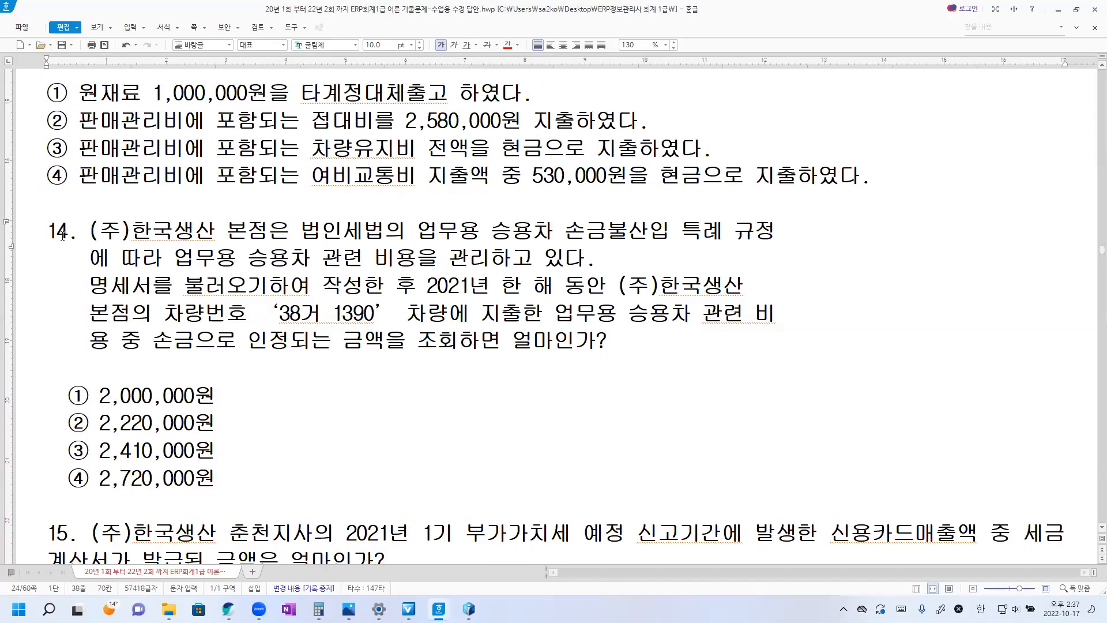
mouse_move(69, 452)
left_mouse_down()
mouse_move(96, 451)
mouse_move(87, 450)
left_mouse_up()
key("ctrl+c")
left_click(63, 451)
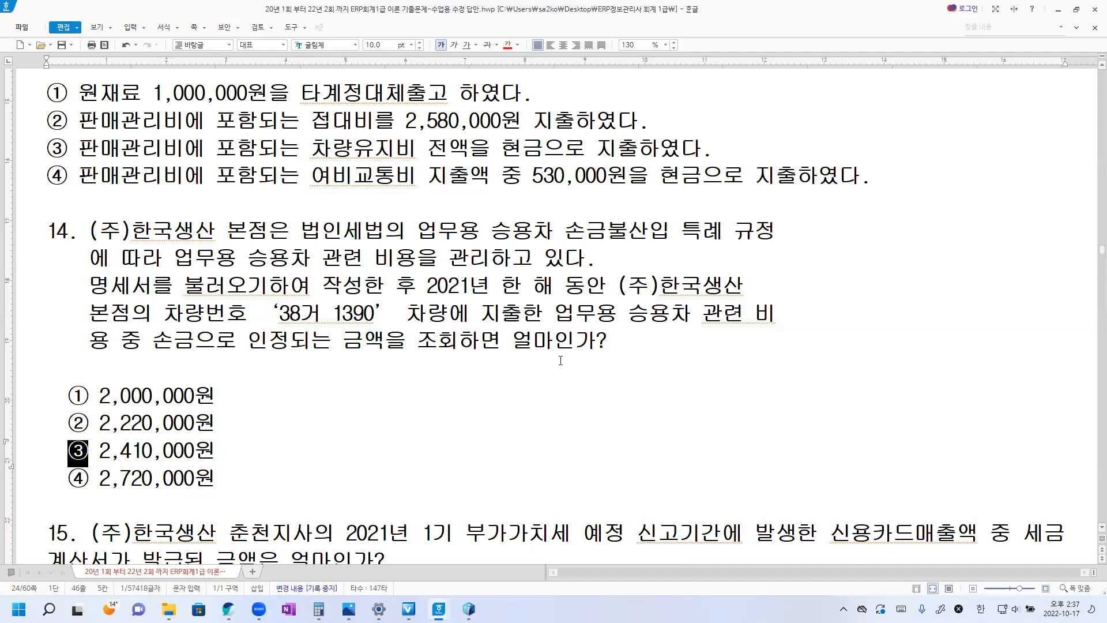
left_click(642, 347)
key("ctrl+v")
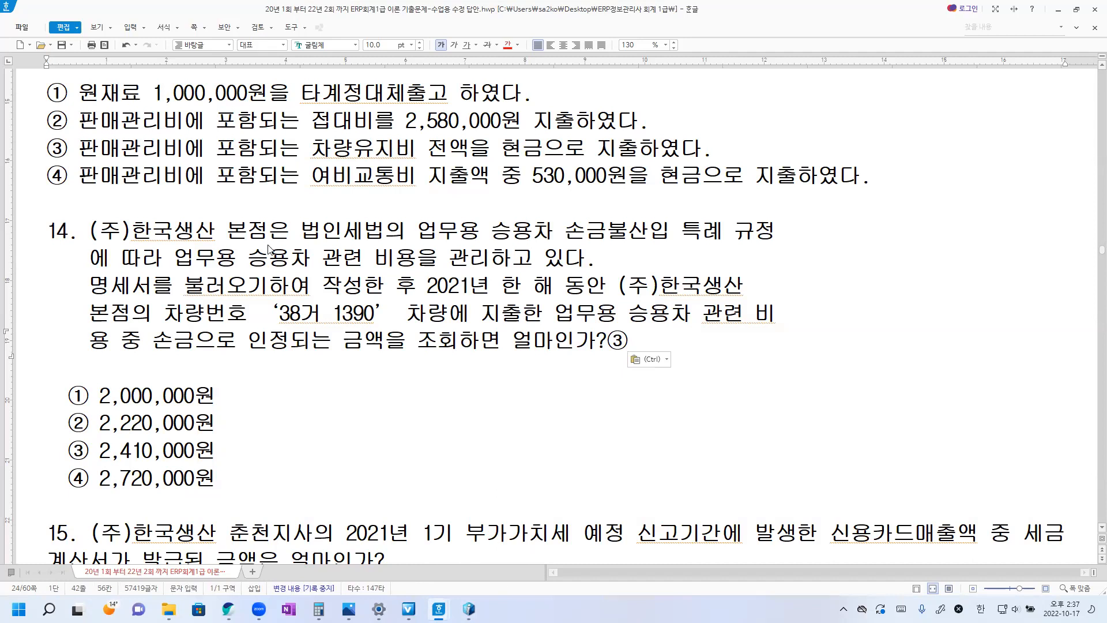
Recheck the iCUBE vehicle expense result, then return to the Hangul exam document and read question 15 about 춘천지사's credit card sales.
left_click(468, 609)
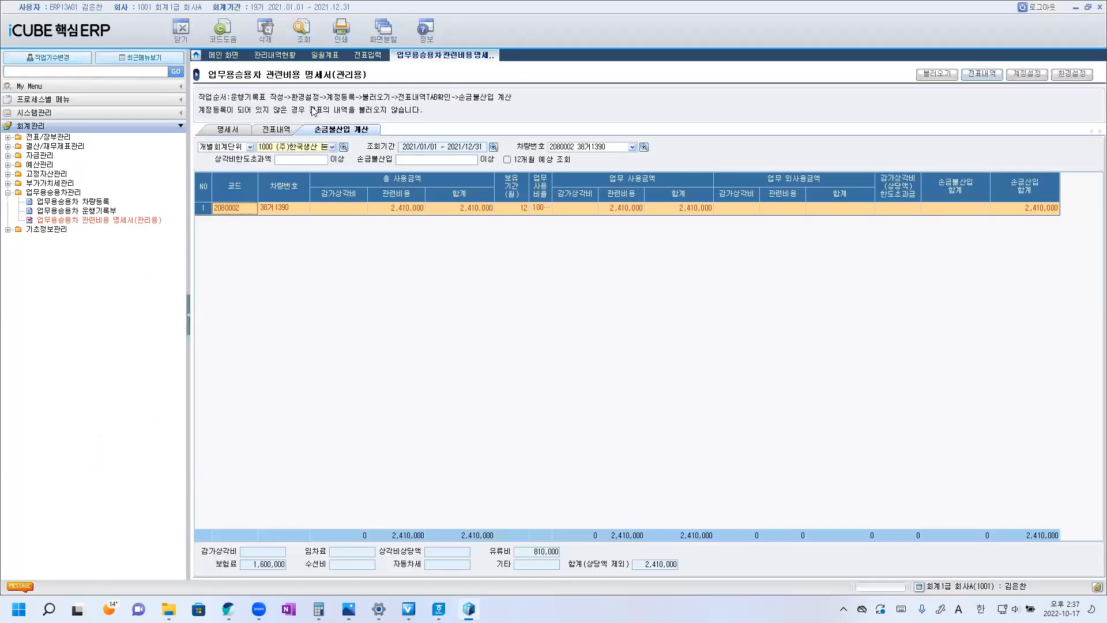
mouse_move(439, 609)
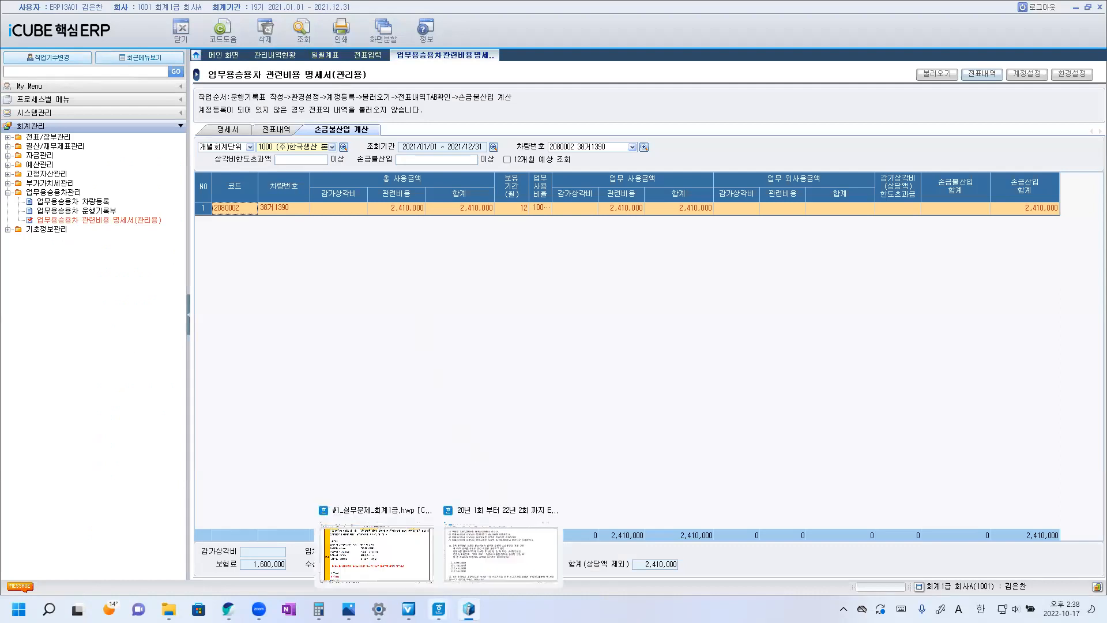
left_click(478, 555)
scroll(487, 426, "down", 5)
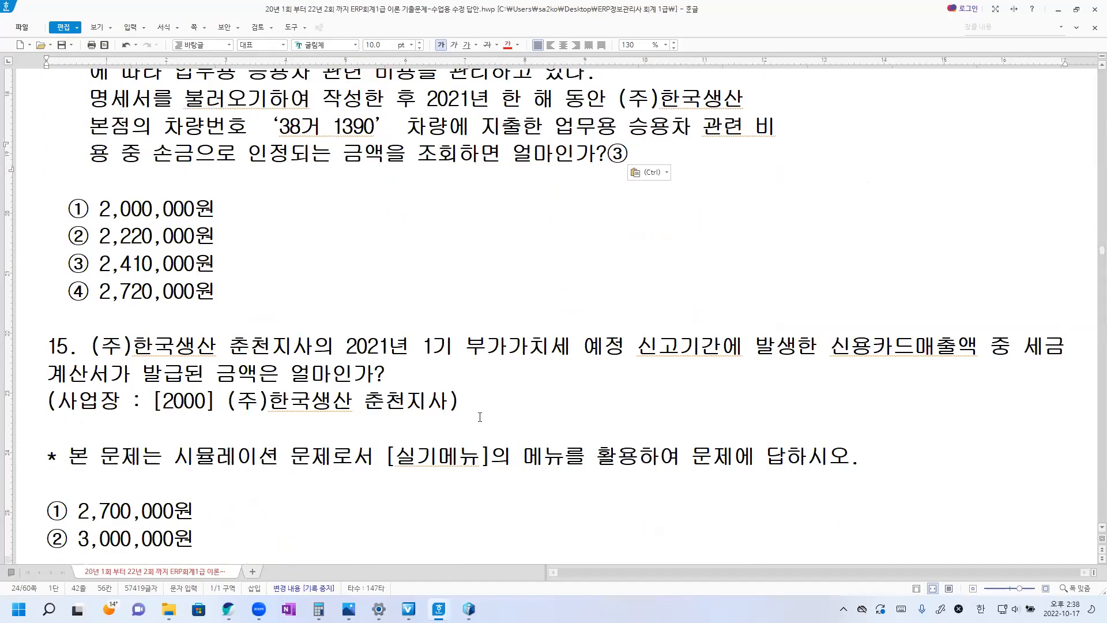
scroll(486, 422, "down", 2)
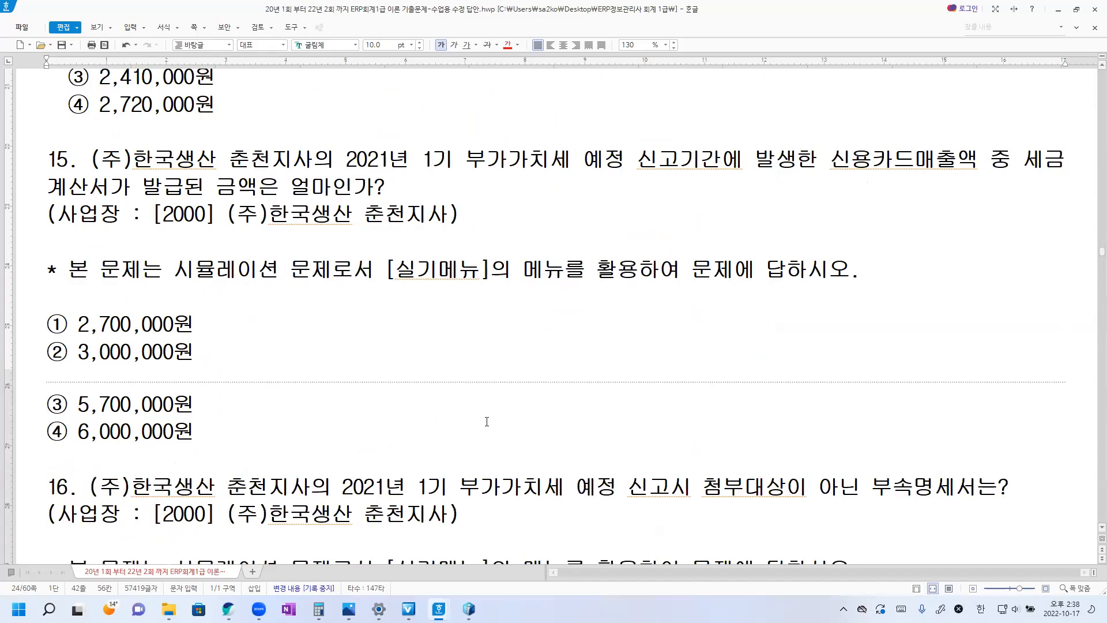
left_click(273, 365)
left_click(391, 191)
Switch to iCUBE 핵심ERP, expand the 부가가치세관리 group in place of 업무용승용차관리, and select 신용카드발행집계표/수취명세서.
left_click(468, 609)
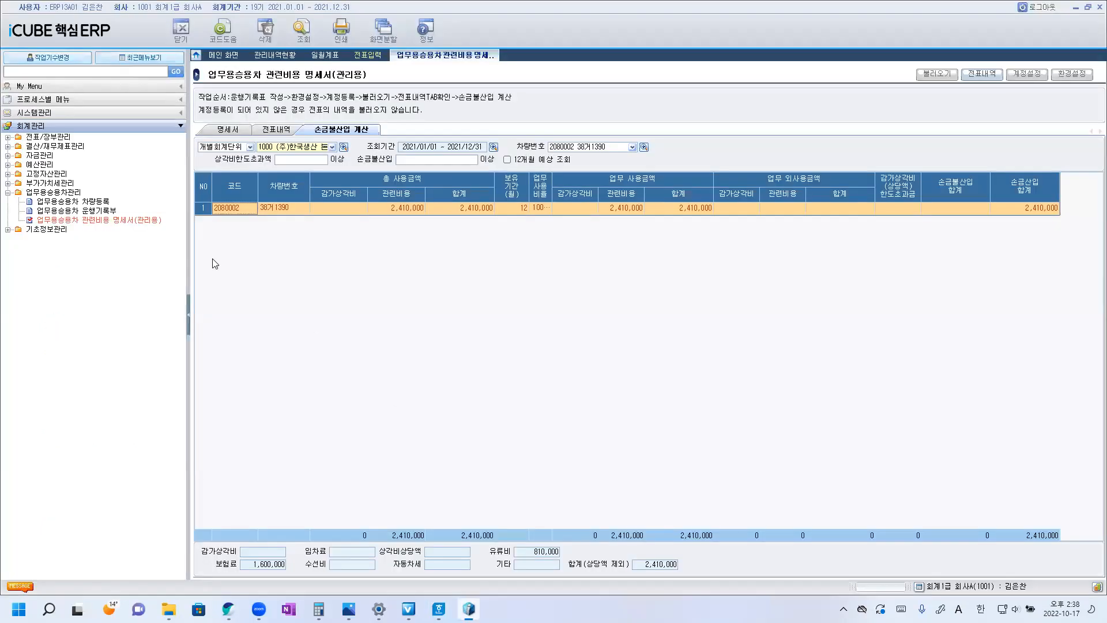
left_click(8, 194)
double_click(52, 184)
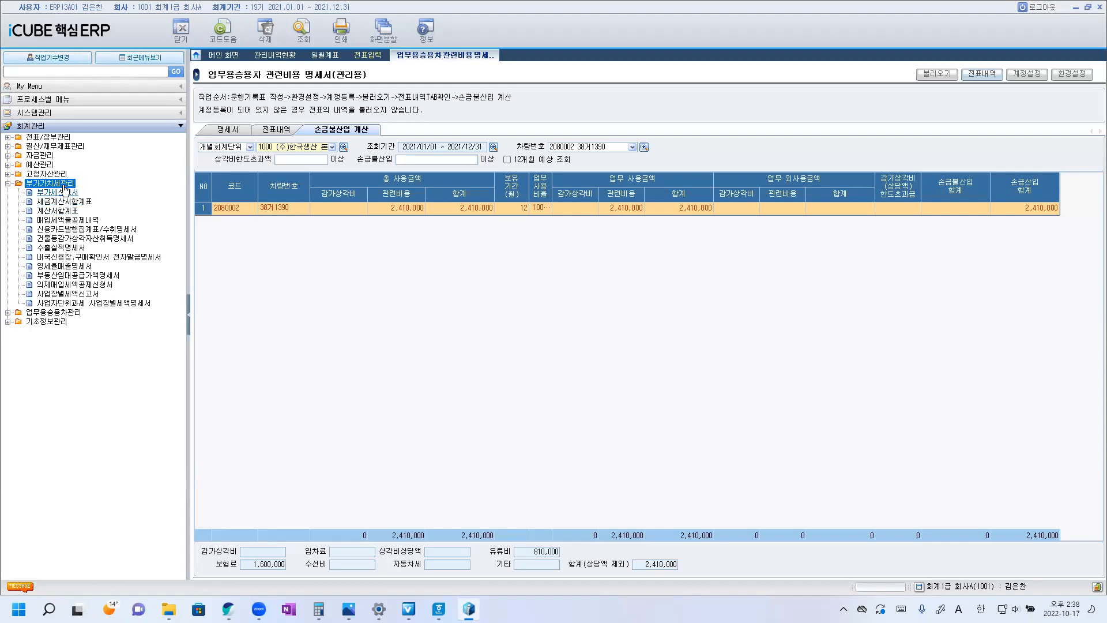
left_click(87, 230)
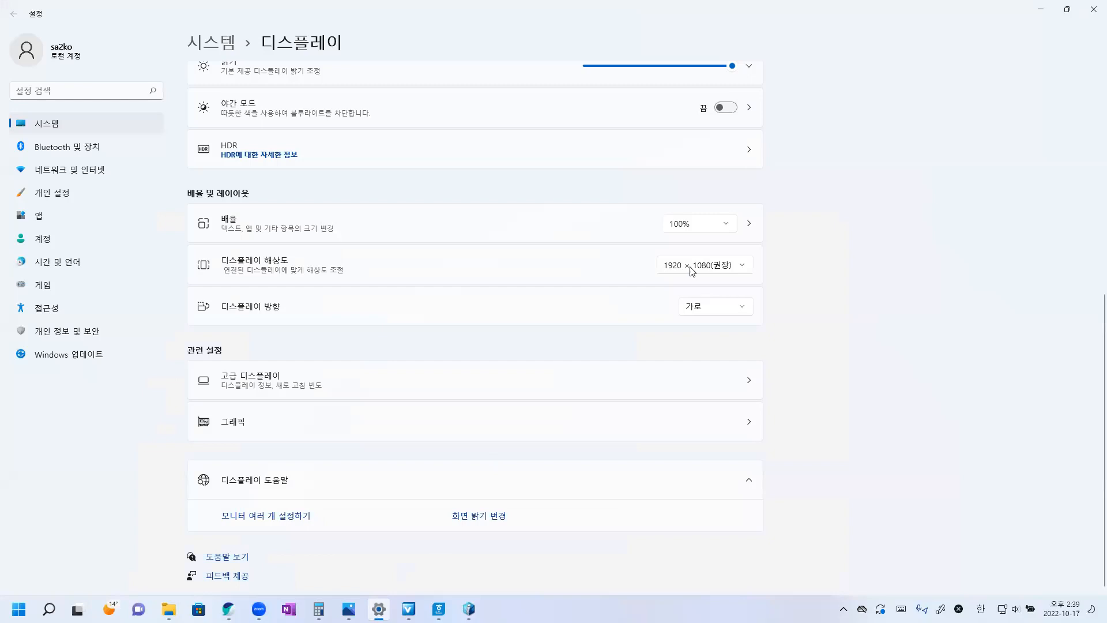
Lower the display resolution in Windows settings, then open 신용카드발행집계표/수취명세서 in iCUBE and show its 신용카드발행집계표 view.
left_click(693, 269)
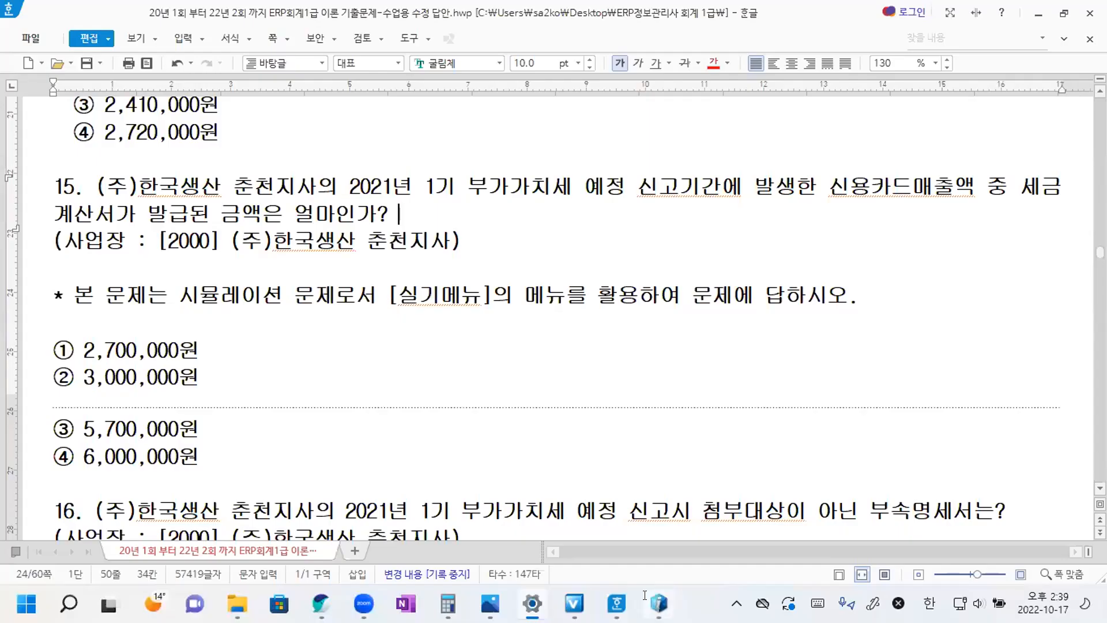
left_click(99, 323)
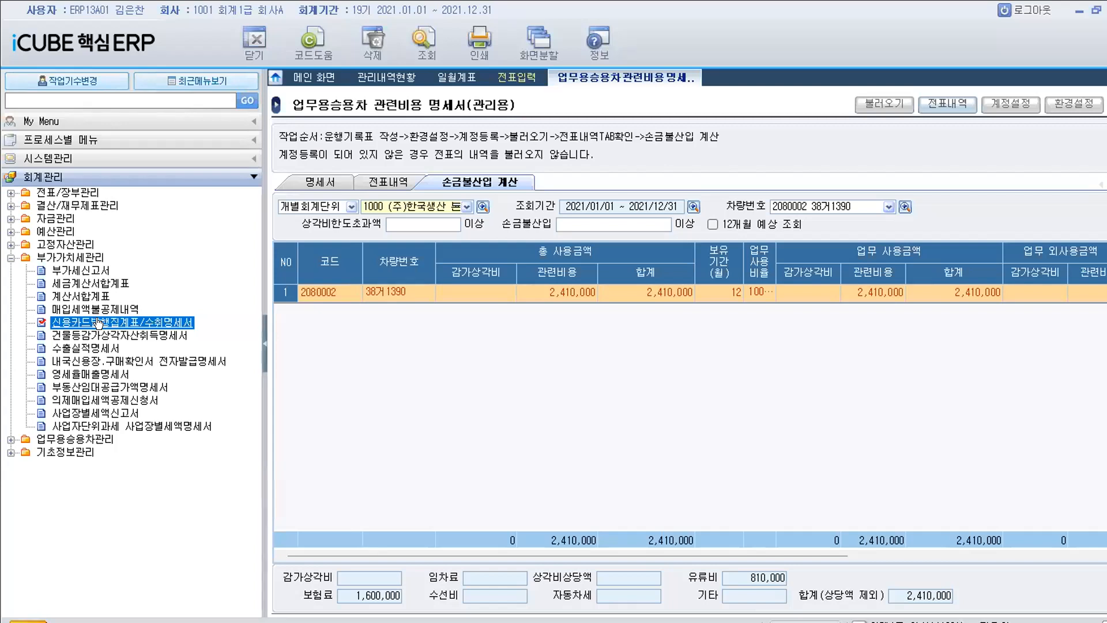
double_click(99, 323)
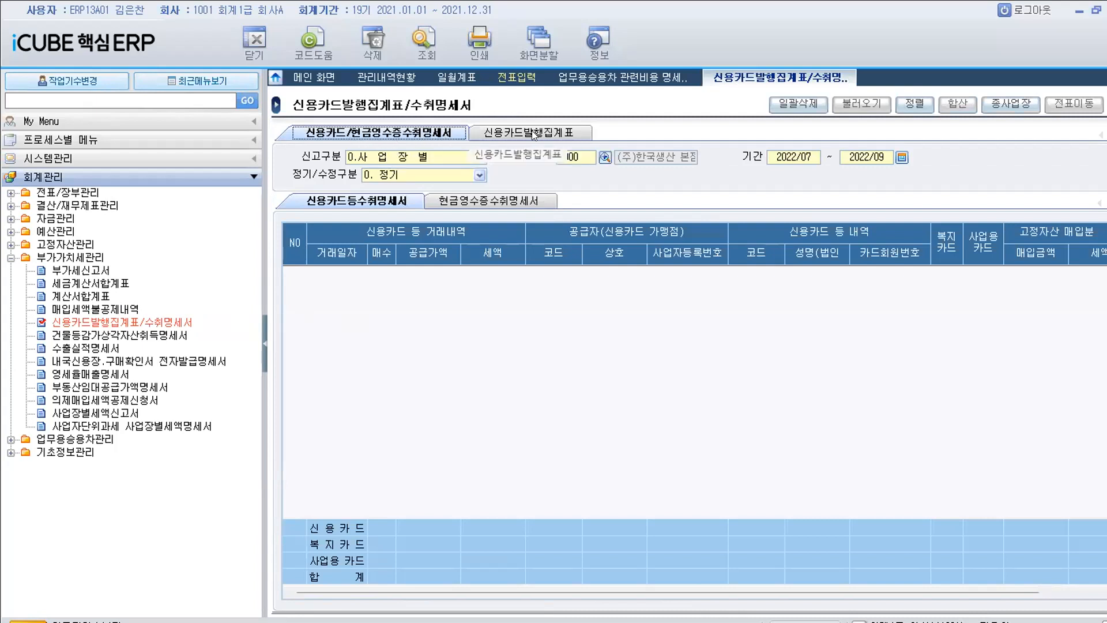
left_click(534, 134)
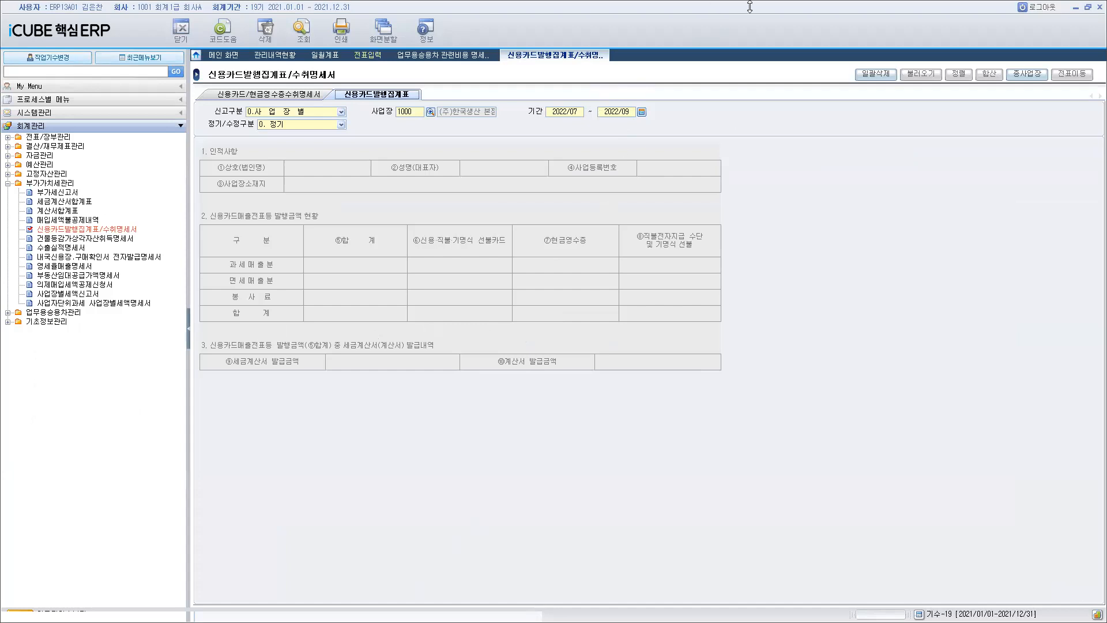
Set the display resolution to 1366 × 768 in Windows settings, keep the change, and return to iCUBE 핵심ERP.
left_click(1077, 8)
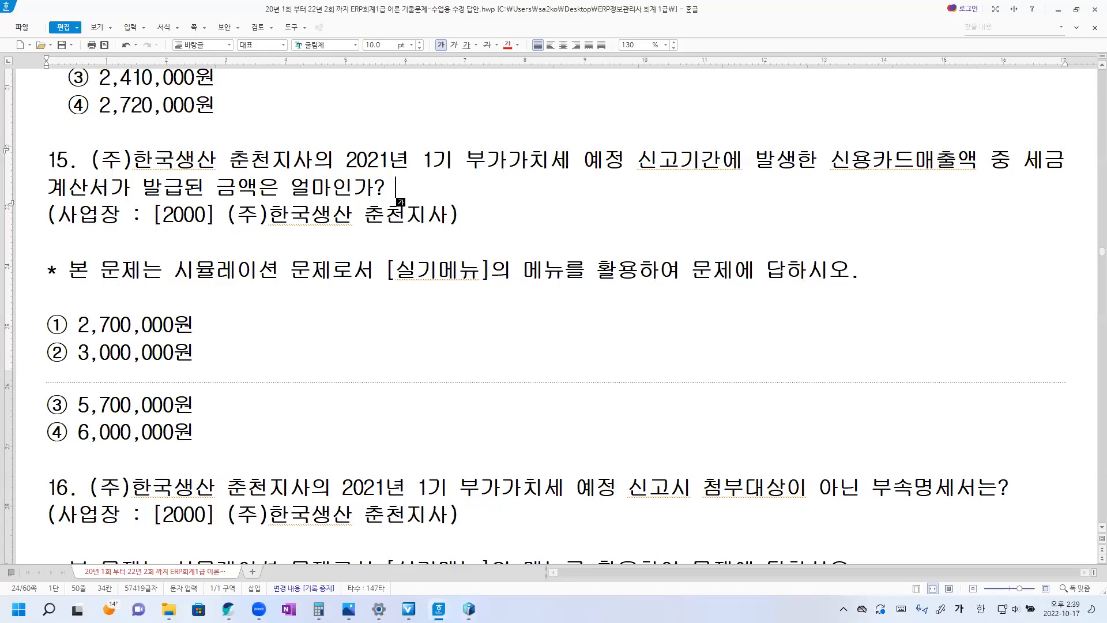
left_click(378, 609)
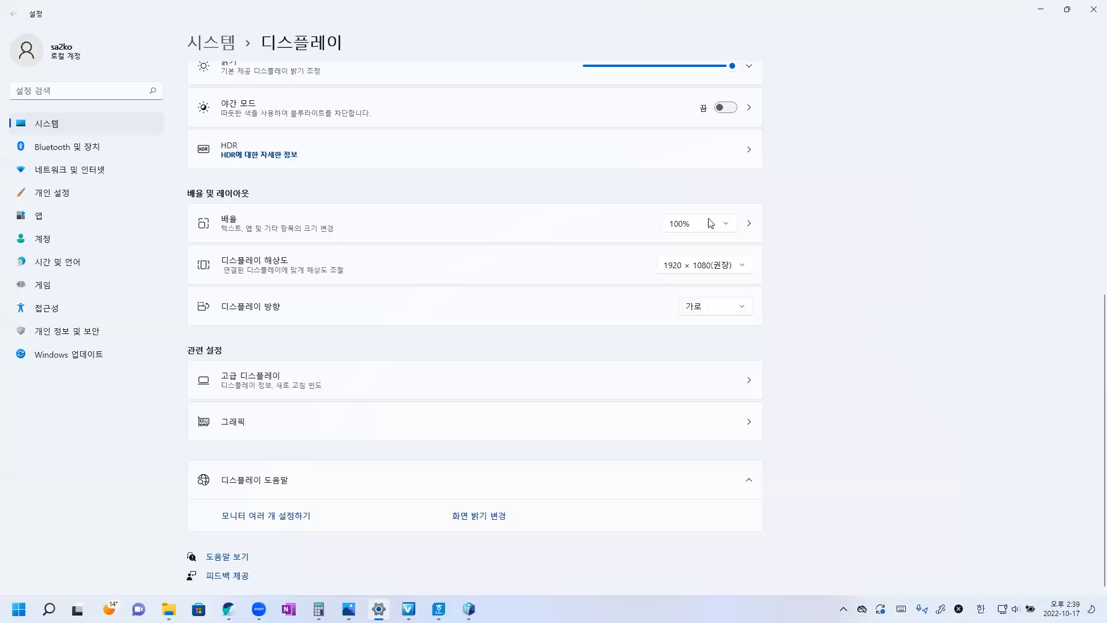
left_click(695, 261)
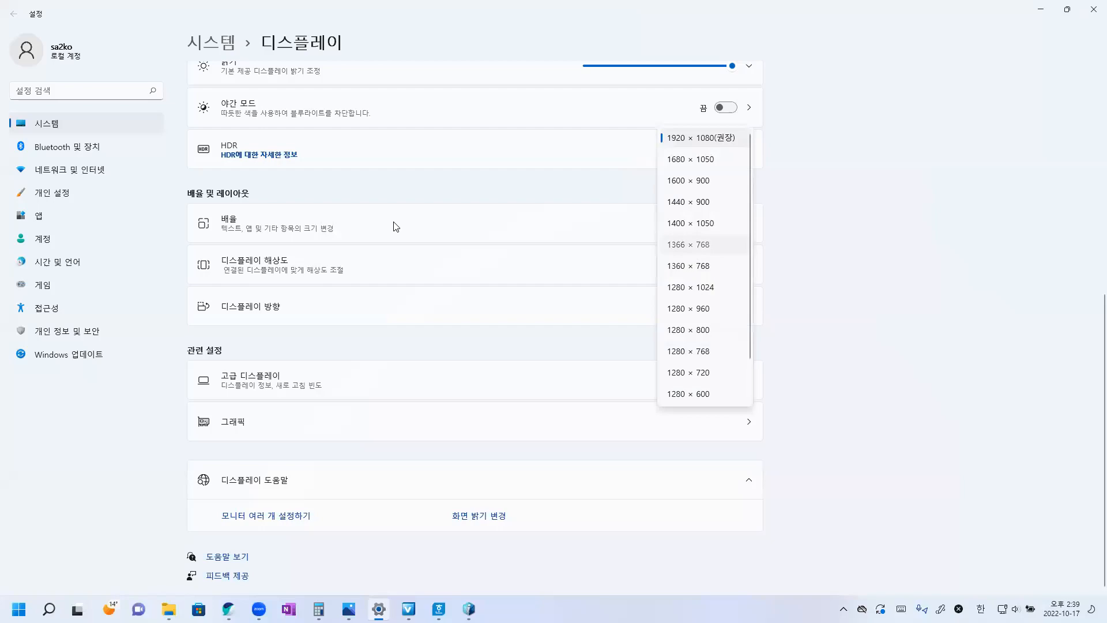
left_click(688, 245)
left_click(495, 339)
left_click(660, 604)
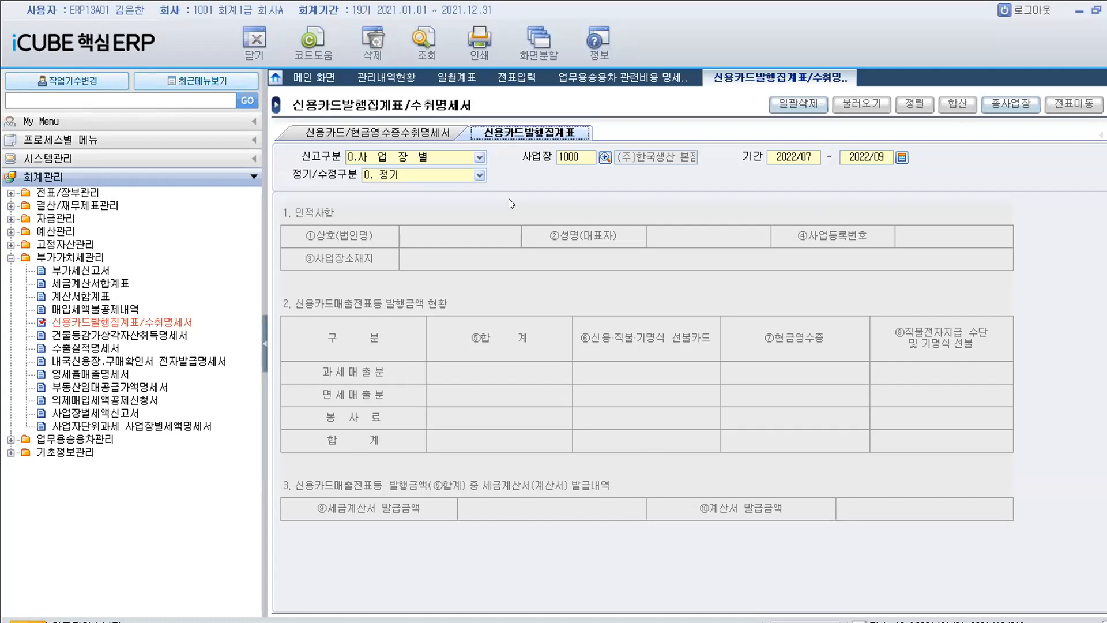
Set the 사업장 of the 신용카드발행집계표 to 2000 (주)한국생산 춘천지사.
left_click(604, 157)
left_click(587, 300)
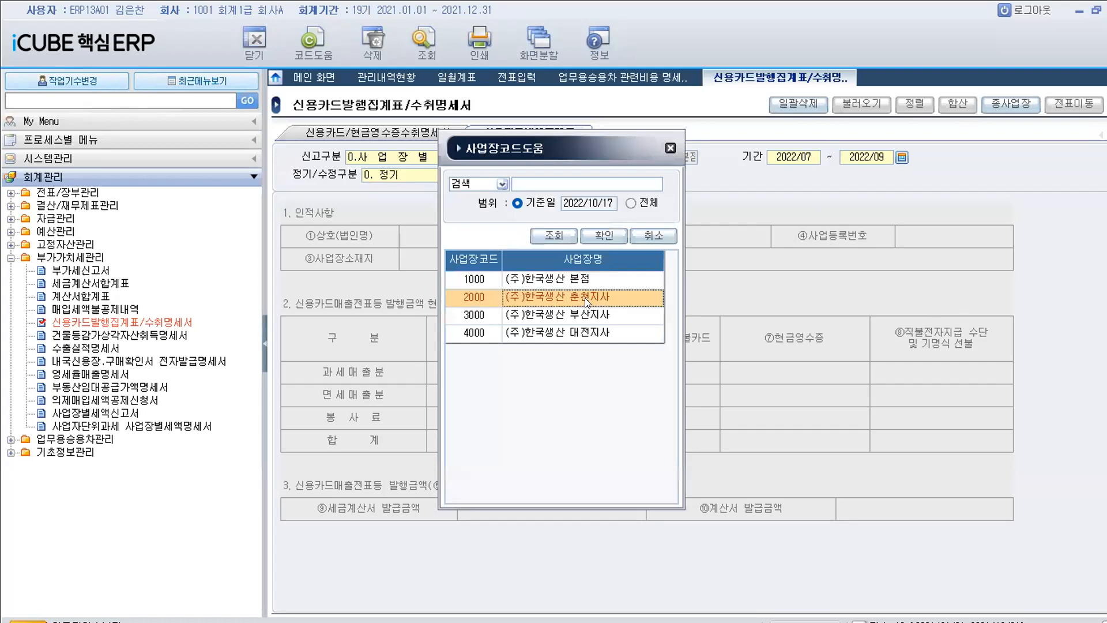
double_click(588, 300)
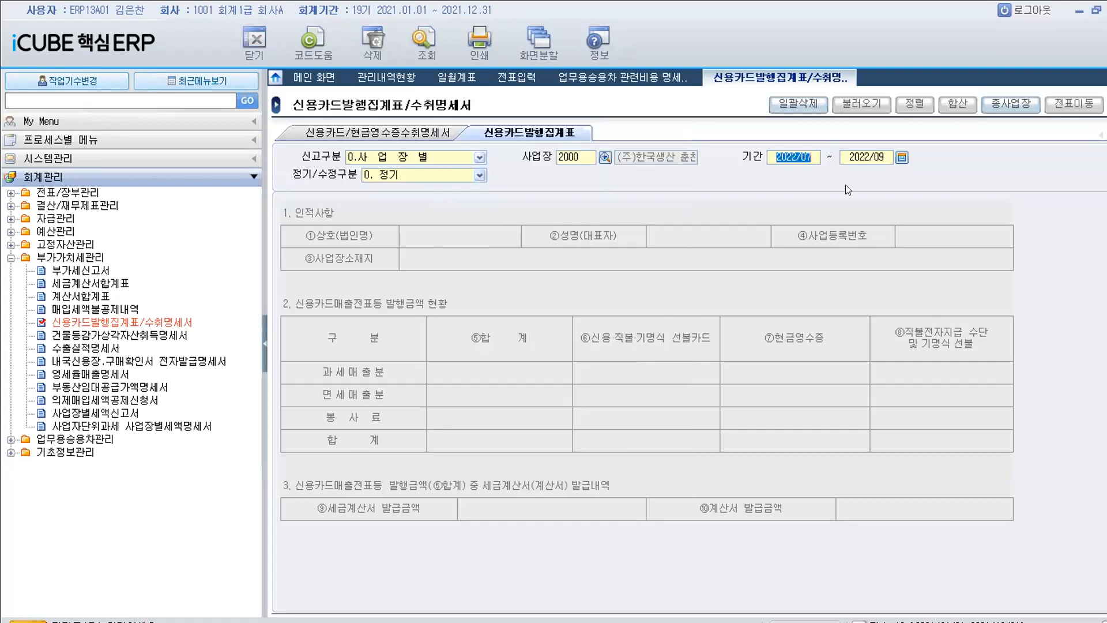
Query the 신용카드발행집계표 for the 기간 2021/01 to 2021/03 and check its 세금계산서 발급금액.
left_click(899, 158)
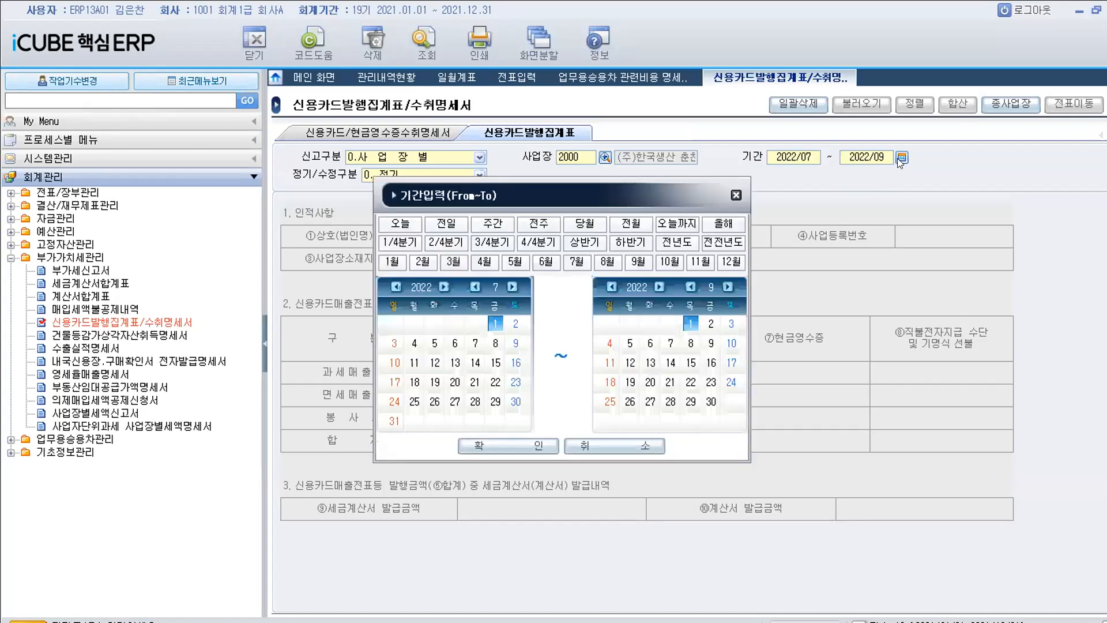
left_click(397, 242)
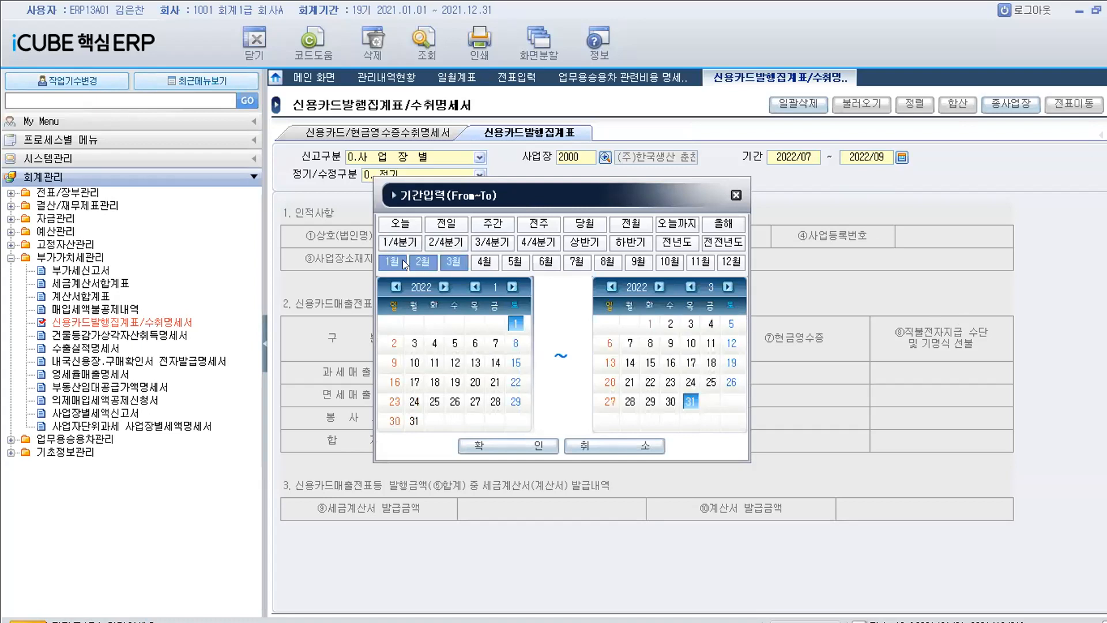
left_click(396, 286)
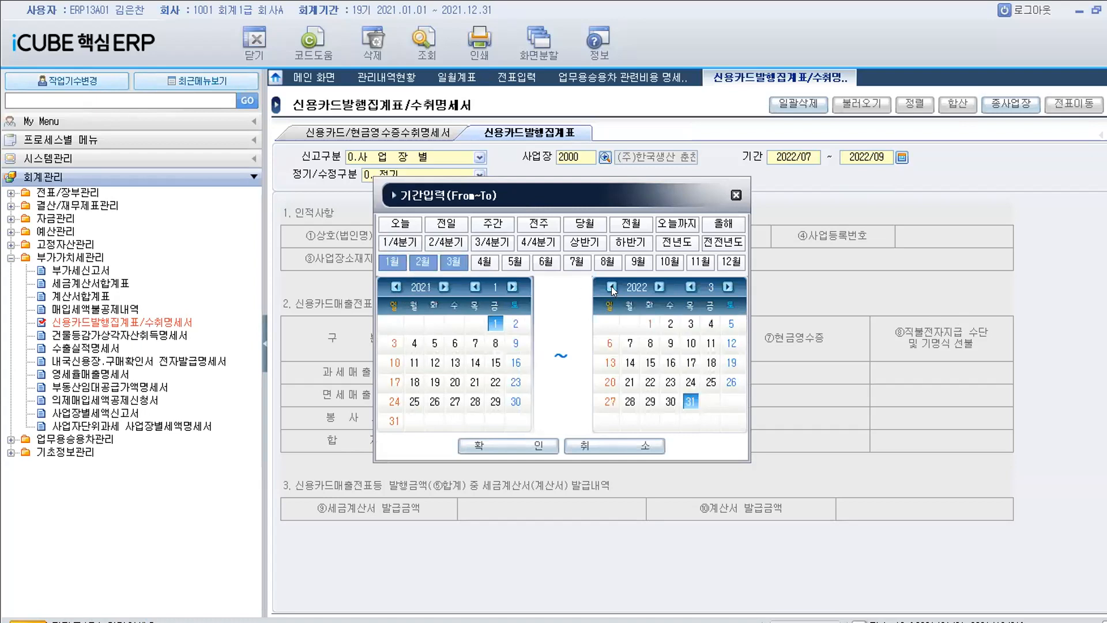
left_click(611, 286)
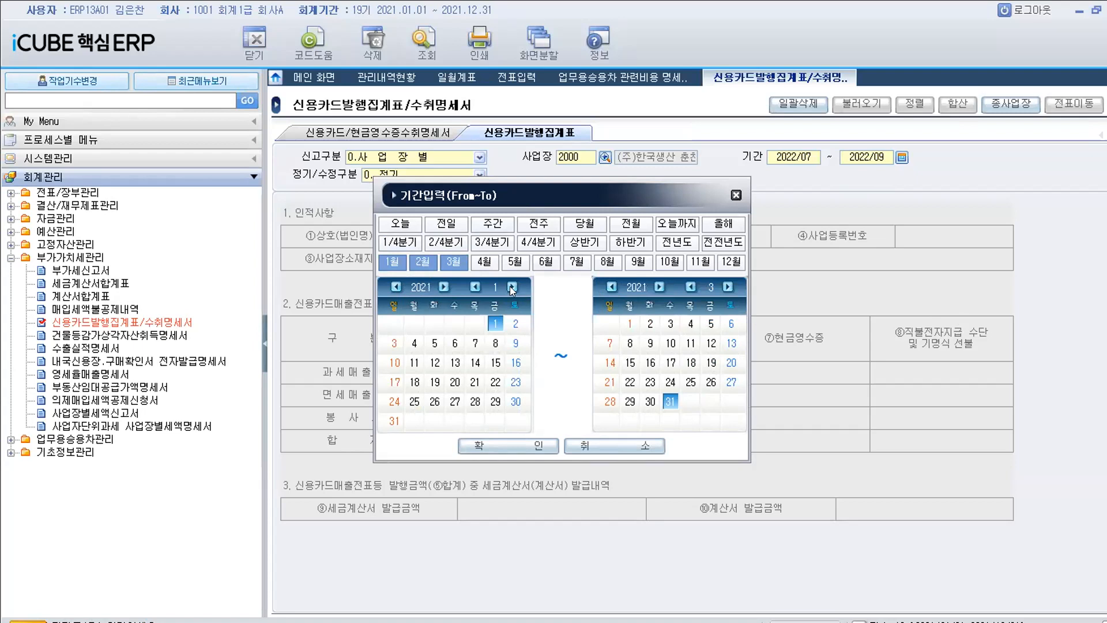
left_click(514, 450)
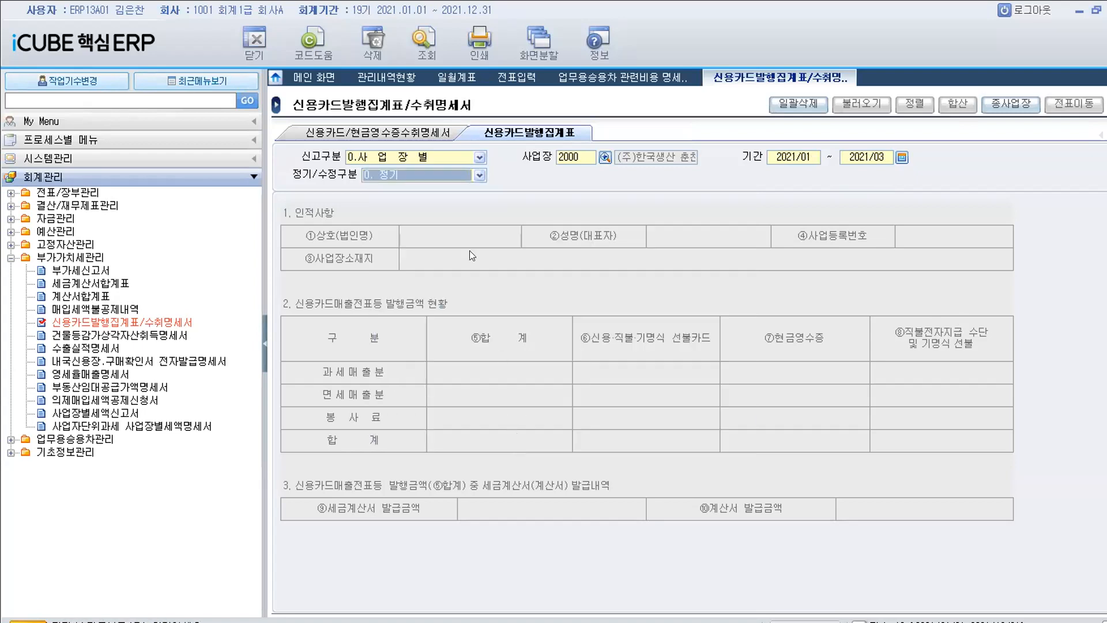
left_click(426, 43)
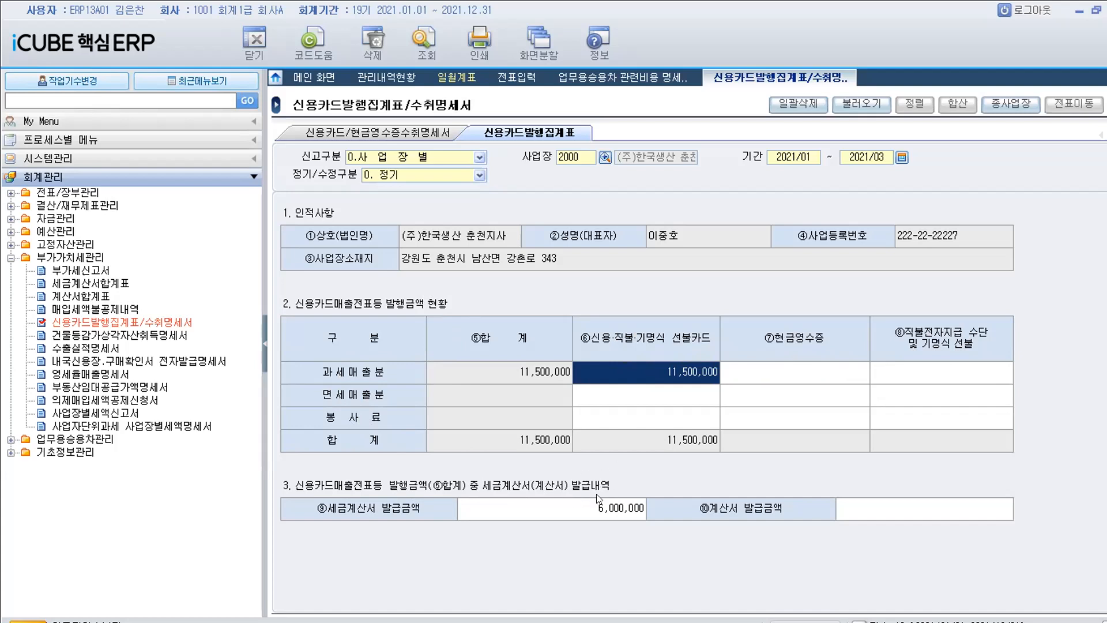
left_click(593, 512)
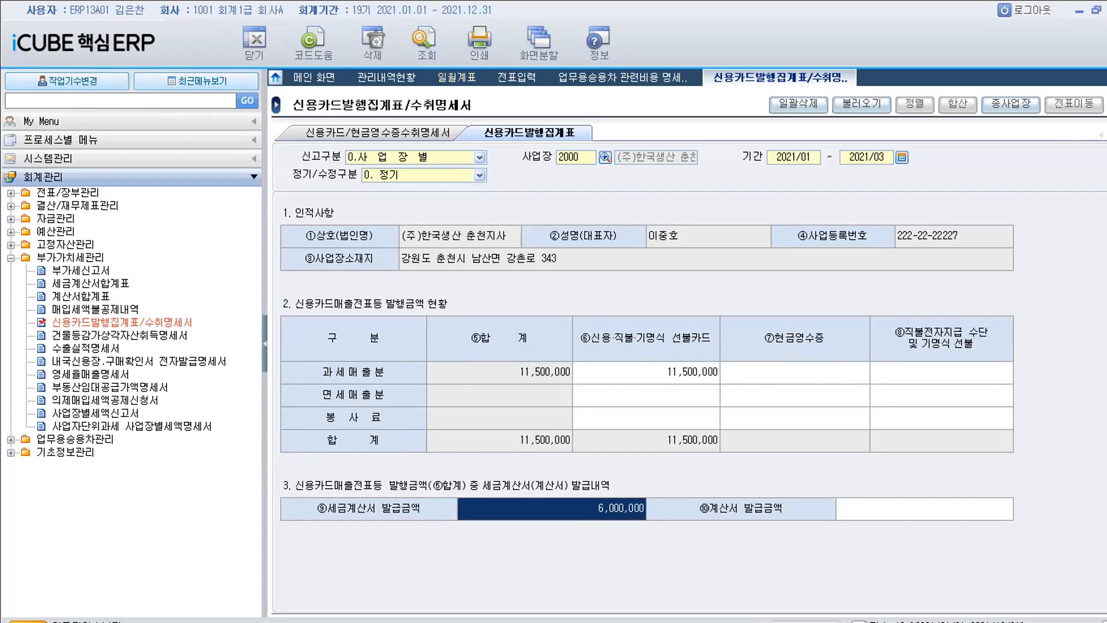
Switch to the Hangul question document and copy ④ after question 15's text as its answer.
left_click(1096, 10)
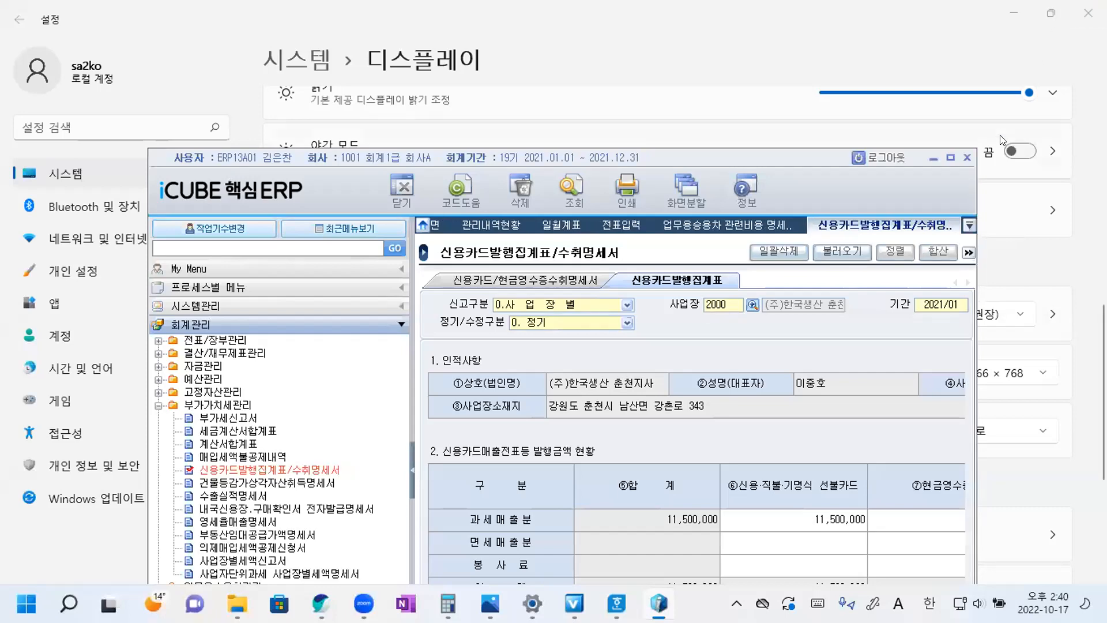
left_click(950, 157)
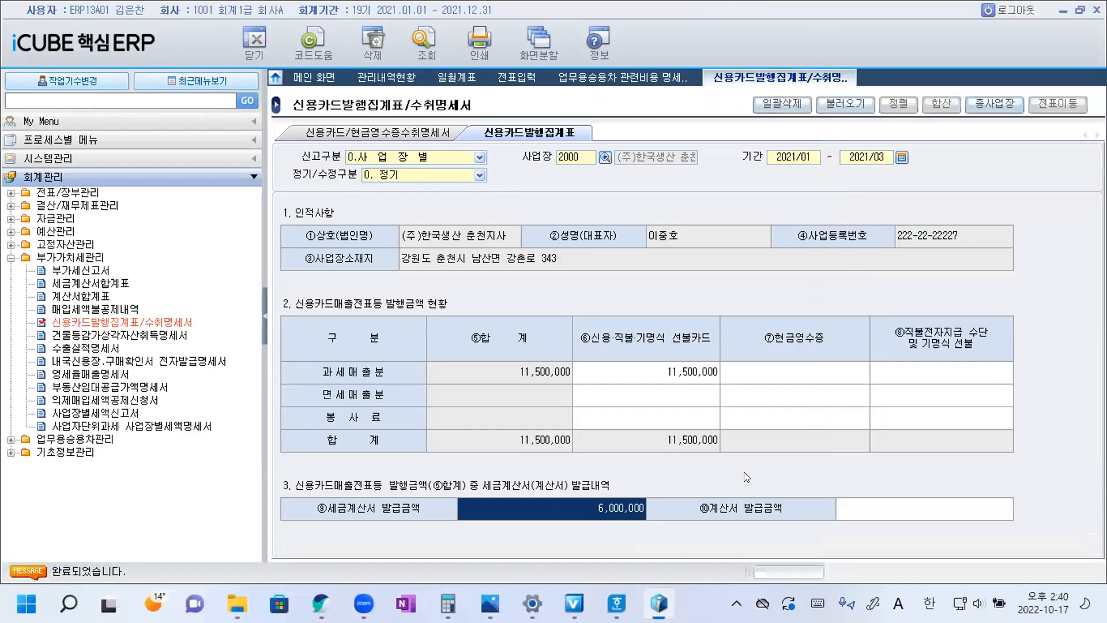
mouse_move(617, 604)
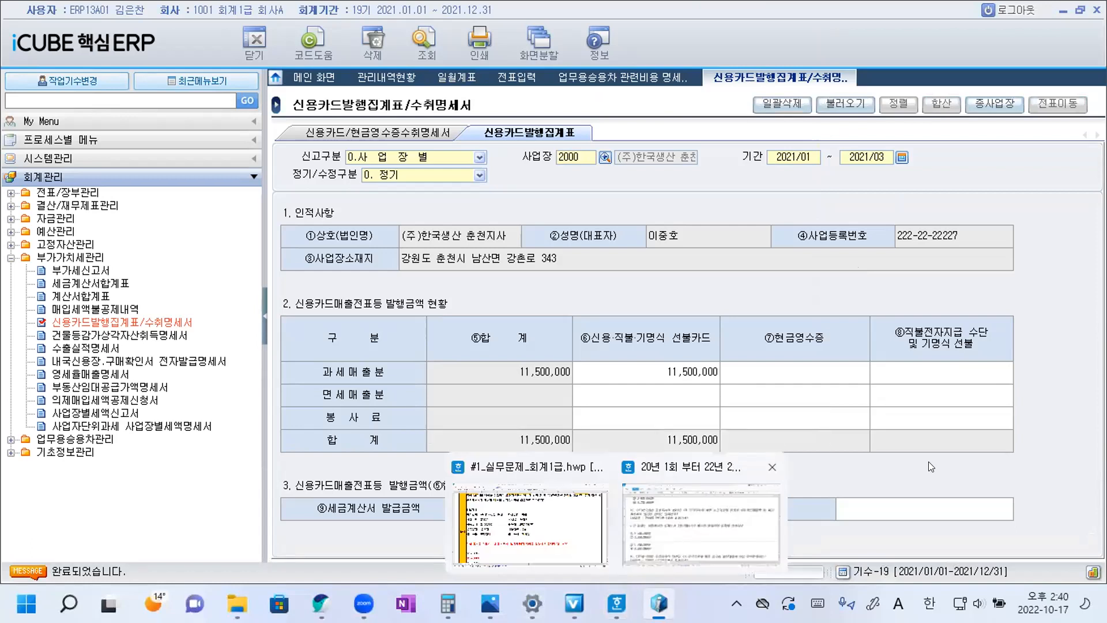
left_click(705, 537)
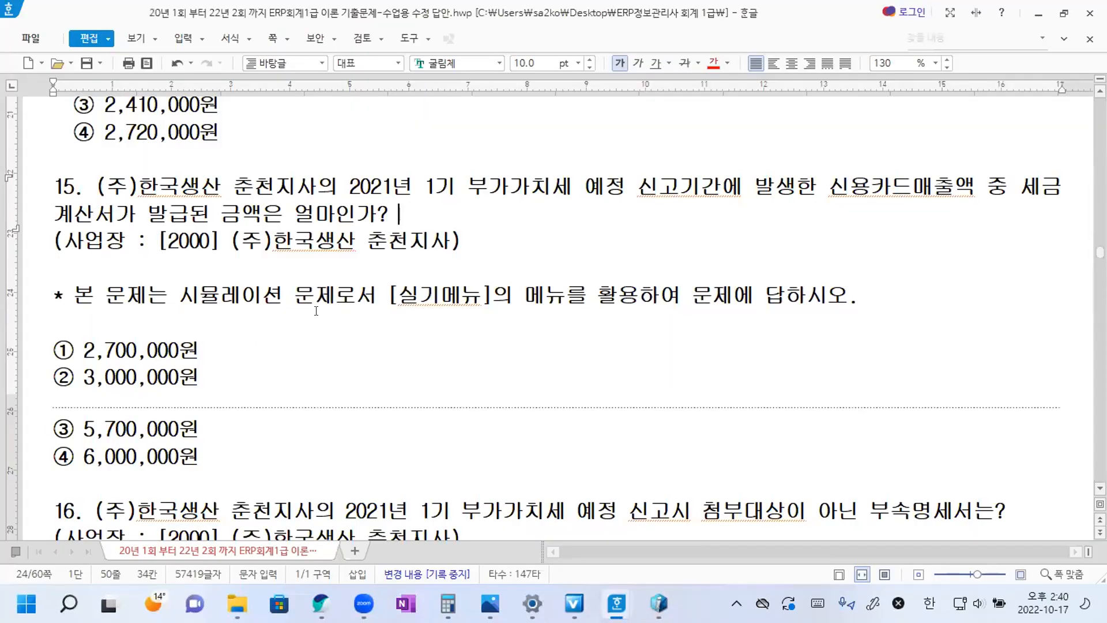
double_click(73, 452)
left_click_drag(73, 452, 70, 452)
key("ctrl+c")
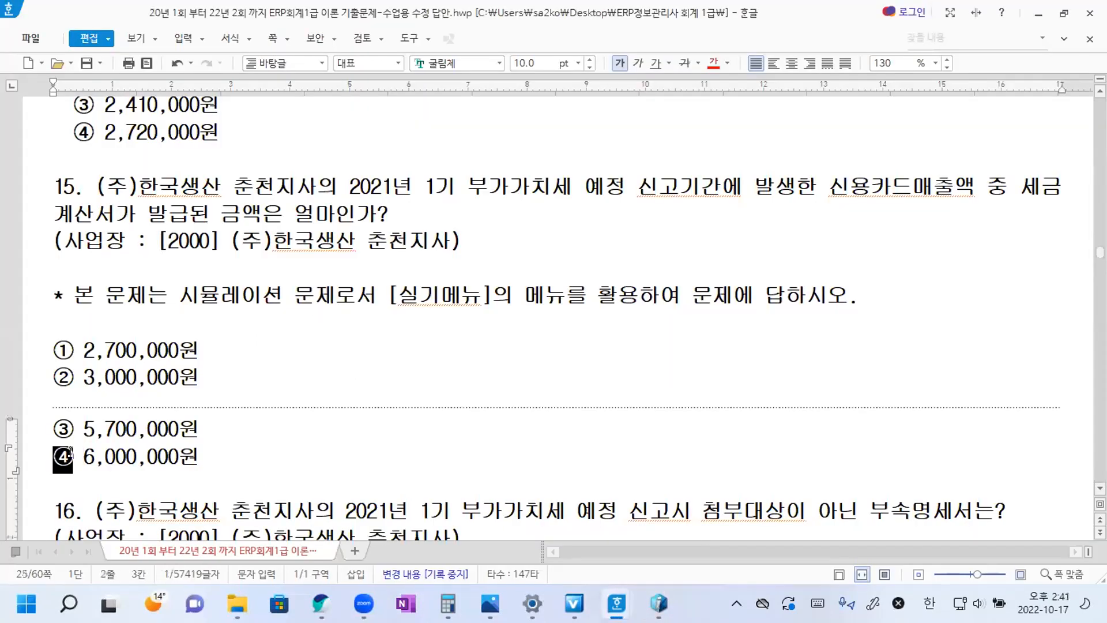
left_click(420, 206)
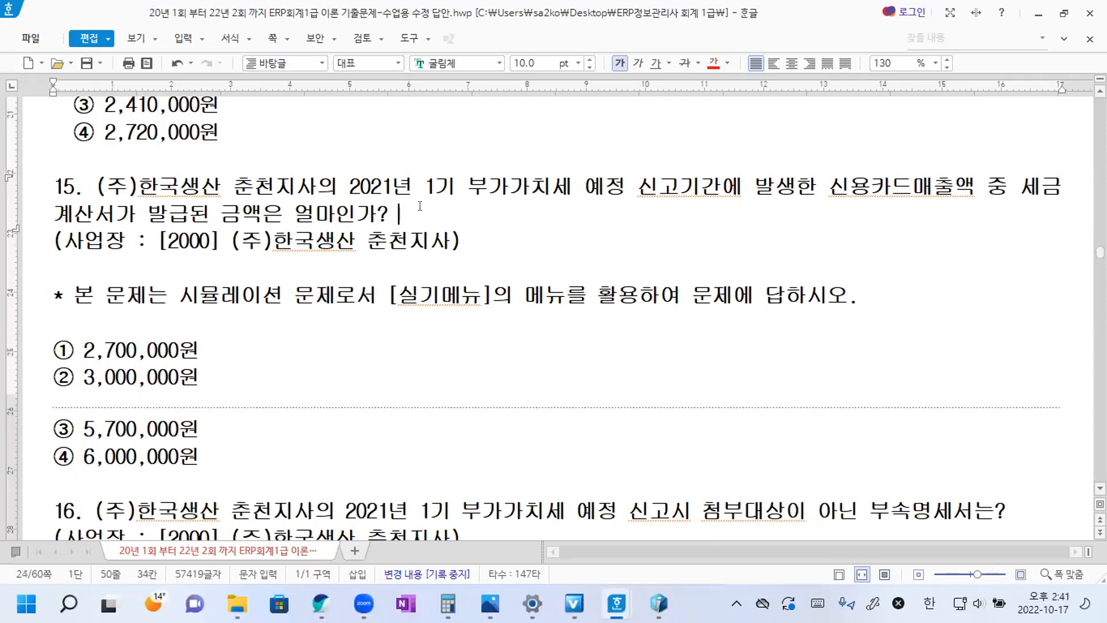
key("ctrl+v")
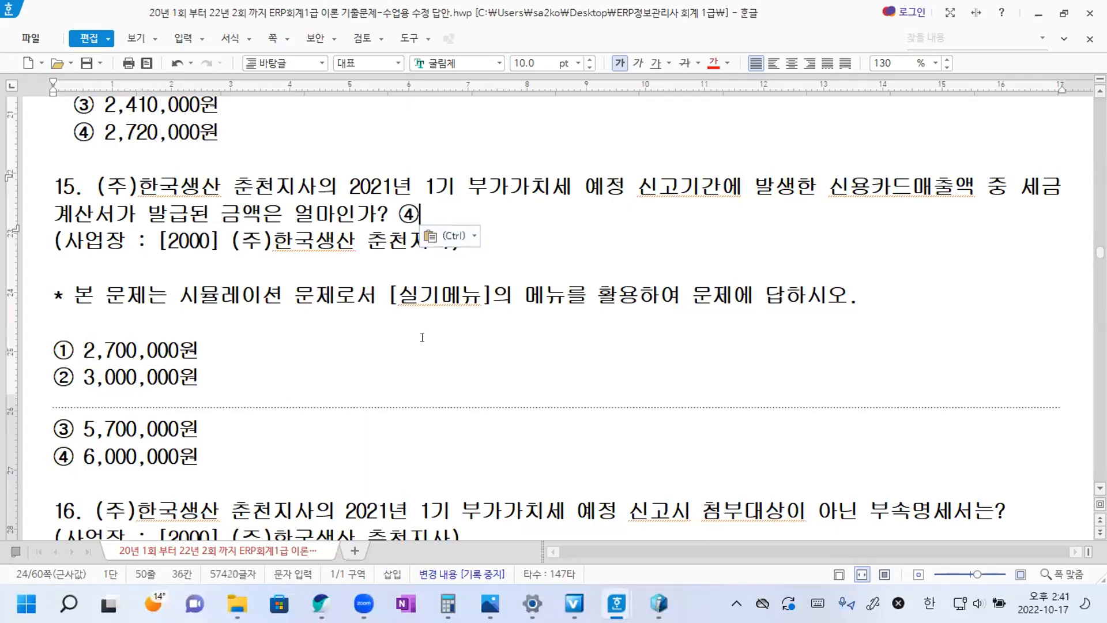
Read question 16 and its answer choices, then switch to iCUBE 핵심ERP and open 부가세신고서.
scroll(422, 337, "down", 4)
scroll(431, 357, "down", 1)
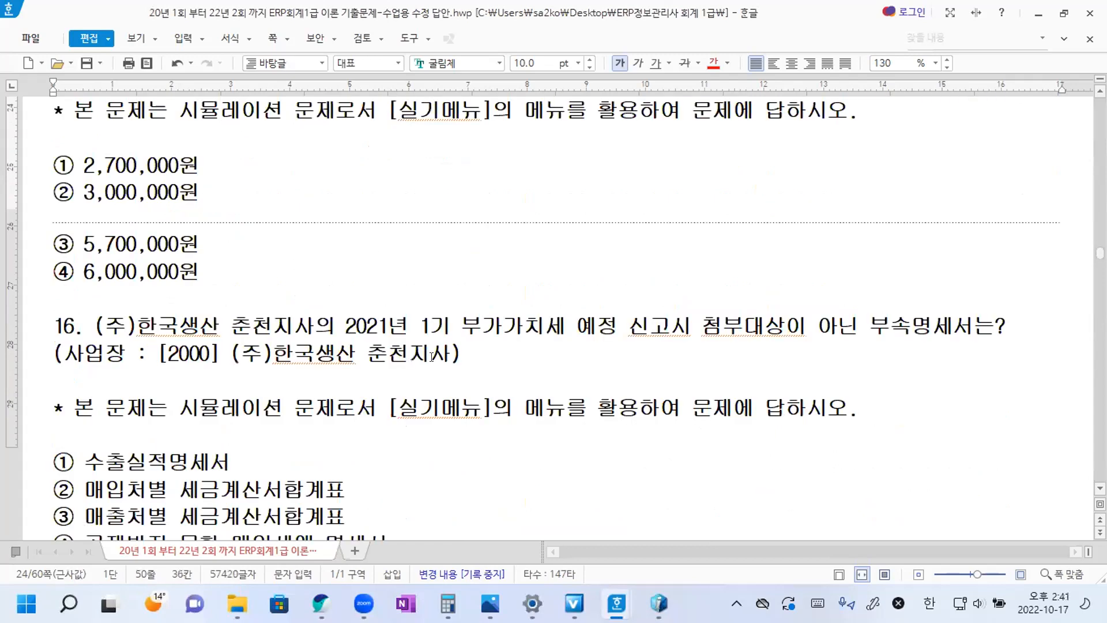
scroll(431, 357, "down", 2)
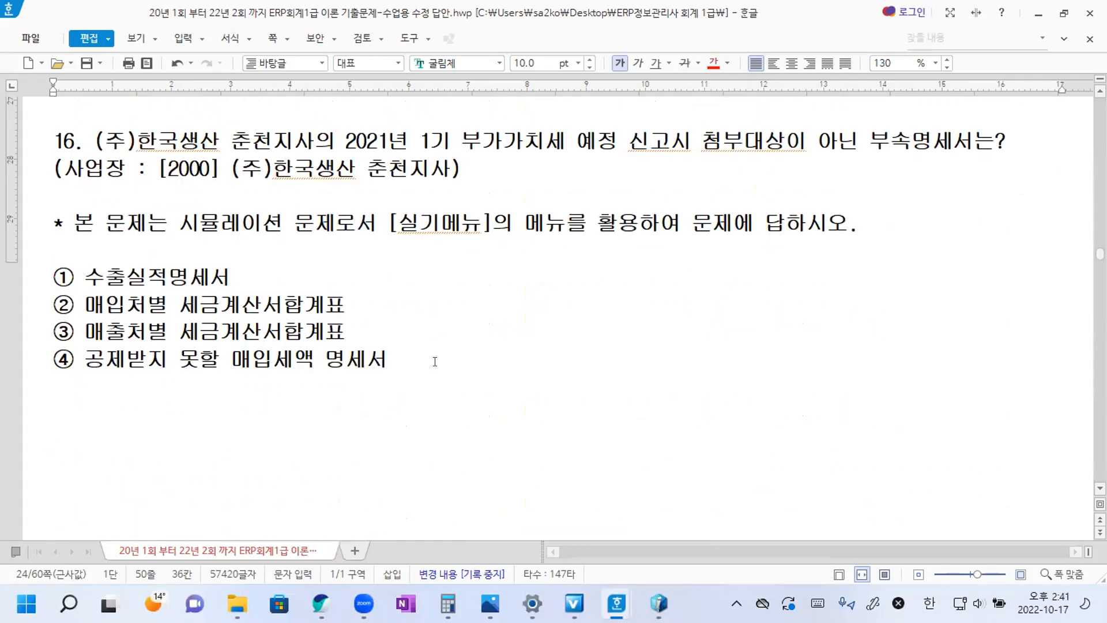
left_click(435, 358)
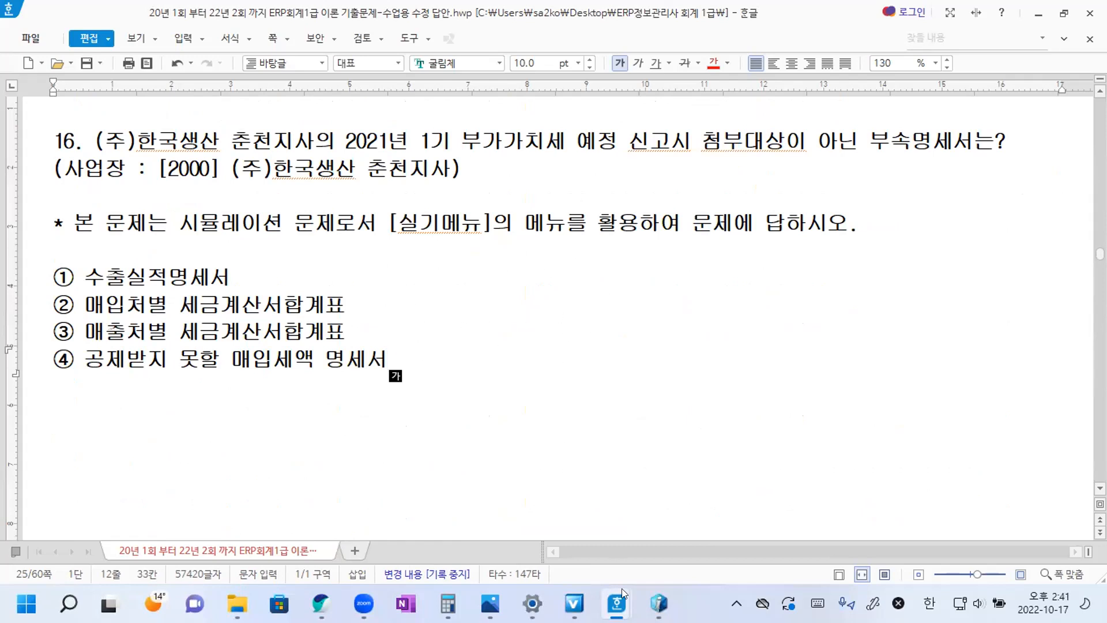
left_click(658, 603)
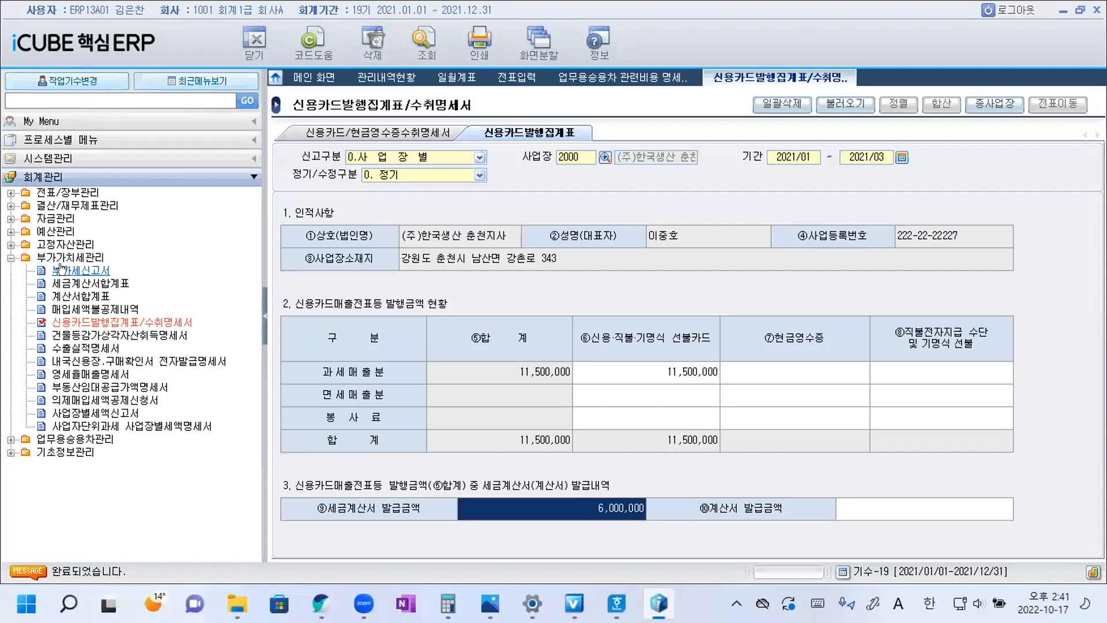
left_click(74, 269)
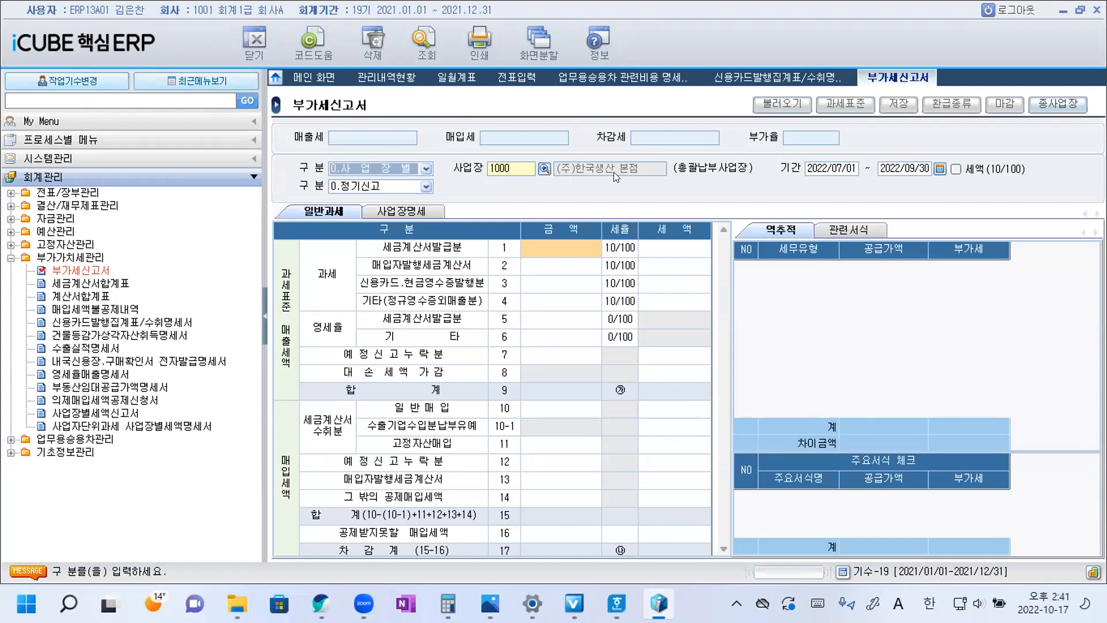
Set the 사업장 of the 부가세신고서 to 2000 (주)한국생산 춘천지사.
left_click(543, 169)
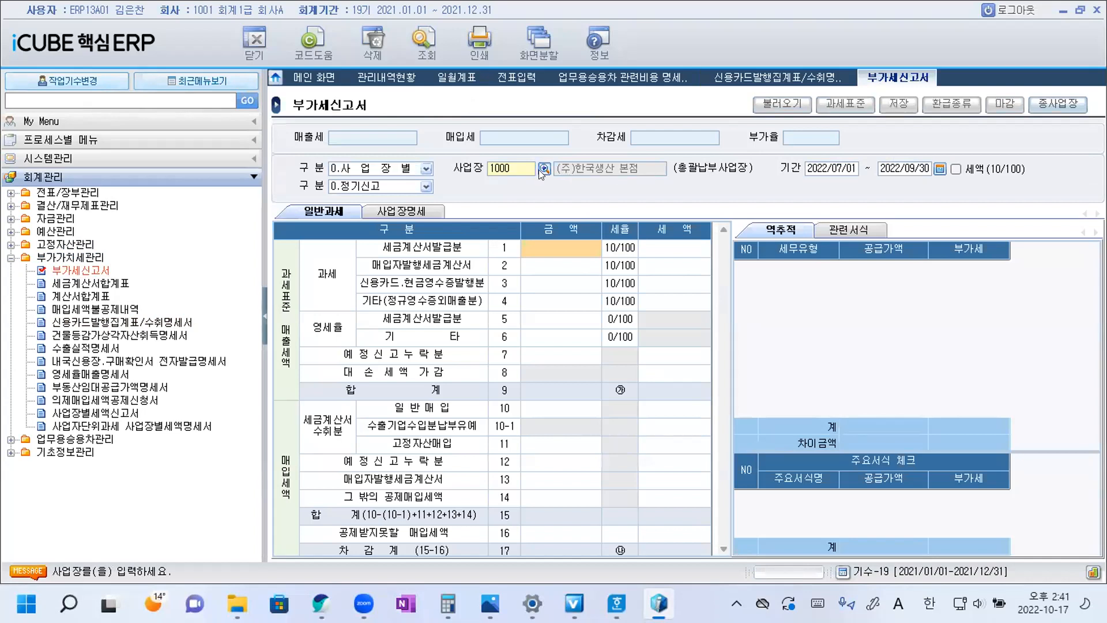
left_click(565, 270)
double_click(563, 267)
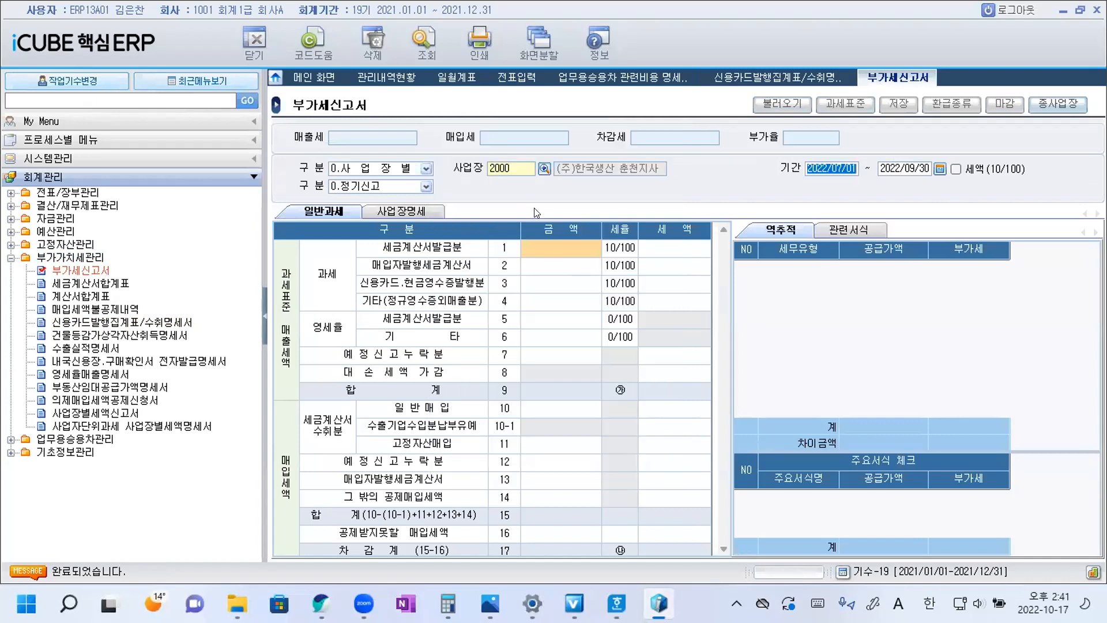
Set the 부가세신고서 기간 to 2021/01/01 - 2021/03/31 and load the return's figures for that period.
left_click(941, 168)
left_click(395, 214)
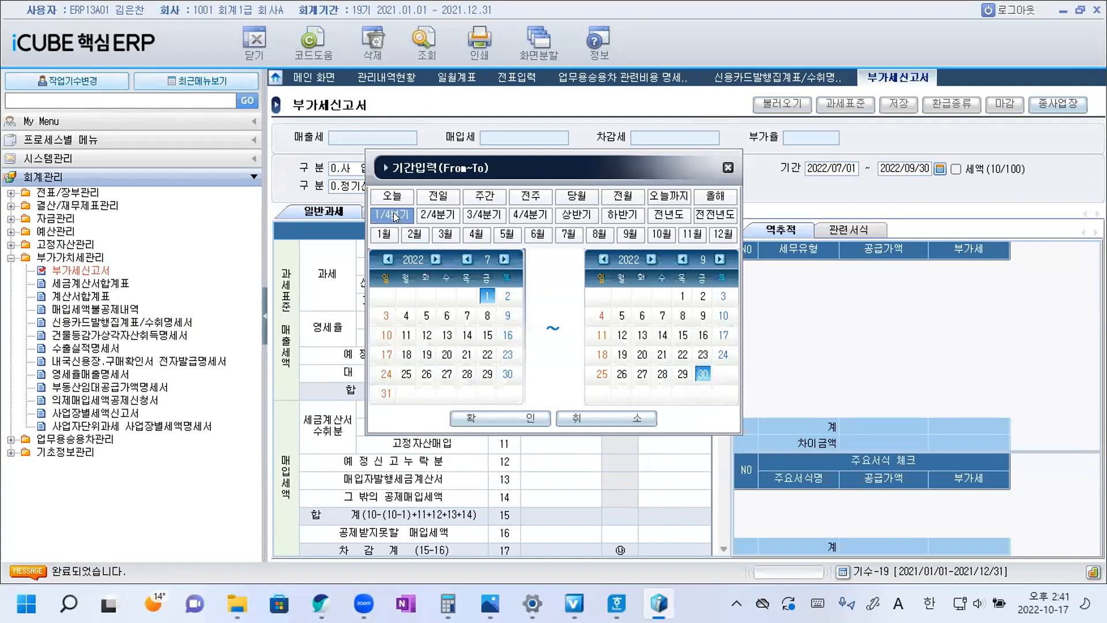
left_click(387, 259)
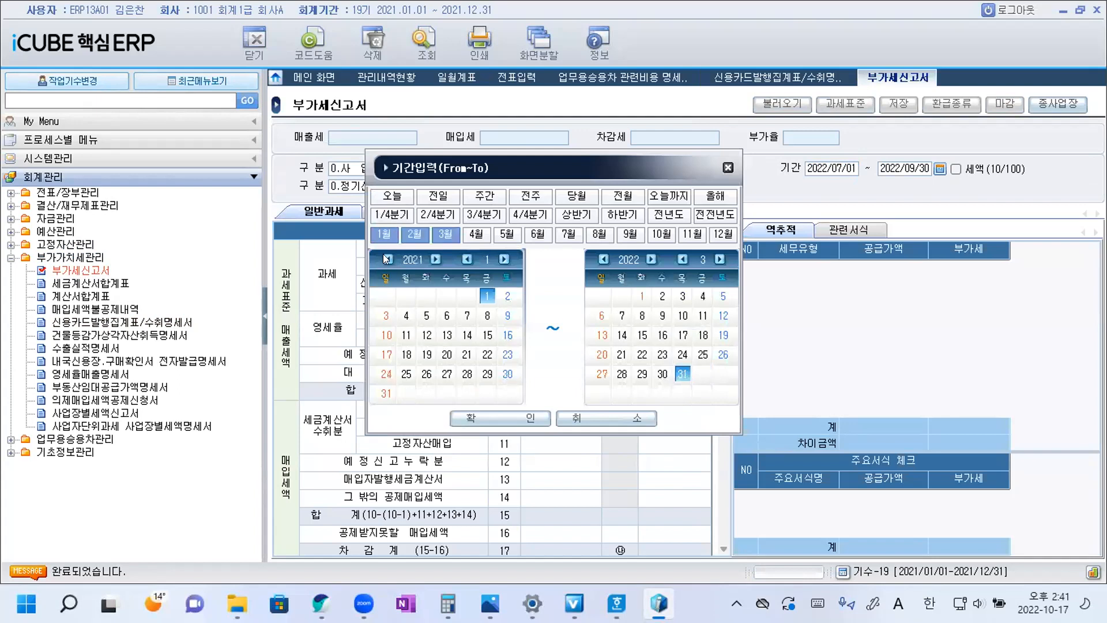
left_click(603, 259)
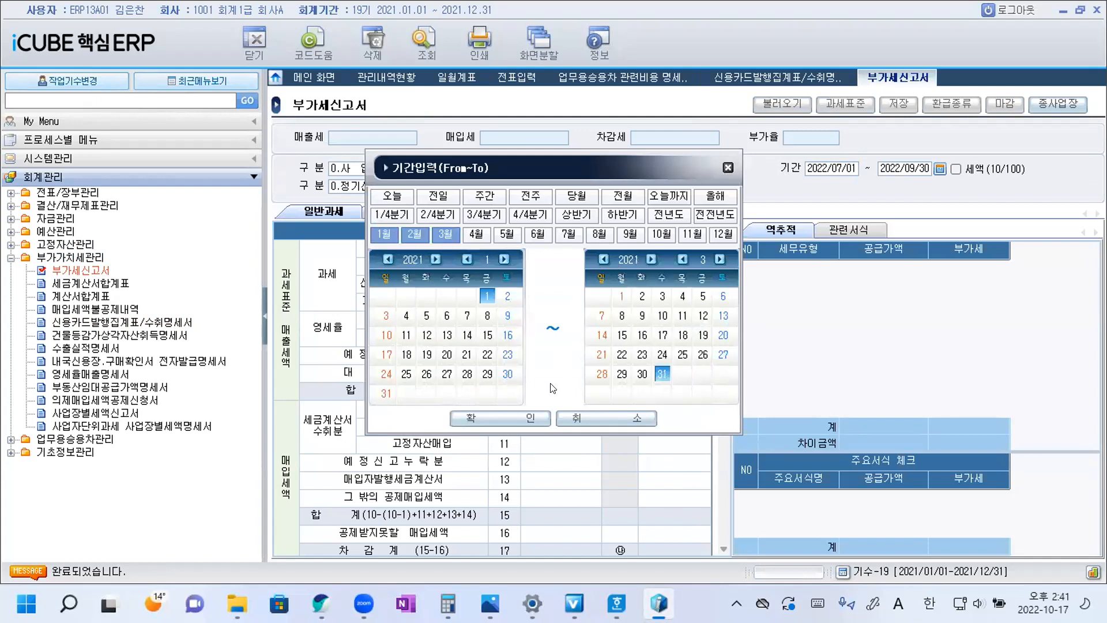
left_click(516, 421)
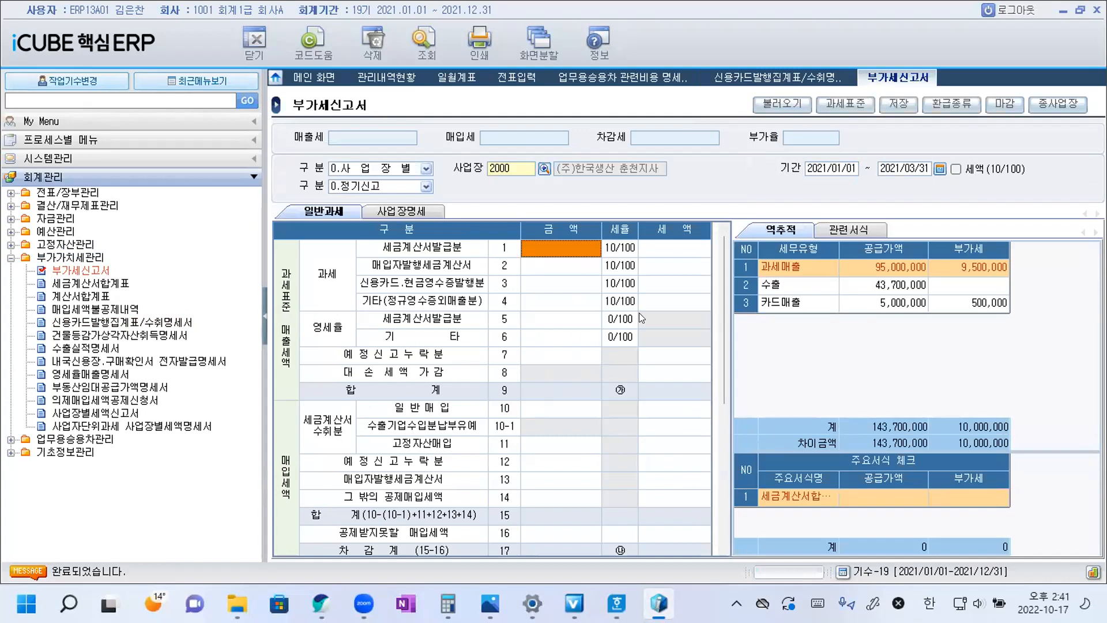
left_click(783, 103)
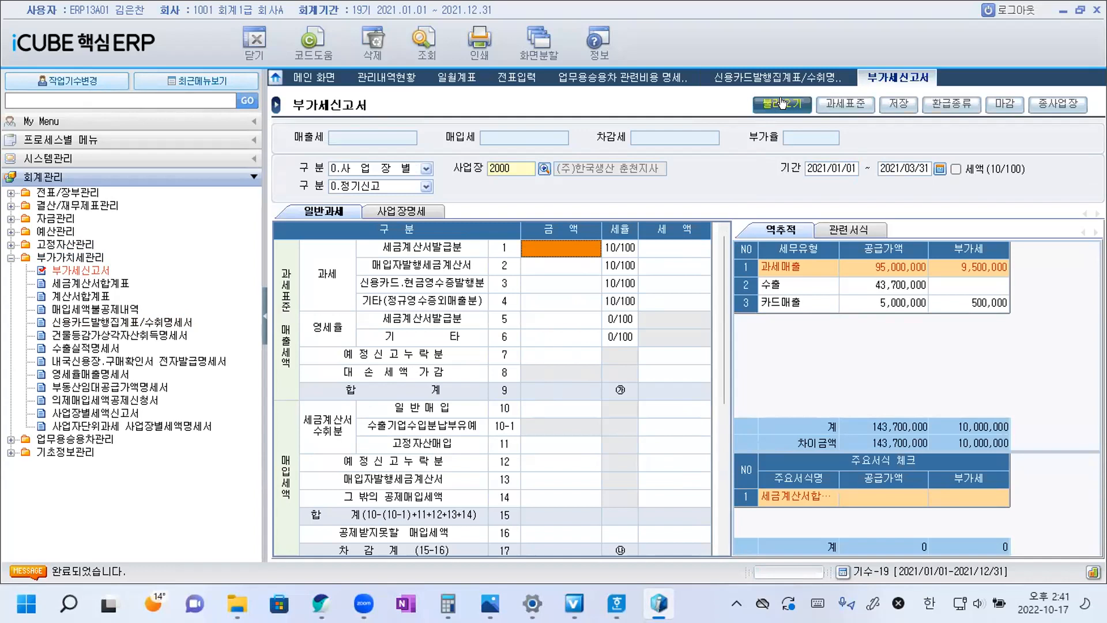
left_click(522, 341)
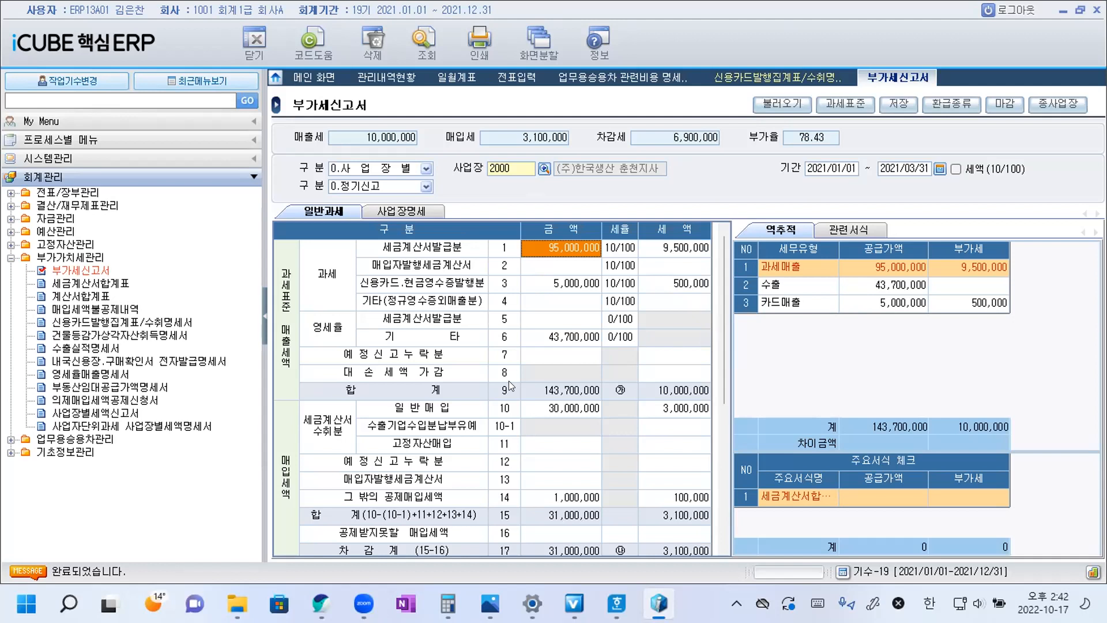
Examine the 세금계산서발급분, 영세율 and 일반매입 amounts and taxes in the 부가세신고서, matching them to question 16's attachments.
left_click(338, 326)
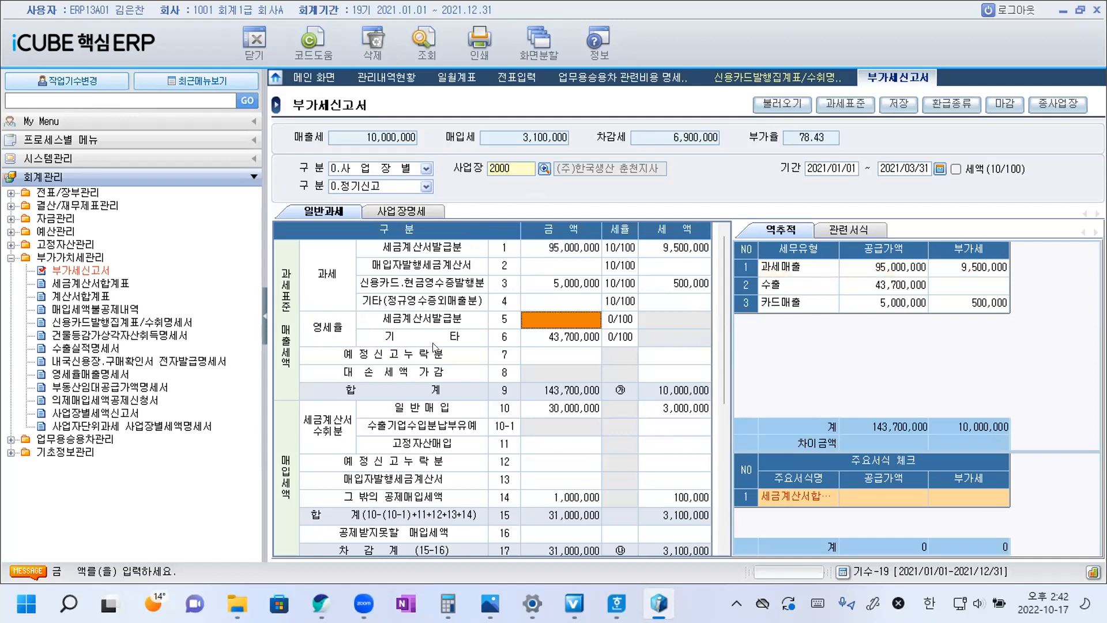
left_click(559, 338)
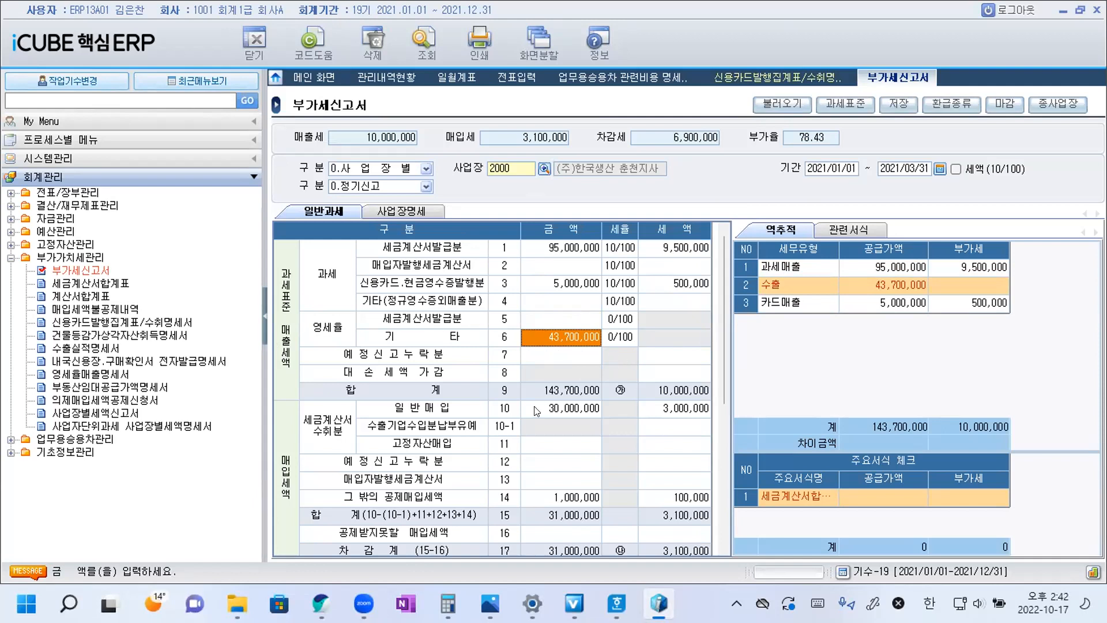
left_click(327, 429)
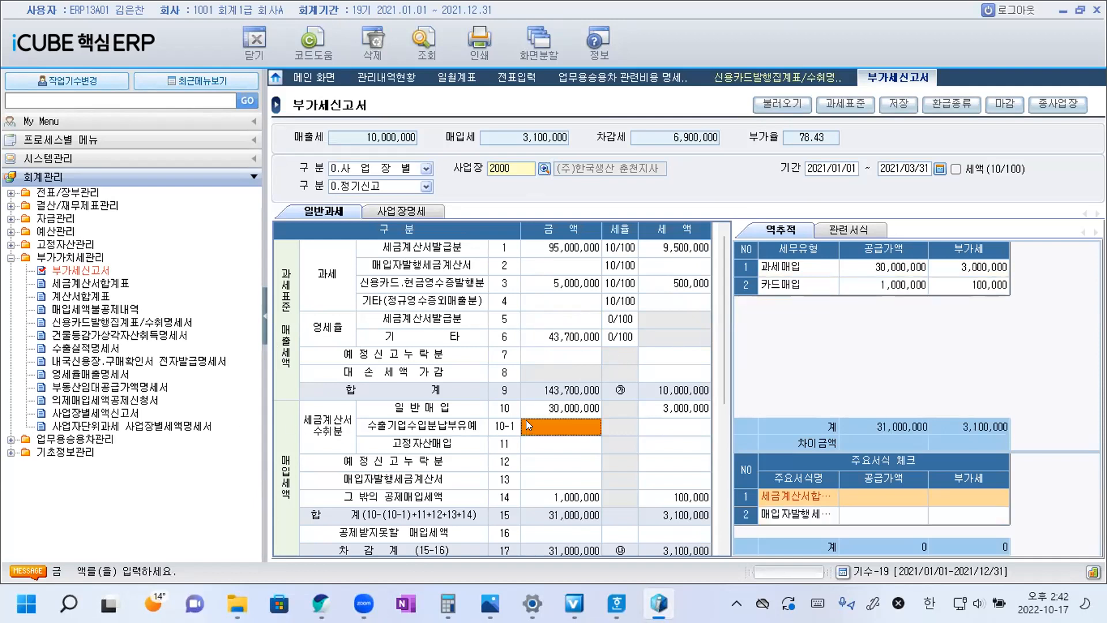
left_click(687, 409)
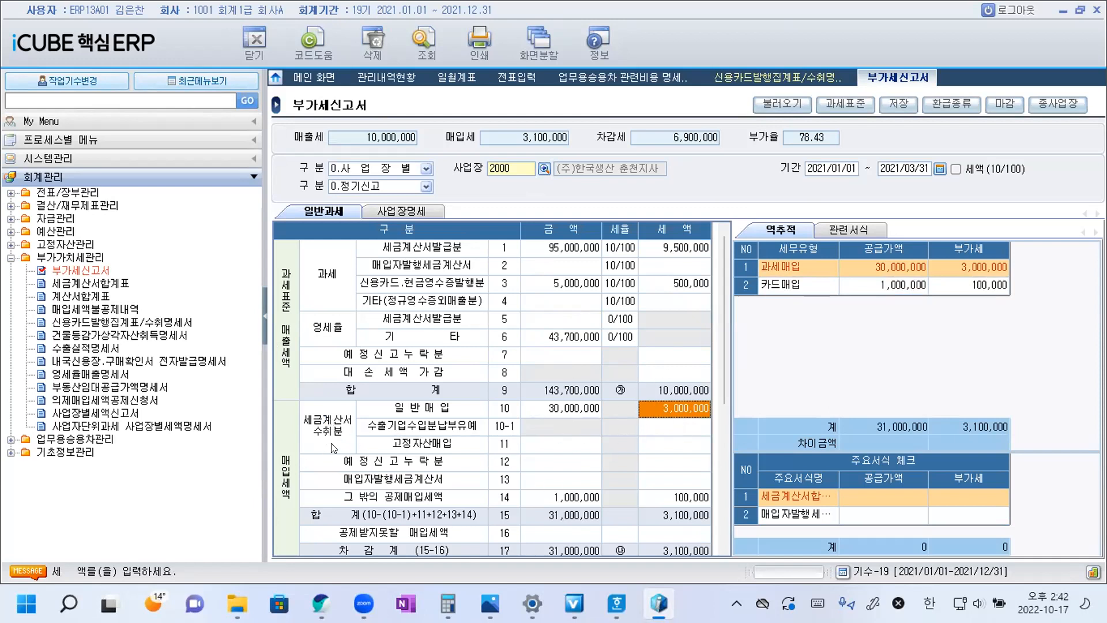
left_click(572, 406)
left_click(667, 407)
left_click(557, 249)
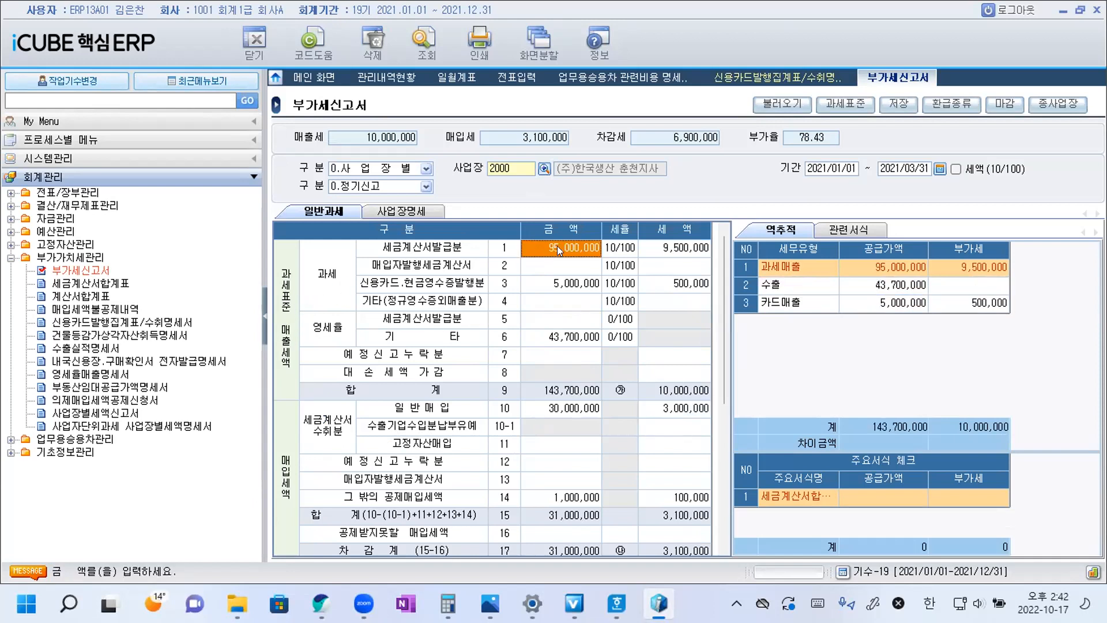
left_click(667, 248)
left_click(669, 250)
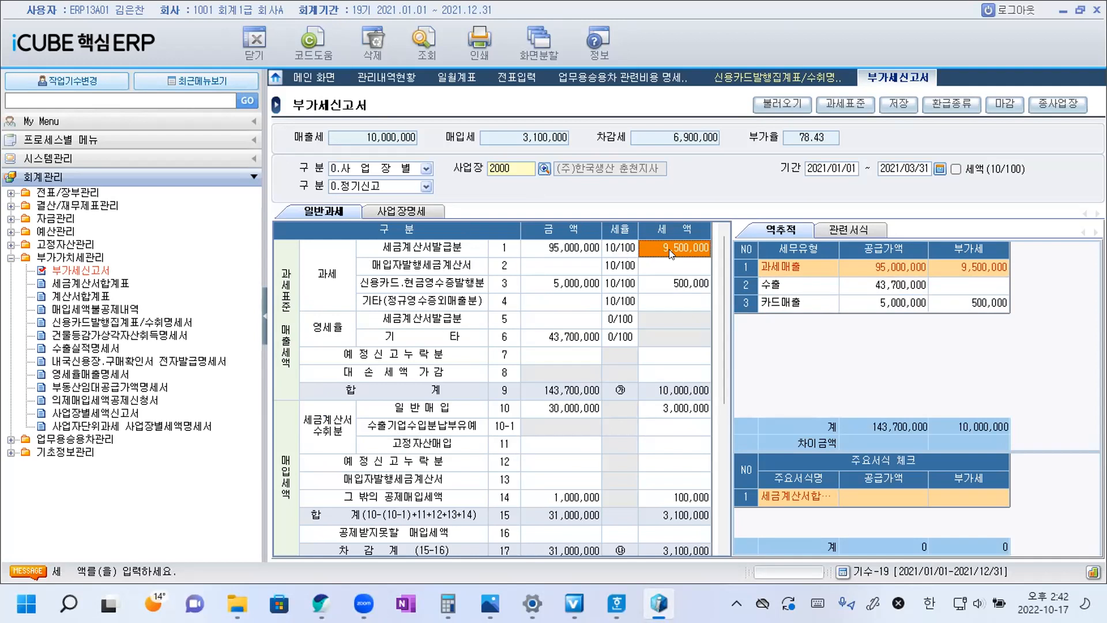
Check line 16 공제받지못할 매입세액 in the 매입세액 section and compare it with the 일반매입 line.
scroll(472, 444, "down", 6)
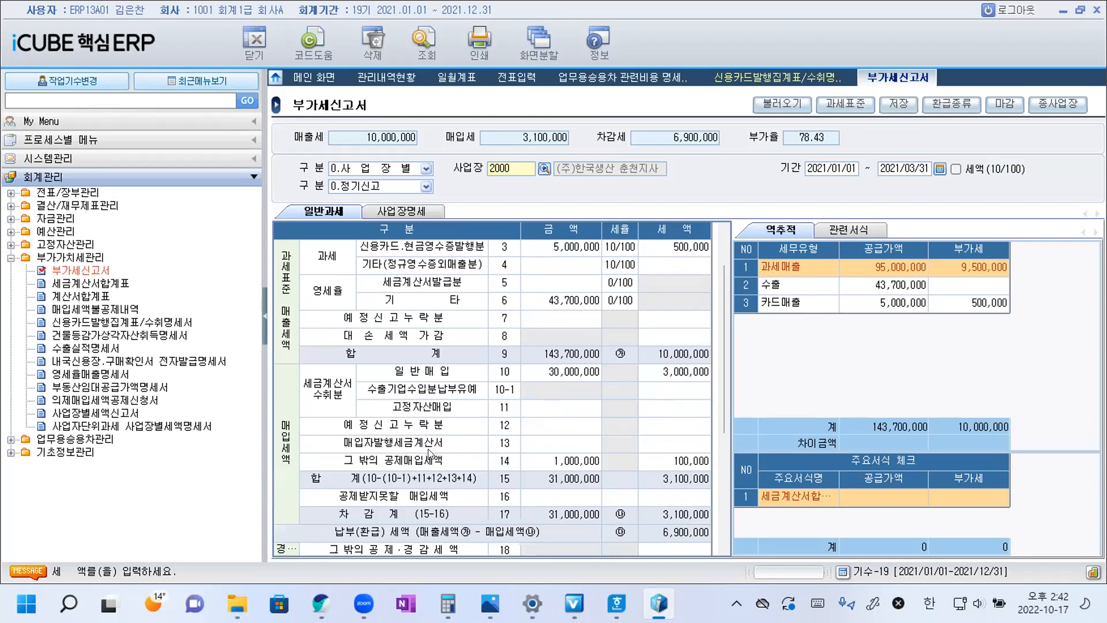
scroll(450, 437, "up", 1)
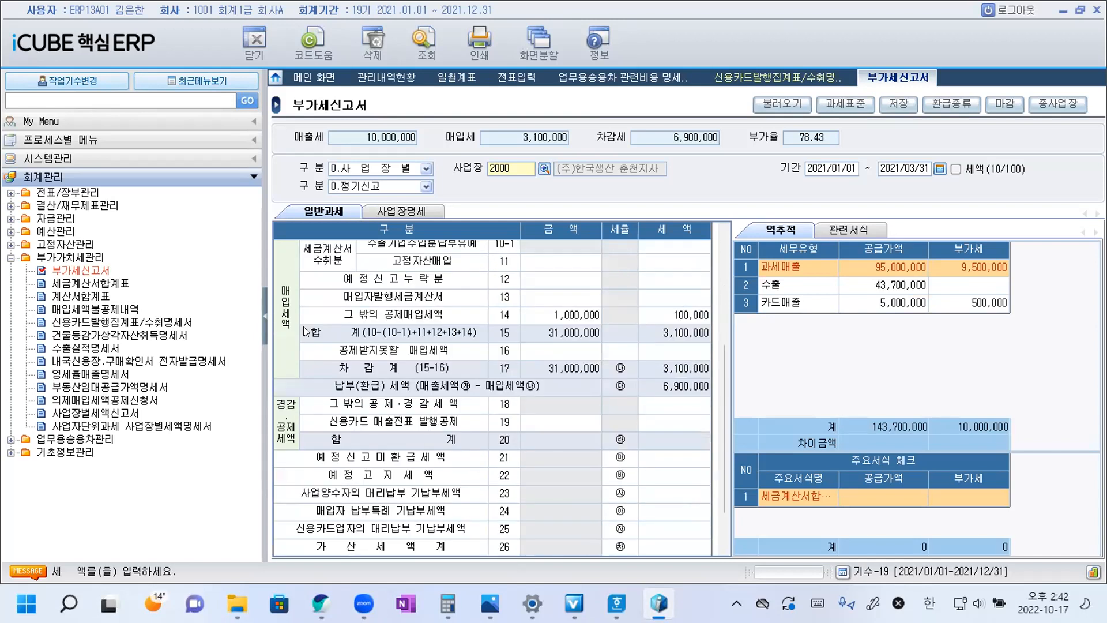
left_click(575, 351)
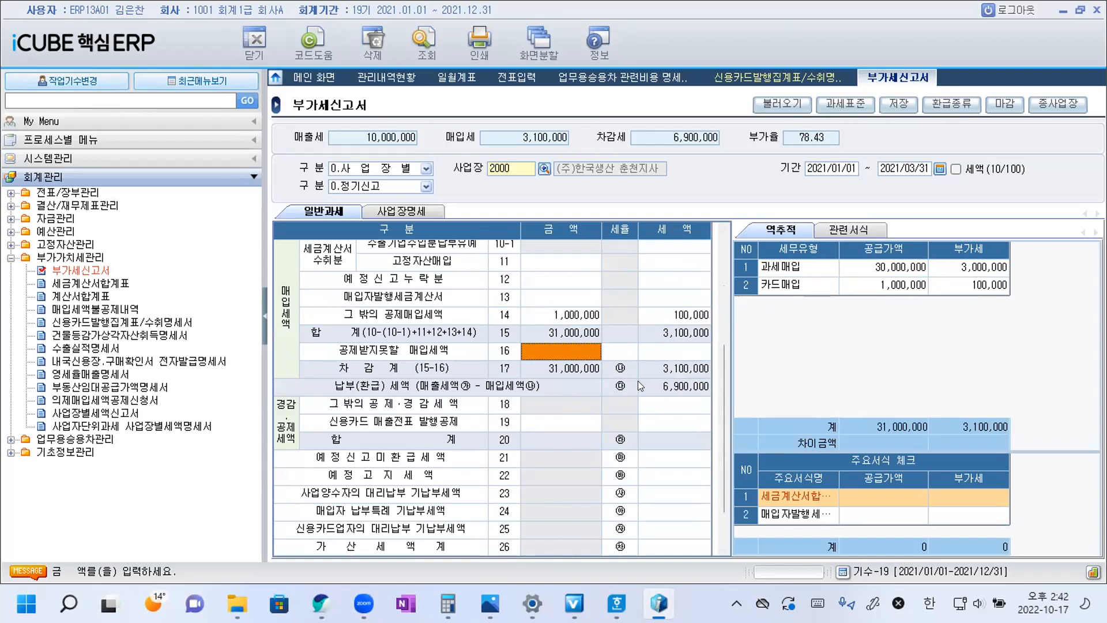
scroll(598, 277, "up", 3)
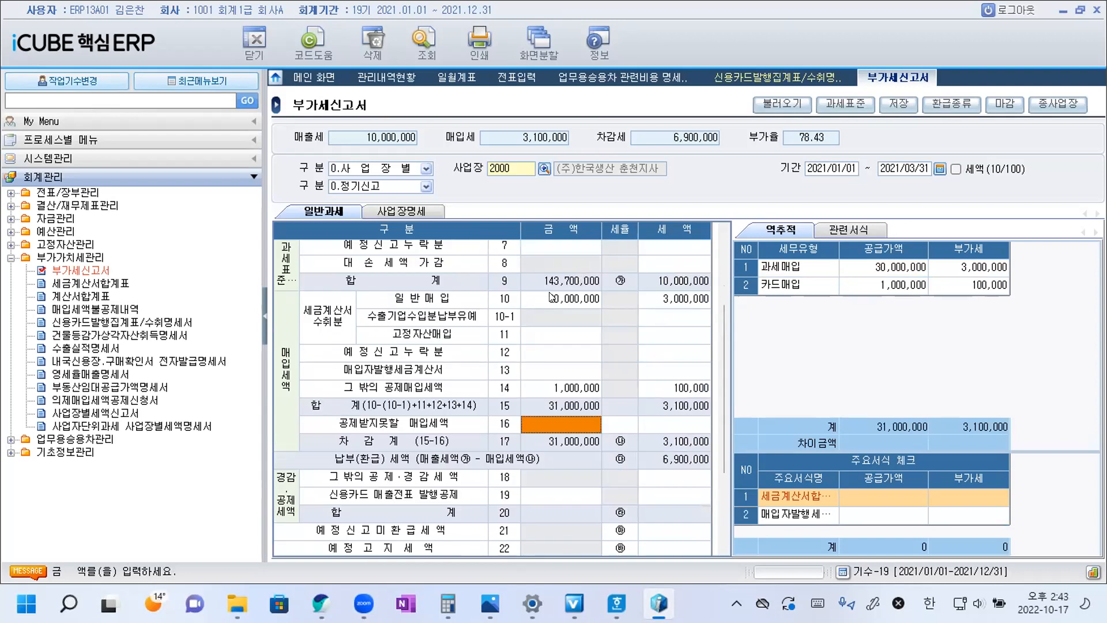
left_click(552, 297)
scroll(635, 331, "down", 3)
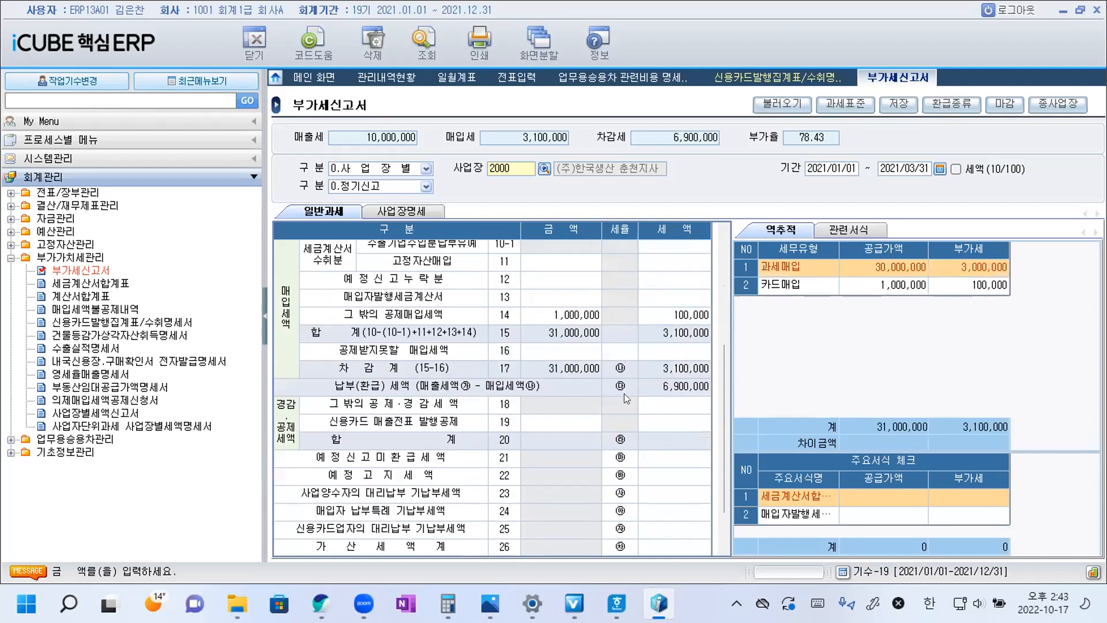
Switch to the Hangul question document and copy ④ from question 16's choices onto the blank line above the question.
mouse_move(616, 603)
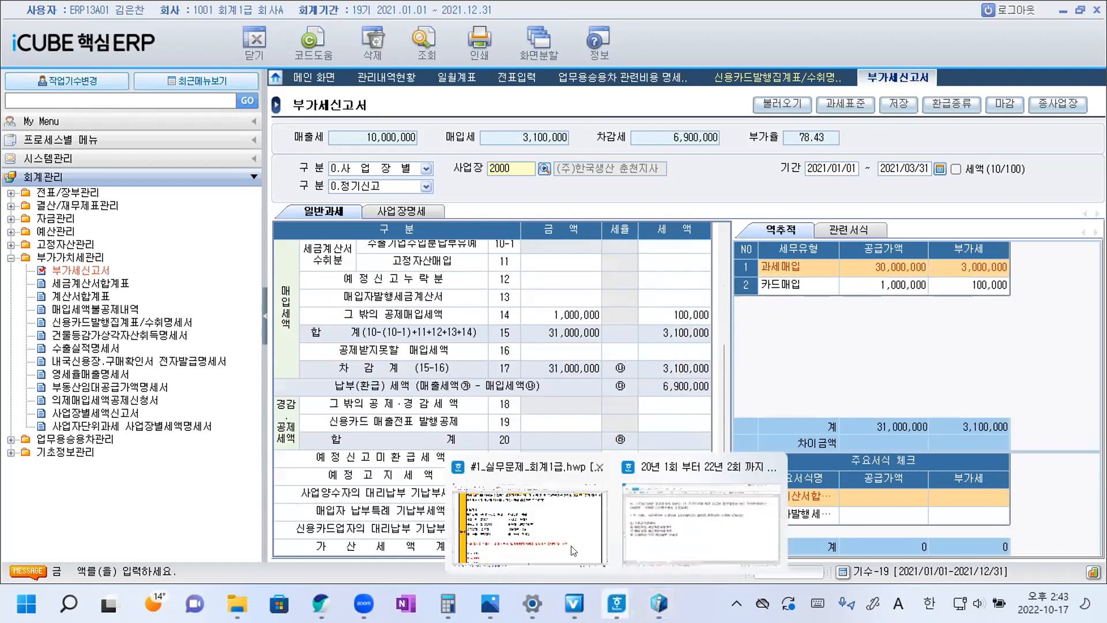
left_click(728, 514)
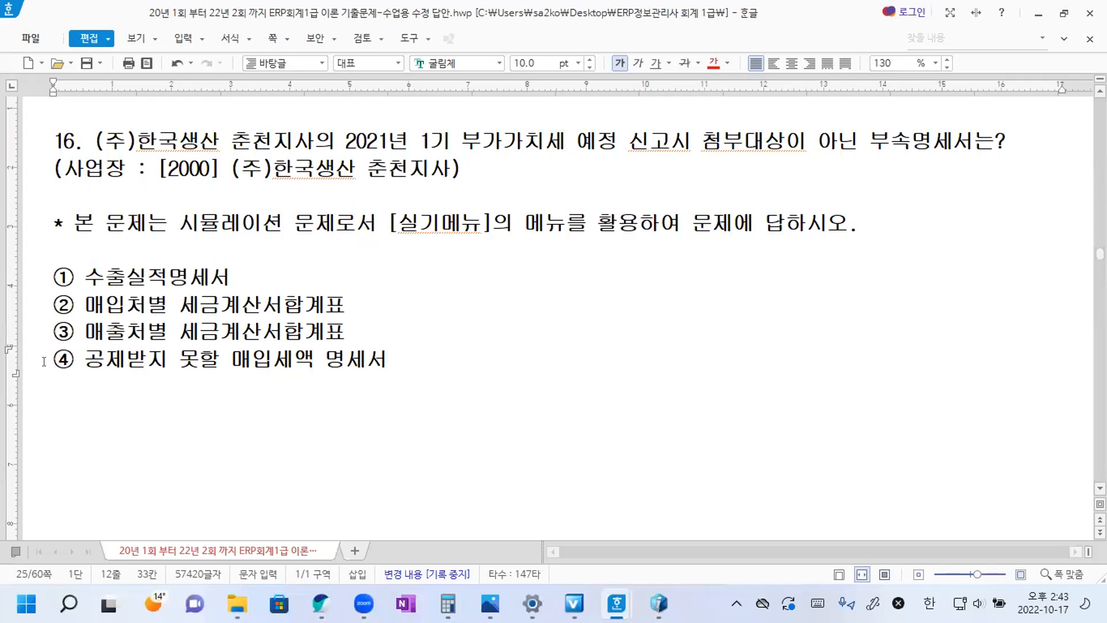
double_click(65, 360)
right_click(68, 360)
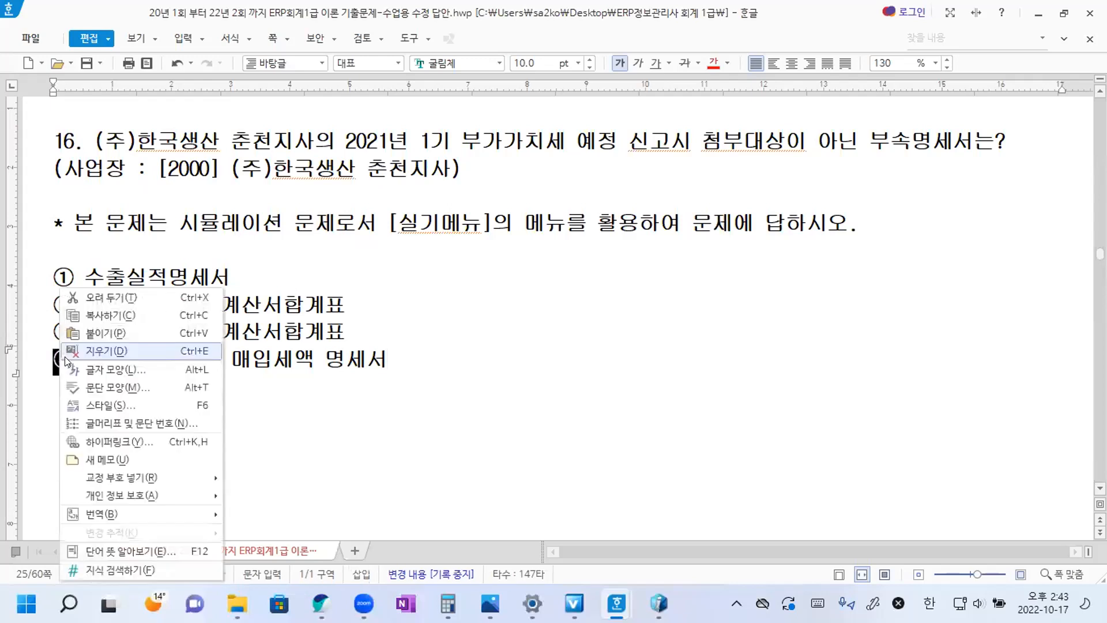
left_click(108, 316)
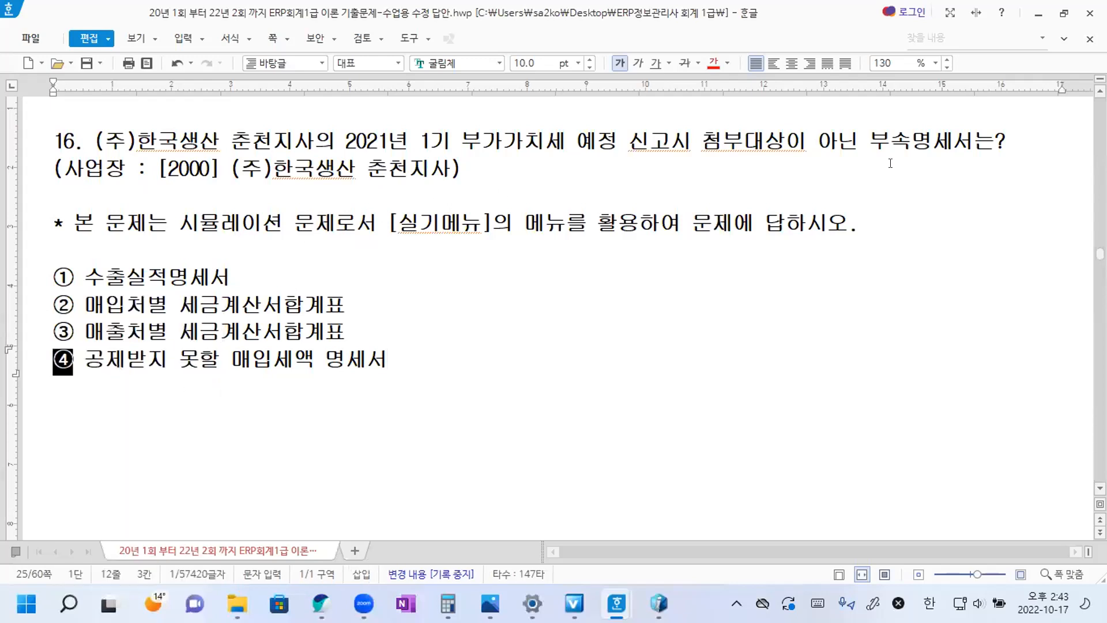
scroll(1031, 138, "up", 1)
left_click(1031, 139)
right_click(1031, 139)
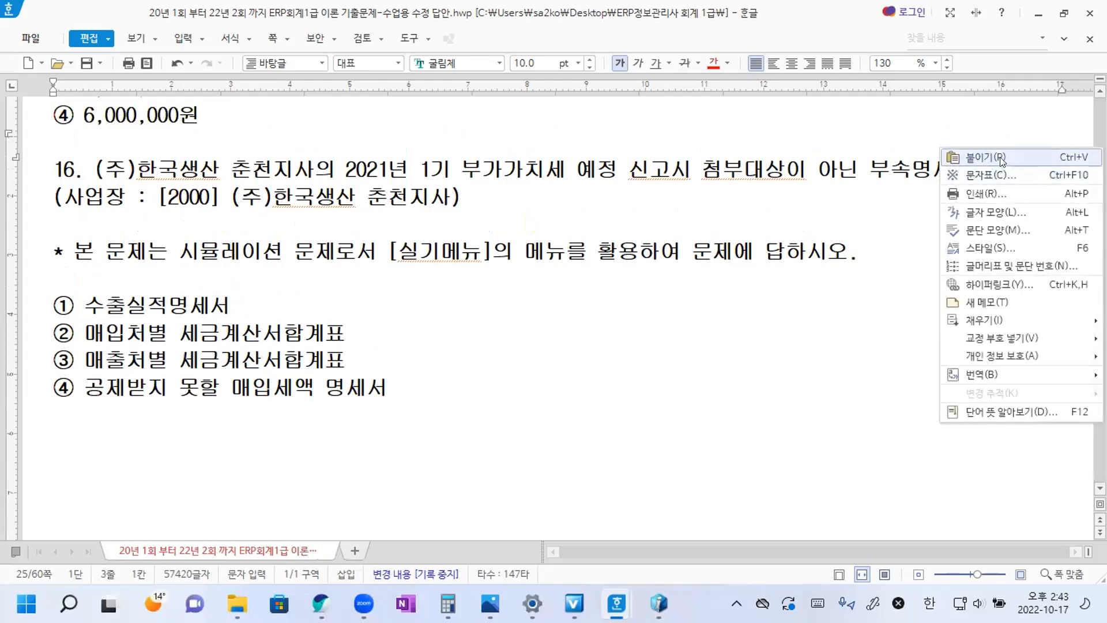
left_click(1031, 156)
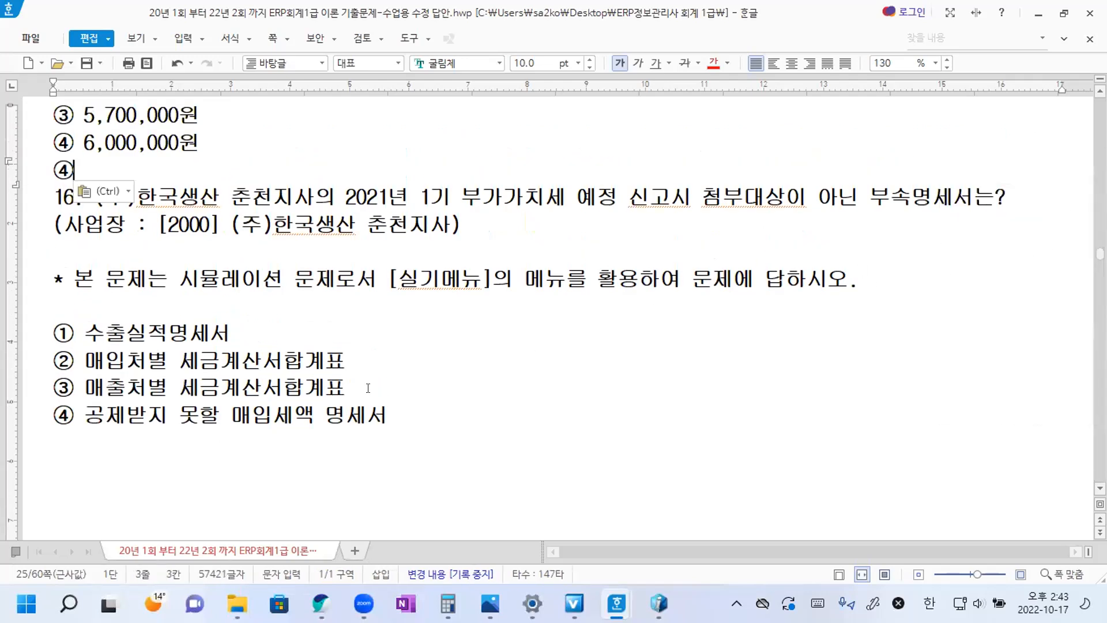
Insert ④ at the end of question 16's text as its answer.
left_click_drag(53, 415, 73, 412)
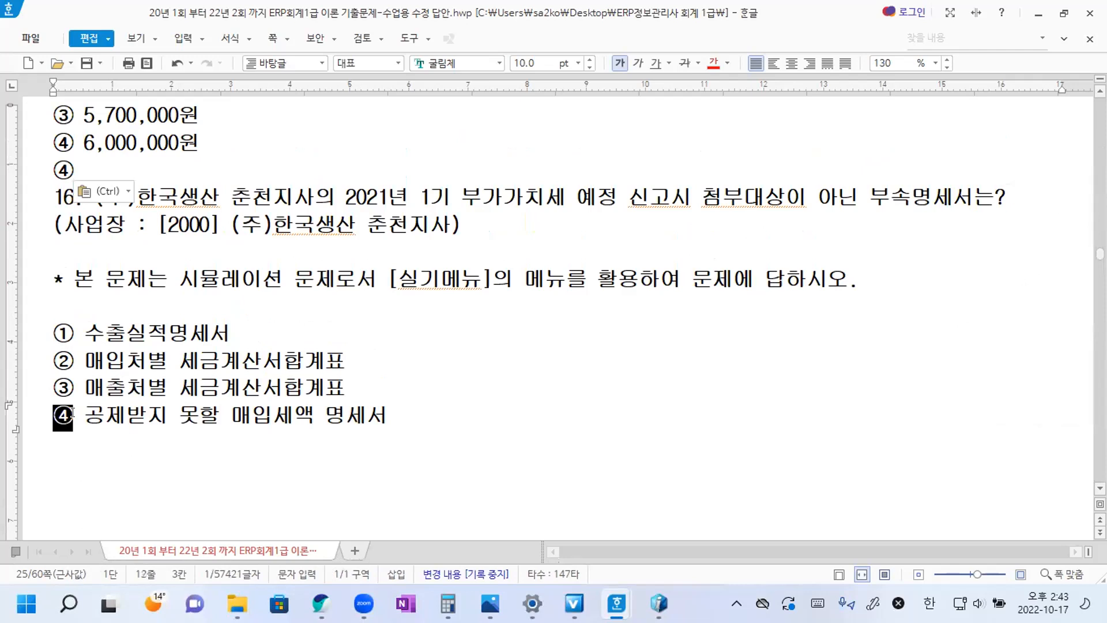
left_click(1014, 201)
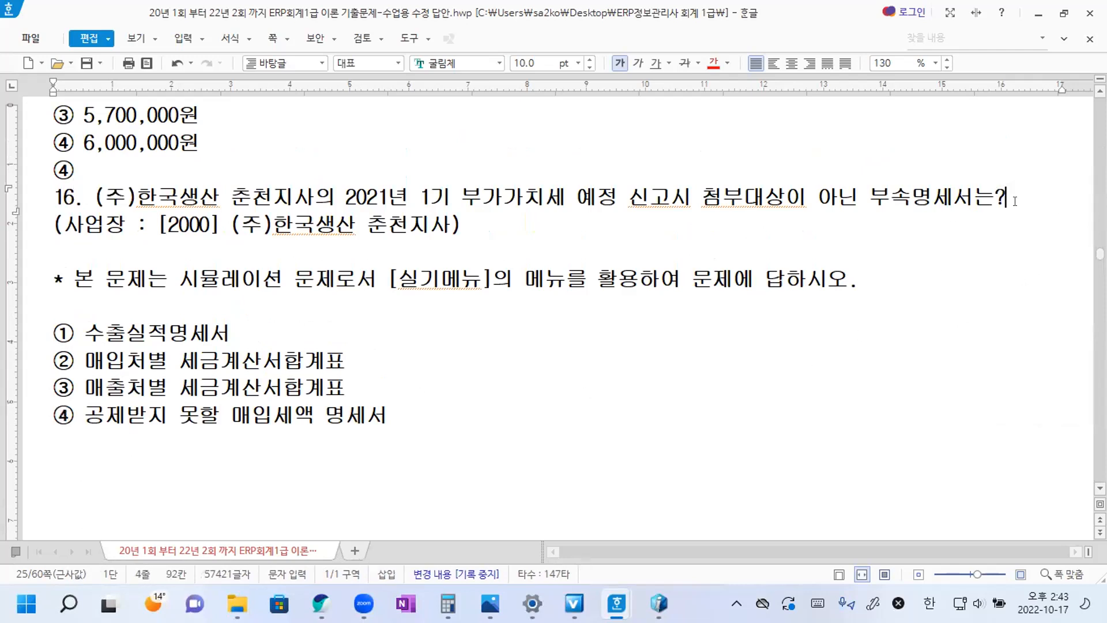
key("ctrl+v")
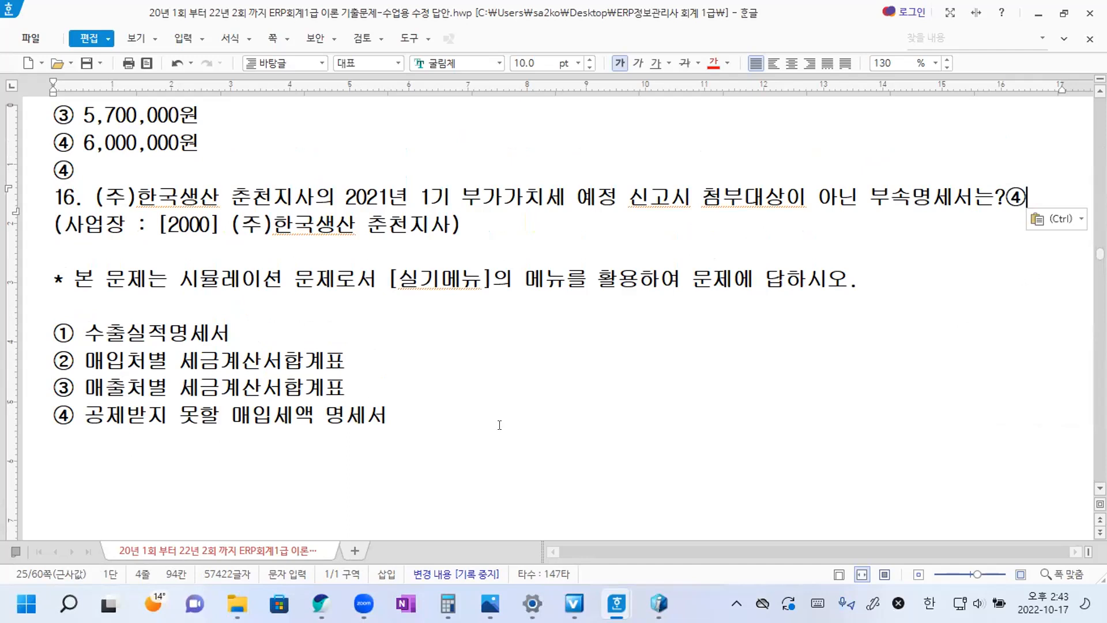
Close the gap between questions 16 and 17, leave one blank line between them, and save the document.
key("Page_Down")
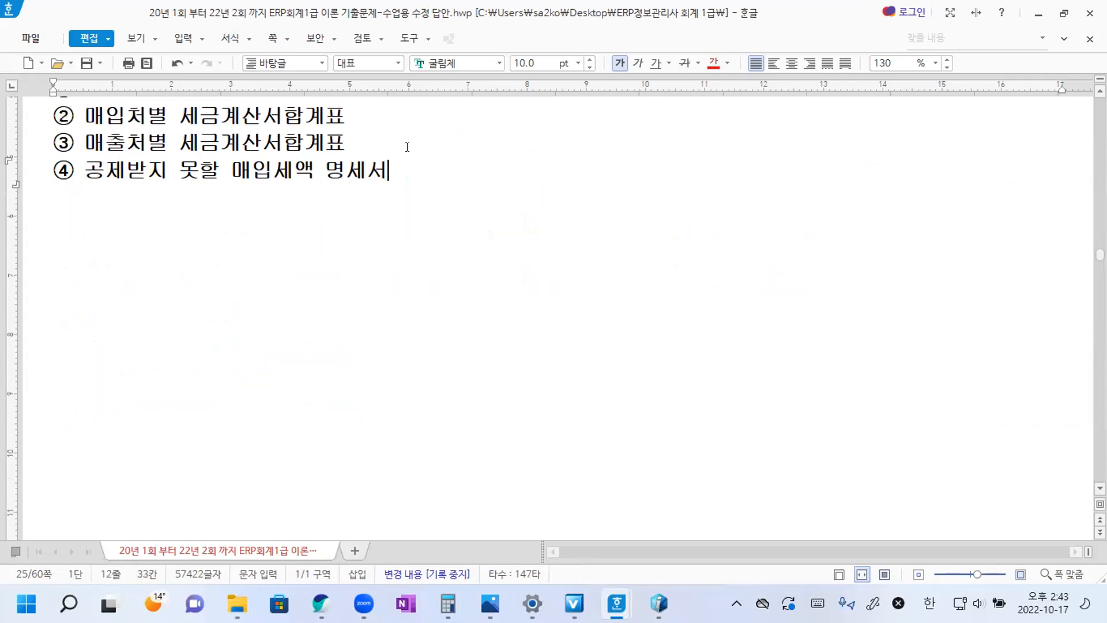
key("Delete")
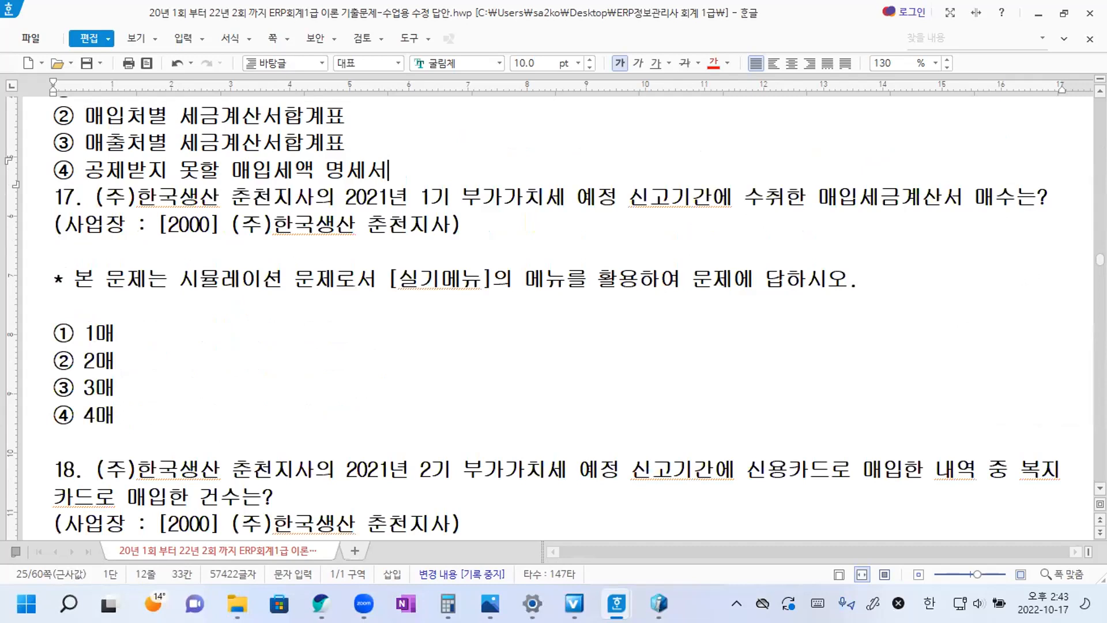
key("Return")
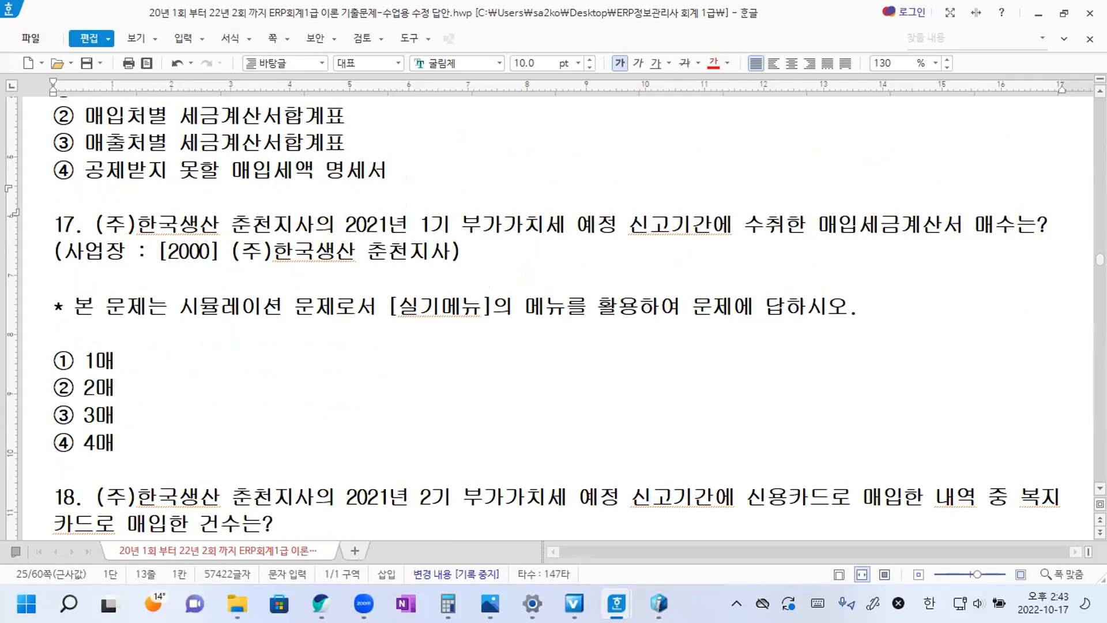
left_click(87, 62)
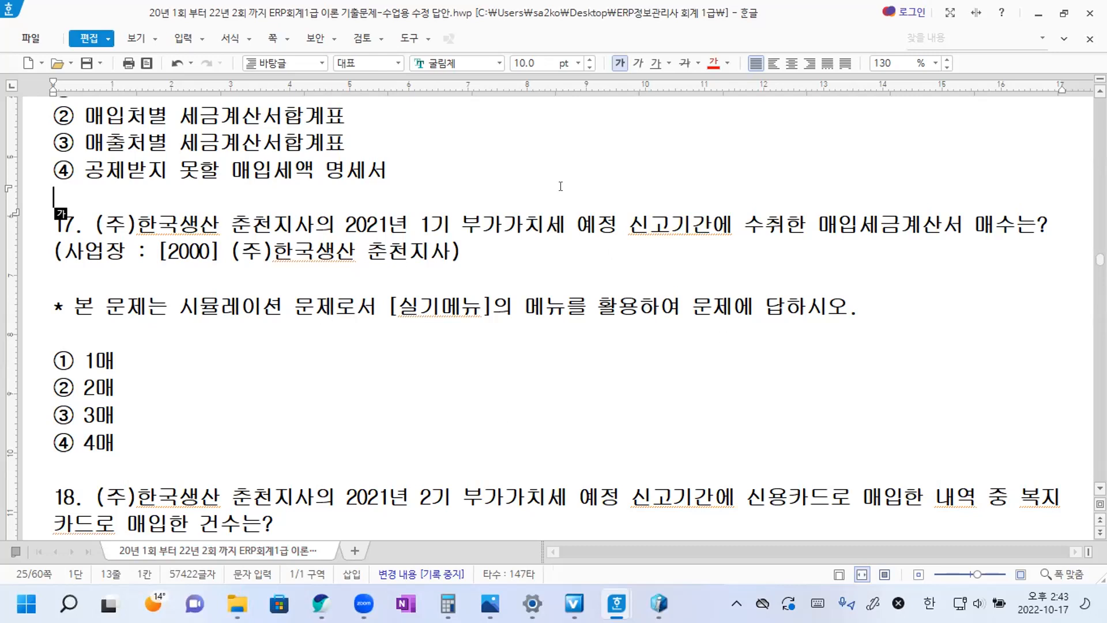
Colour the phrase "수취한 매입세금계산서 매수는" in question 17 red.
left_click(641, 267)
left_click_drag(744, 226, 1029, 220)
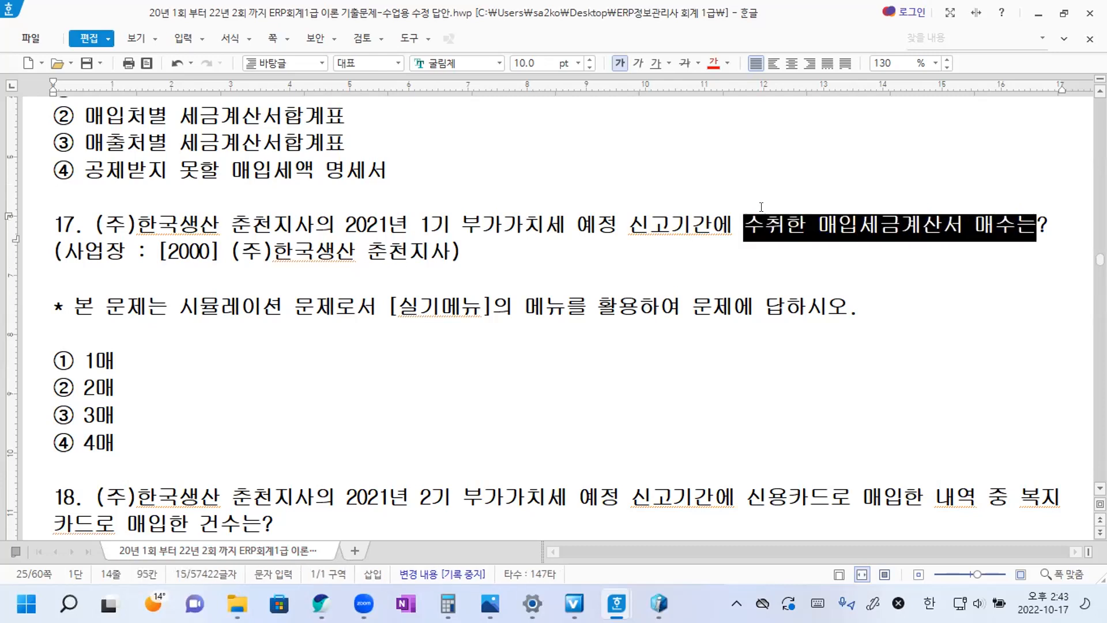
left_click(714, 63)
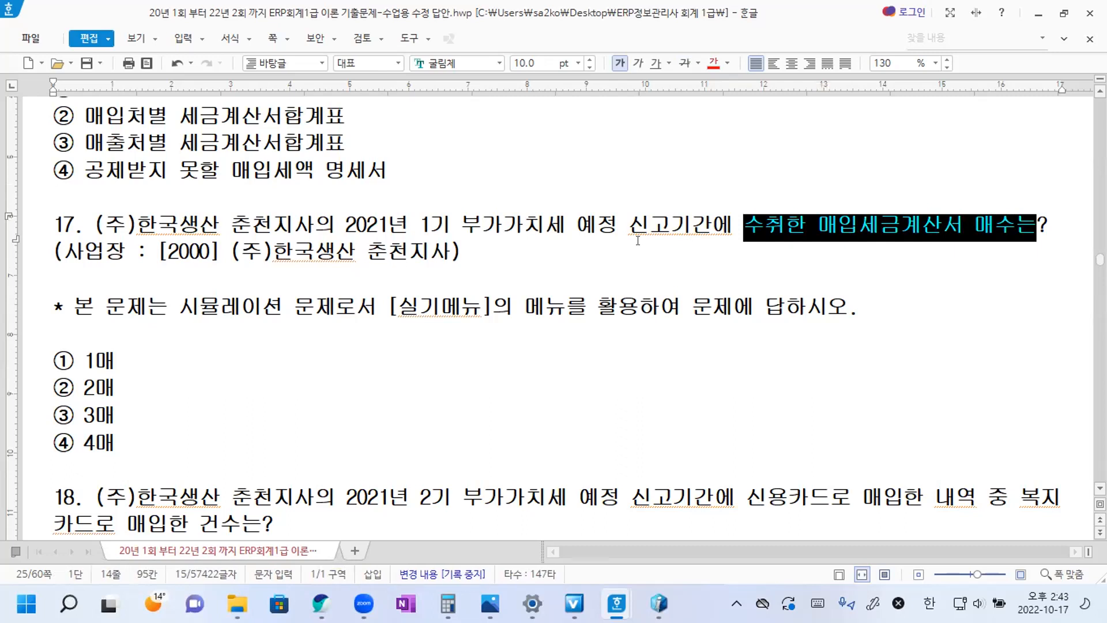
Add the note "*거래처에 대한 거래건수, 공급가액, 부가가치세-" below question 17's choices, separated by a blank line.
scroll(186, 360, "down", 2)
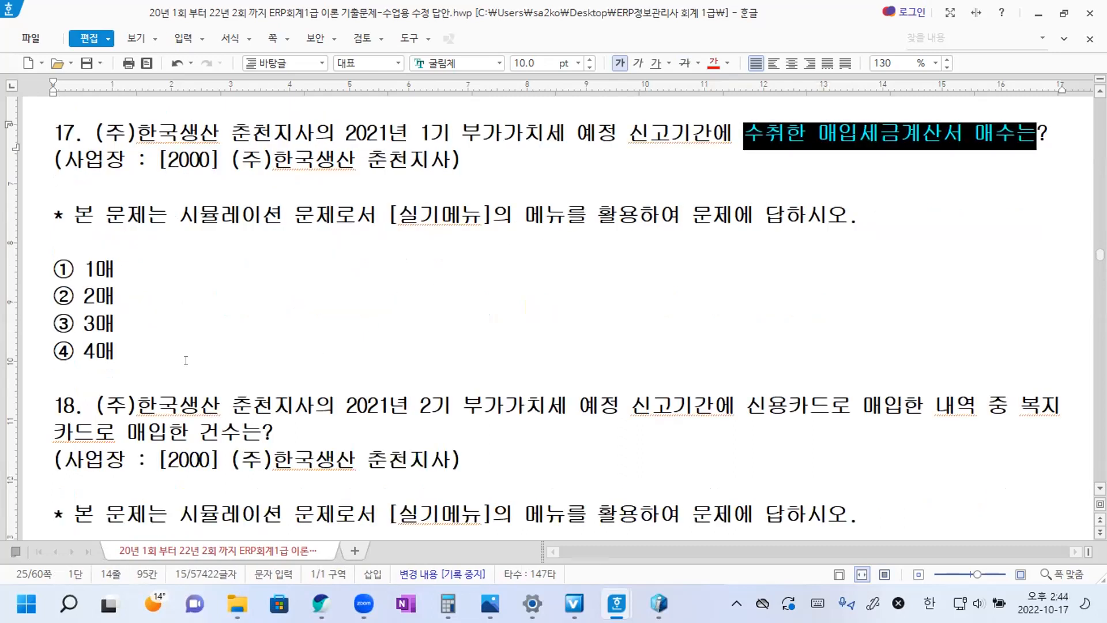
left_click(171, 361)
key("Return")
key("Return")
type("*")
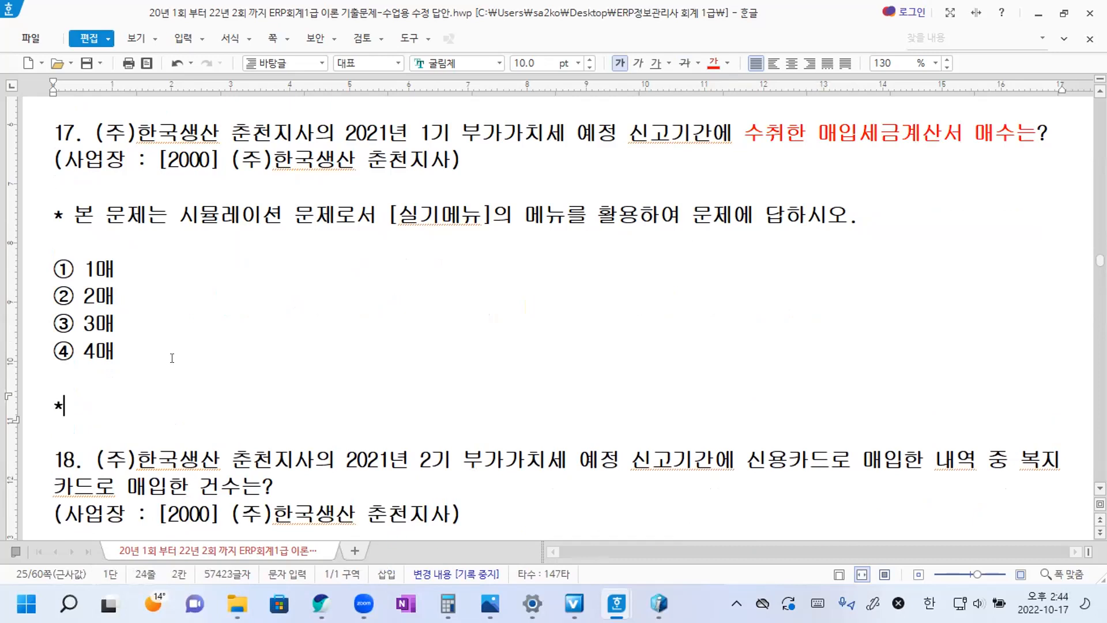
type("거래처에 대한")
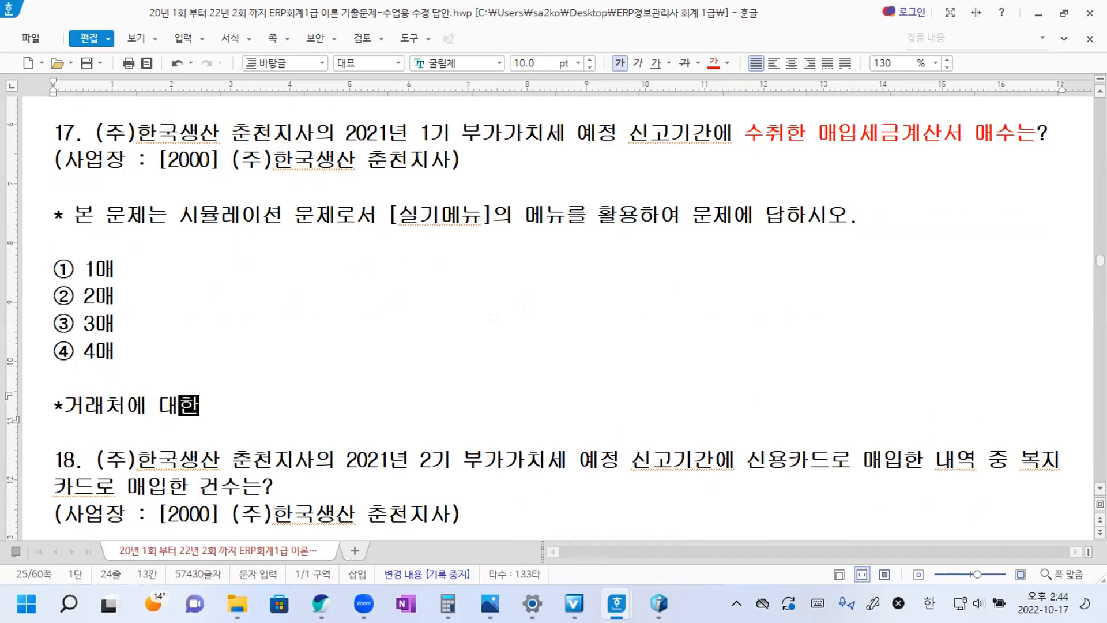
type(" 거래")
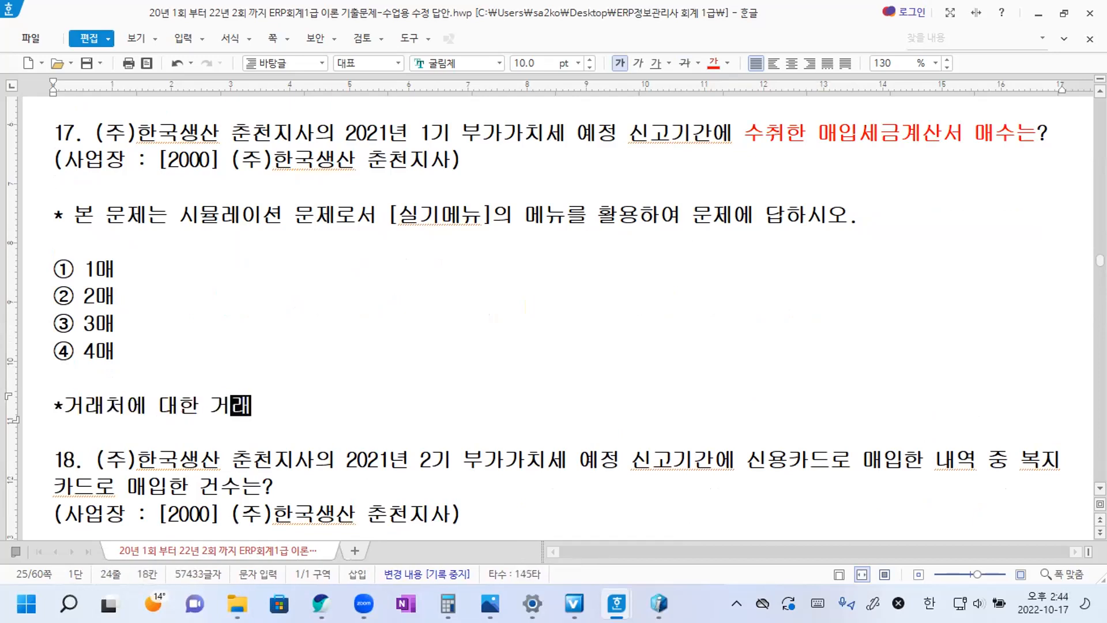
type("건수, ")
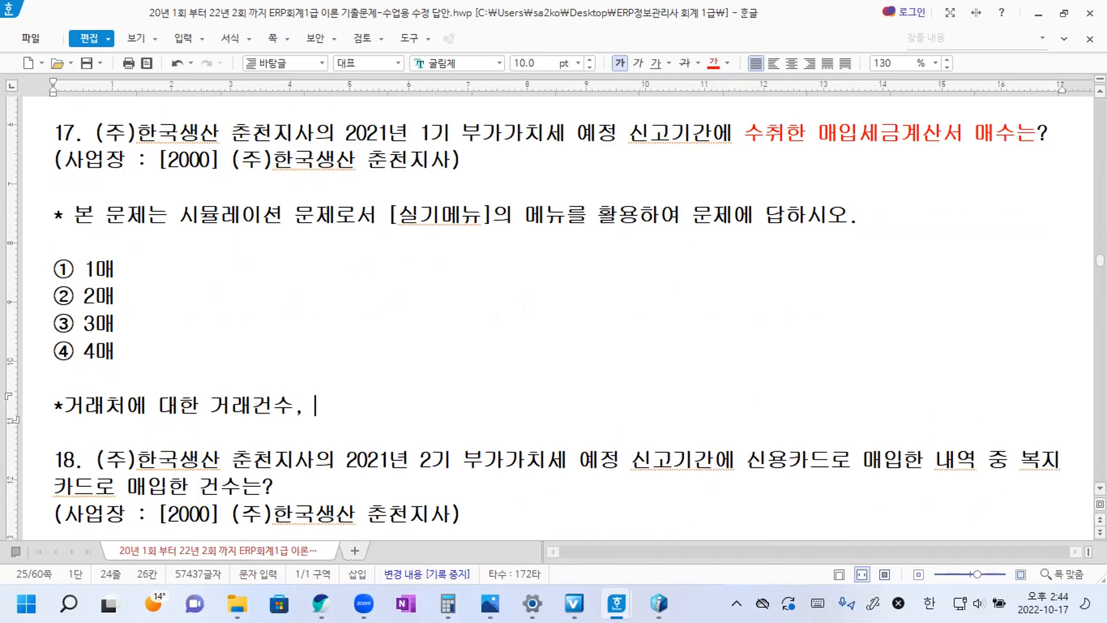
type("공그급가액, ")
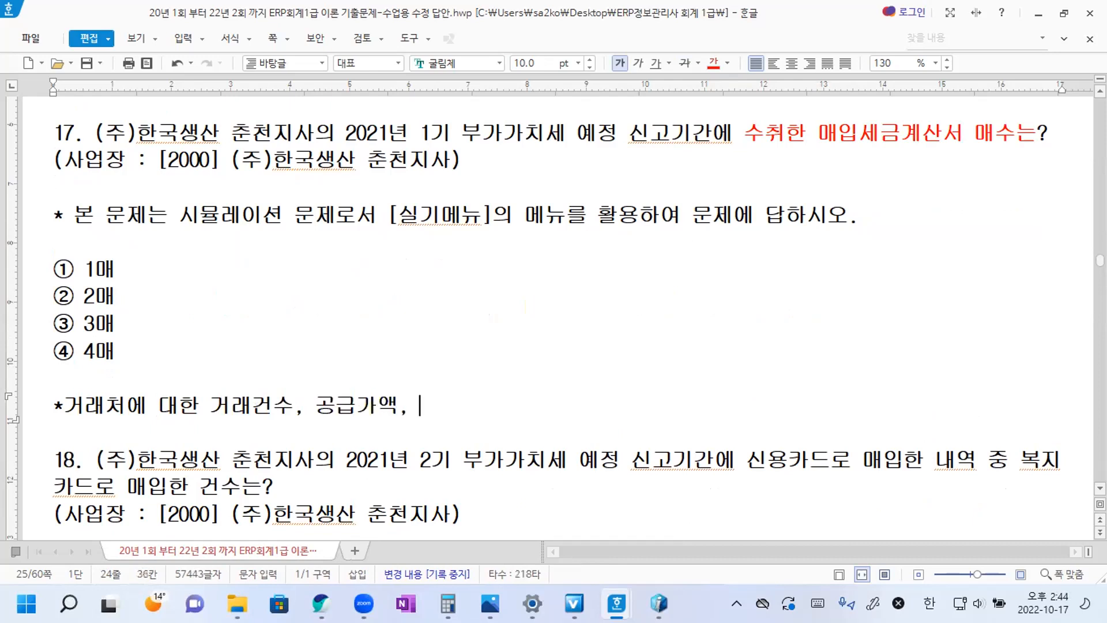
type("ㅂ부가가치세")
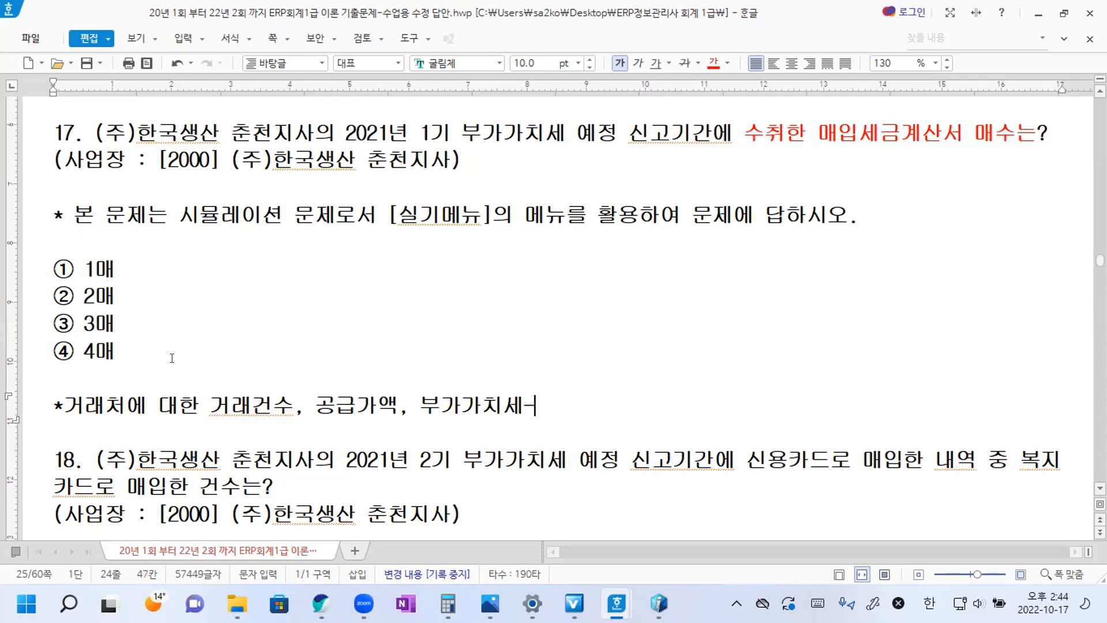
Replace "거래처에" at the start of the note below question 17 with "세금계산서에".
key("Home")
key("Right")
key("Right")
key("Right")
key("Right")
key("Right")
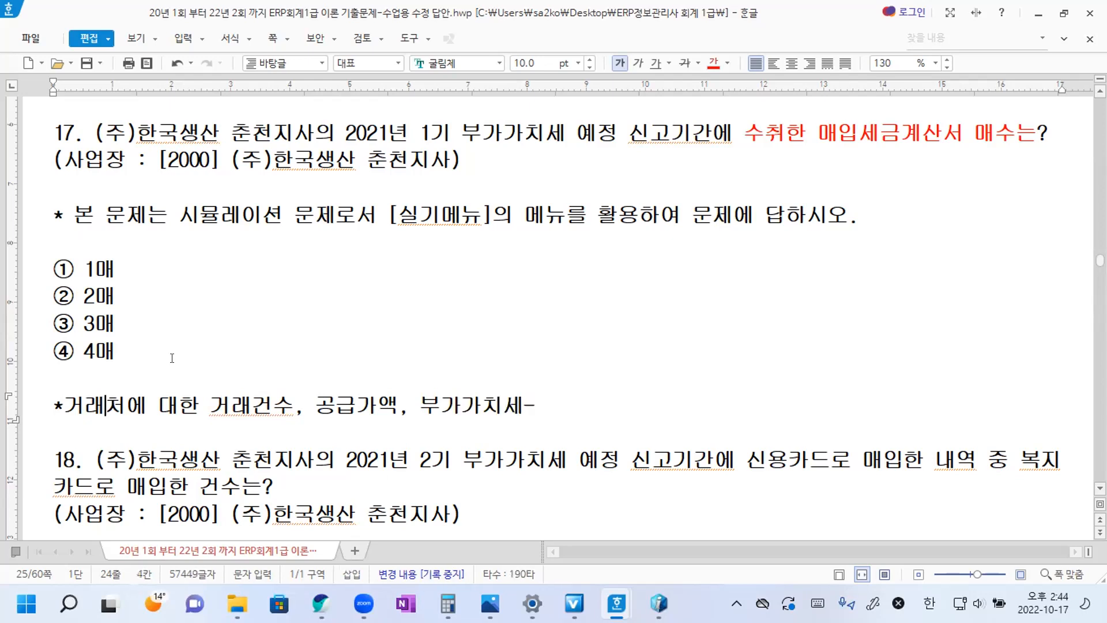
key("BackSpace")
key("BackSpace")
key("BackSpace")
key("BackSpace")
type("세금")
type("계산서에")
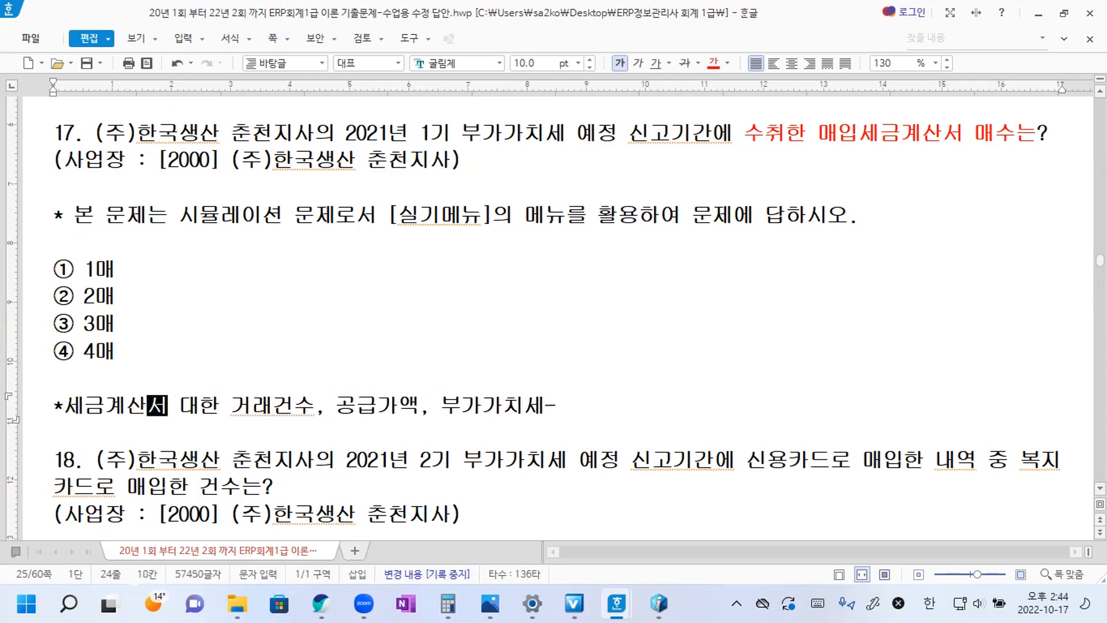
key("Delete")
Insert "거래처," before "거래건수" in question 17's note and append ">세금계산서합계표" at its end.
key("Right")
key("Right")
key("Right")
type("거래처,")
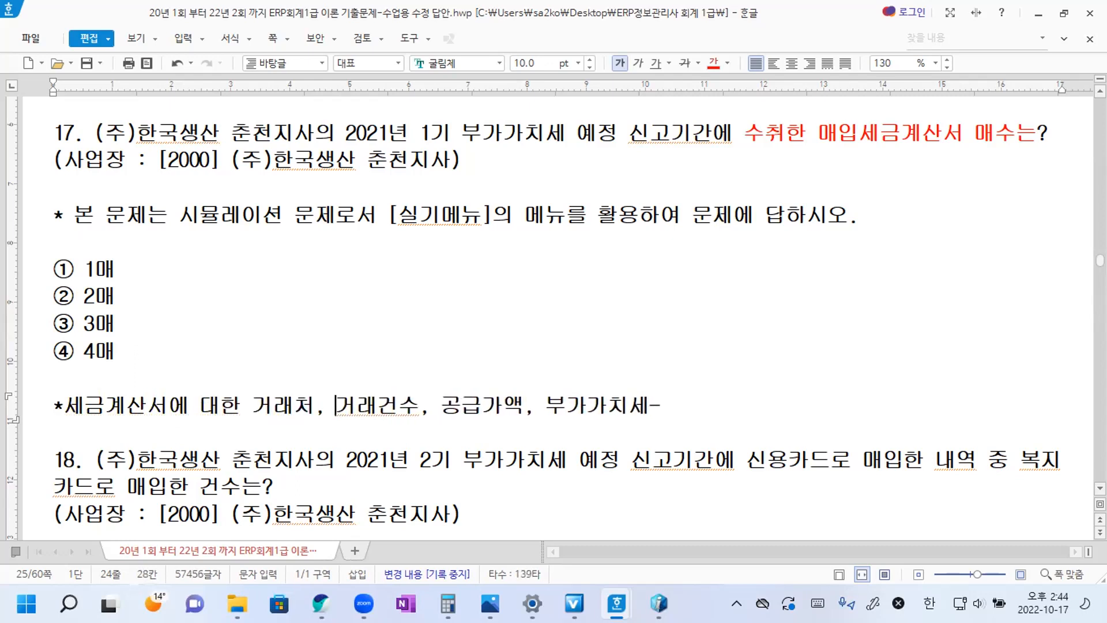
left_click(681, 408)
type(">세금계사")
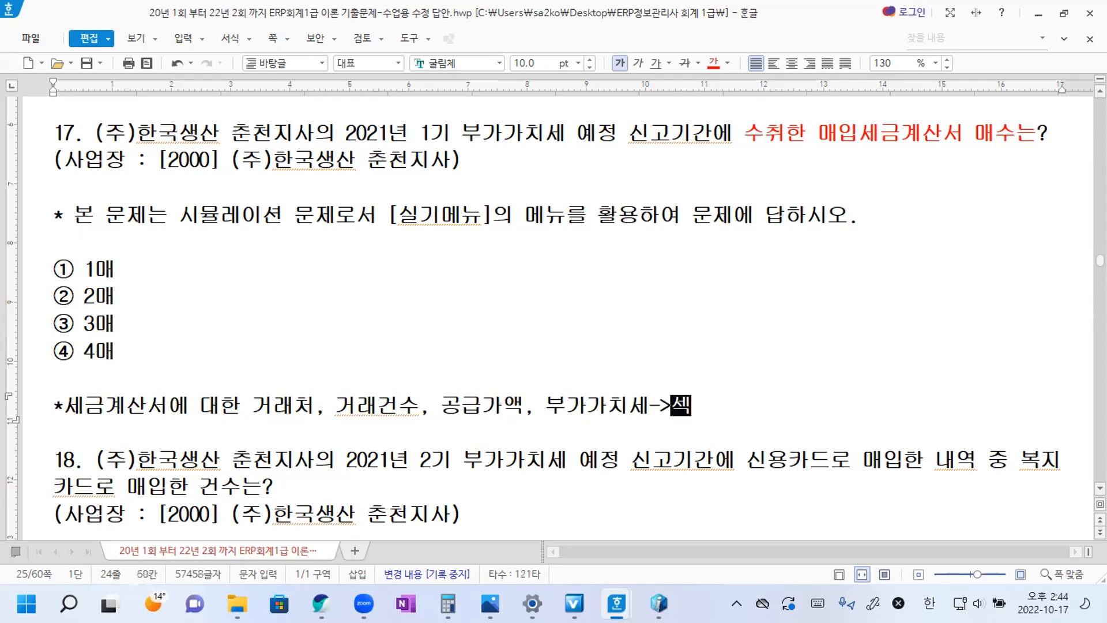
type("ㄴ서합계표")
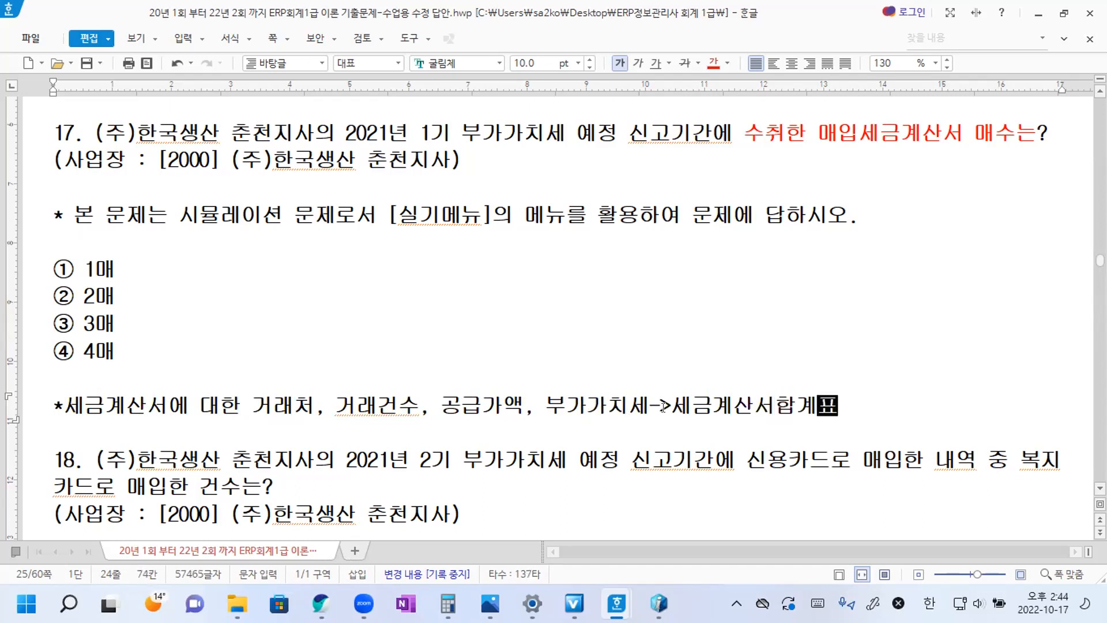
Switch to iCUBE, open the 세금계산서합계표 report and choose workplace 2000 (주)한국생산 춘천지사.
scroll(554, 318, "down", 1)
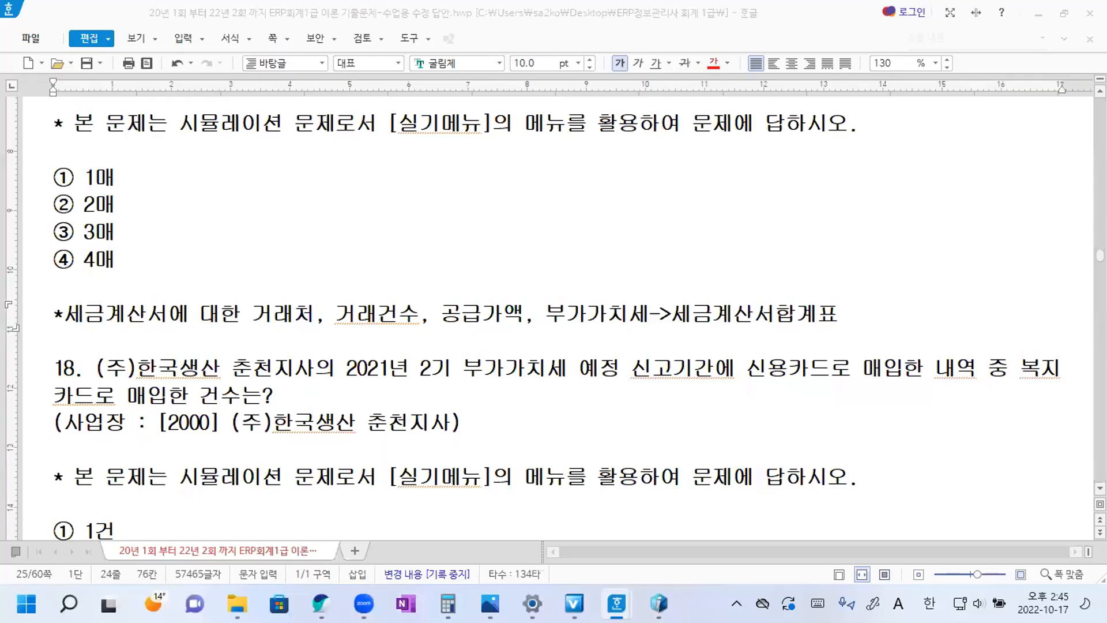
key("alt+Tab")
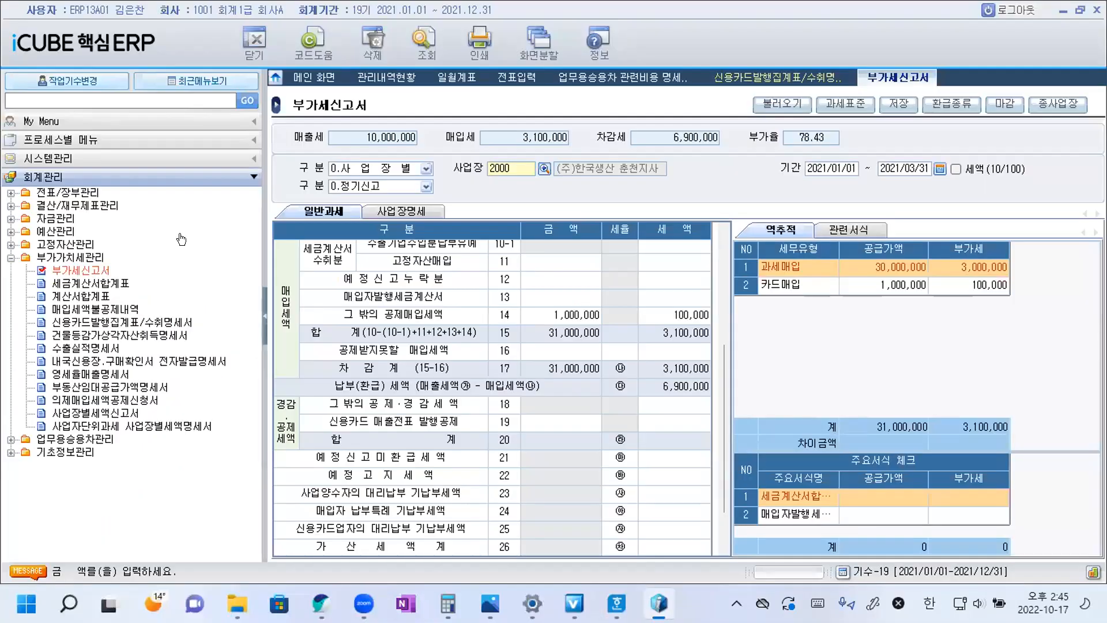
left_click(89, 283)
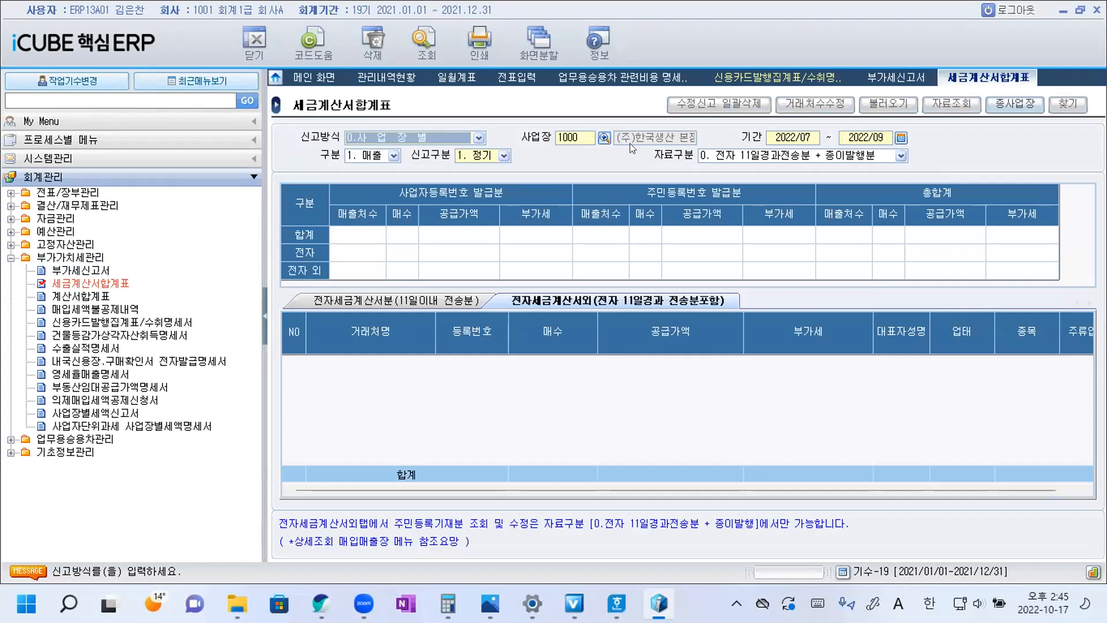
left_click(604, 139)
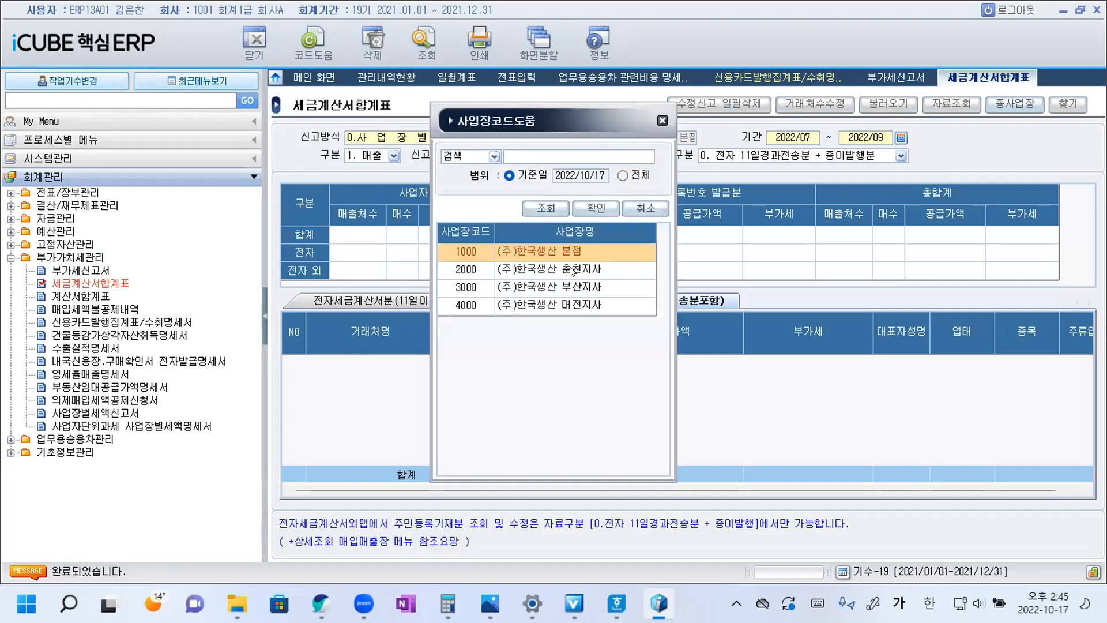
double_click(576, 264)
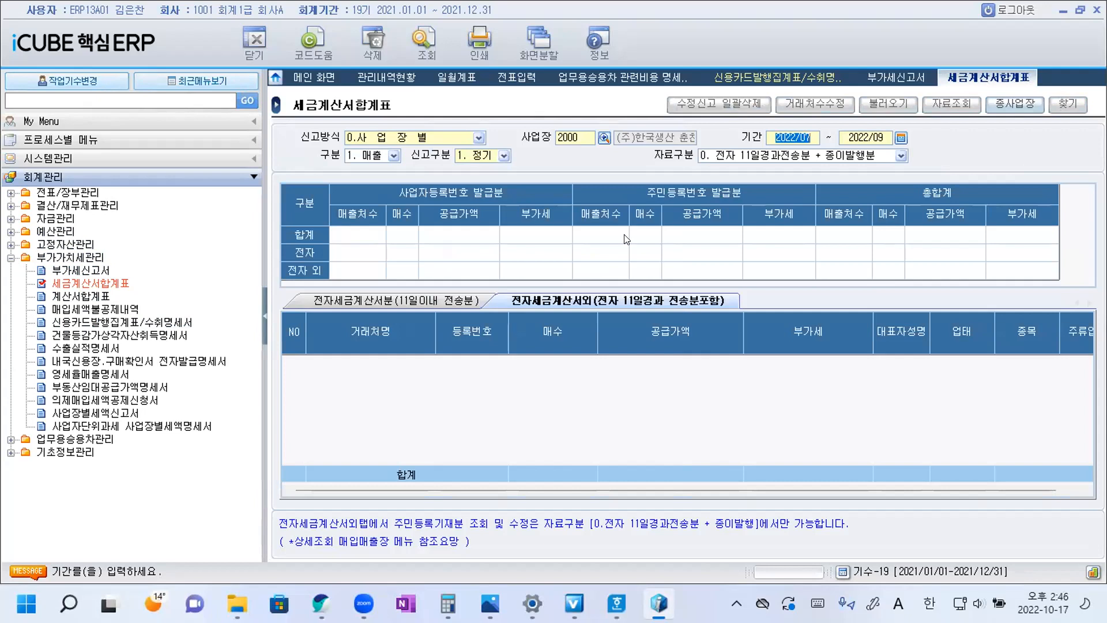
Set the 세금계산서합계표 period to 2021/01 through 2021/03.
left_click(900, 138)
left_click(392, 214)
left_click(388, 259)
left_click(602, 259)
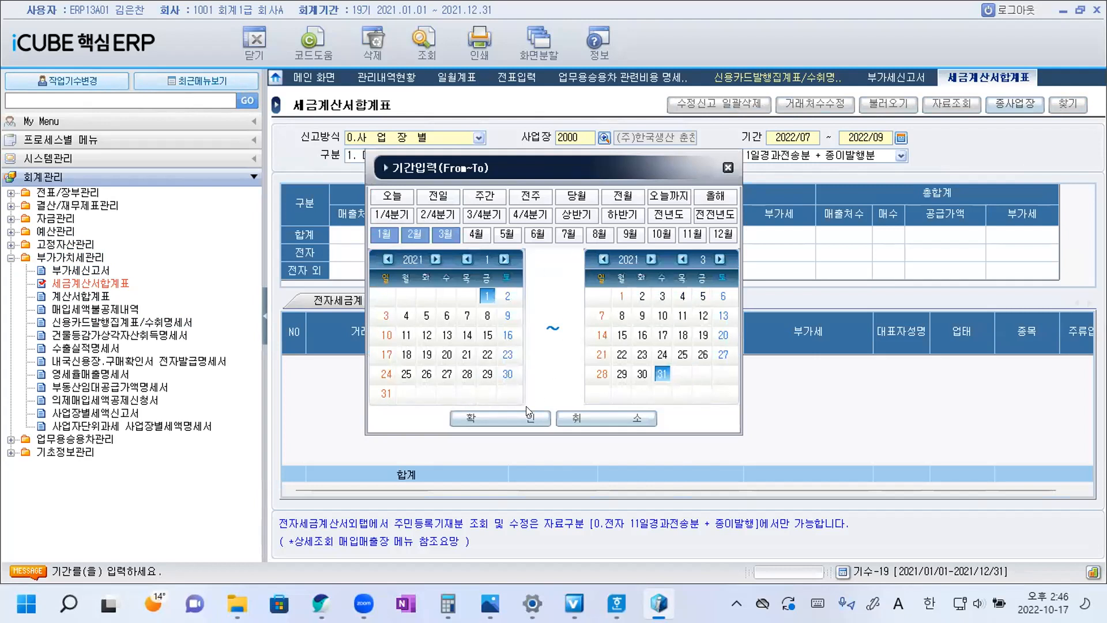
left_click(519, 420)
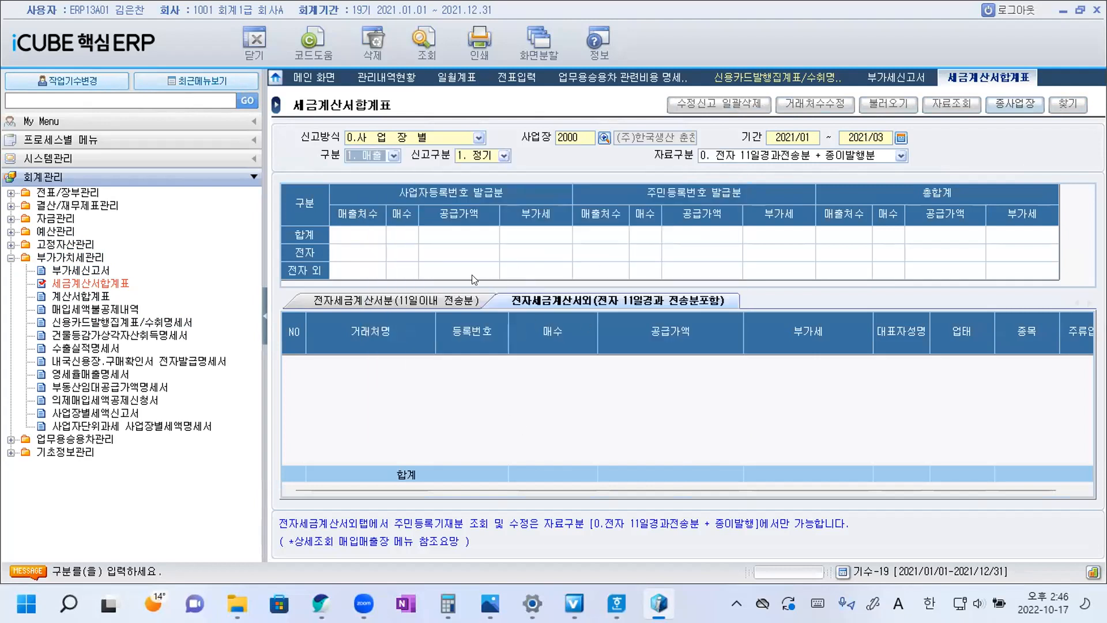
Set the report category to 2. 매입 and run the query, loading the slip data.
left_click(392, 156)
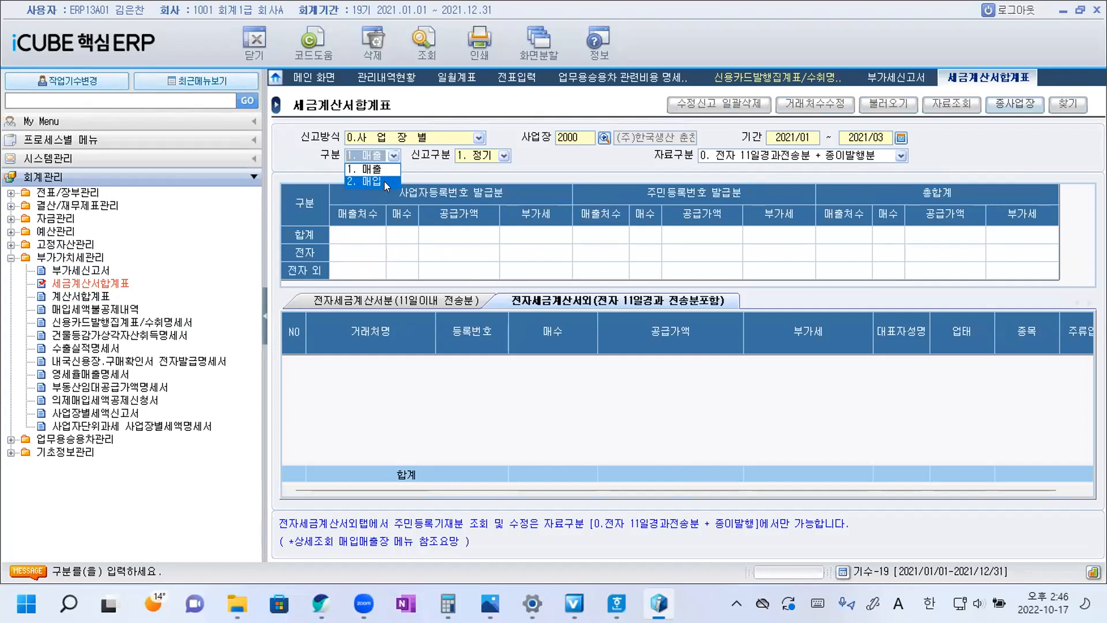
left_click(384, 181)
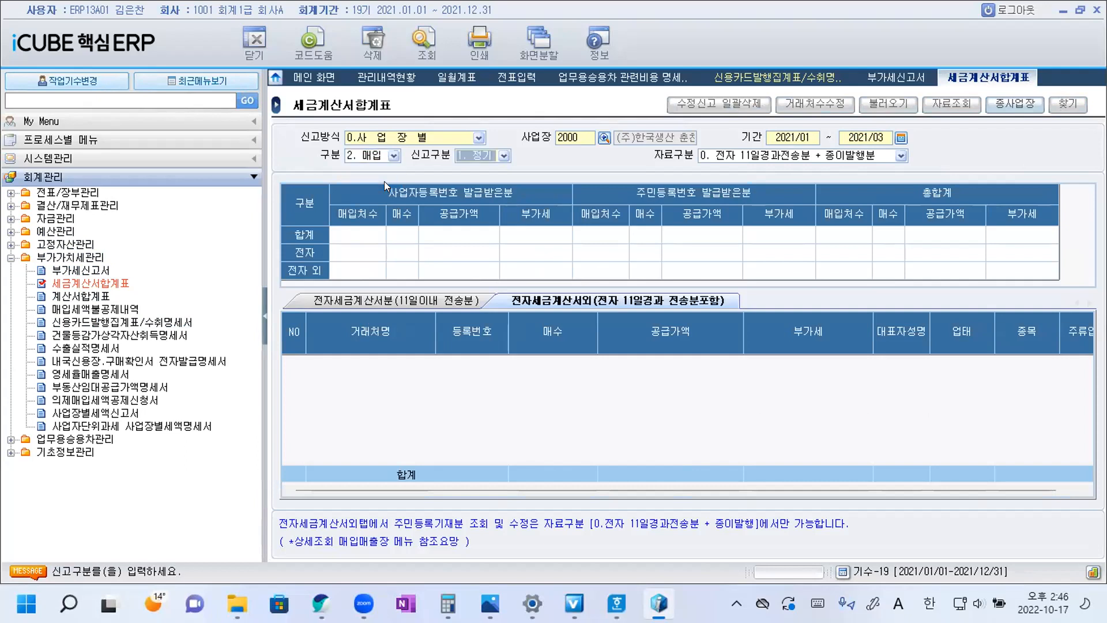
left_click(424, 41)
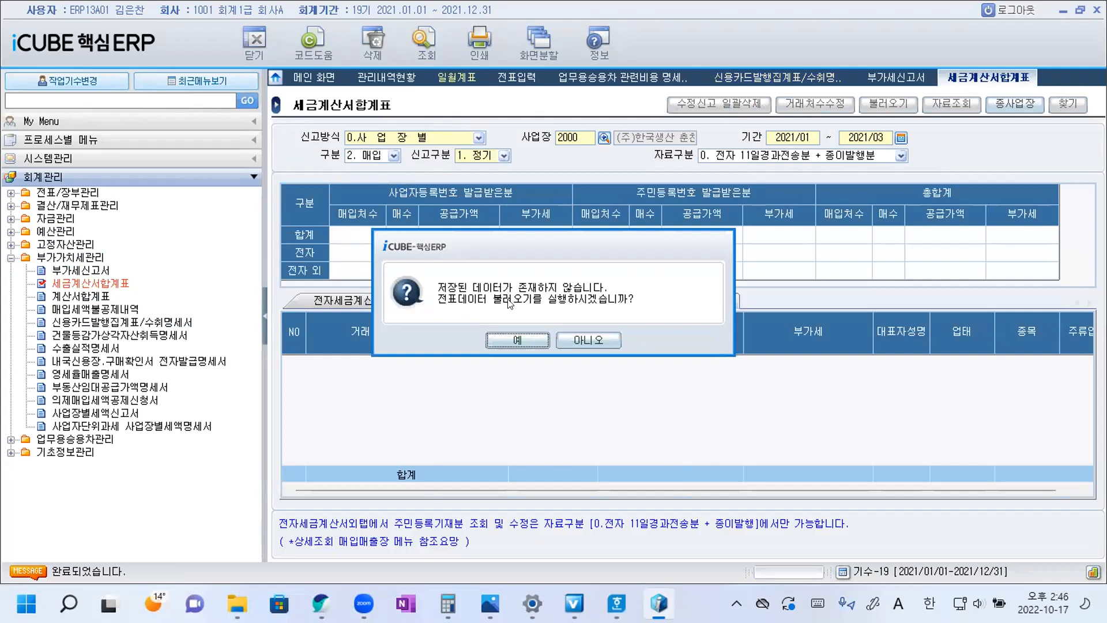
left_click(517, 341)
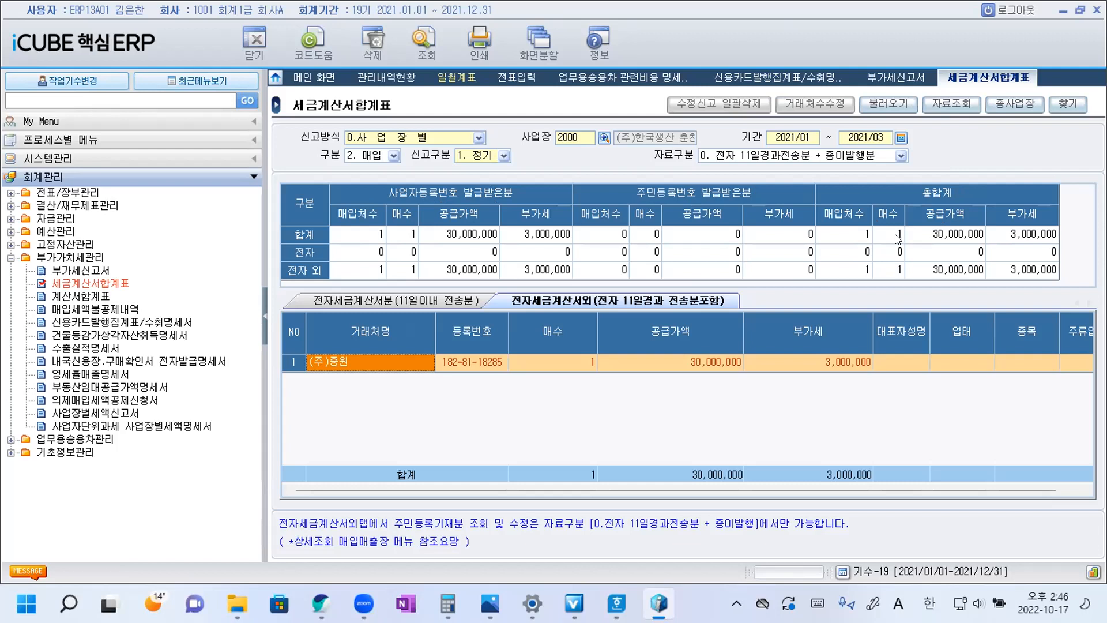
Compare the 전자세금계산서분 and 전자세금계산서외 details and examine the 전자 and 전자 외 rows of the purchase summary.
left_click(448, 300)
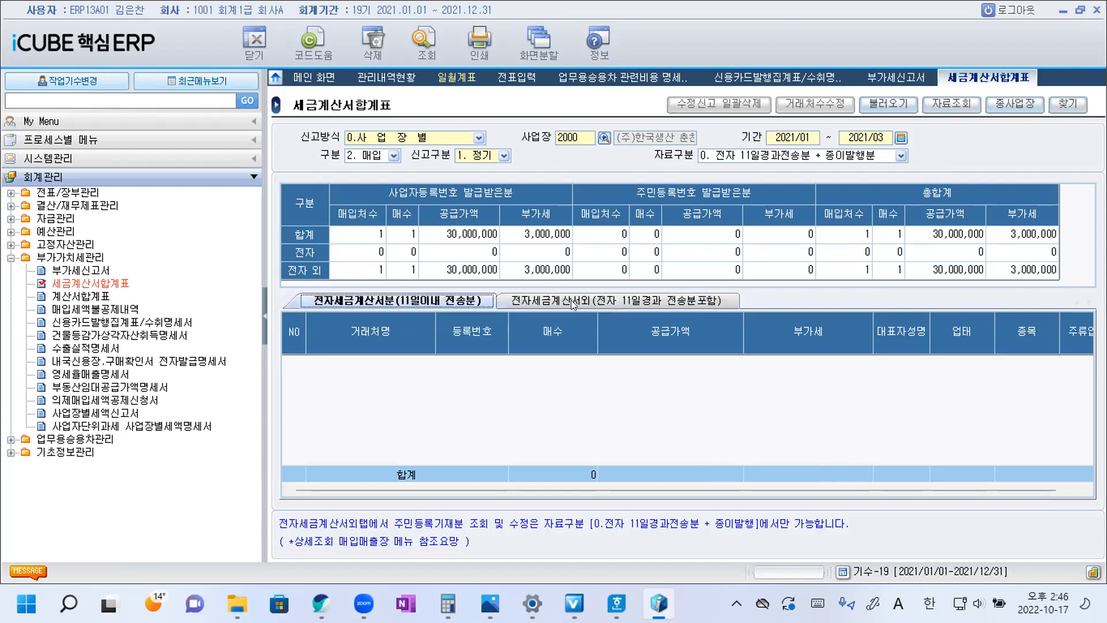
left_click(426, 46)
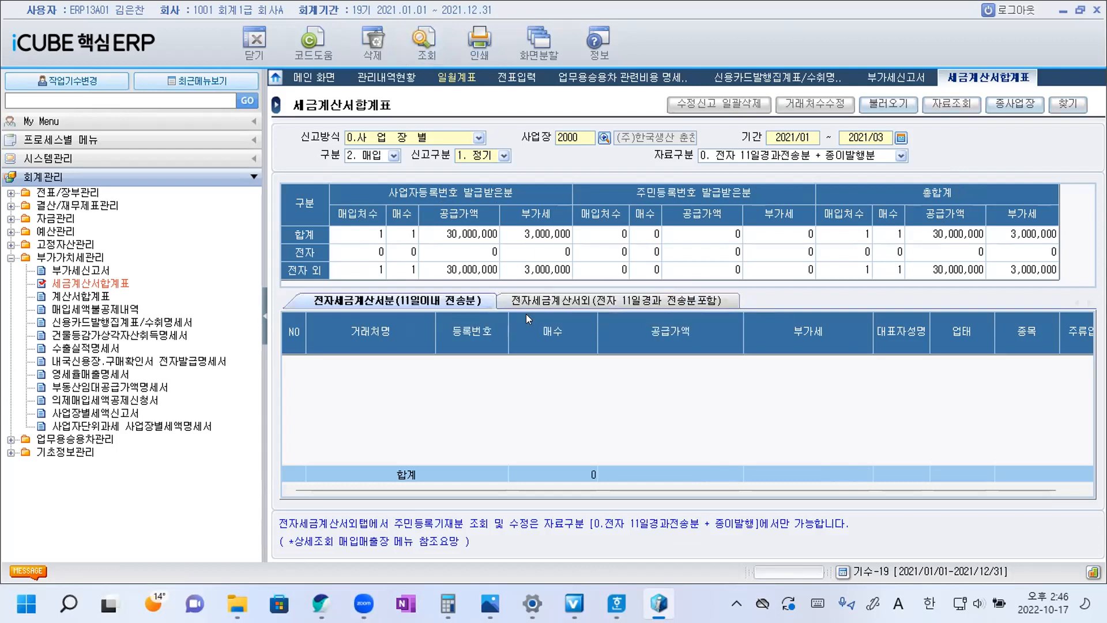
left_click(565, 301)
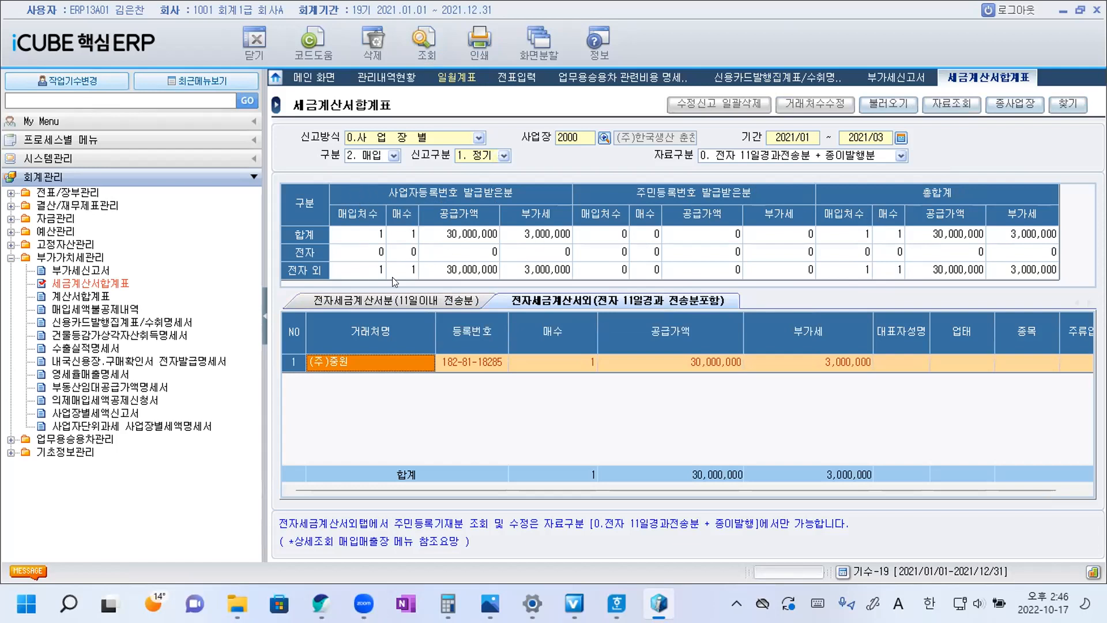
left_click(356, 251)
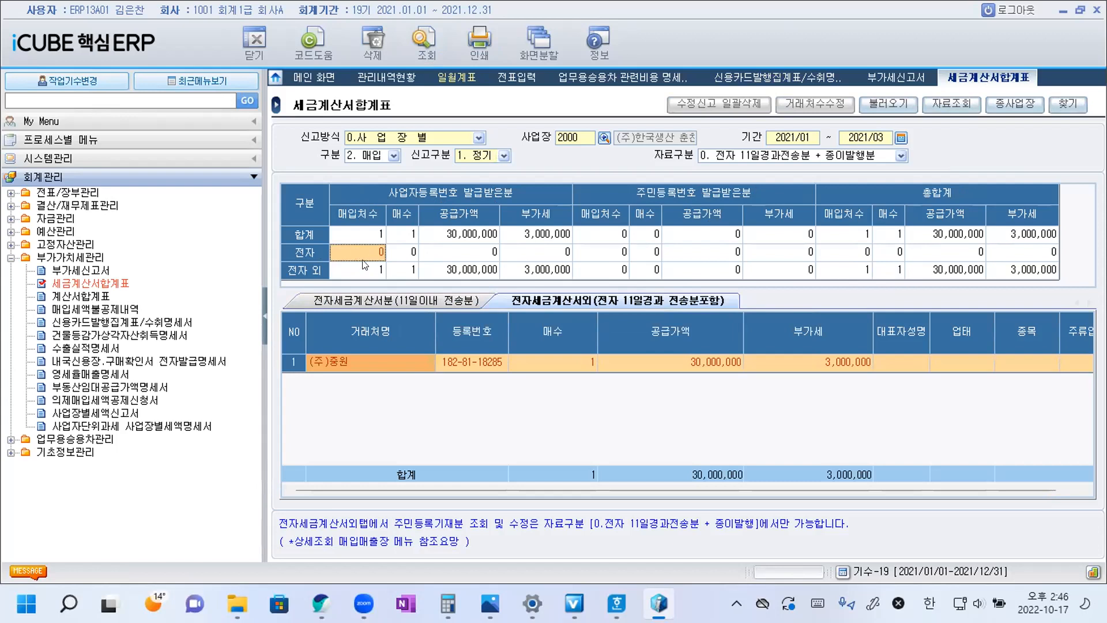
left_click(365, 267)
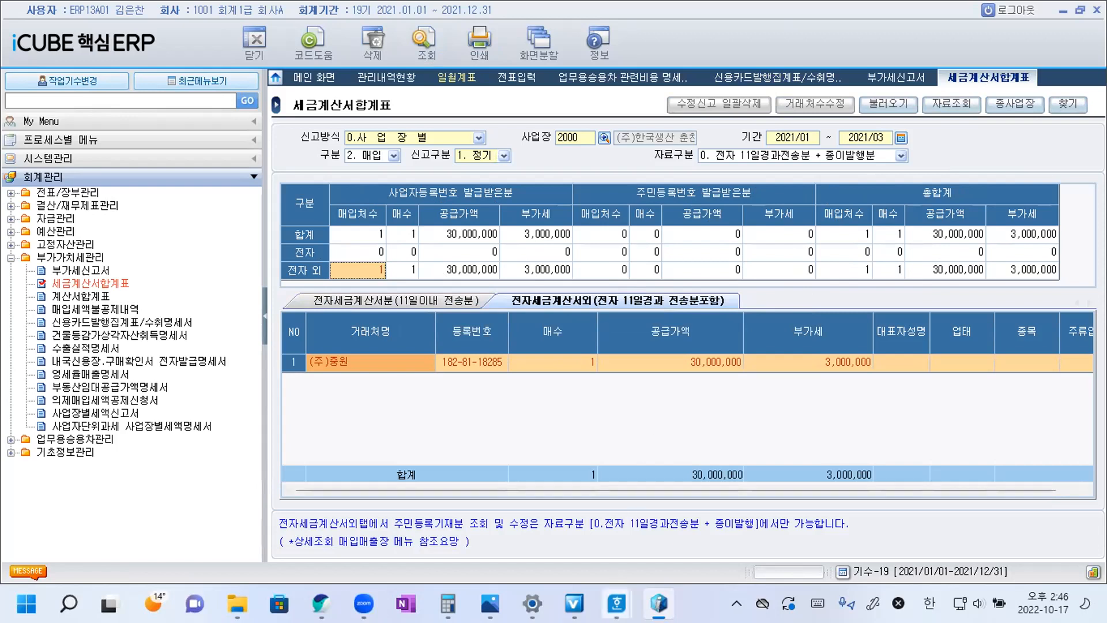
Return to the Hangul document and insert ① on a new line directly below question 17's first line as its answer.
mouse_move(617, 603)
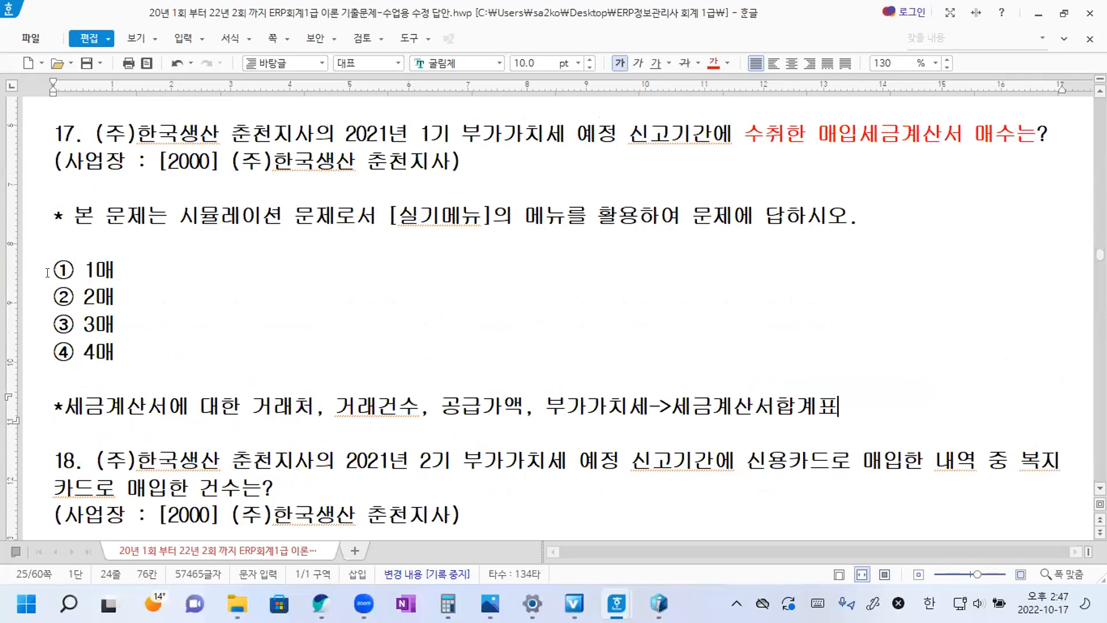
left_click_drag(55, 271, 71, 271)
key("ctrl+c")
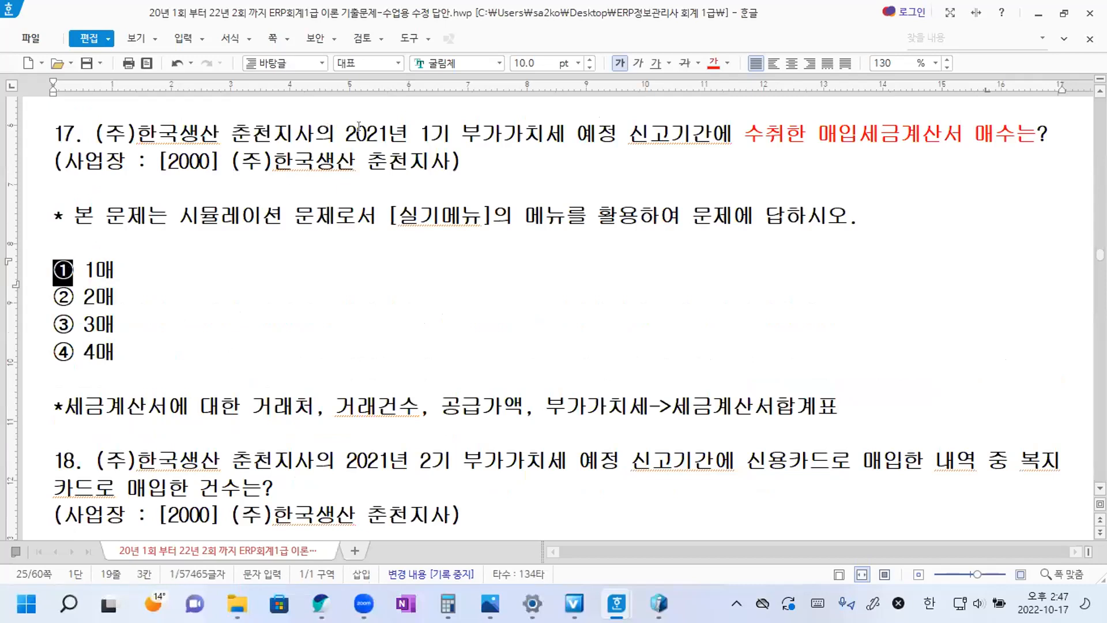
left_click(1071, 139)
key("Return")
key("ctrl+v")
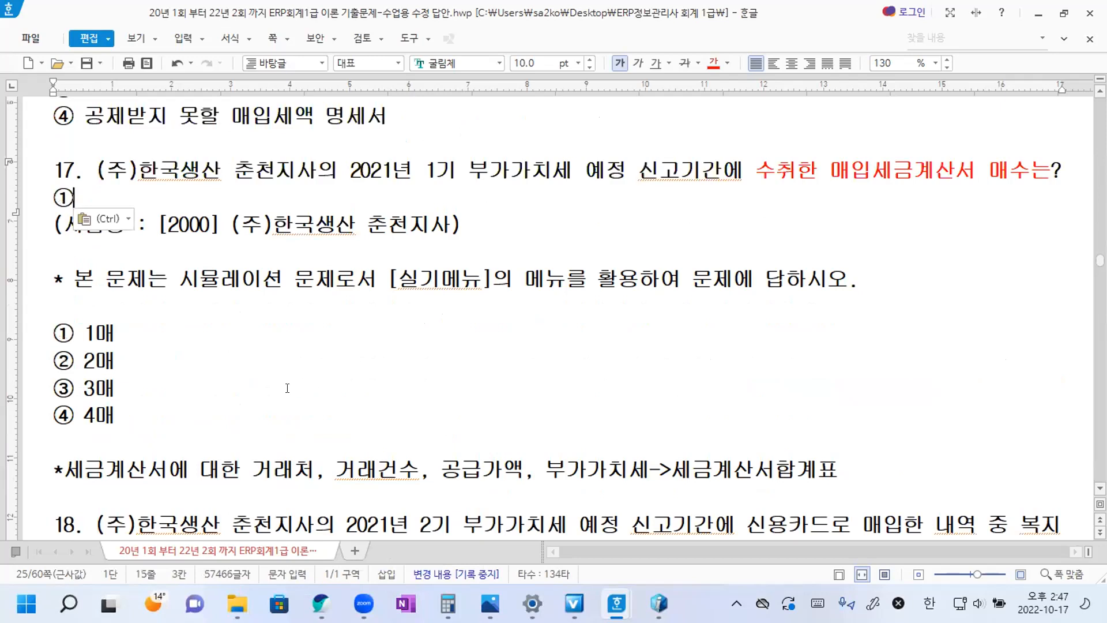
Read question 18 about the number of 복지카드 purchases and its answer choices.
scroll(288, 387, "down", 1)
scroll(290, 401, "down", 1)
scroll(290, 400, "down", 1)
scroll(231, 401, "down", 1)
left_click(140, 385)
left_click(139, 402)
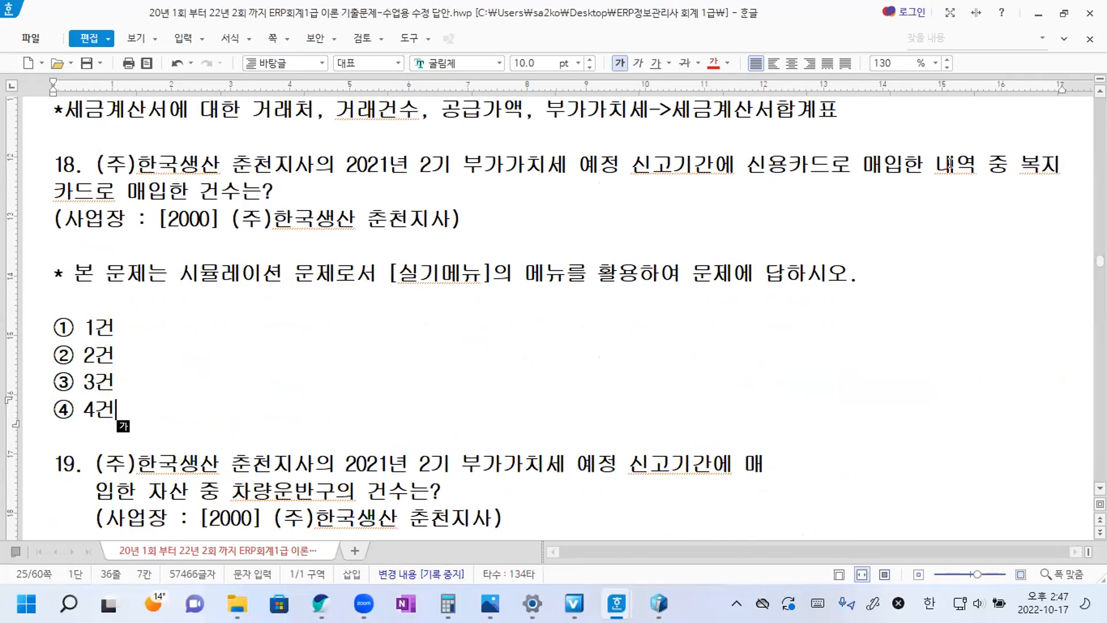
left_click(301, 190)
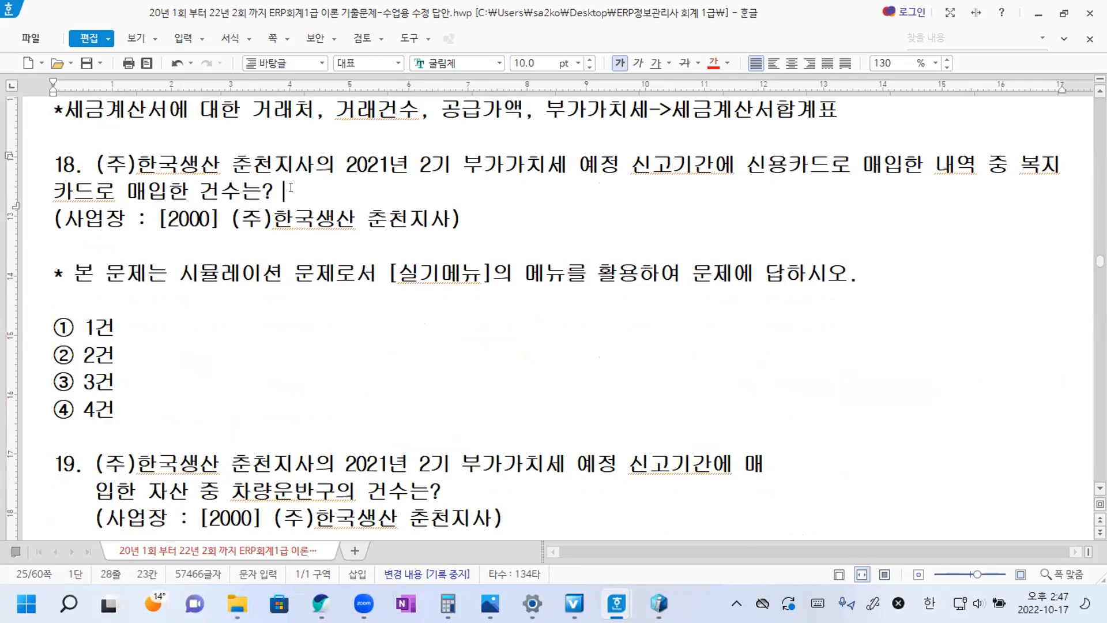
left_click(290, 188)
Switch to iCUBE, open 신용카드/현금영수증수취명세서 in 신용카드발행집계표/수취명세서, and choose workplace 2000 (주)한국생산 춘천지사.
left_click(659, 604)
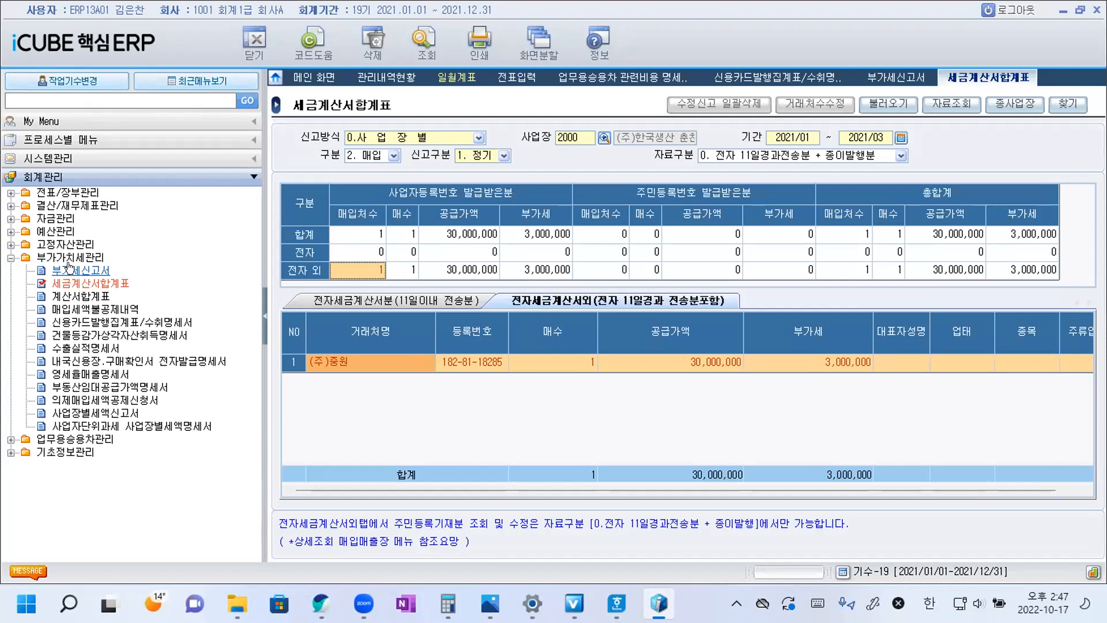
left_click(110, 323)
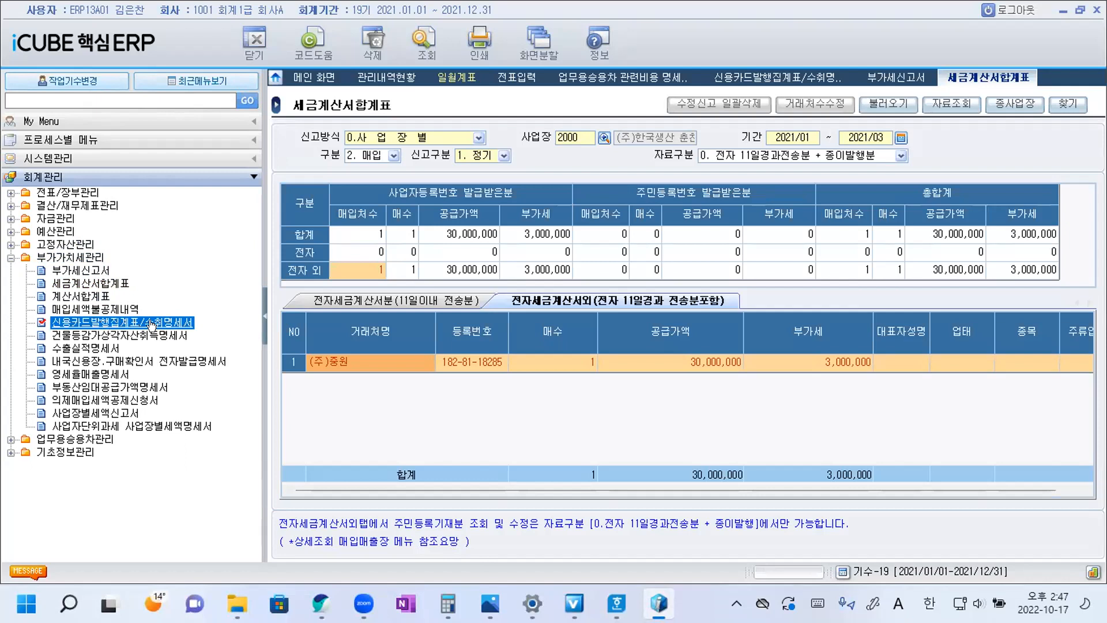
double_click(151, 325)
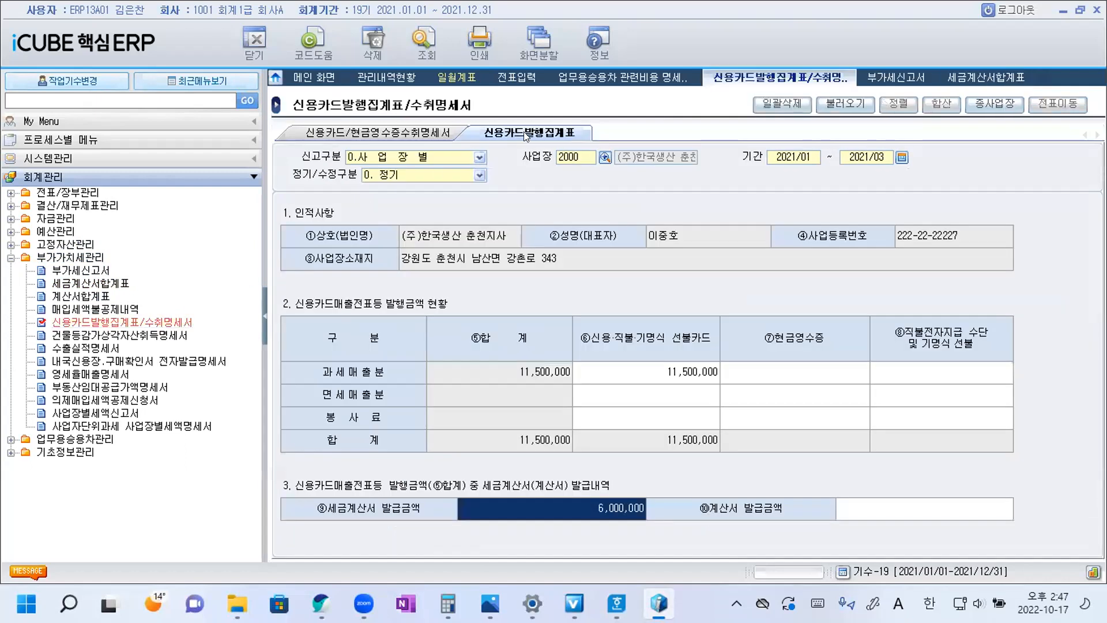
left_click(372, 134)
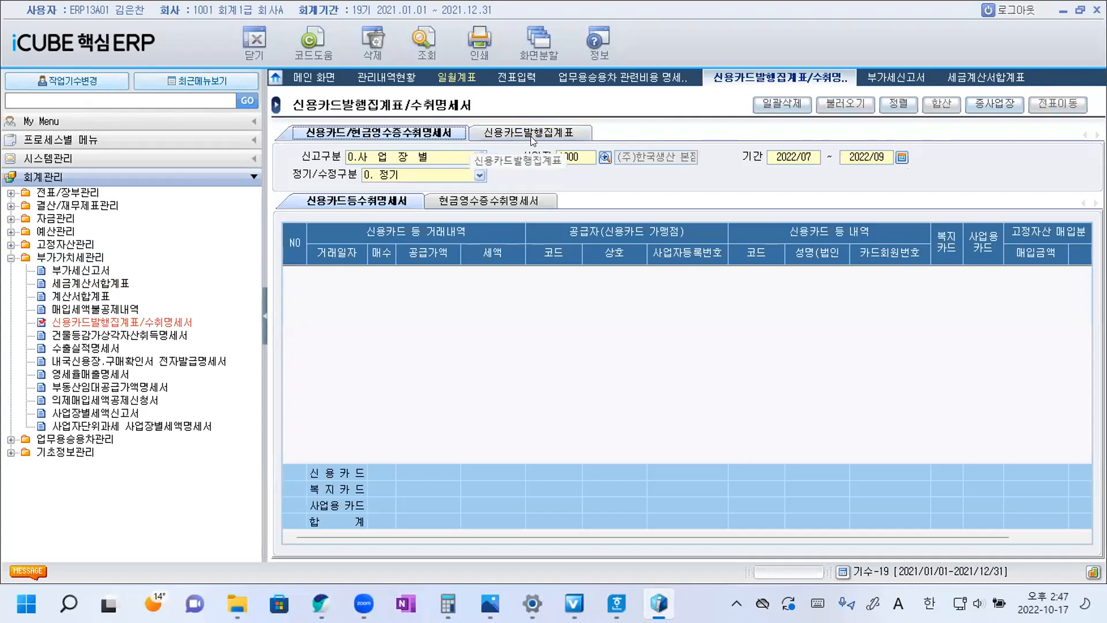
left_click(605, 157)
double_click(570, 269)
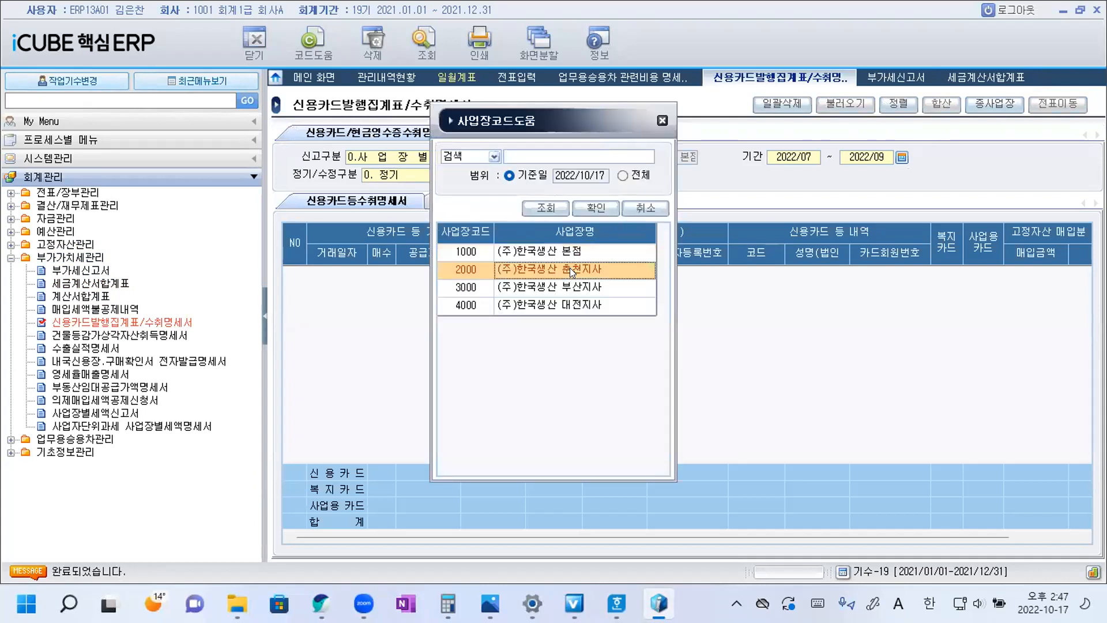
Set the 신용카드/현금영수증수취명세서 period to 2021/07 through 2021/09.
left_click(902, 157)
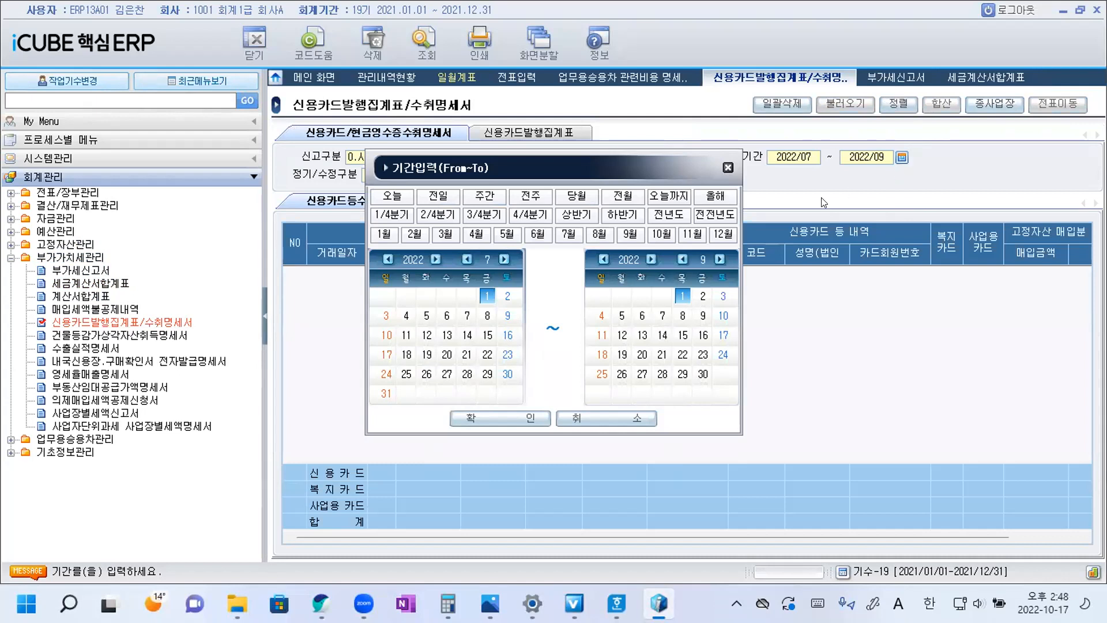
left_click(490, 215)
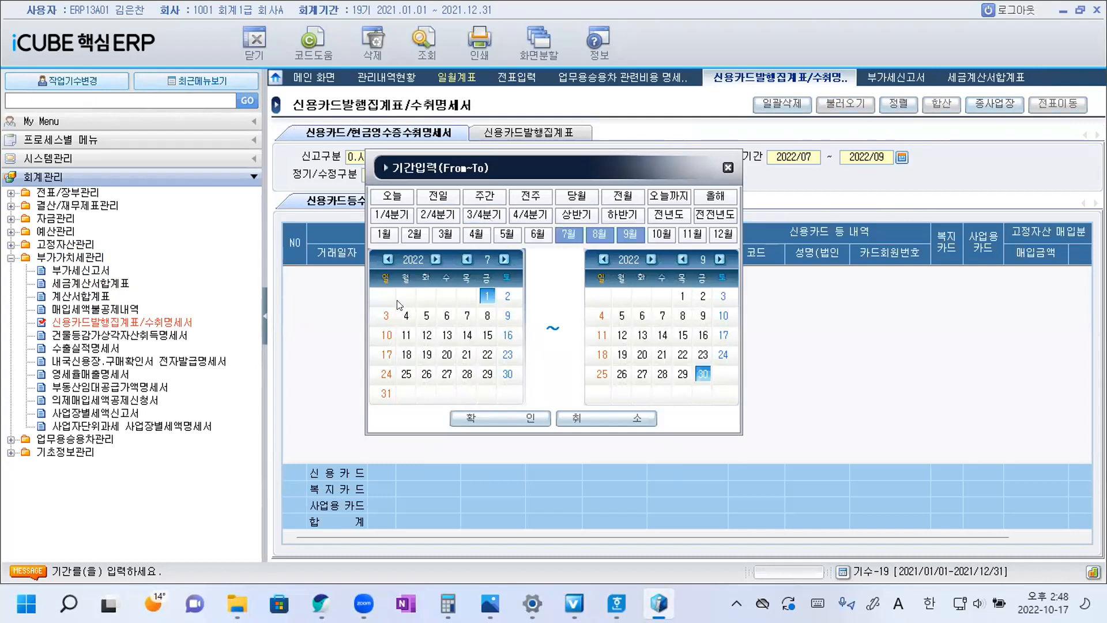
left_click(389, 259)
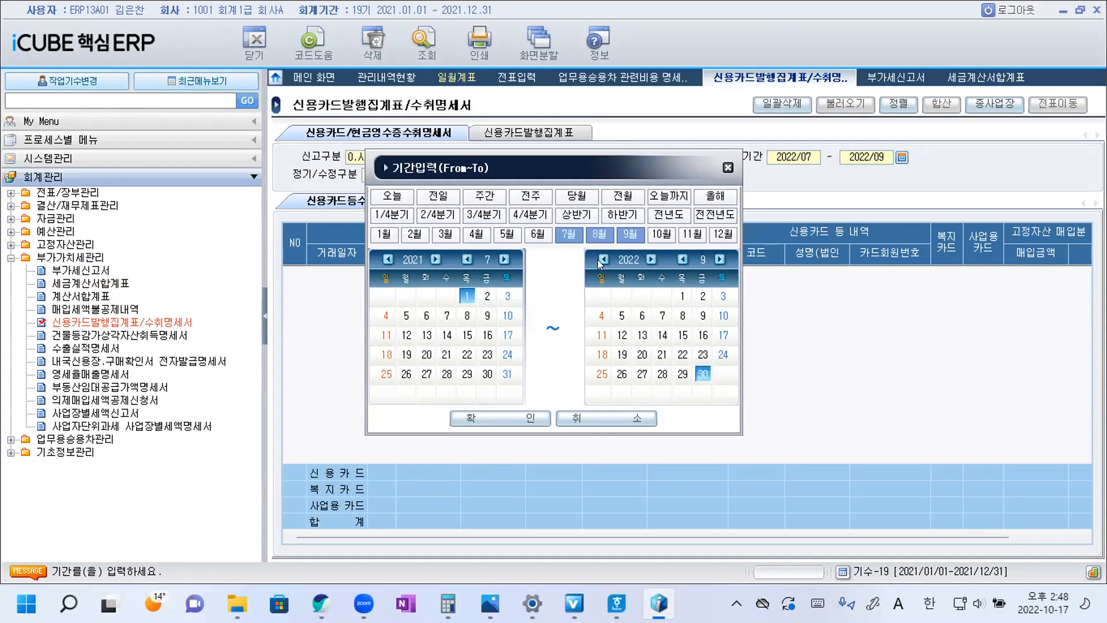
left_click(600, 264)
left_click(519, 418)
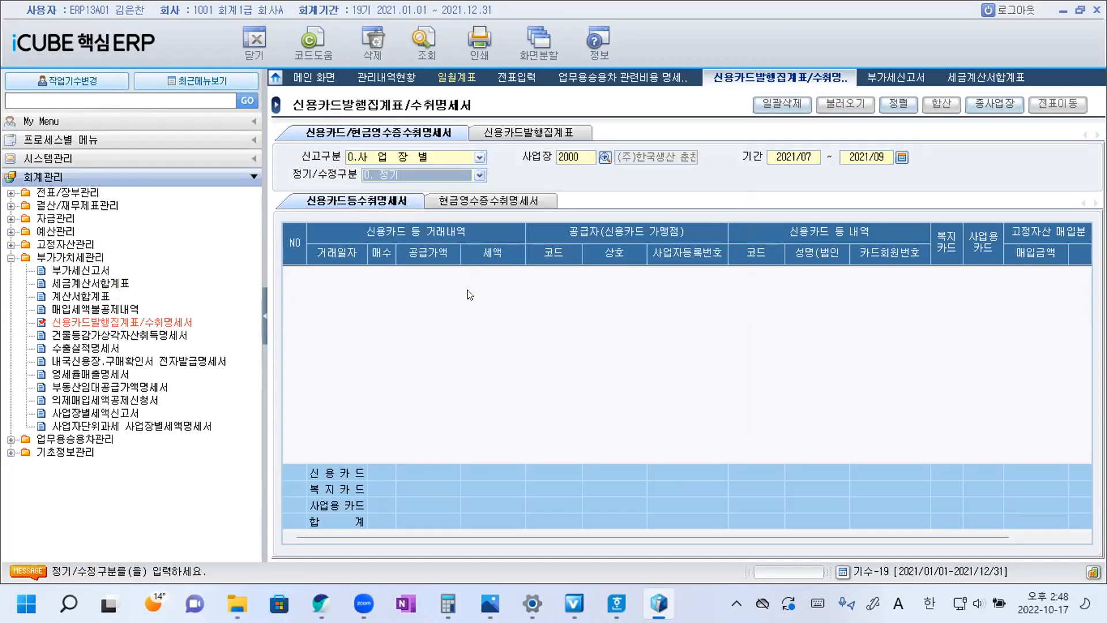
Query the 신용카드등수취명세서 and reload its card purchase data from the vouchers.
left_click(426, 47)
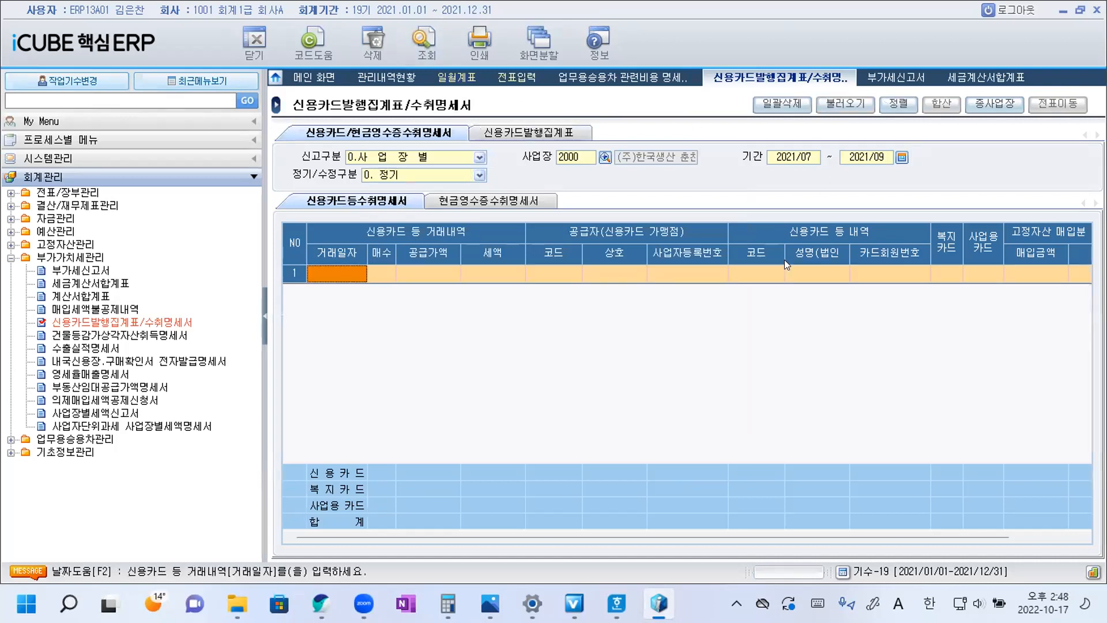
left_click(849, 105)
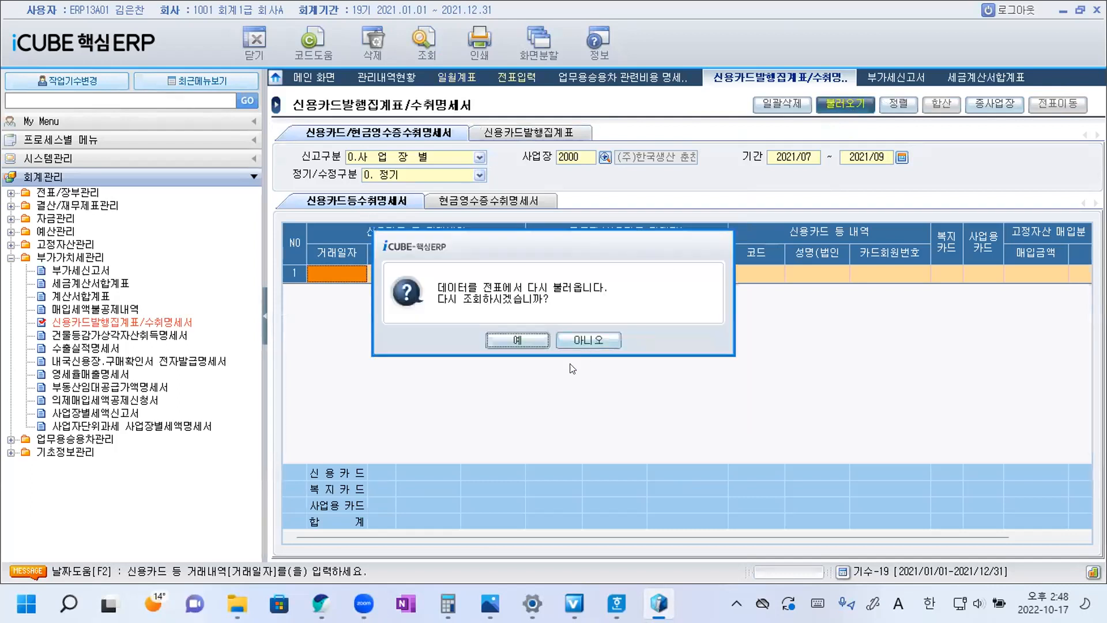
left_click(511, 340)
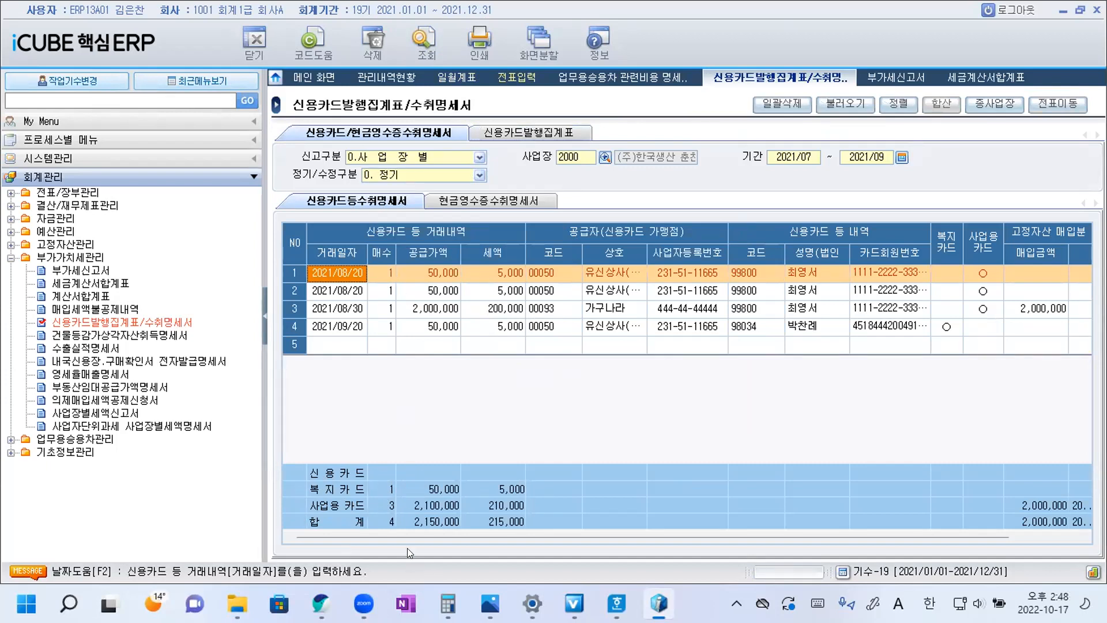
Check the 현금영수증수취명세서 for comparison and return to the 신용카드등수취명세서 to read the 복지카드 count.
left_click(508, 202)
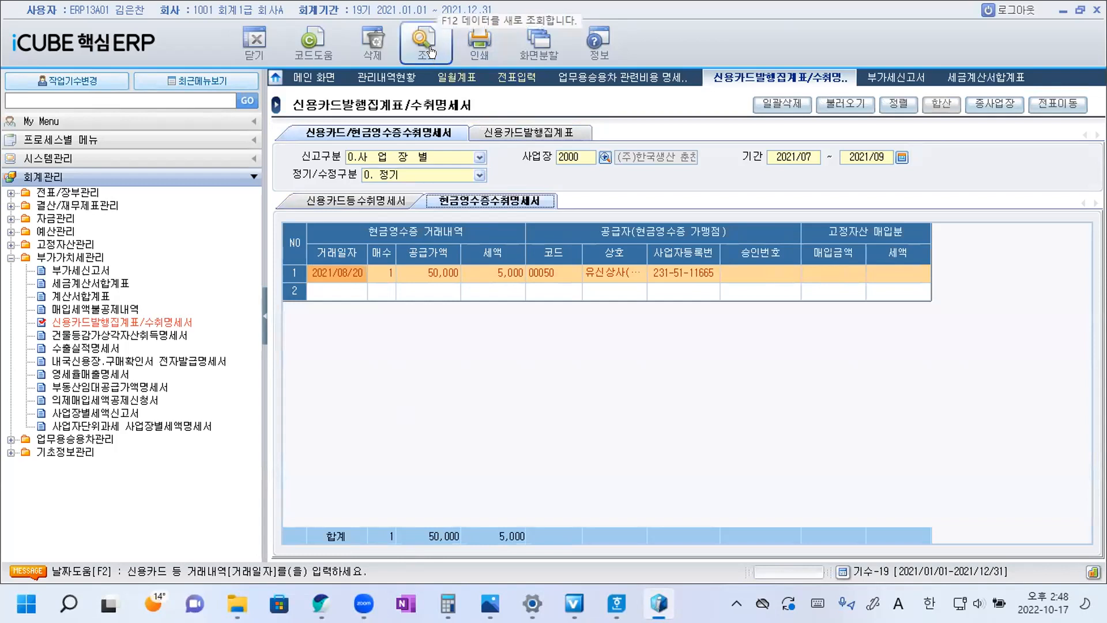
left_click(392, 201)
left_click(464, 201)
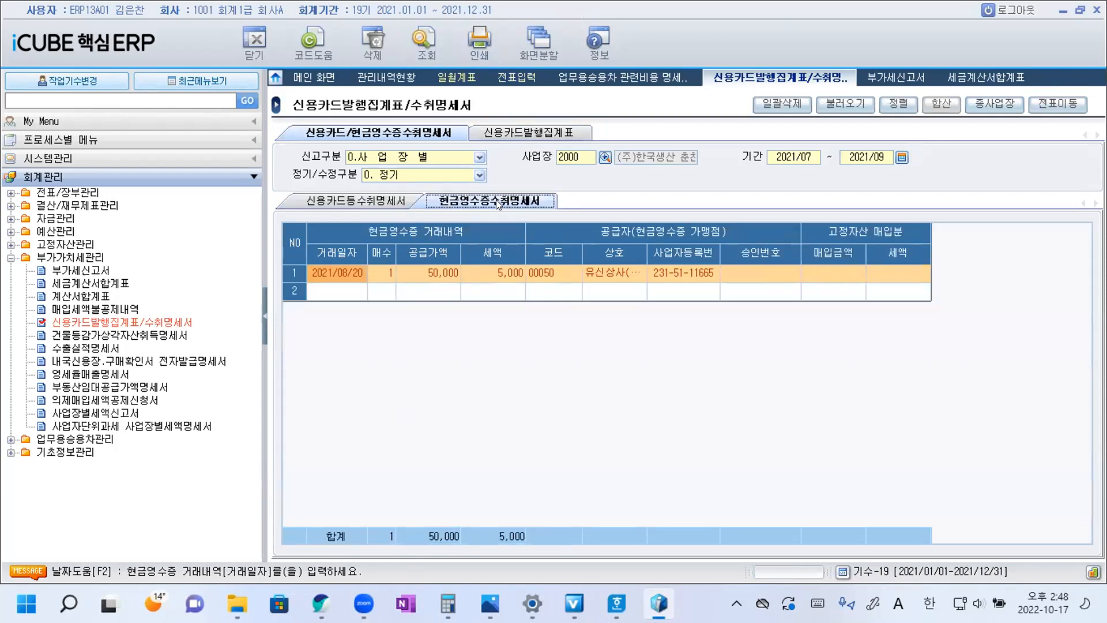
left_click(418, 204)
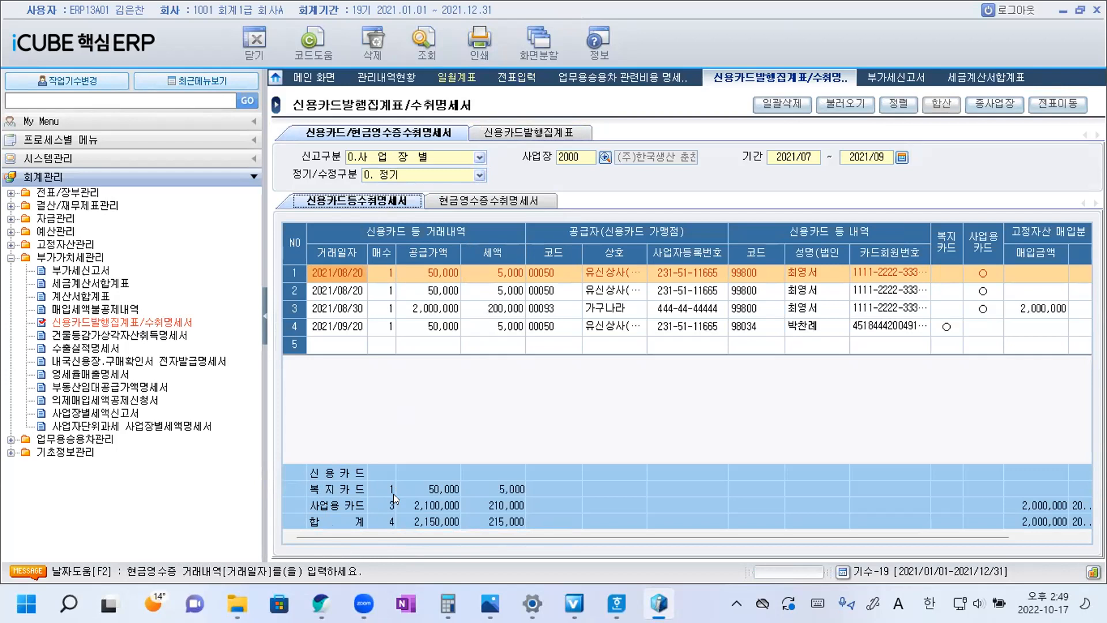
Switch to the Hangul question document and copy ① to the end of question 18's text as its answer.
mouse_move(617, 604)
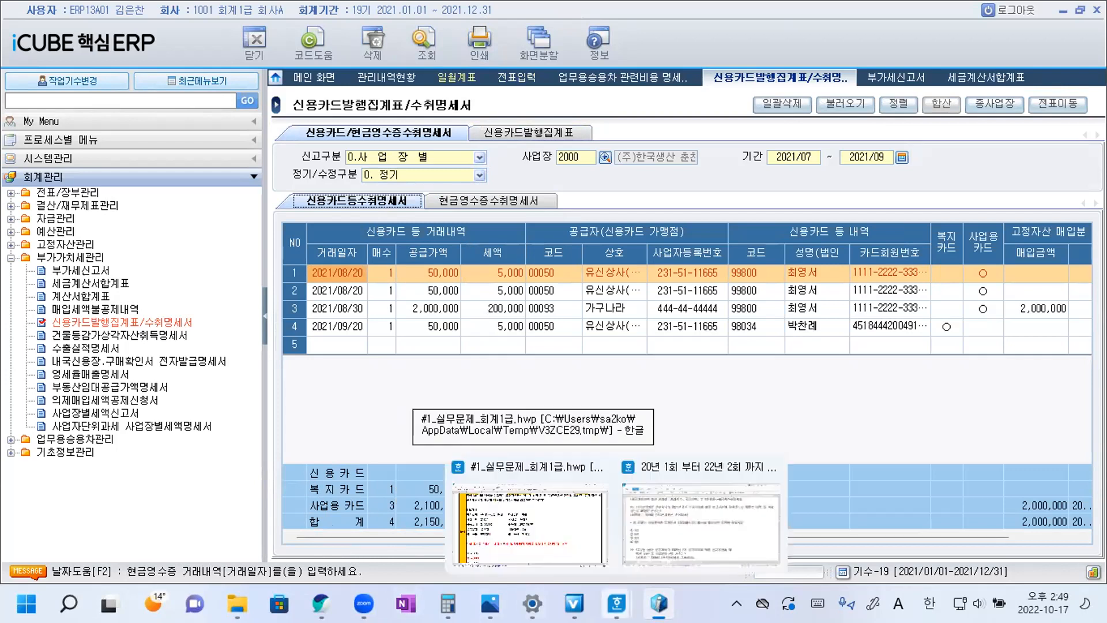
left_click(674, 522)
left_click_drag(54, 323, 69, 322)
key("ctrl+c")
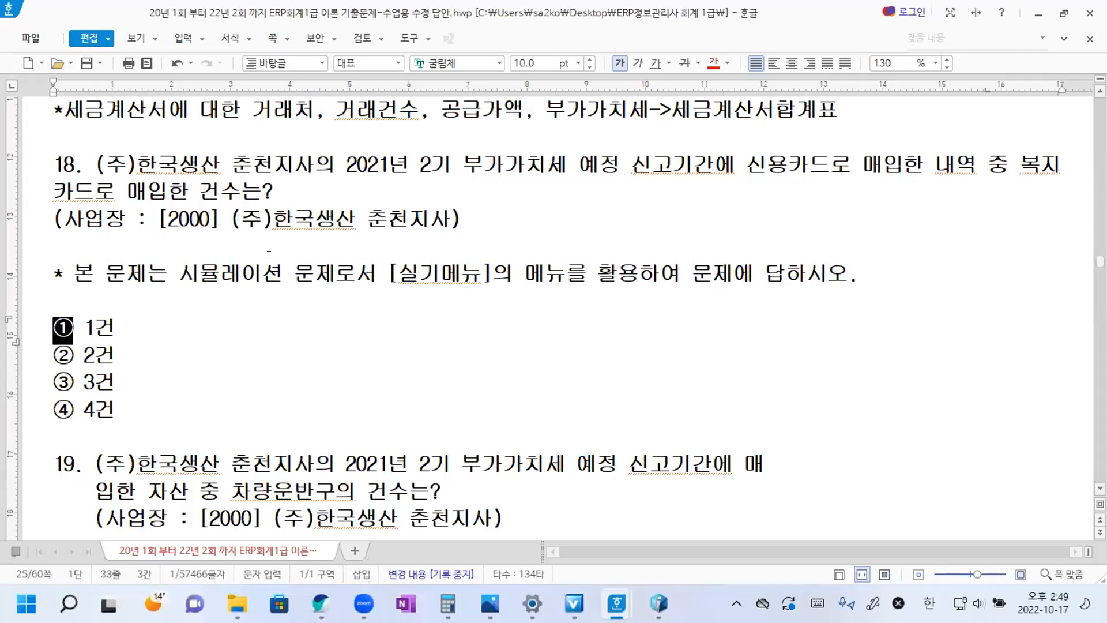
left_click(283, 188)
key("ctrl+v")
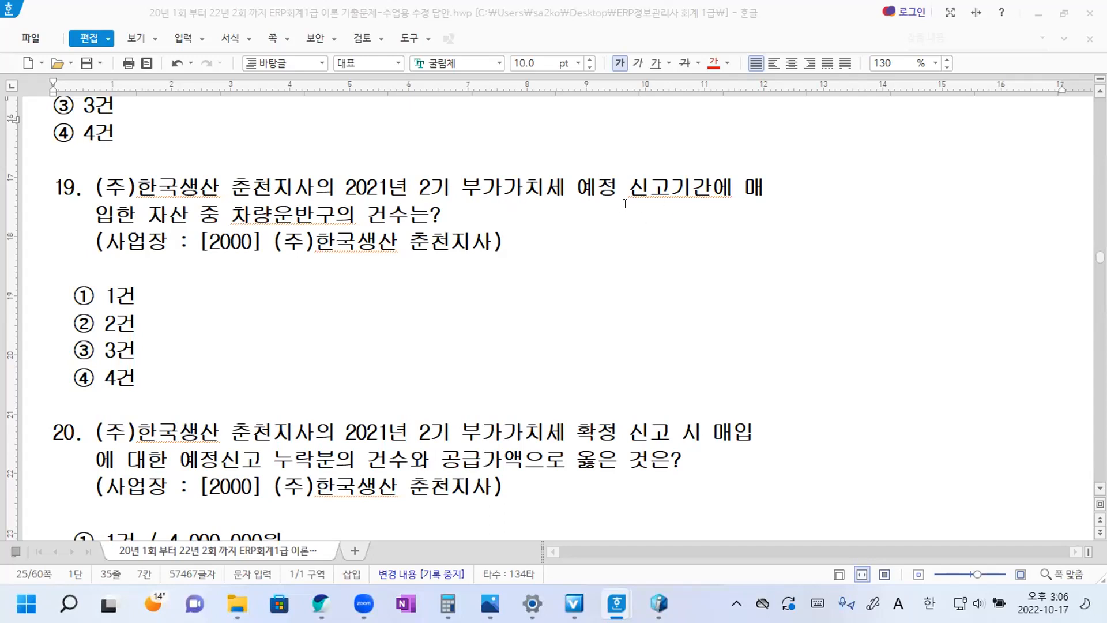
Remove the line break and extra spaces inside 매입한 in question 19 so the sentence runs on continuously.
left_click(780, 182)
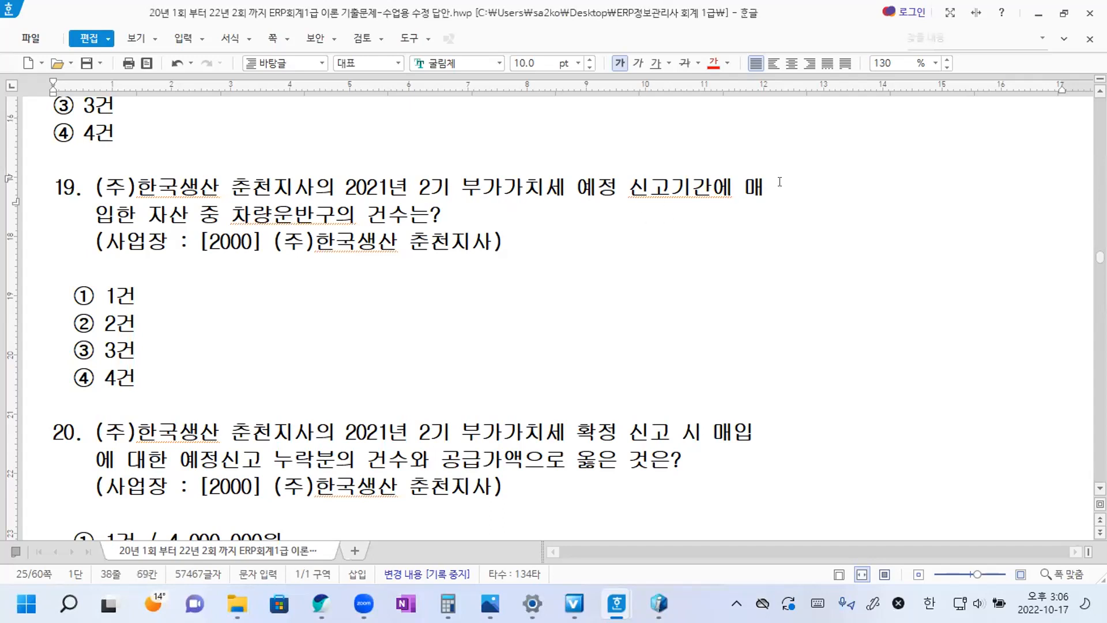
key("Delete")
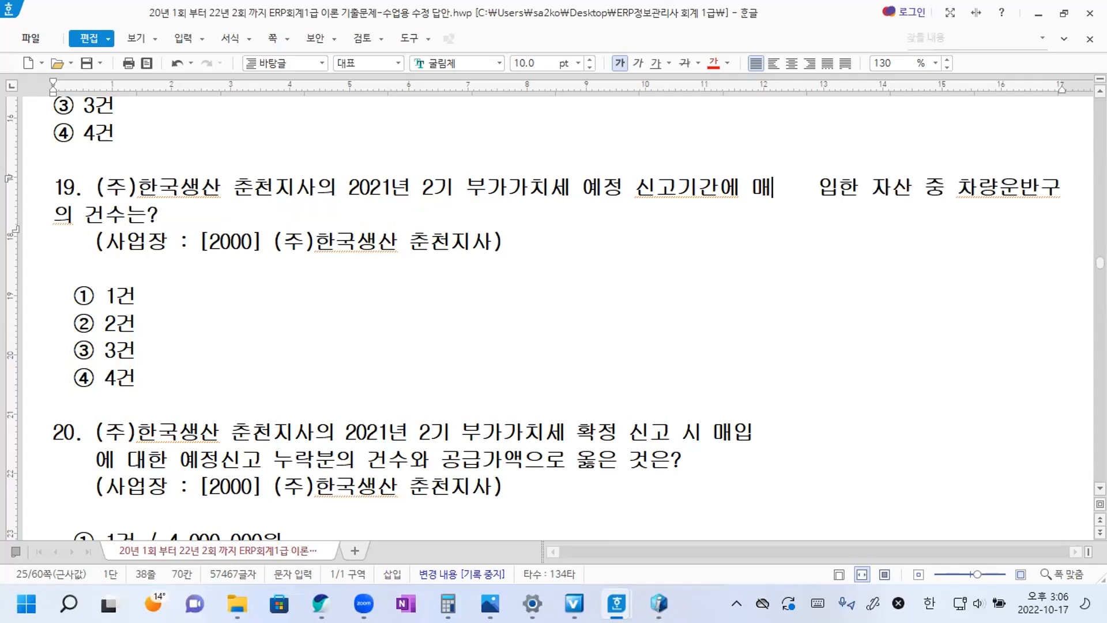
key("Delete")
key("Delete")
key("Delete")
key("Delete")
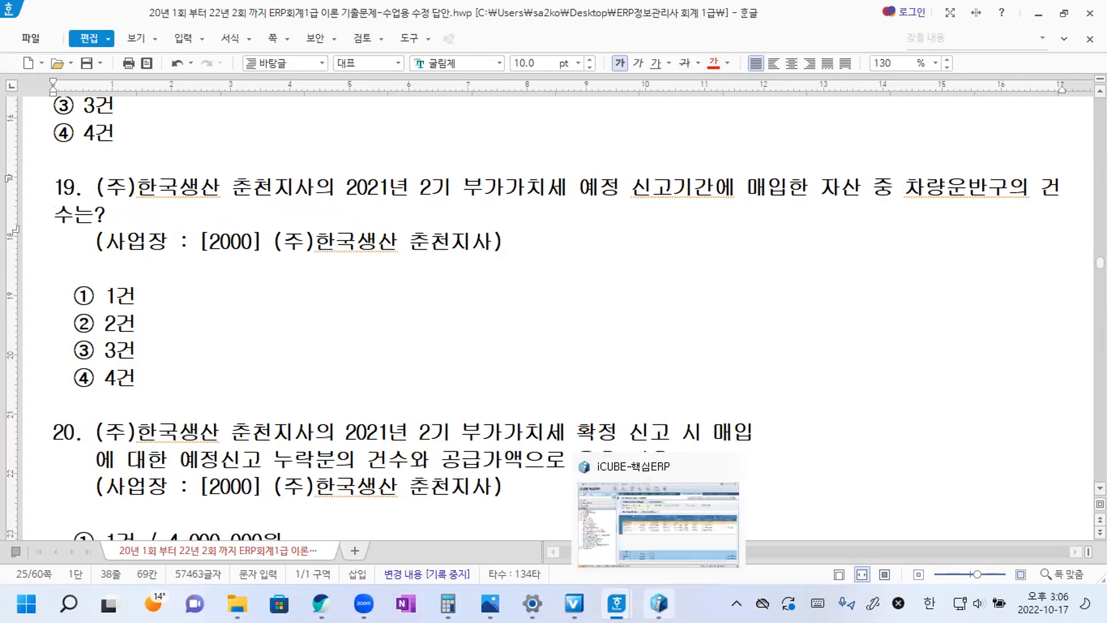
Switch to iCUBE, open 건물등감가상각자산취득명세서 and choose workplace 2000 (주)한국생산 춘천지사.
left_click(659, 604)
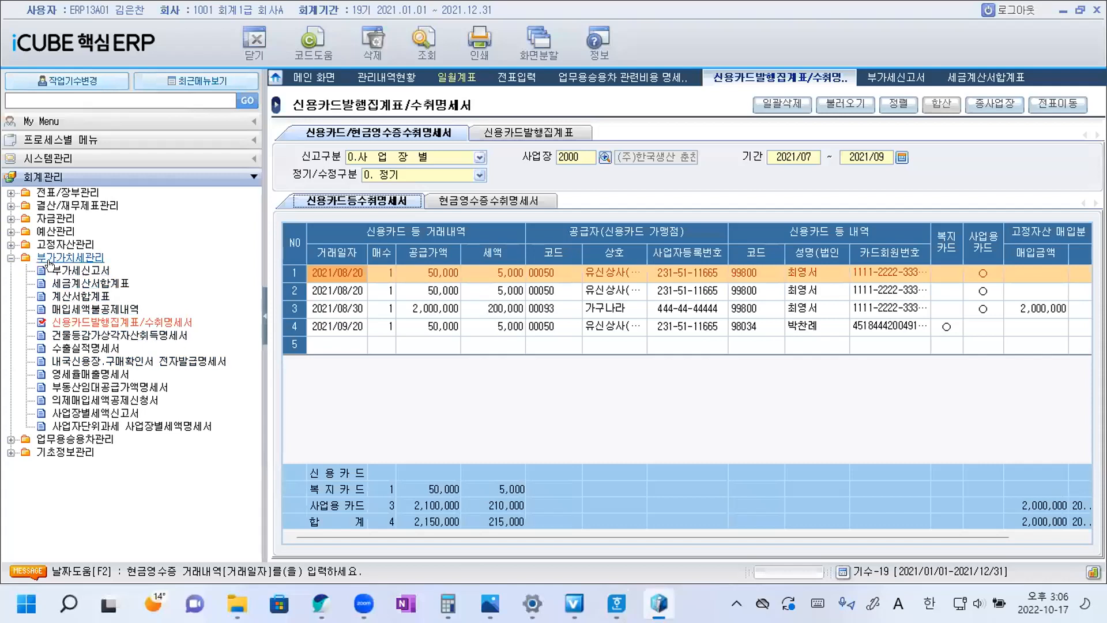
left_click(91, 336)
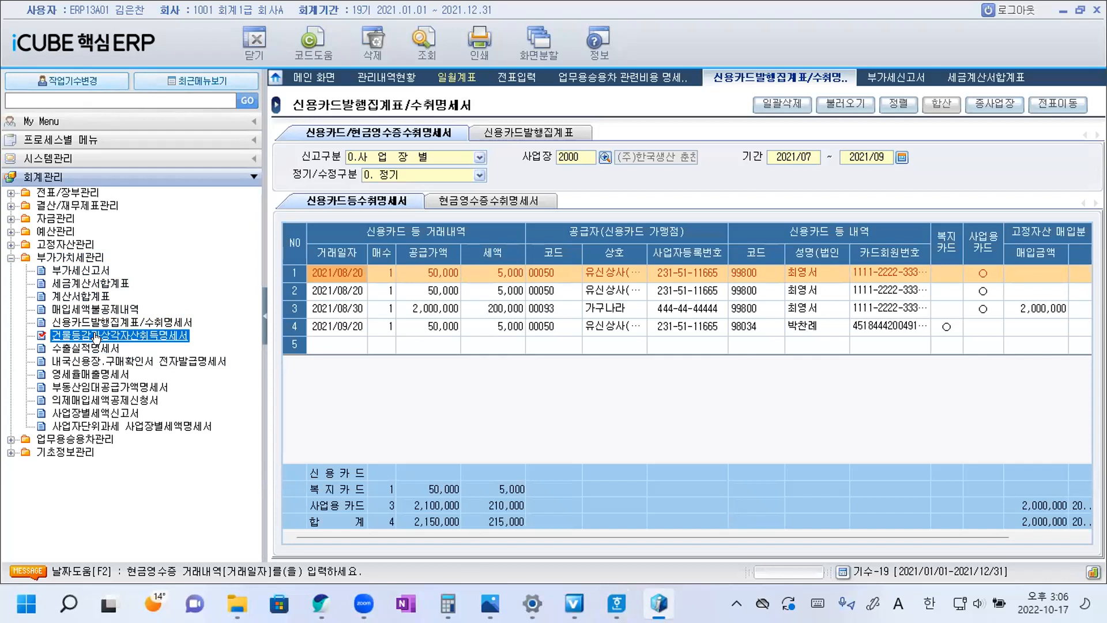
double_click(96, 338)
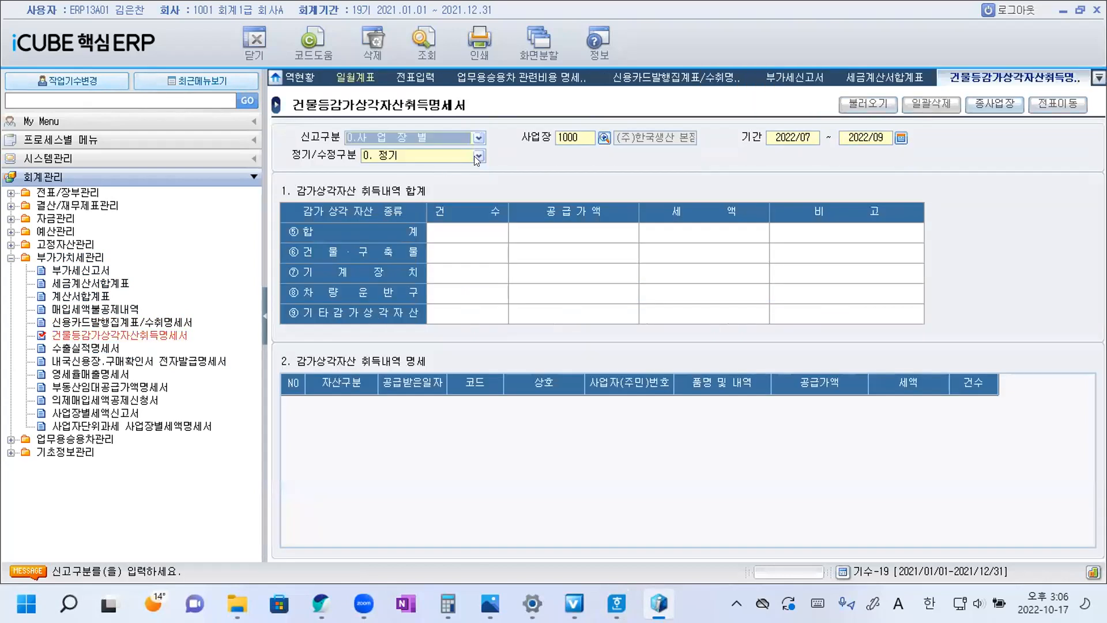
left_click(604, 138)
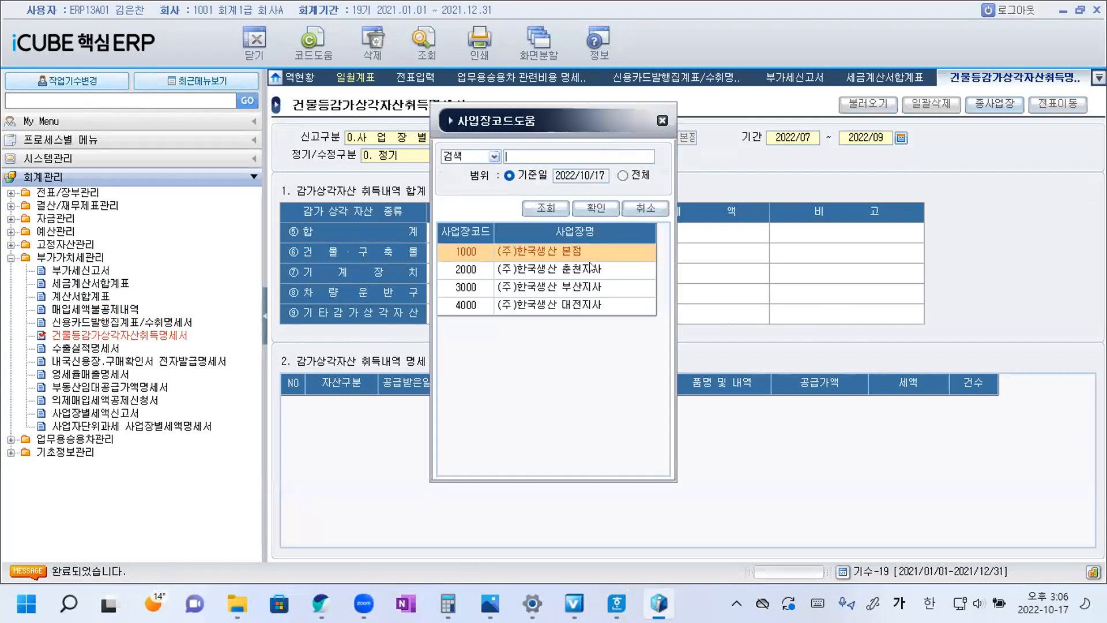
double_click(572, 272)
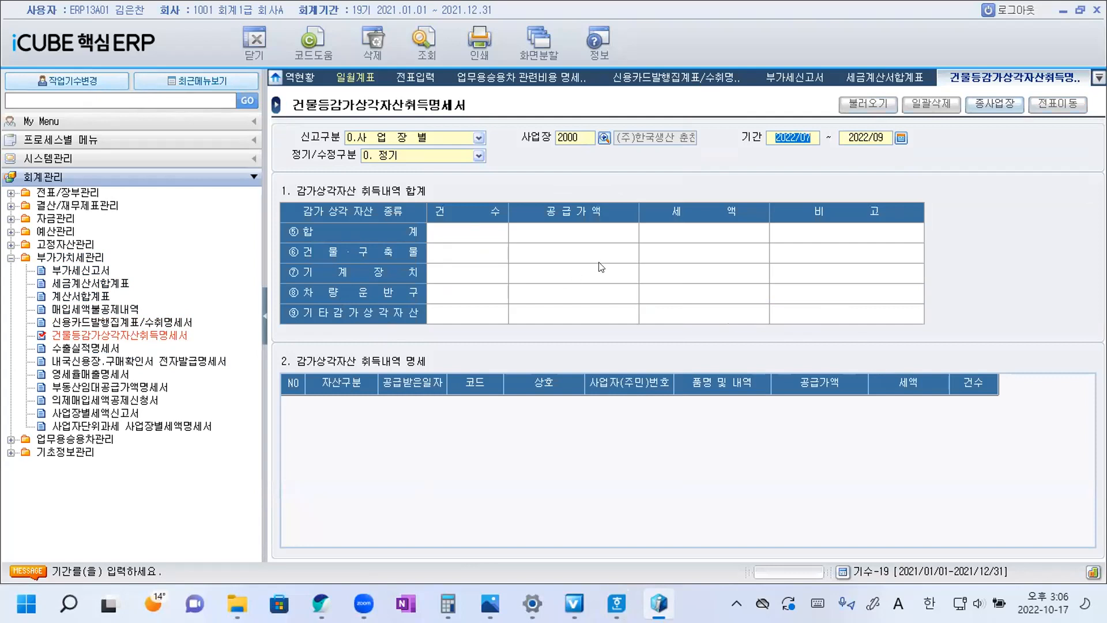
Set the 건물등감가상각자산취득명세서 period to 2021/07 through 2021/09.
left_click(901, 138)
left_click(488, 216)
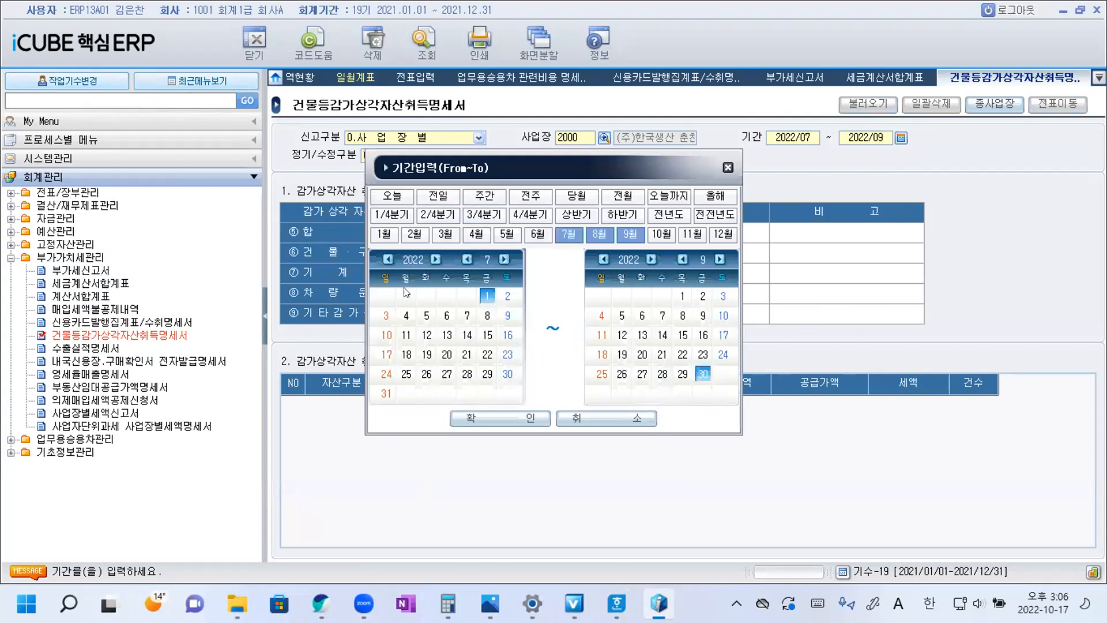
left_click(388, 259)
left_click(601, 260)
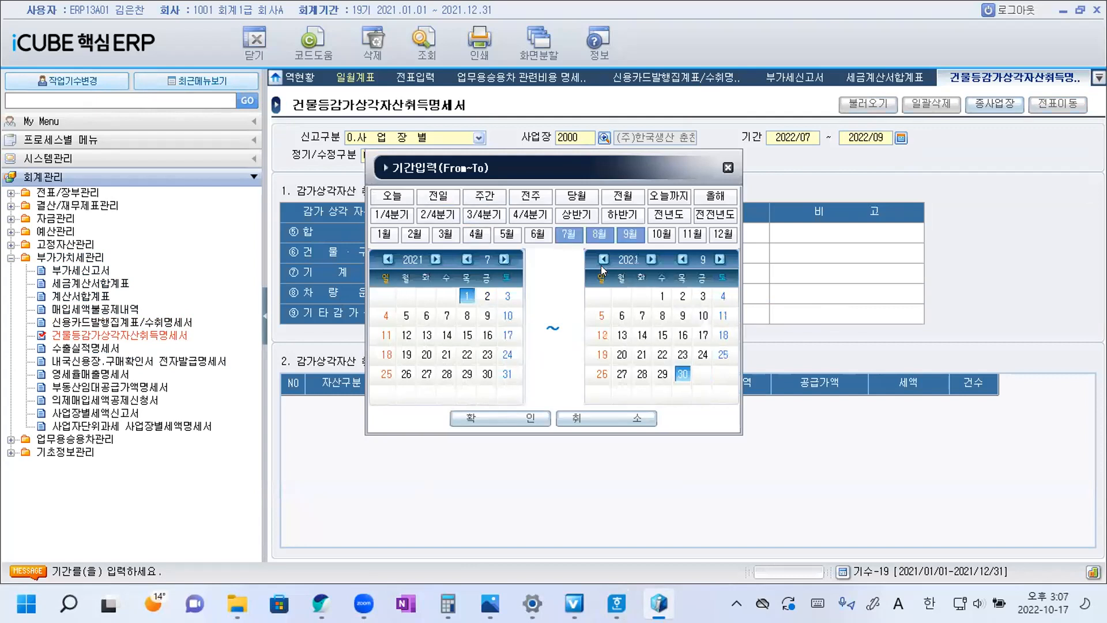
left_click(499, 422)
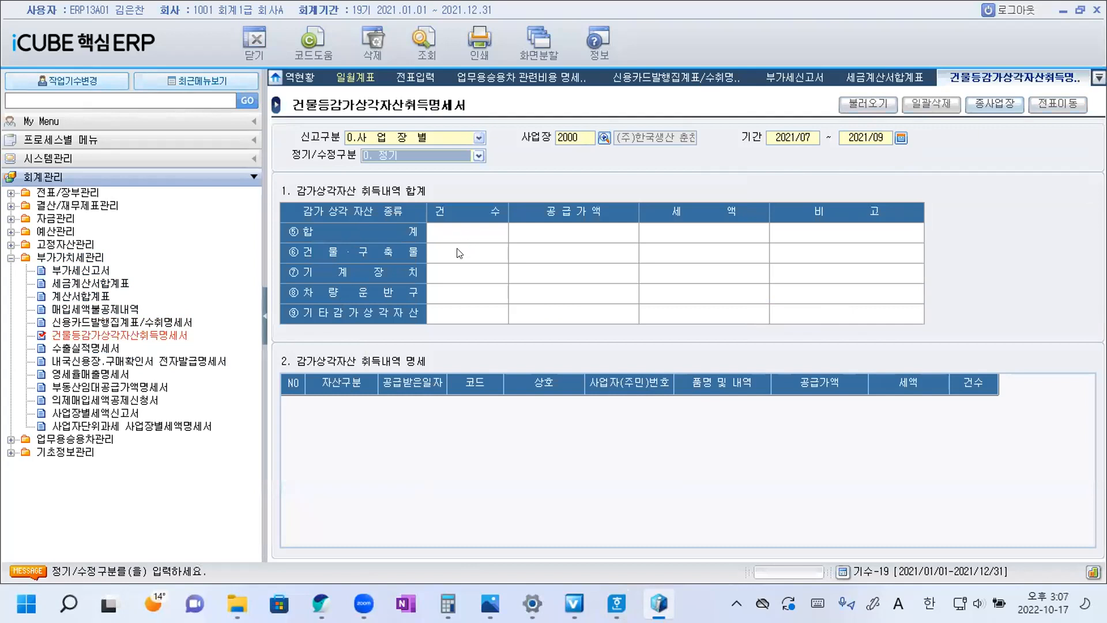
Query the statement, reload the asset acquisitions from the vouchers, and widen the 자산구분 column to inspect the 차량운반구 entry.
left_click(424, 43)
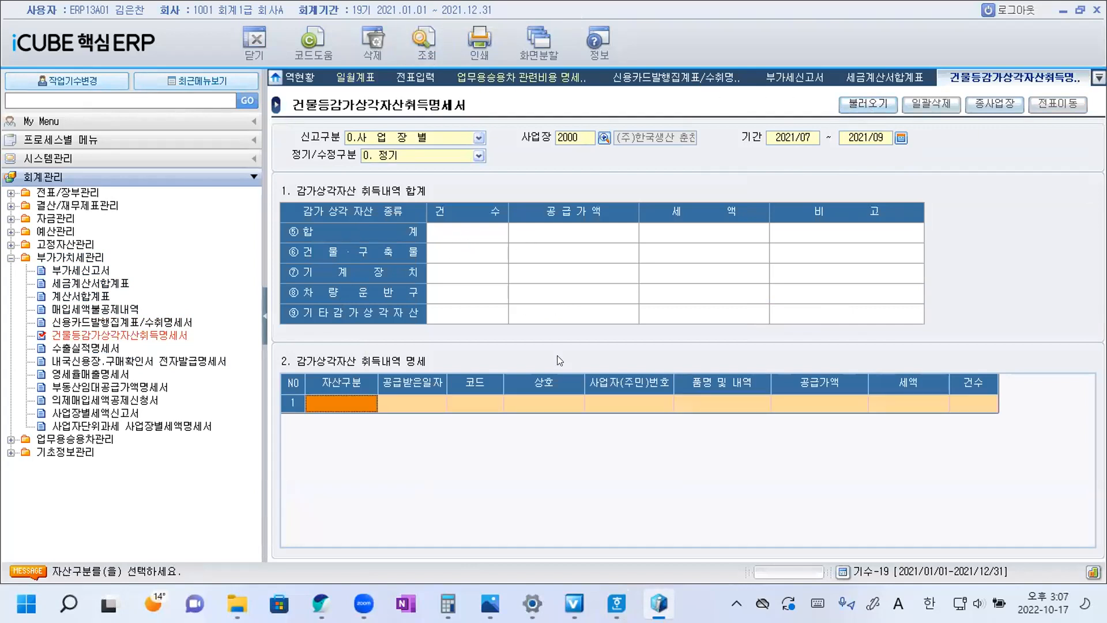
left_click(861, 106)
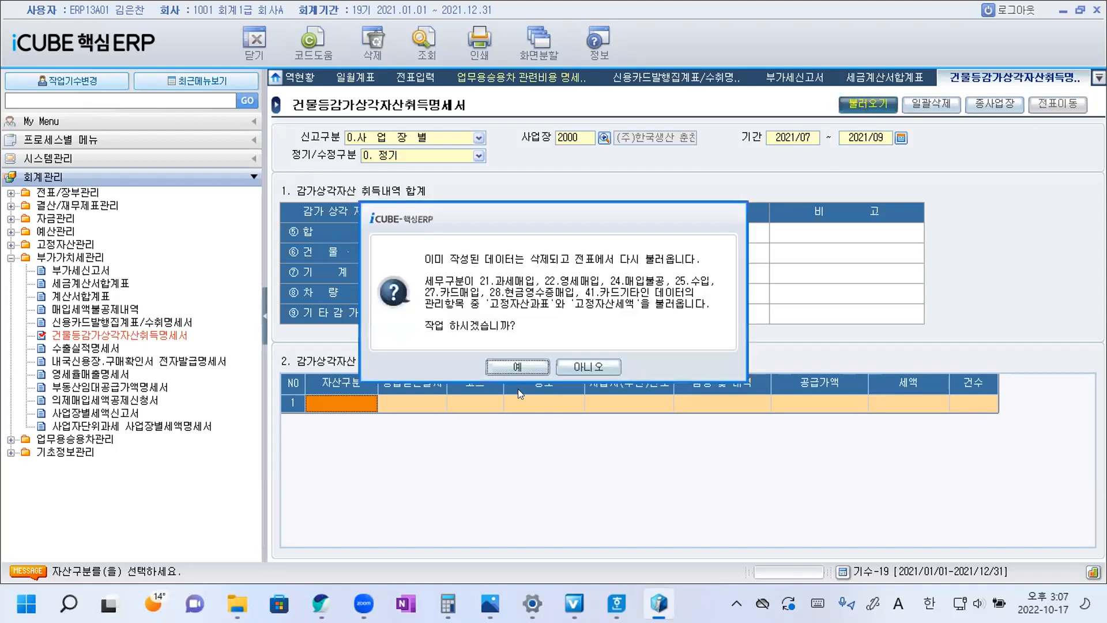
left_click(517, 368)
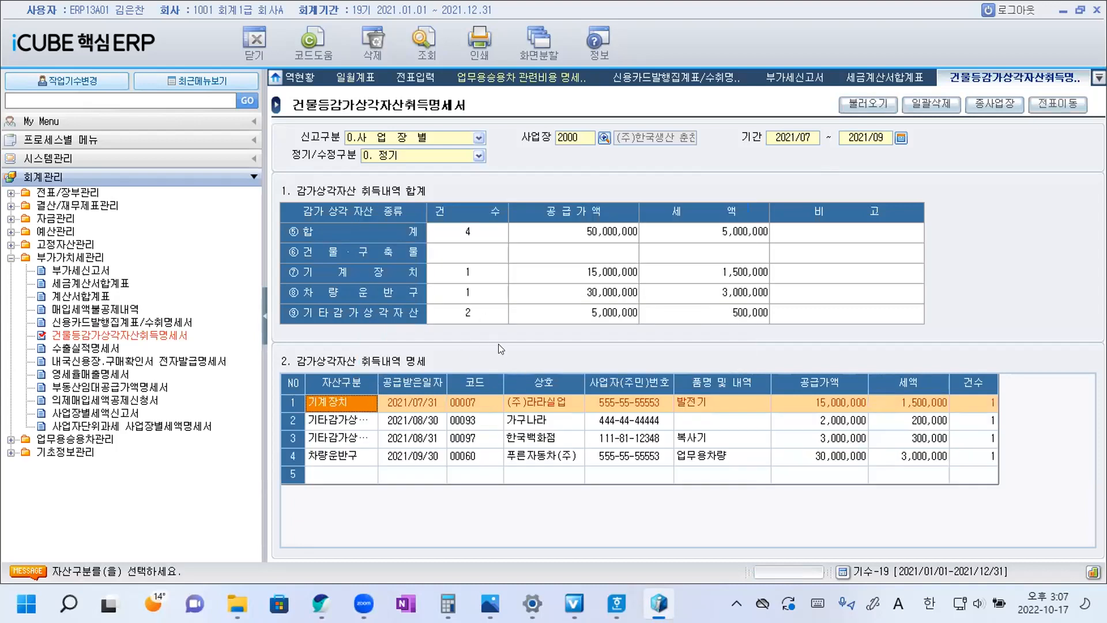
left_click_drag(378, 382, 435, 382)
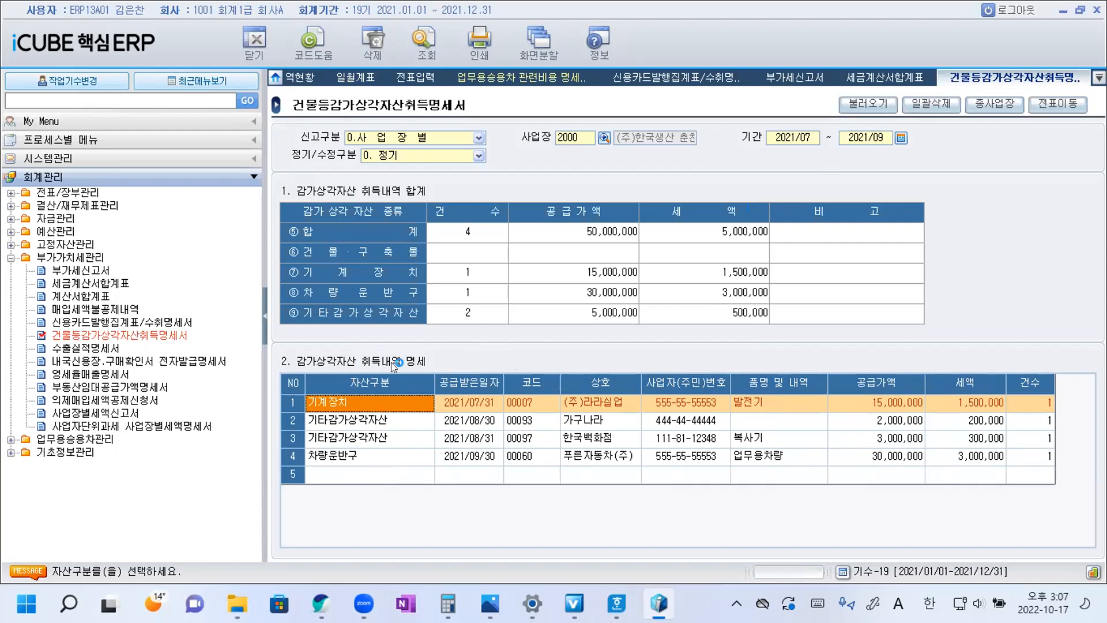
left_click(405, 453)
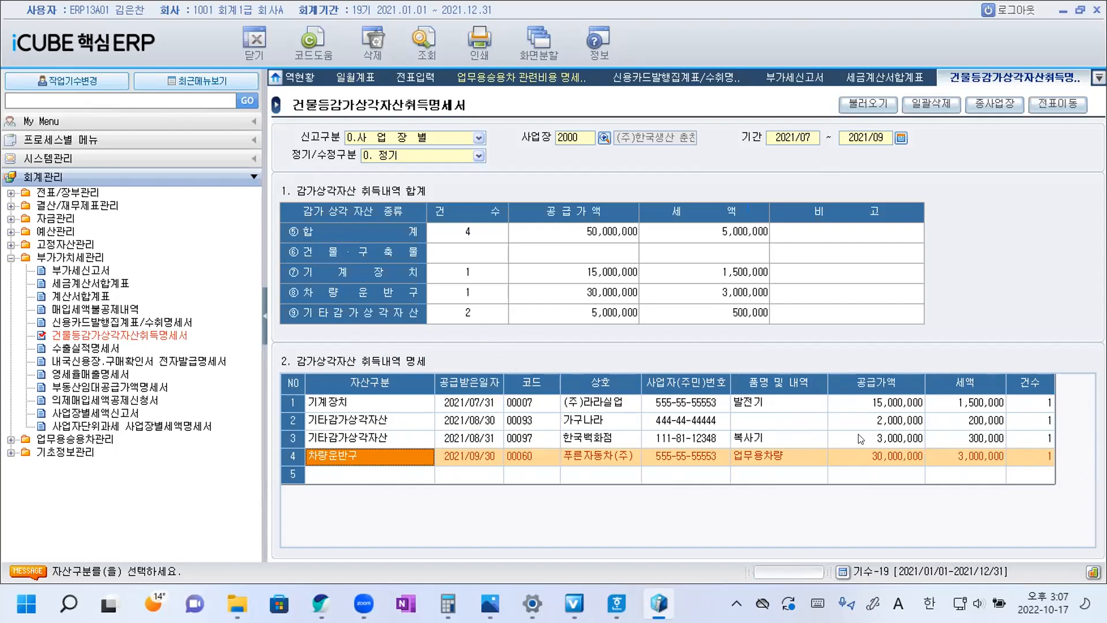
Return to the Hangul question document and copy ① directly after 수는? in question 19 as its answer.
mouse_move(617, 604)
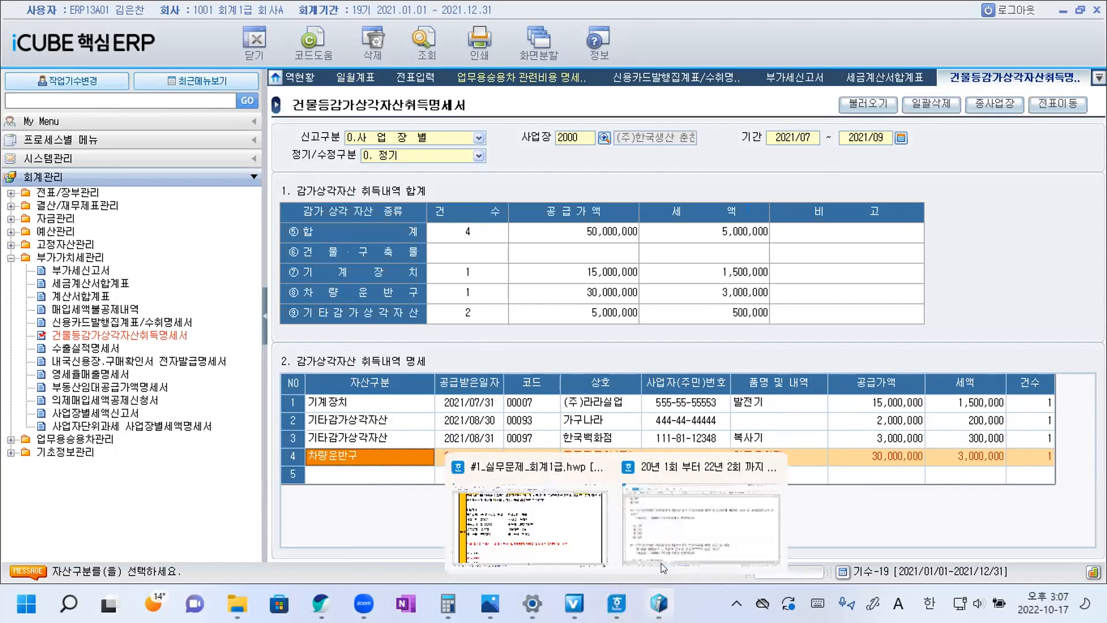
left_click(661, 563)
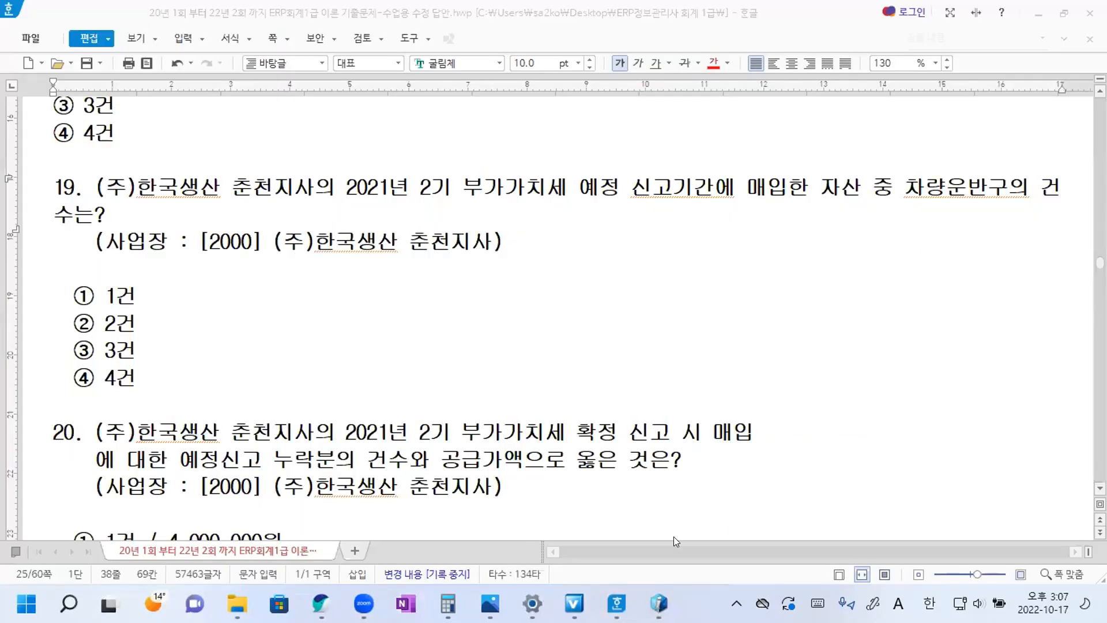
double_click(93, 296)
key("ctrl+c")
left_click(126, 214)
key("ctrl+v")
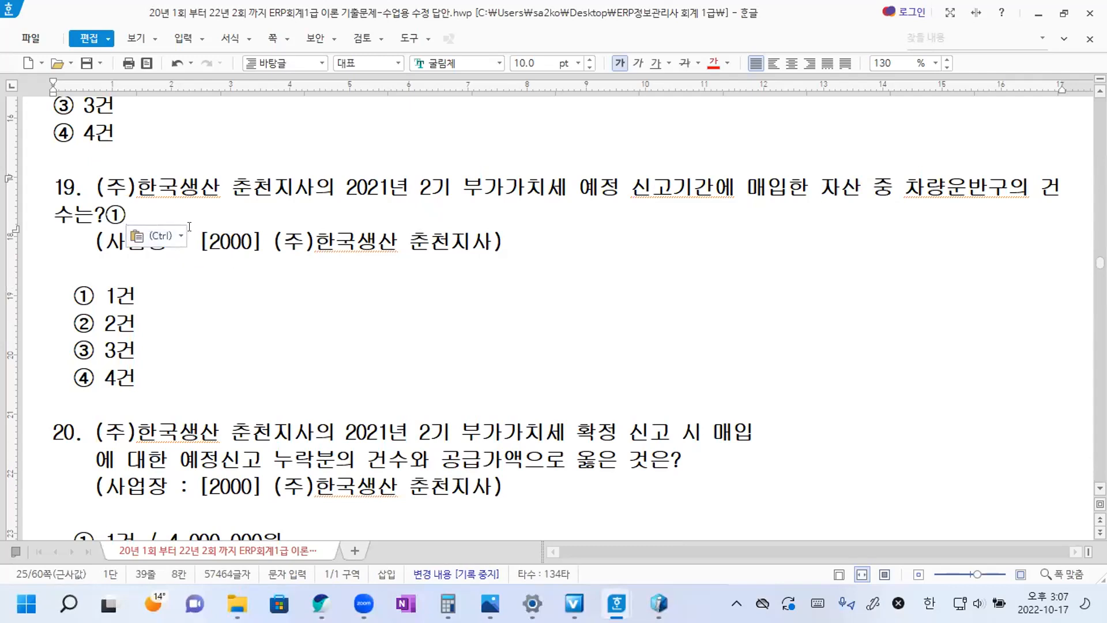
Join question 20's broken sentence so that 매입에 대한 reads continuously without a line break or extra spaces.
scroll(231, 240, "down", 5)
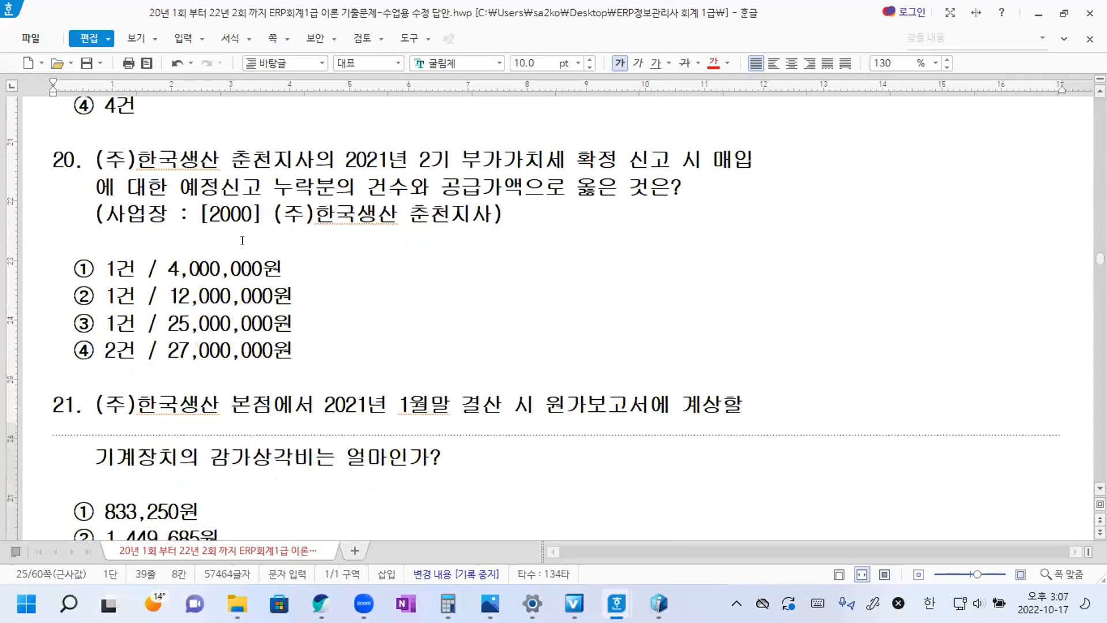
left_click(758, 165)
left_click_drag(758, 166, 78, 190)
key("Delete")
key("Delete")
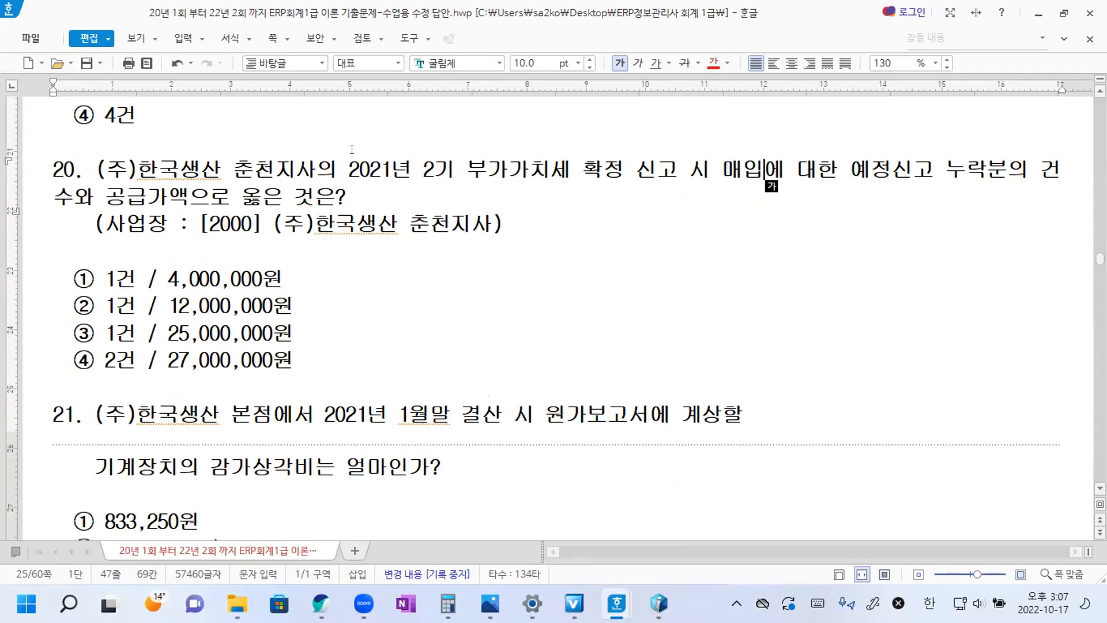
key("Down")
Switch to iCUBE, collapse 부가가치세관리, and open 매입매출장 under 전표/장부관리.
mouse_move(657, 600)
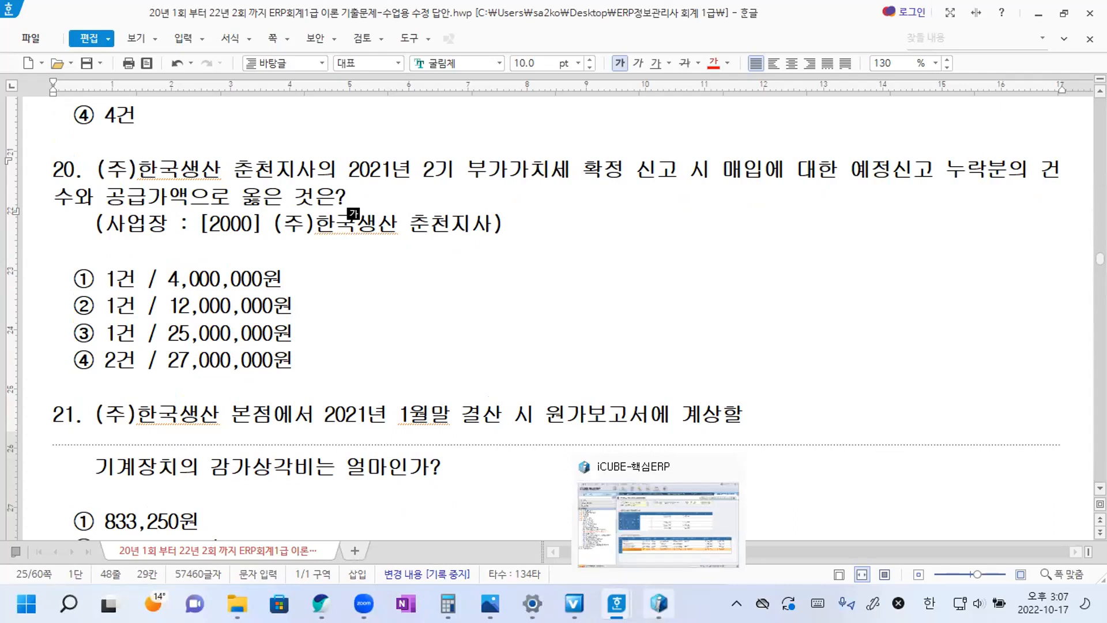
left_click(657, 600)
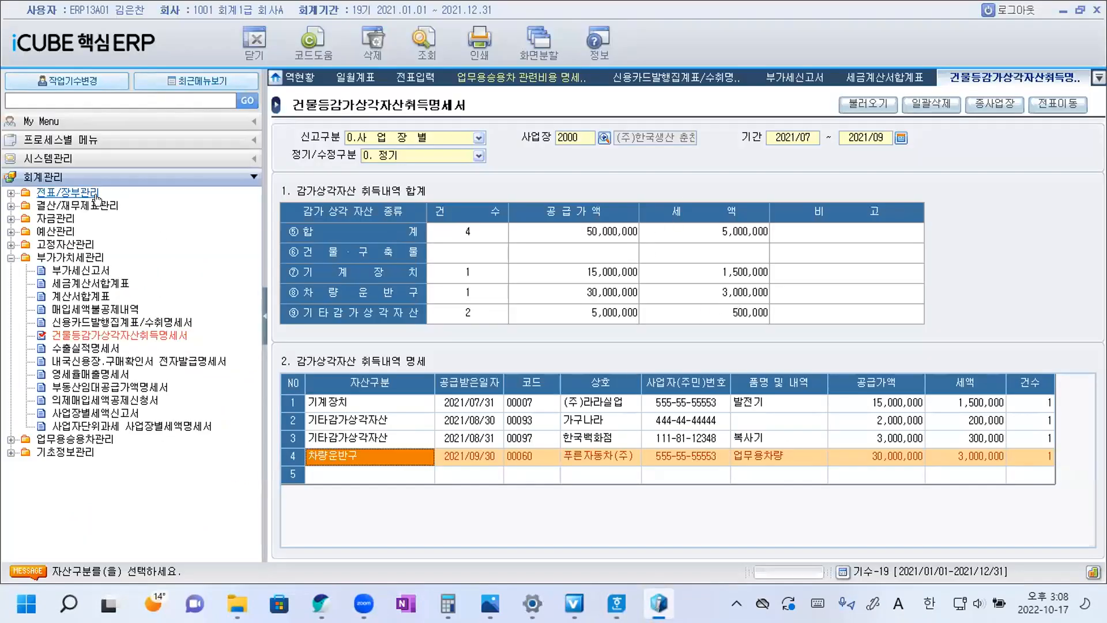
left_click(10, 258)
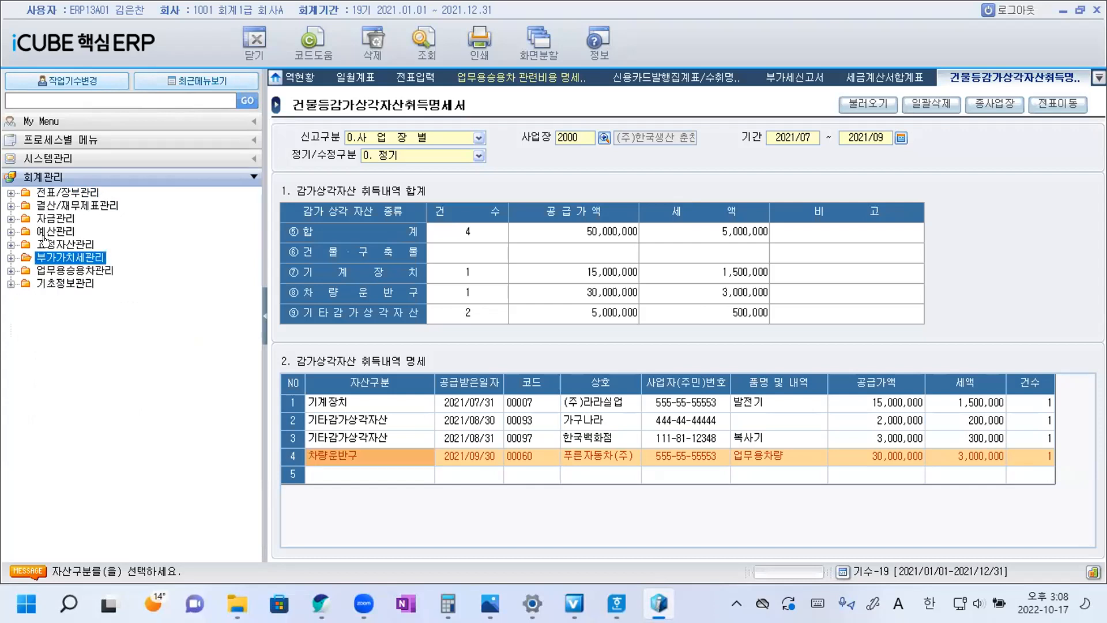
double_click(69, 194)
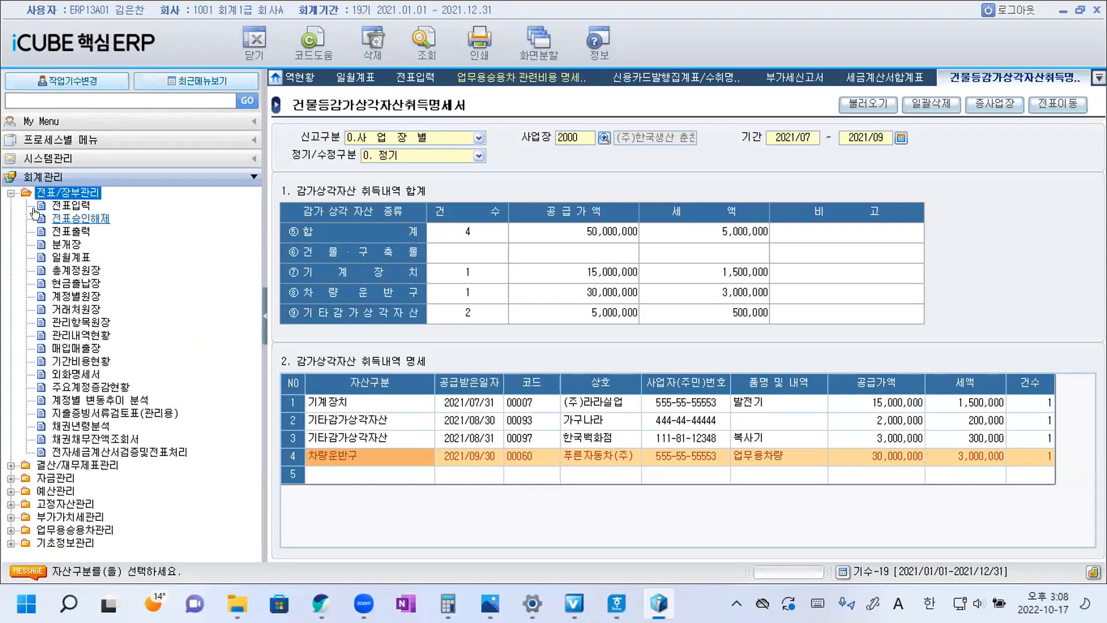
left_click(73, 349)
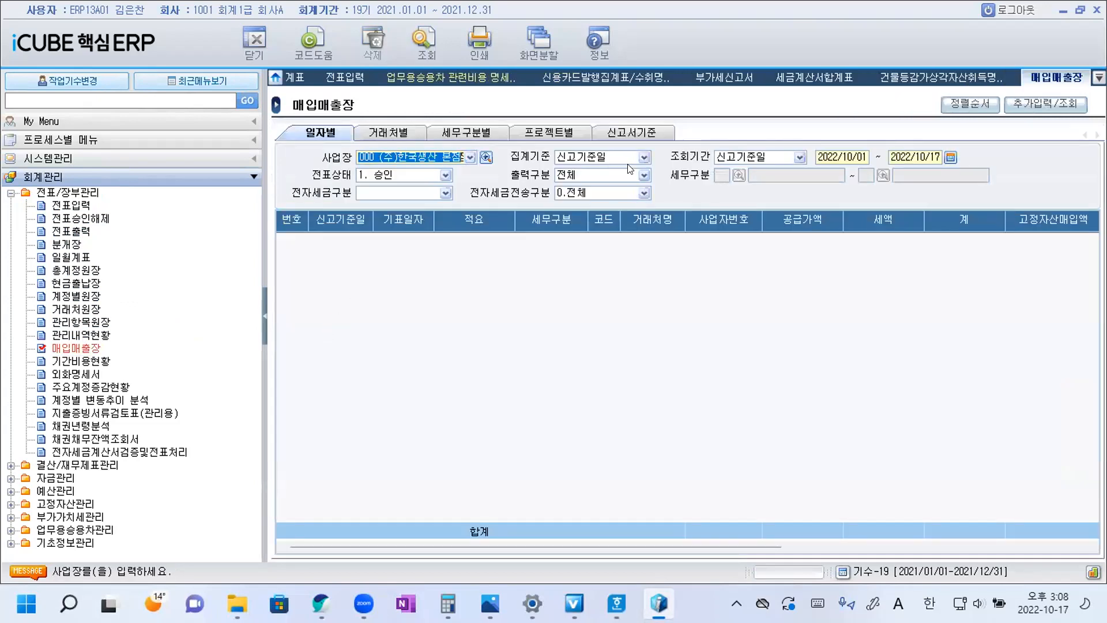
Switch the 매입매출장 to the 신고서기준 view and set its 사업장 to 2000 (주)한국생산 춘천지사.
left_click(631, 135)
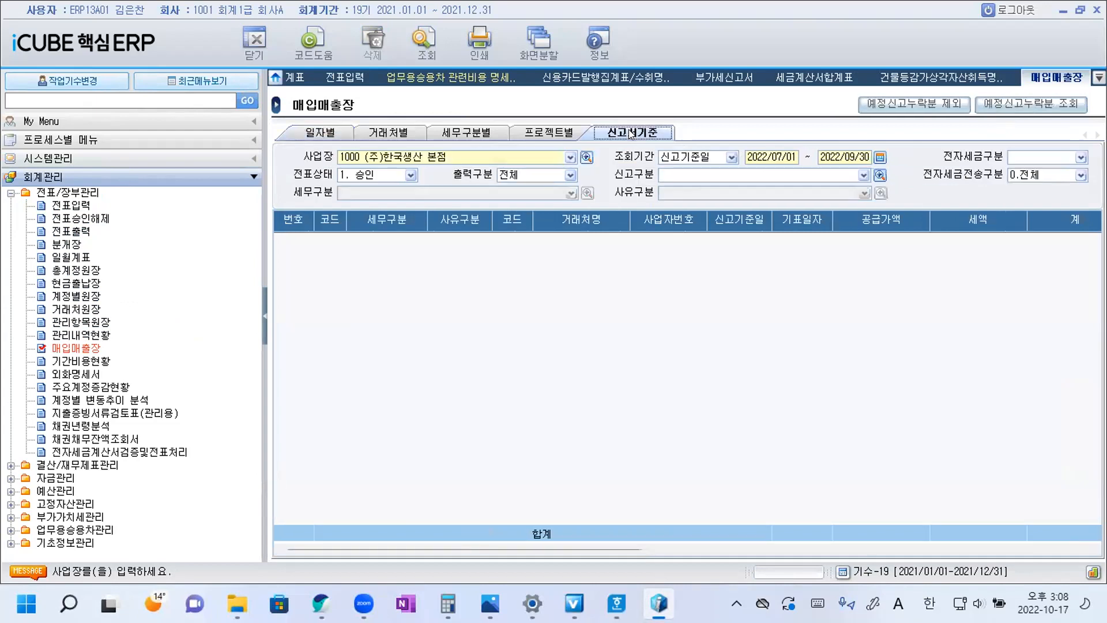
left_click(586, 157)
double_click(567, 272)
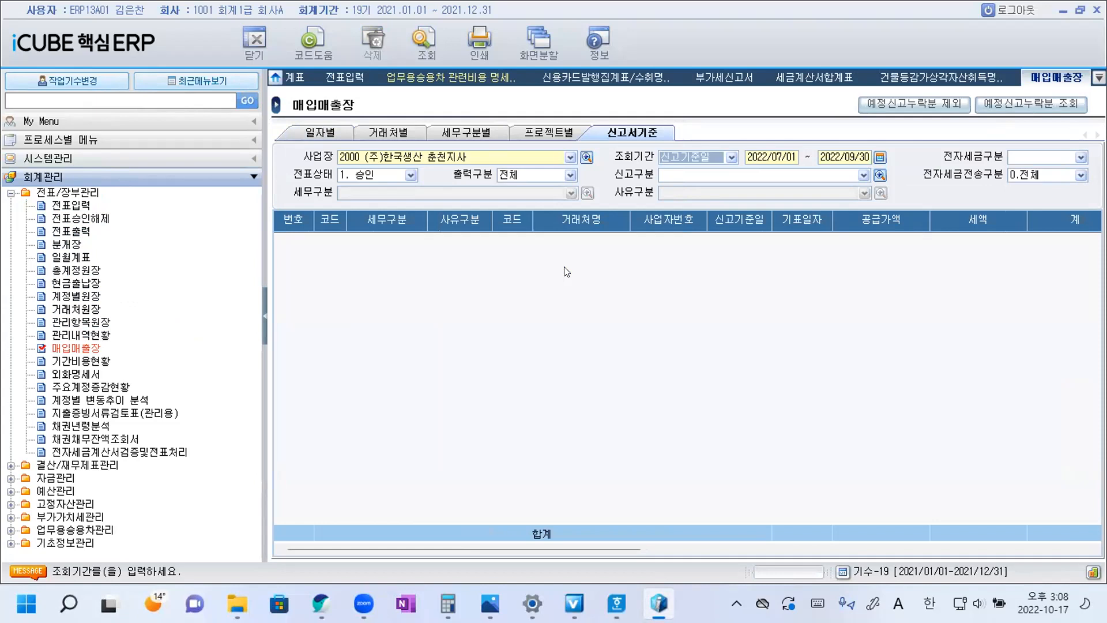
Query the 매입매출장 for the period 2021/10/01 to 2021/12/31 and restrict the list to the 예정신고누락분 entries.
left_click(880, 158)
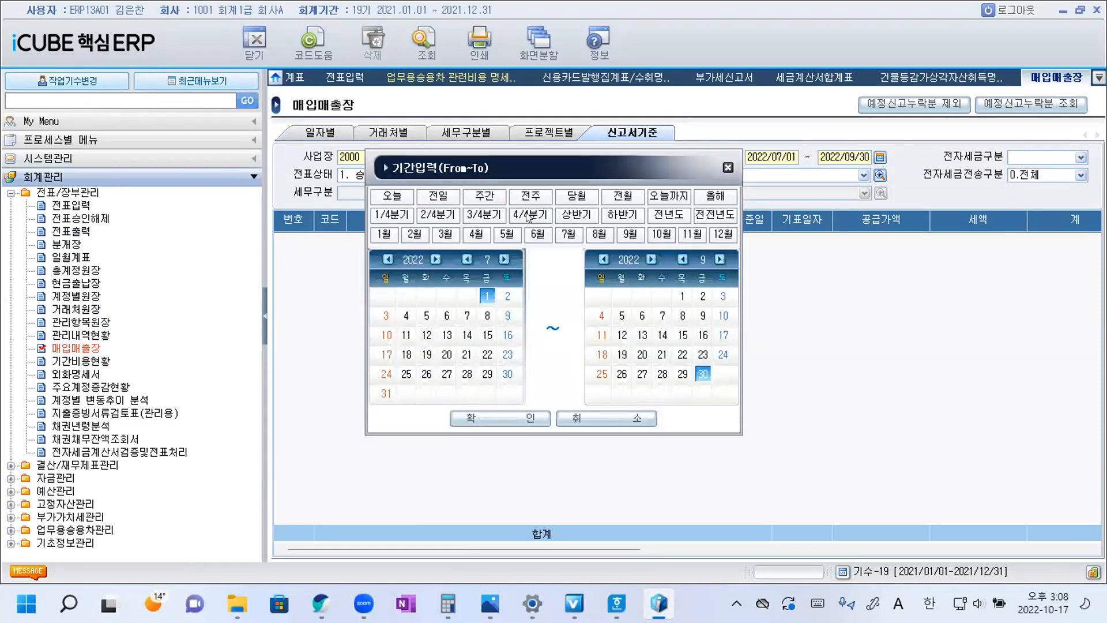
left_click(528, 215)
left_click(387, 259)
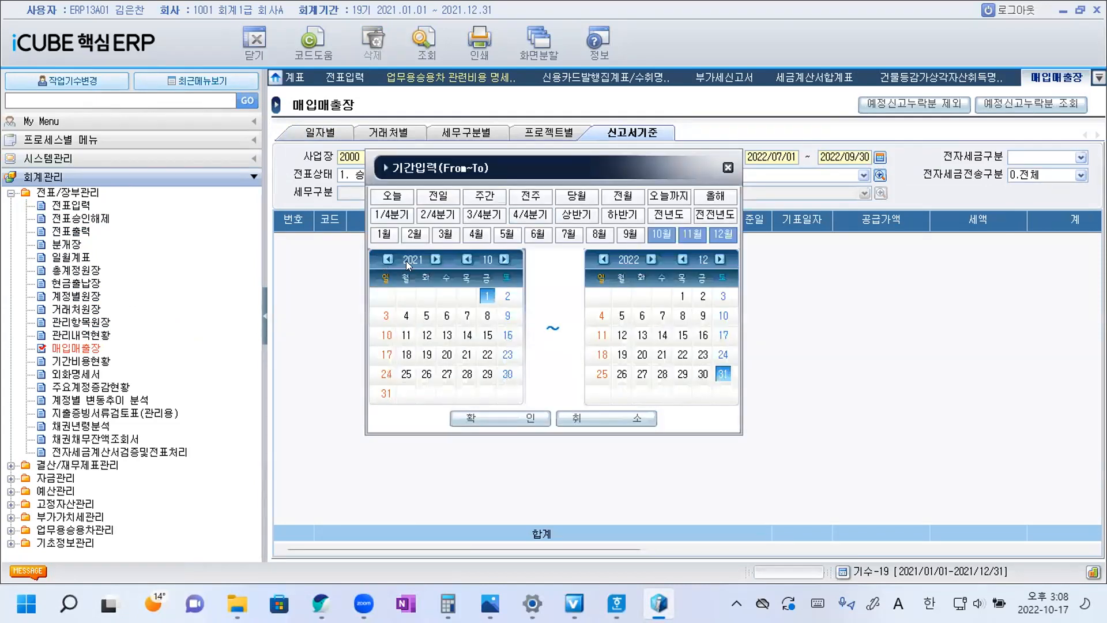
left_click(603, 260)
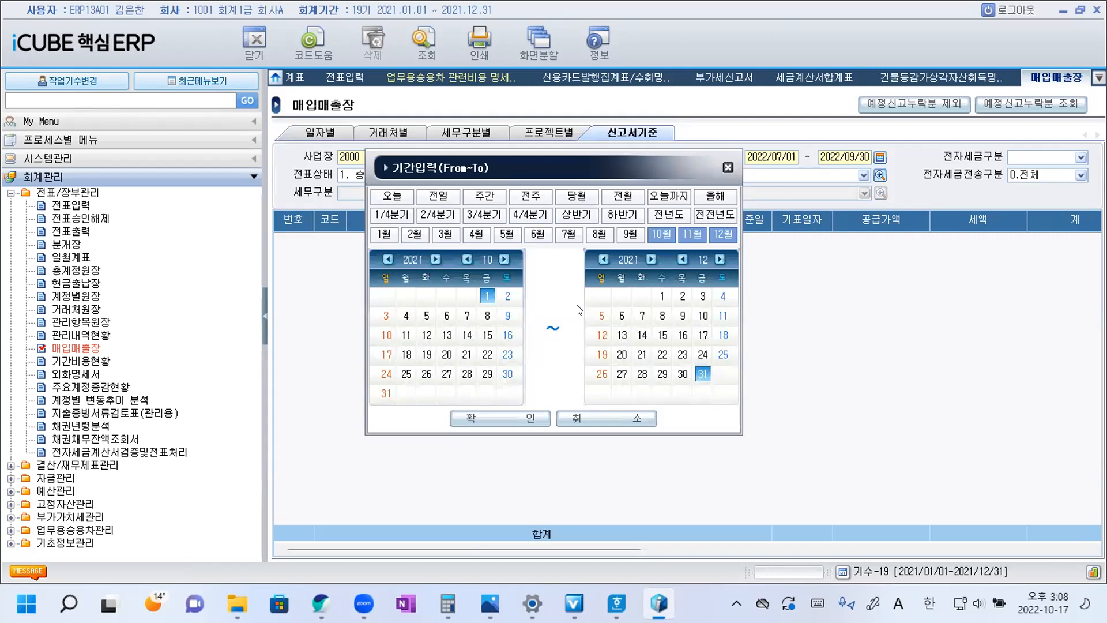
left_click(512, 422)
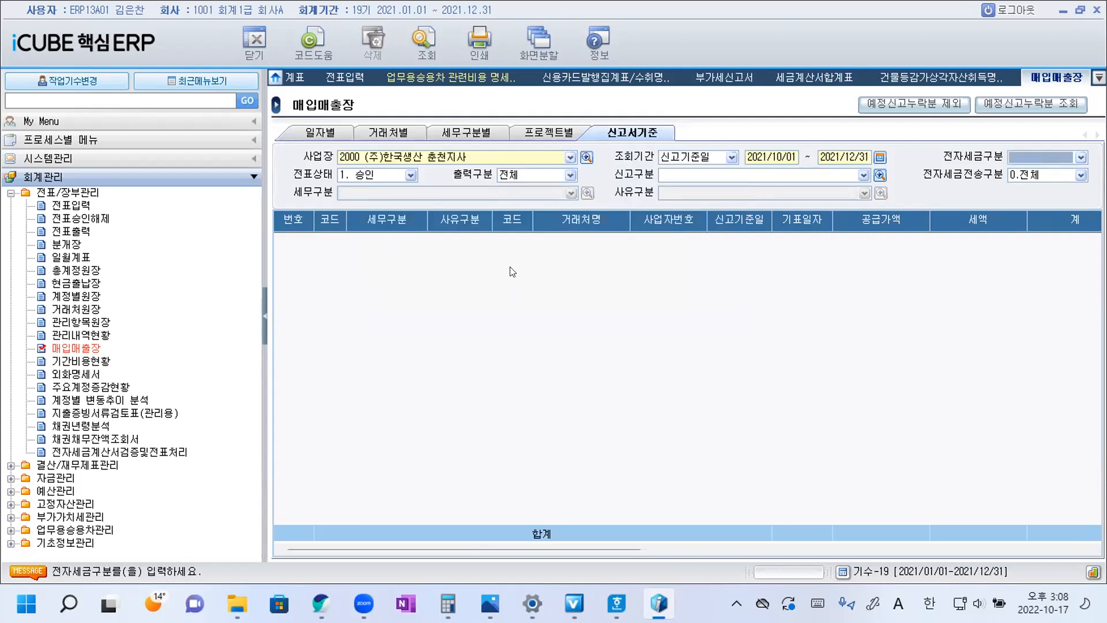
left_click(423, 41)
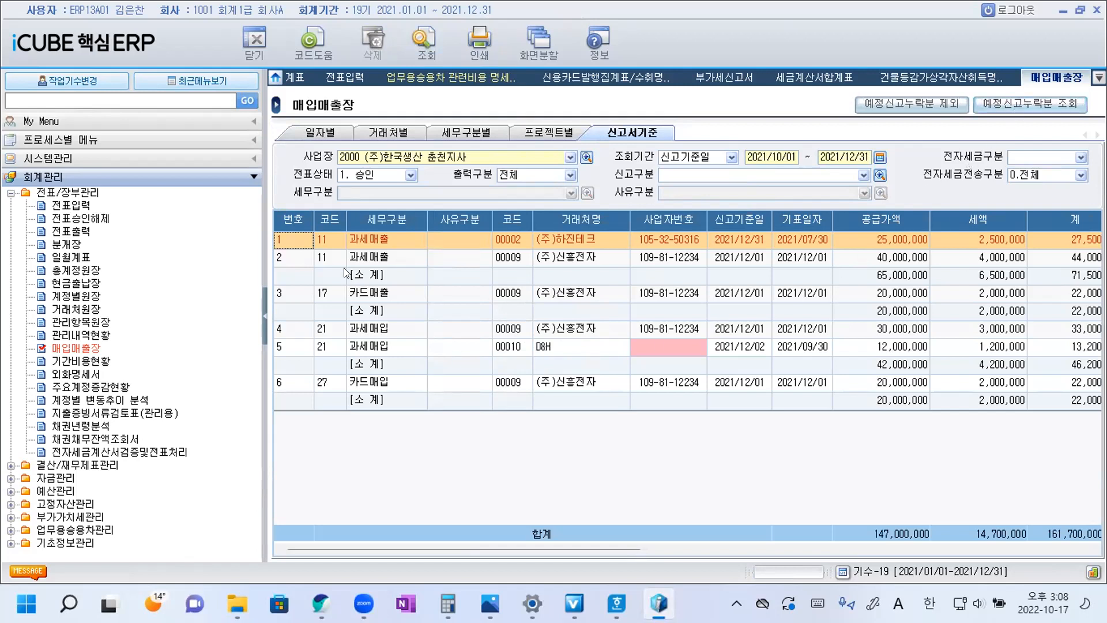
left_click(1042, 104)
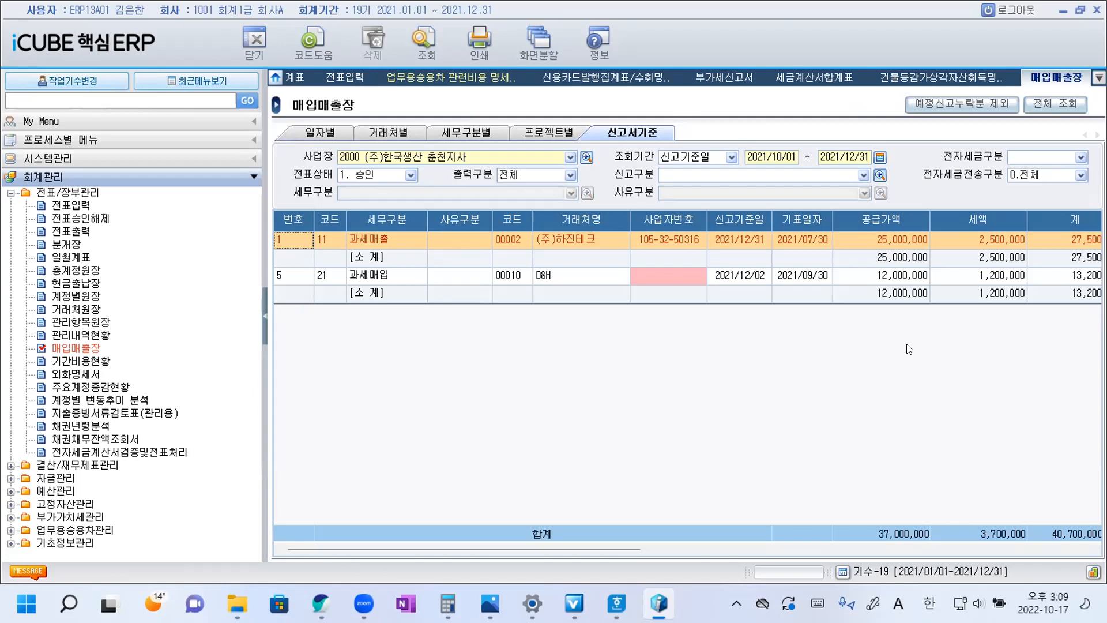
Check the 과세매입 entry in the 매입매출장, then switch to Hangul and insert ② at the end of question 20's sentence.
left_click(372, 277)
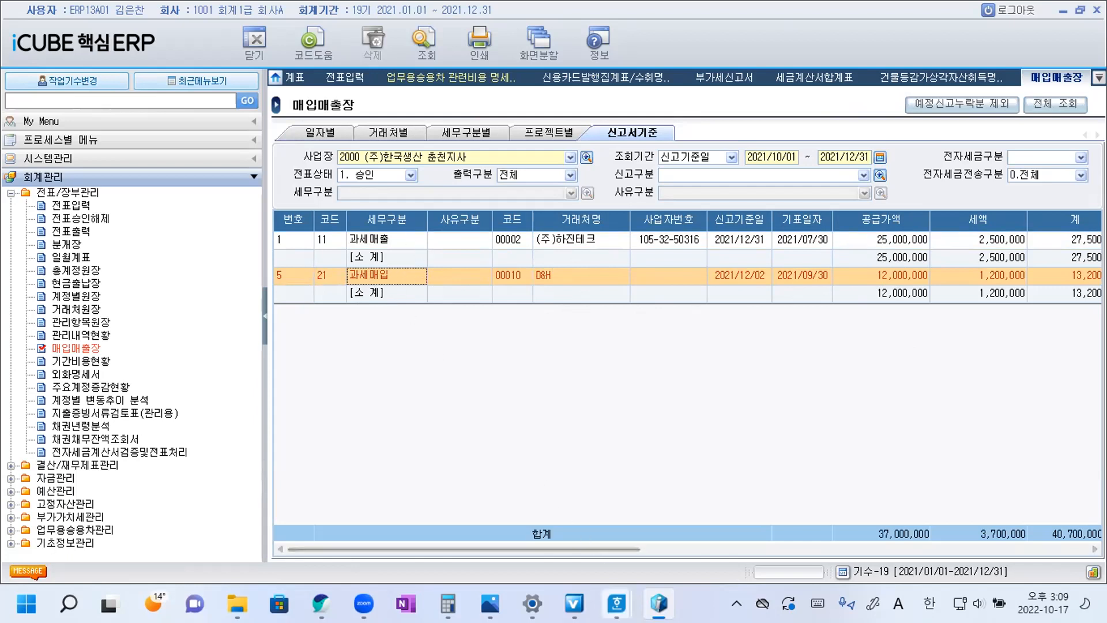
mouse_move(616, 603)
left_click(679, 524)
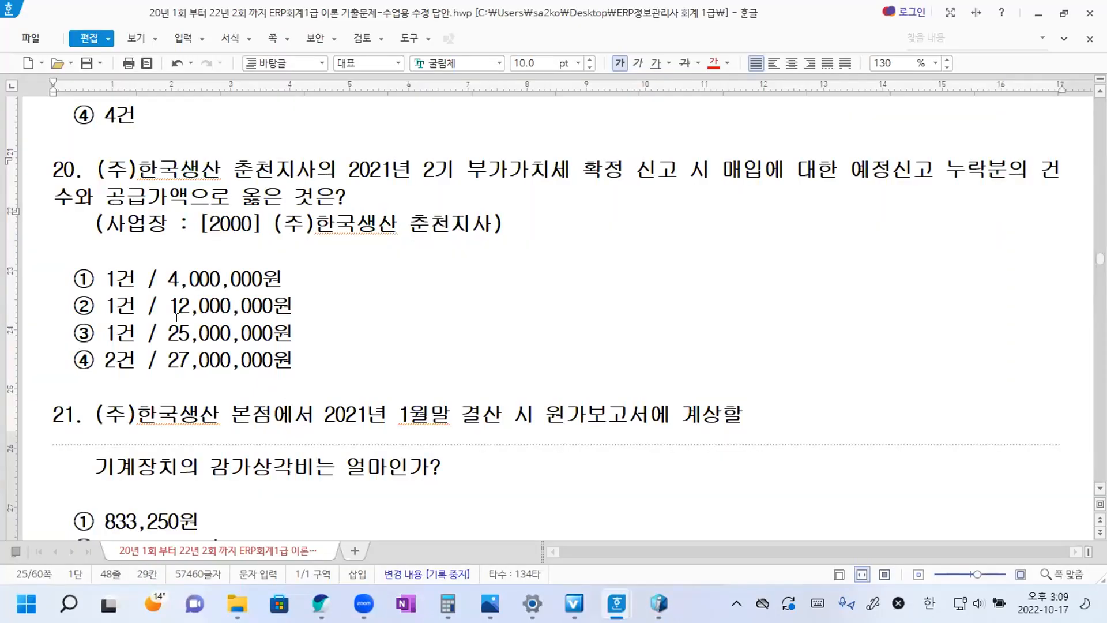
left_click_drag(72, 303, 83, 304)
key("ctrl+c")
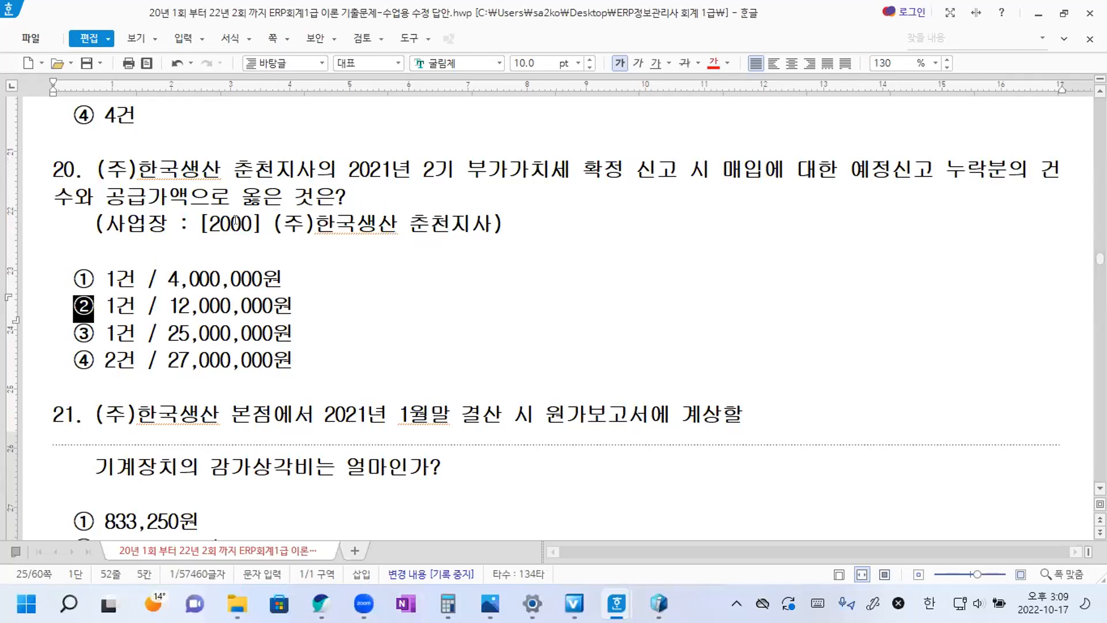
left_click(391, 192)
key("ctrl+v")
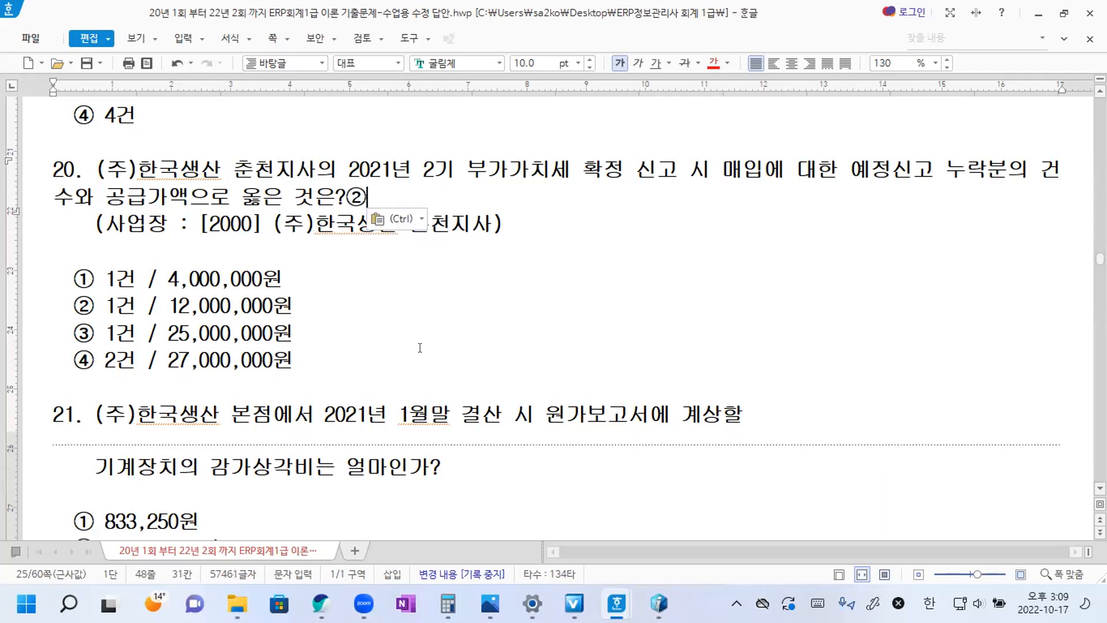
scroll(420, 348, "down", 3)
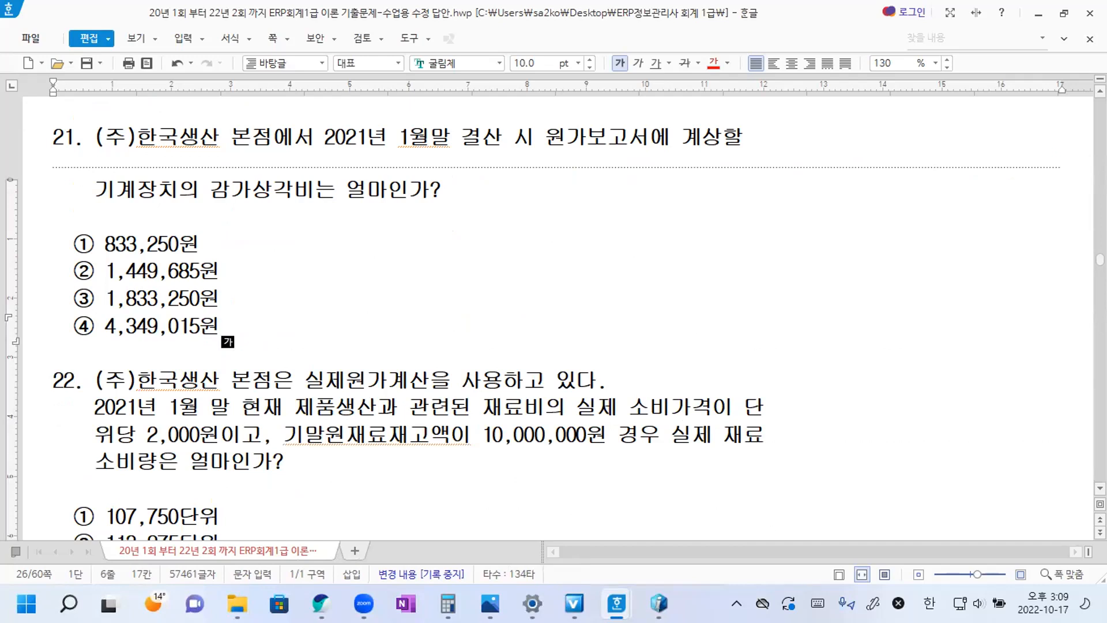
Log out of iCUBE, saving the modified 부가세신고서 data, and log back in.
left_click(1016, 16)
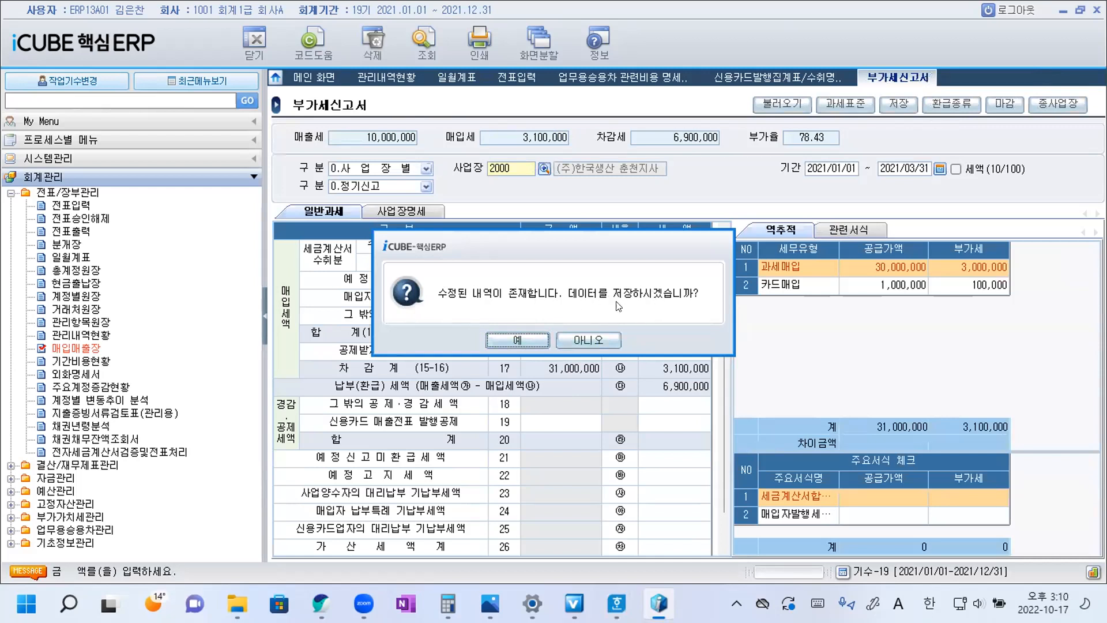
left_click(524, 340)
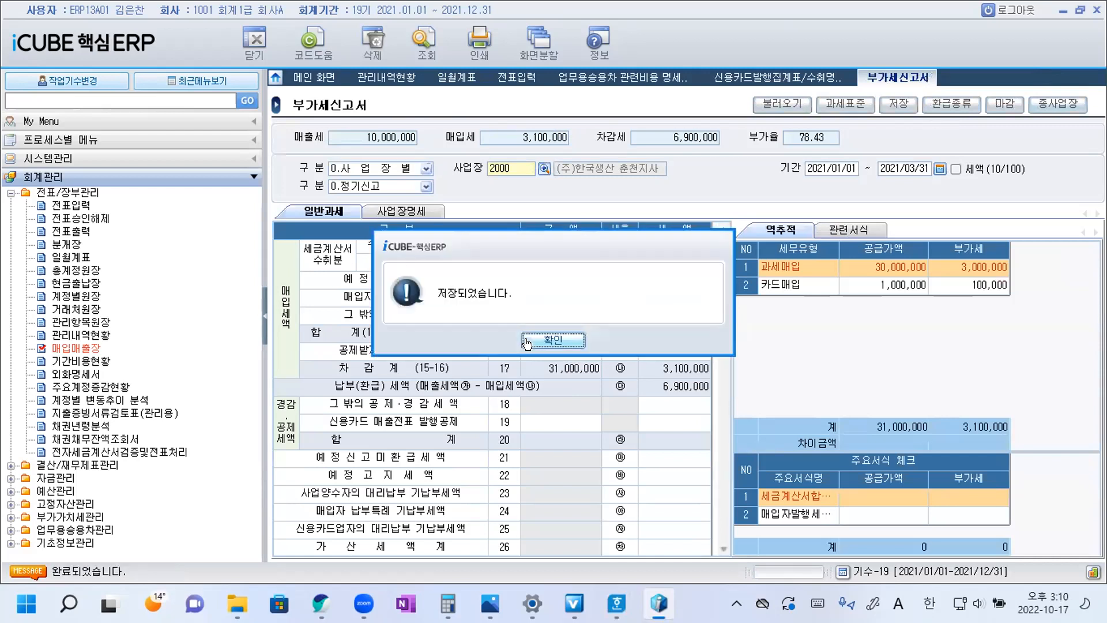
left_click(552, 341)
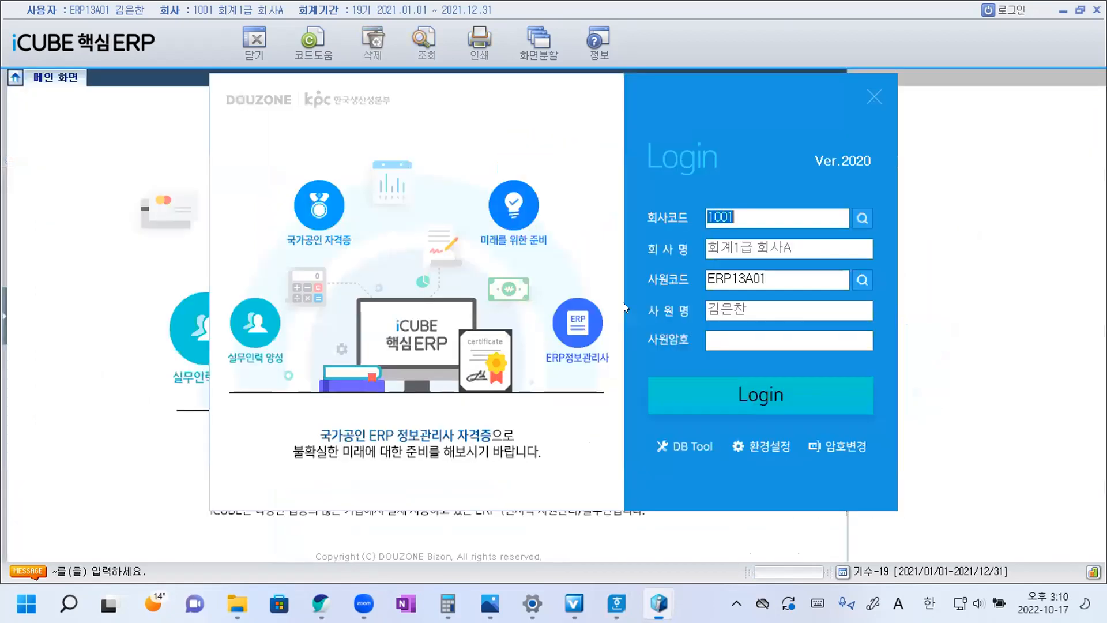
left_click(761, 395)
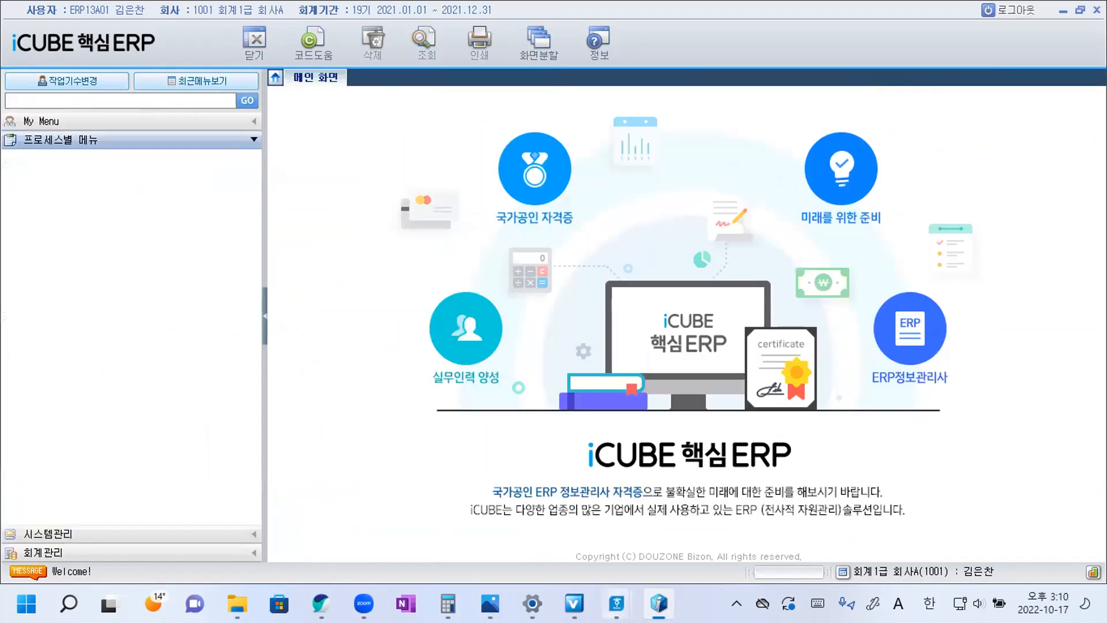
Switch to Hangul and join question 21's broken sentence so that 계상할 기계장치의 reads continuously without a line break or extra spaces.
mouse_move(617, 603)
left_click(676, 544)
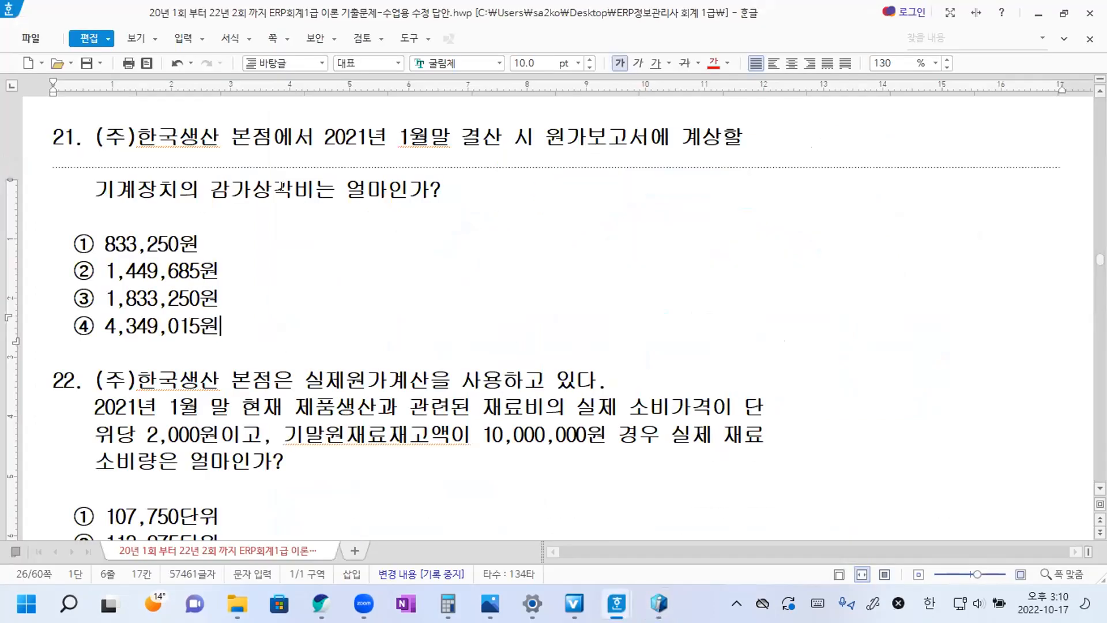
left_click_drag(737, 130, 88, 179)
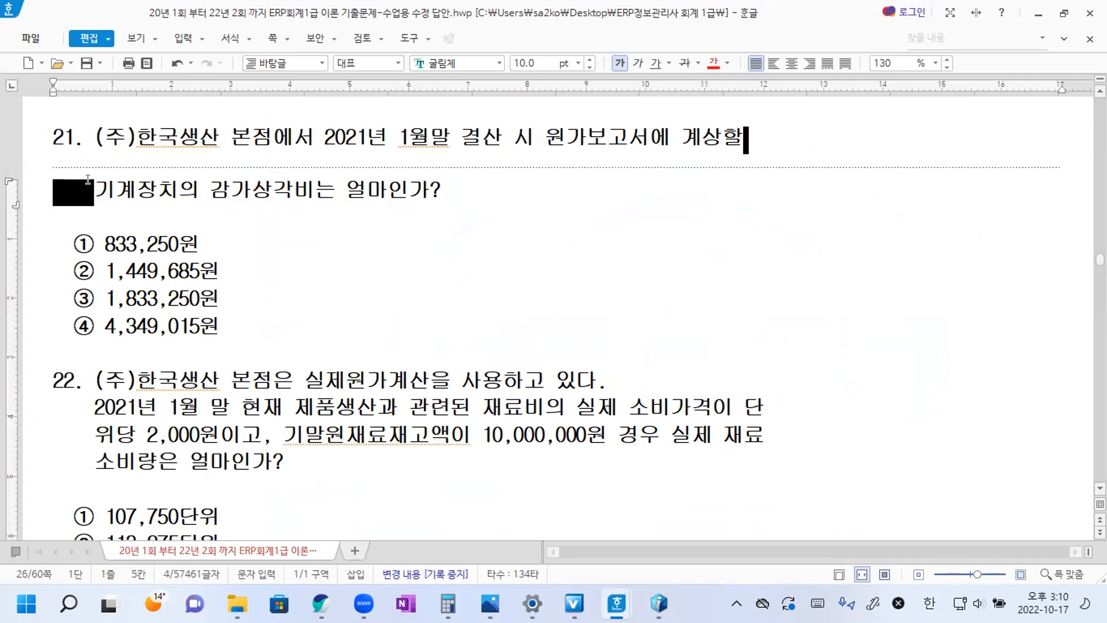
key("Delete")
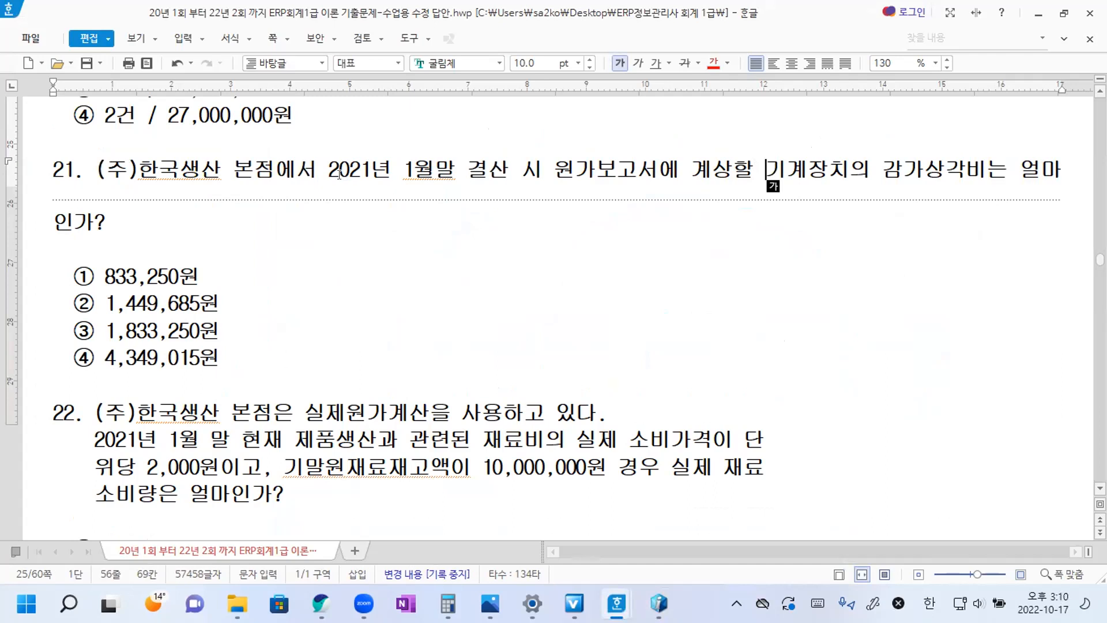
Color the phrase 2021년 1월말 결산 시 red in question 21.
left_click_drag(331, 169, 541, 153)
left_click(712, 63)
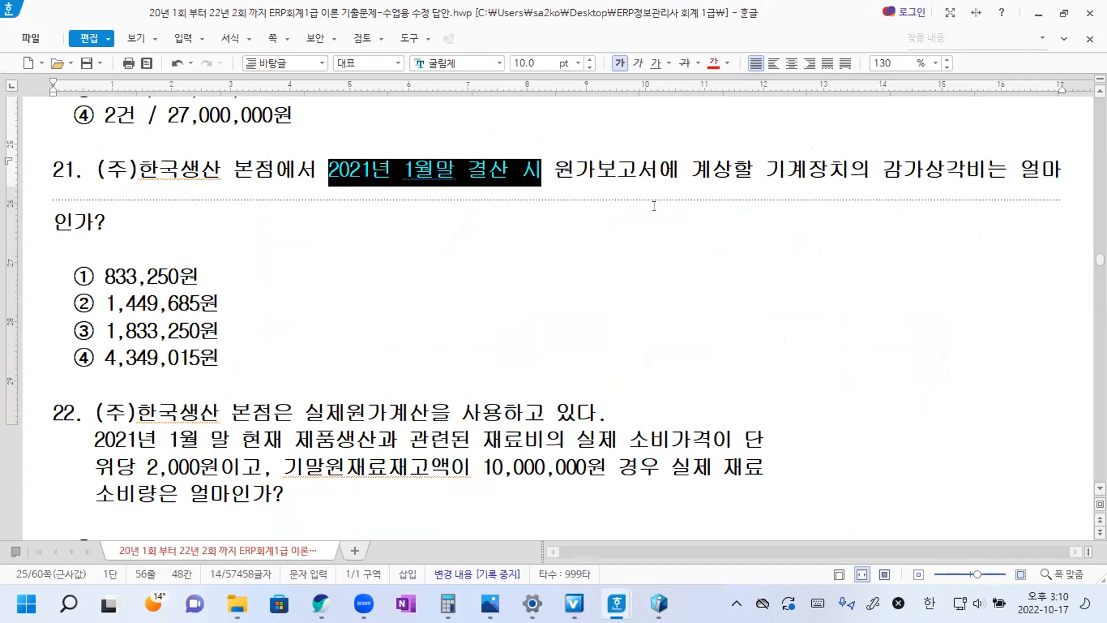
key("Down")
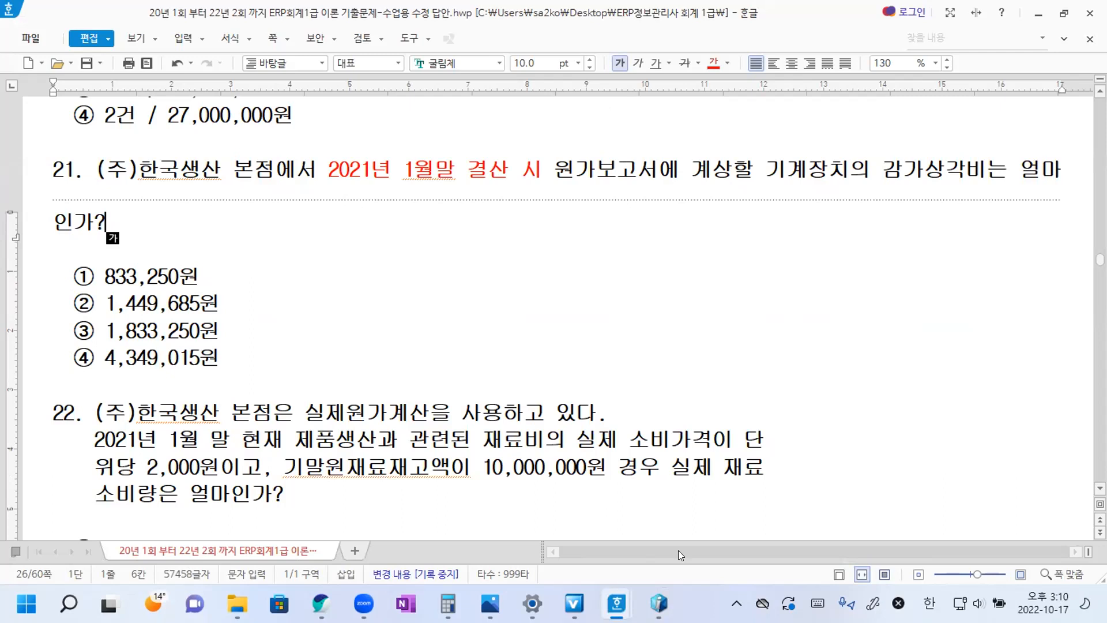
Switch to iCUBE and try to open 감가상각비현황 under 고정자산관리.
key("alt+Tab")
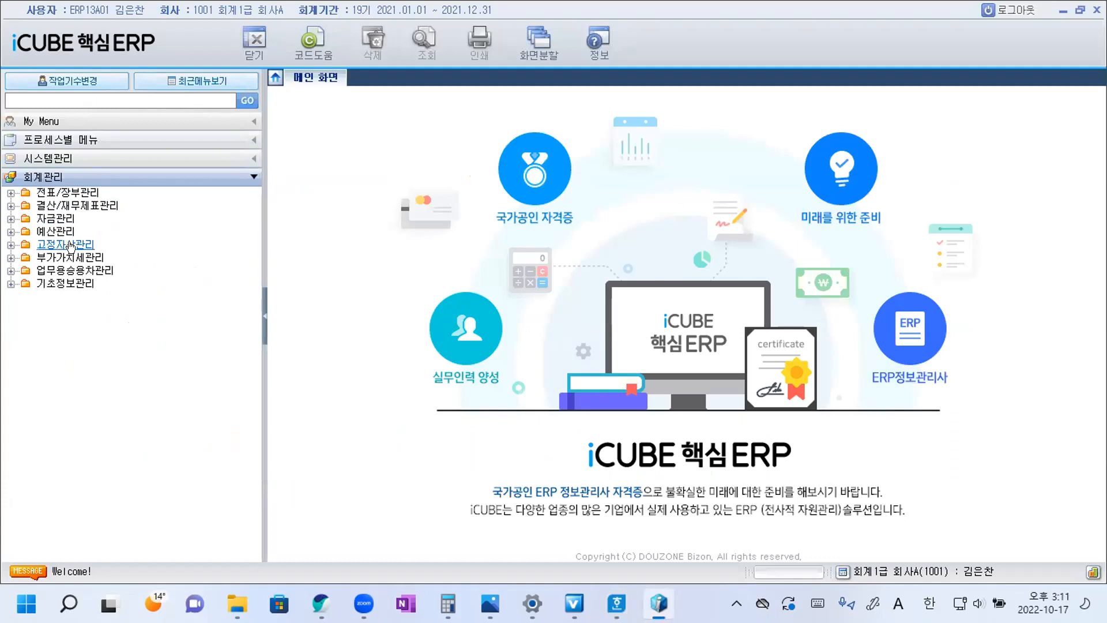
double_click(69, 245)
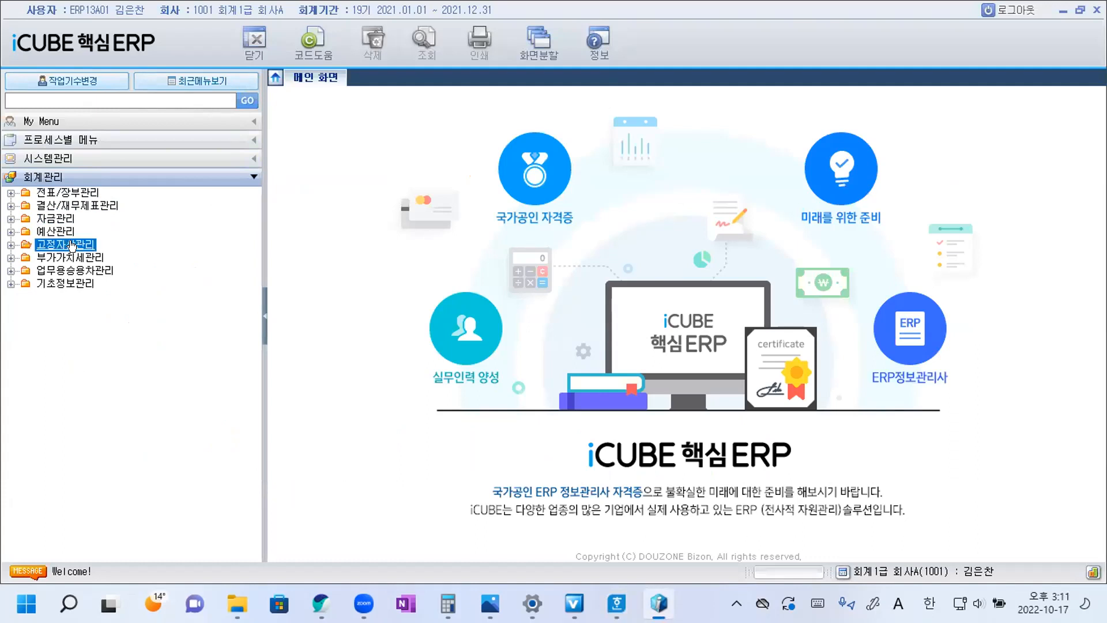
left_click(85, 271)
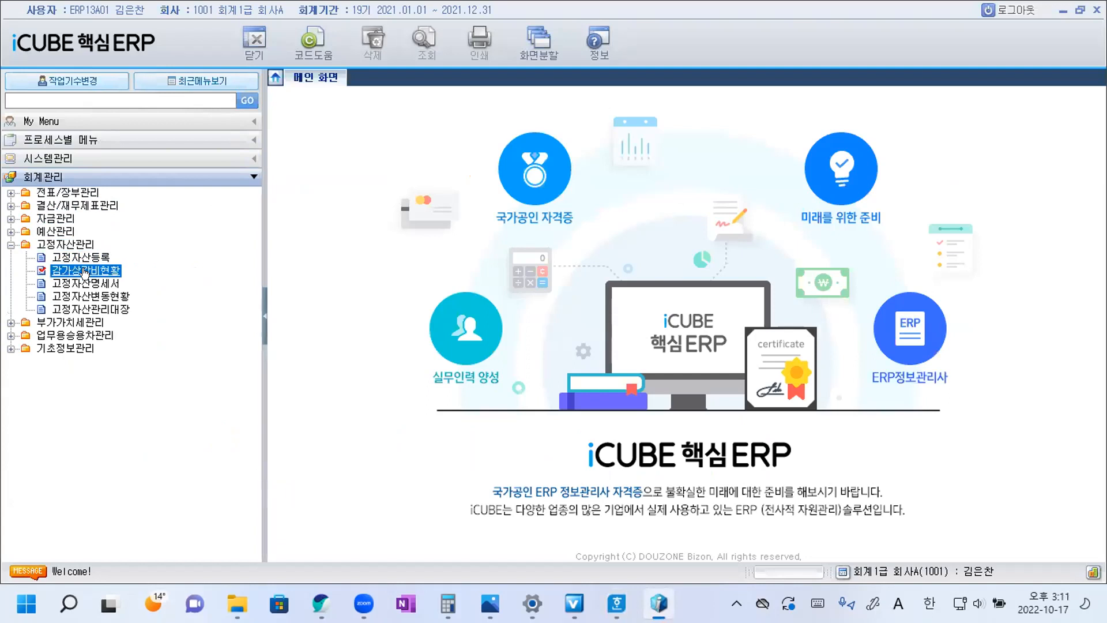
double_click(85, 271)
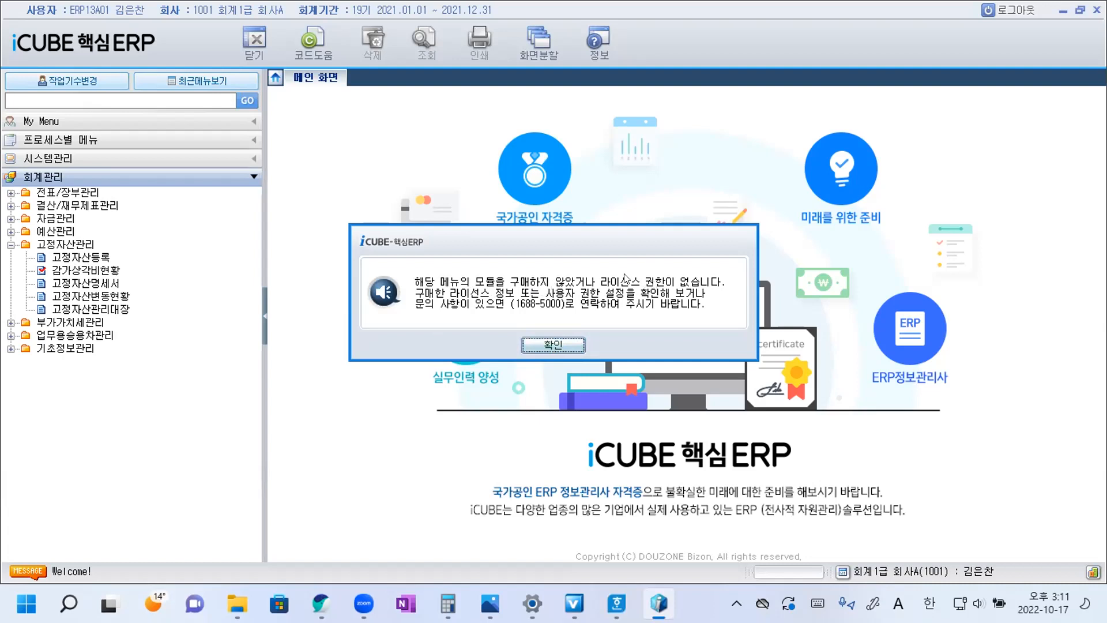
left_click(559, 346)
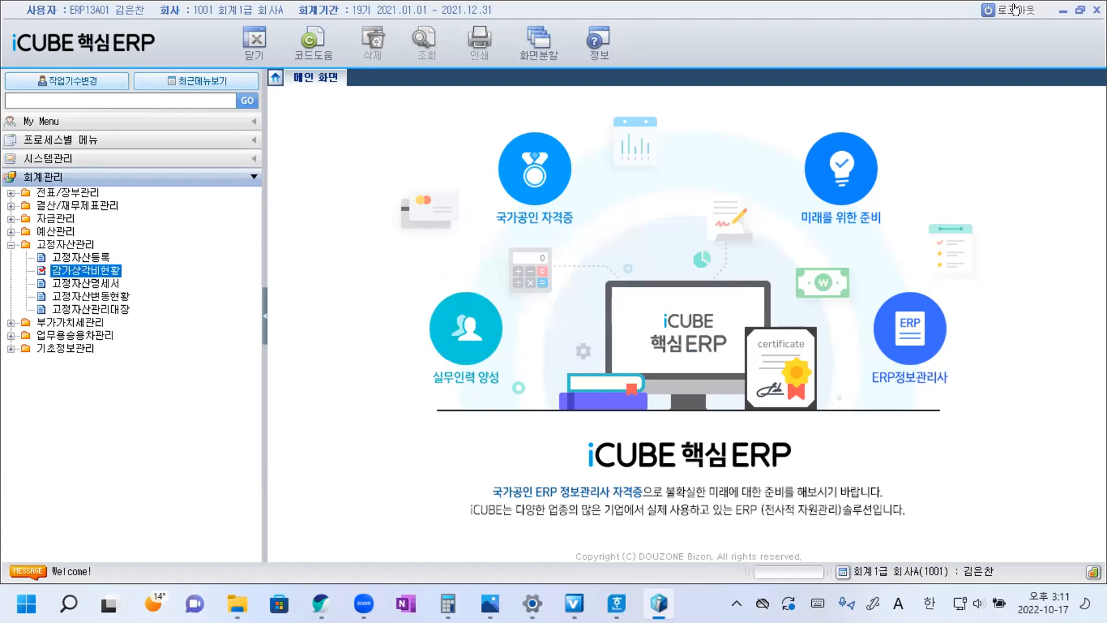
Log out of iCUBE and log back in, then open 감가상각비현황 under 고정자산관리 in 회계관리.
left_click(1008, 10)
left_click(752, 394)
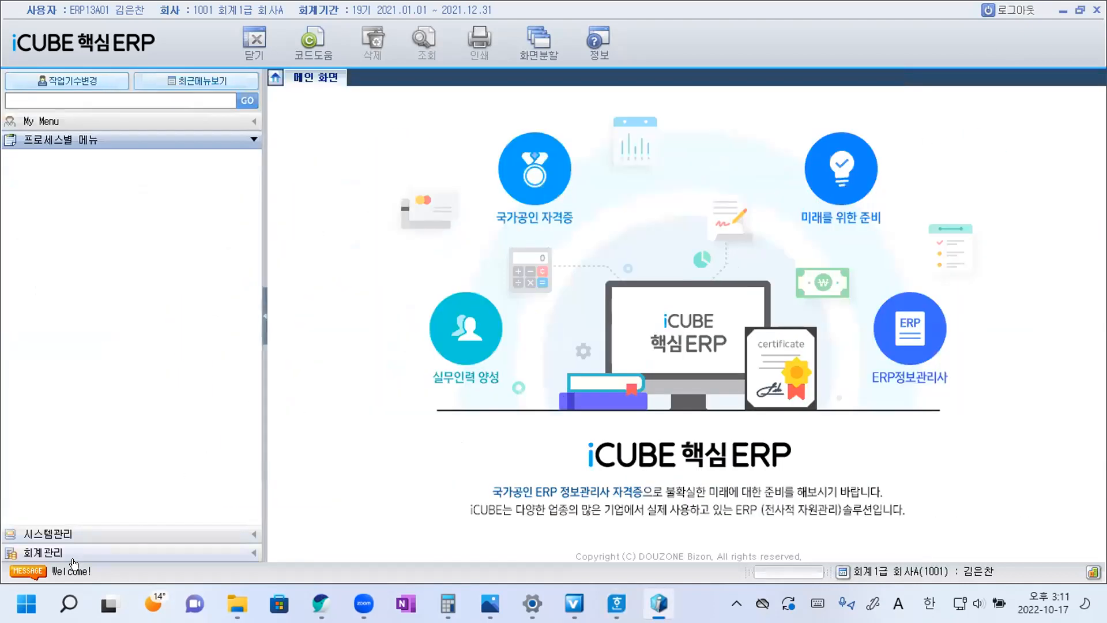
left_click(62, 553)
double_click(64, 244)
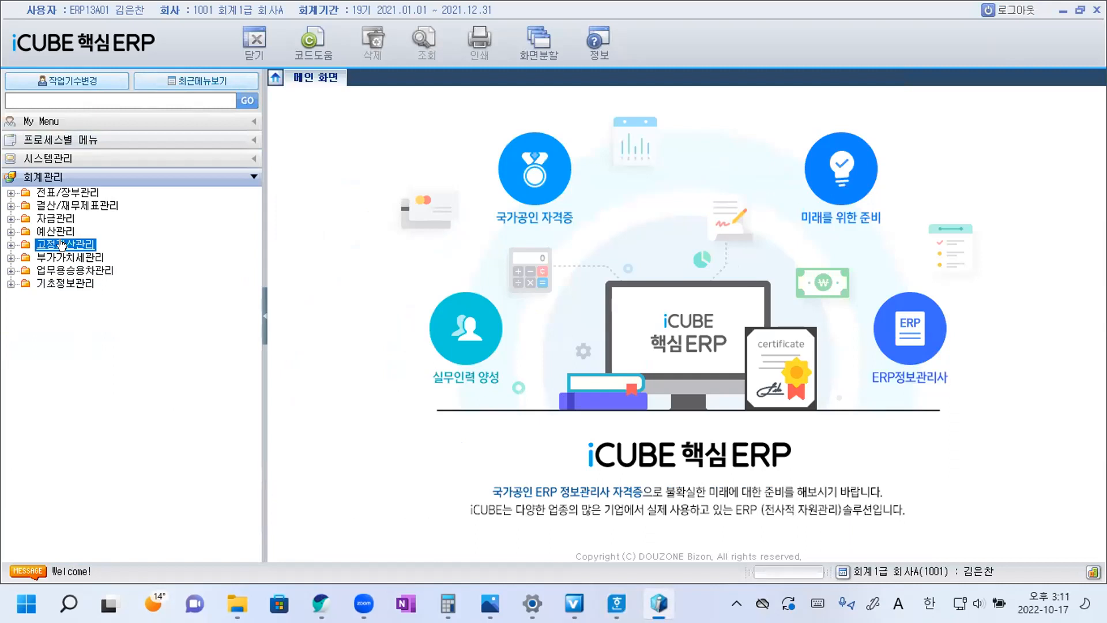
double_click(92, 271)
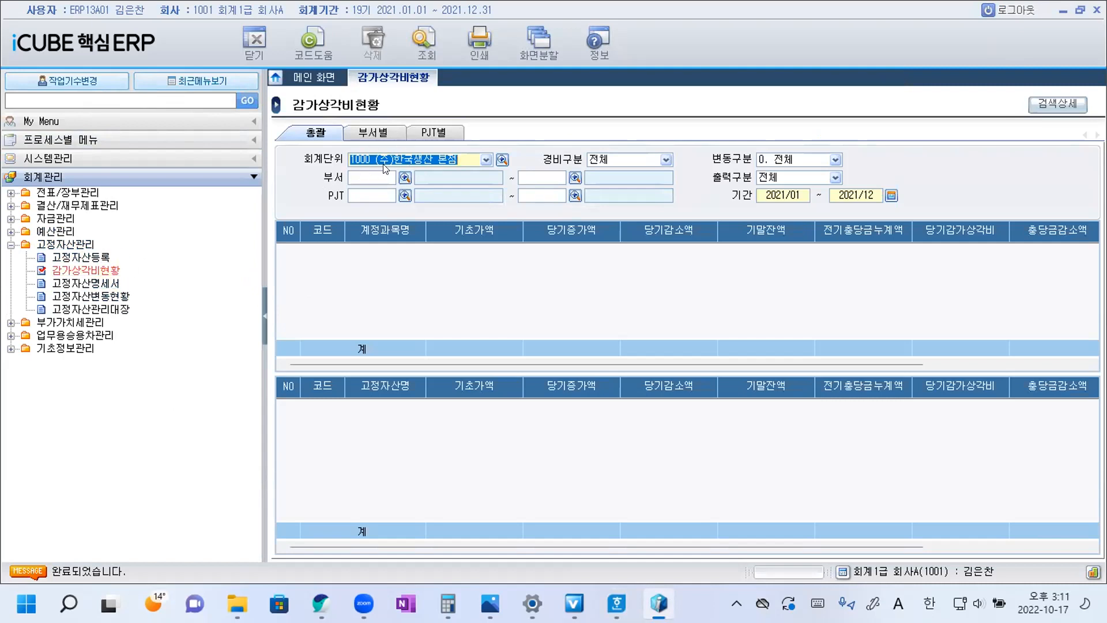
Query the 감가상각비현황 for 경비구분 1. 500번대 and the period 2021/01 to 2021/01, and review each asset account's 당기감가상각비.
left_click(667, 160)
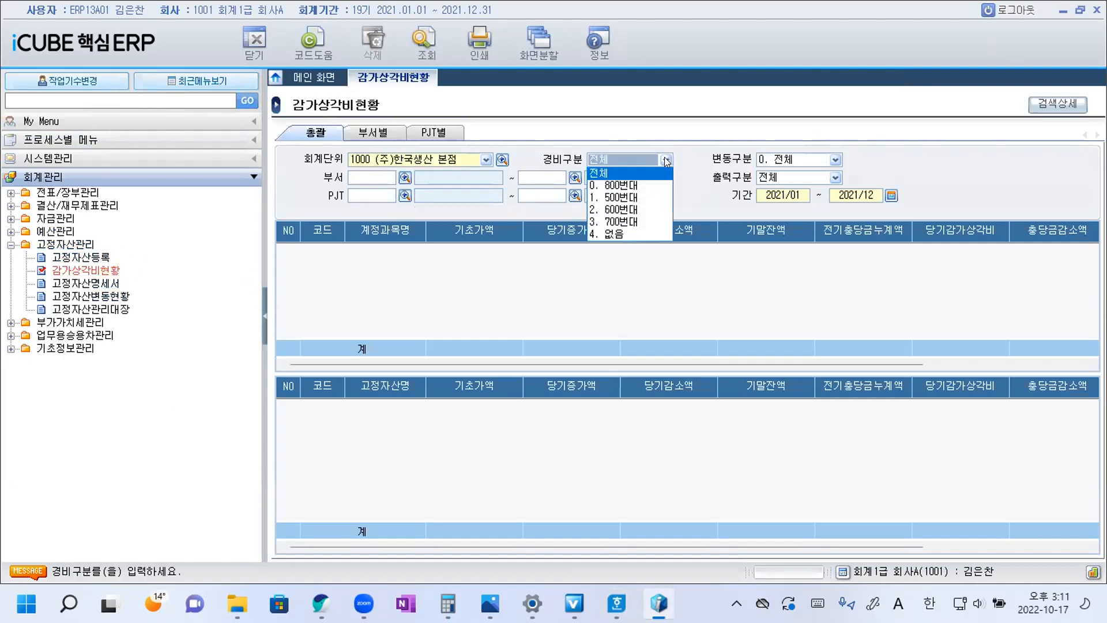
left_click(631, 199)
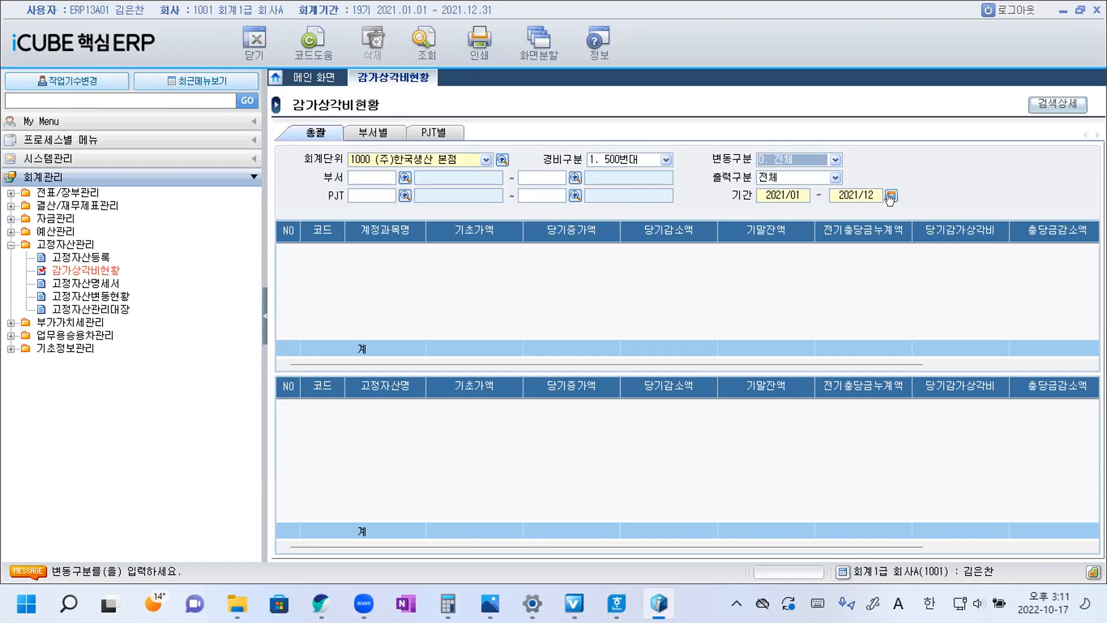
left_click(891, 196)
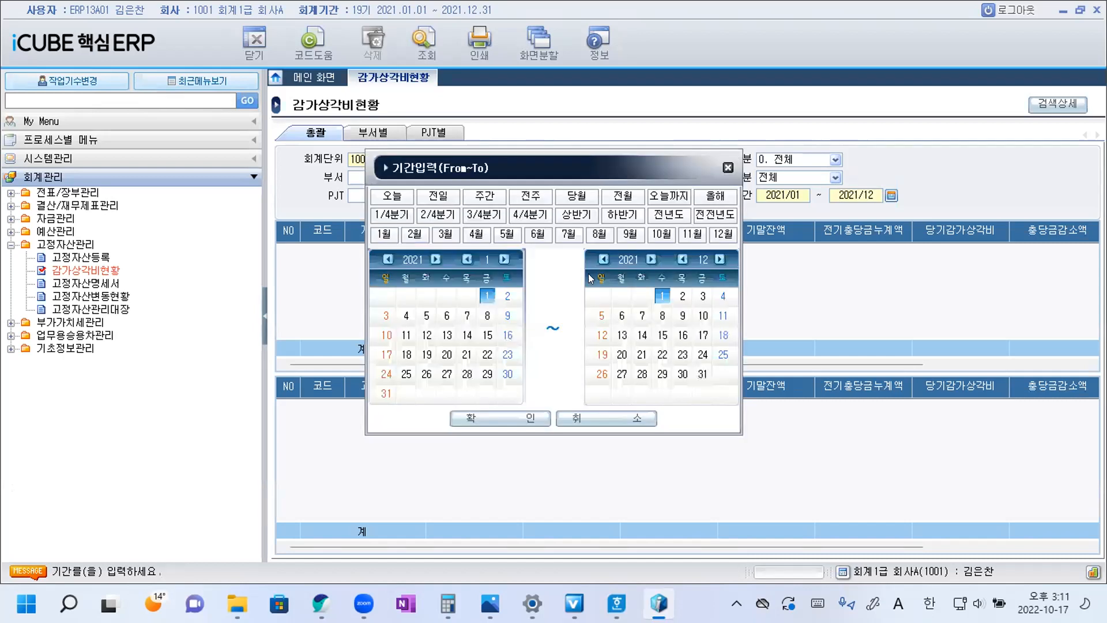
left_click(384, 234)
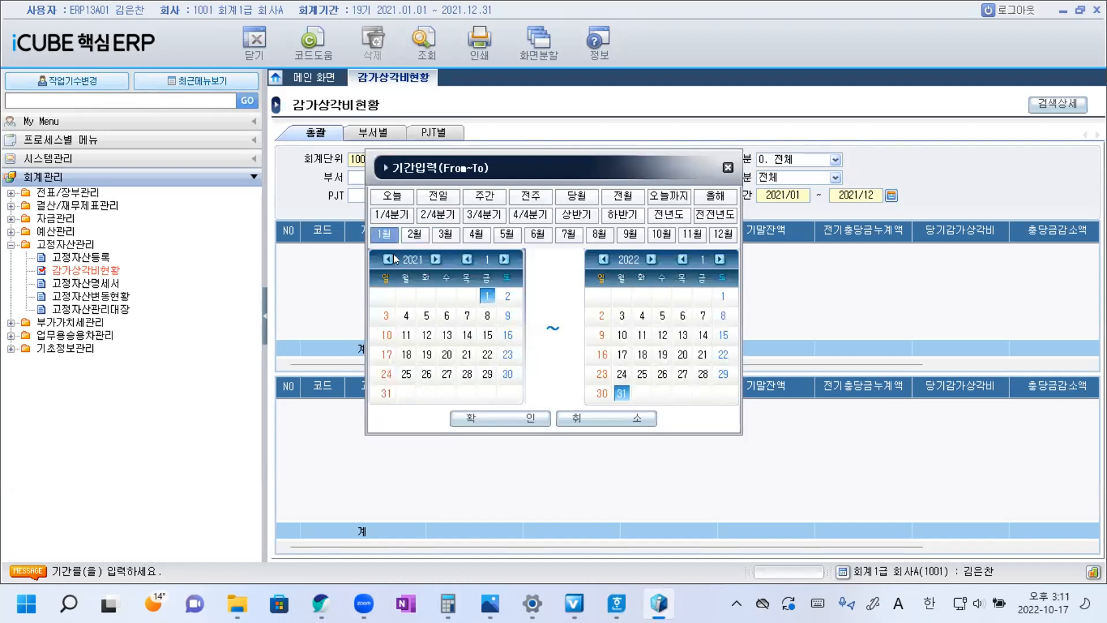
left_click(499, 418)
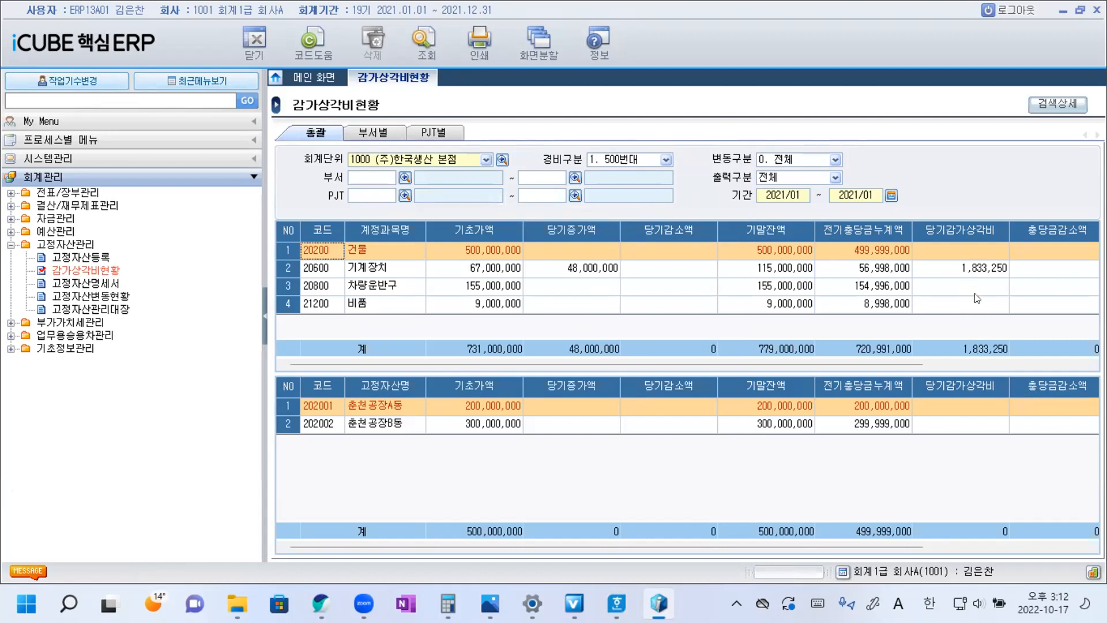
left_click(979, 270)
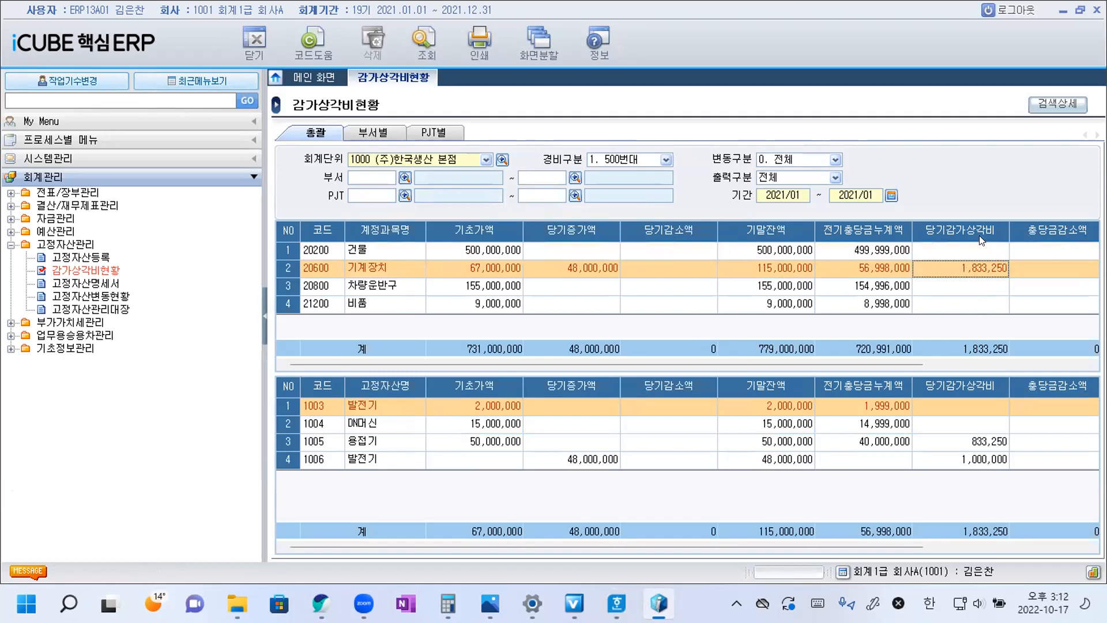
left_click(957, 251)
left_click(962, 286)
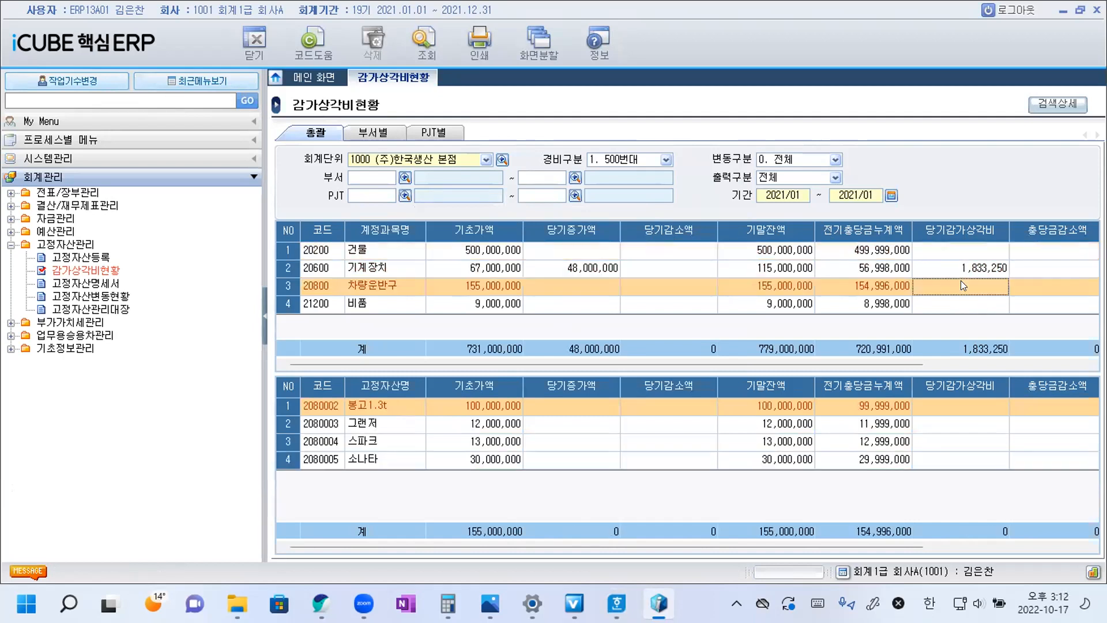
left_click(960, 303)
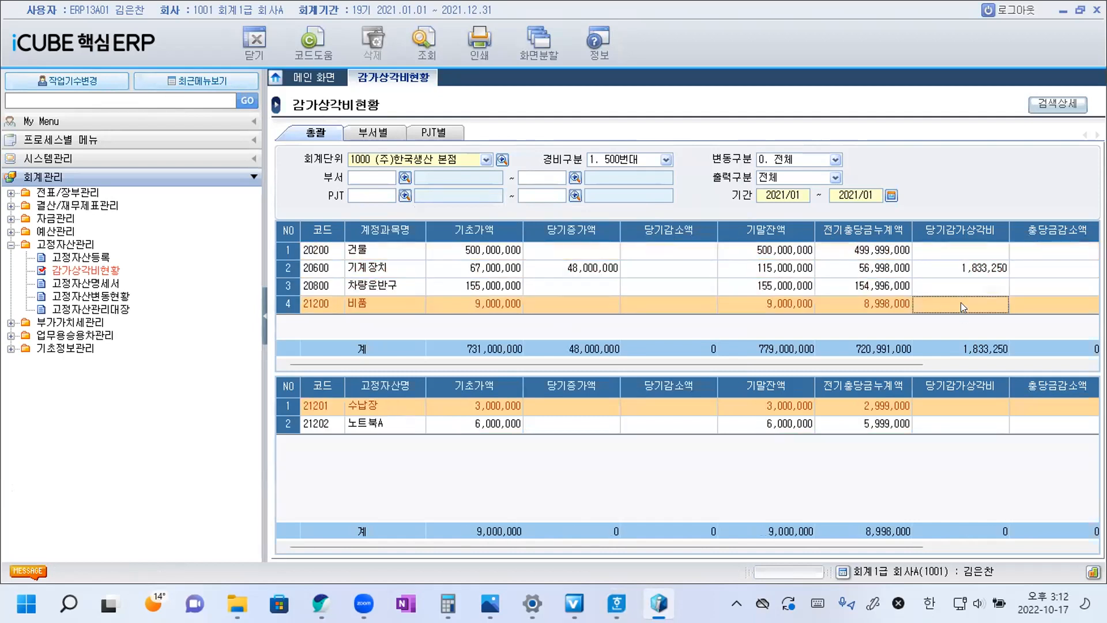
left_click(965, 266)
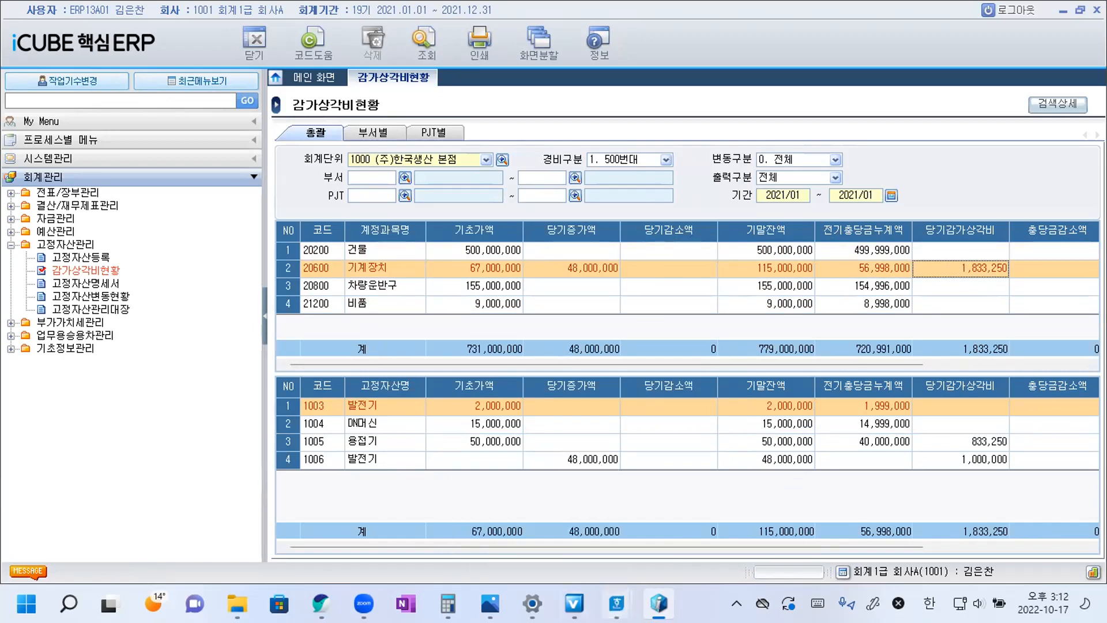
Switch to Hangul and insert ③ at the end of question 21's sentence.
key("alt+Tab")
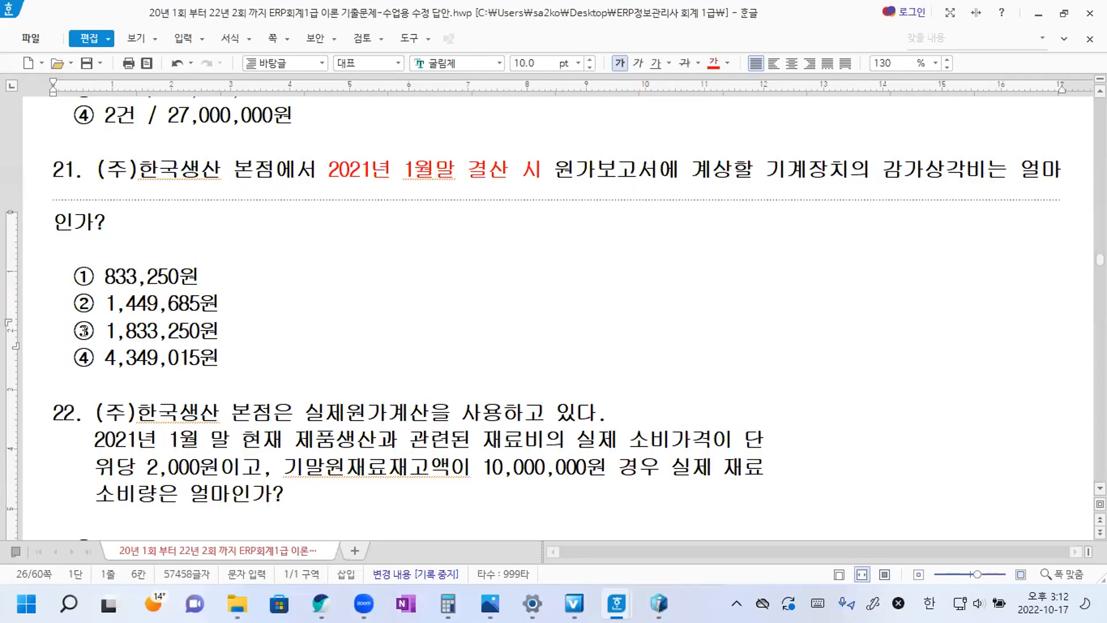
double_click(84, 331)
key("ctrl+c")
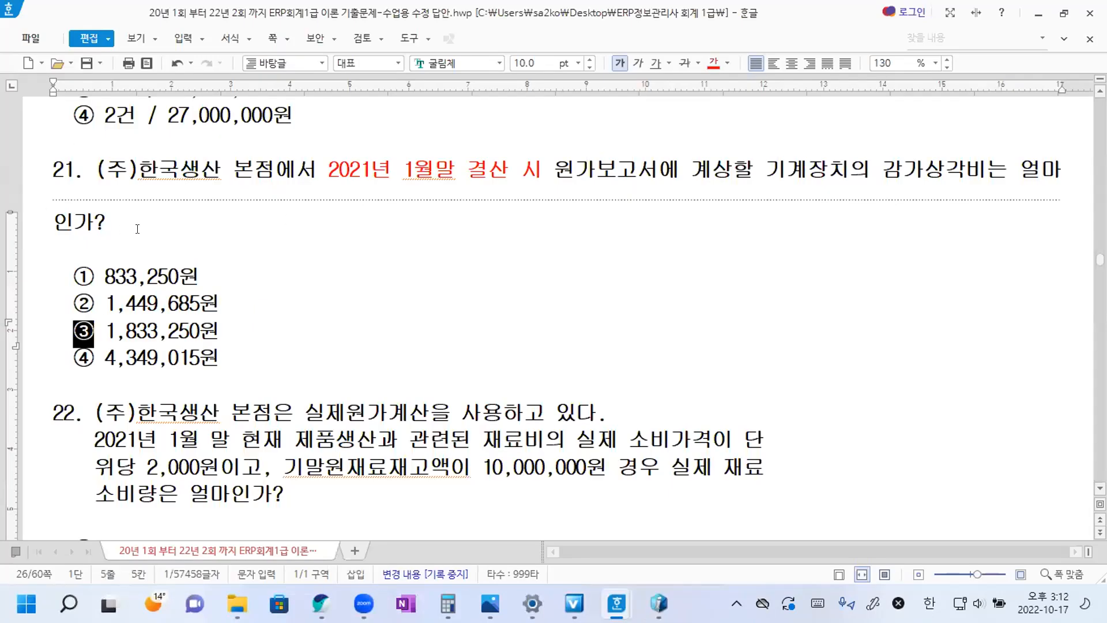
left_click(146, 229)
key("ctrl+v")
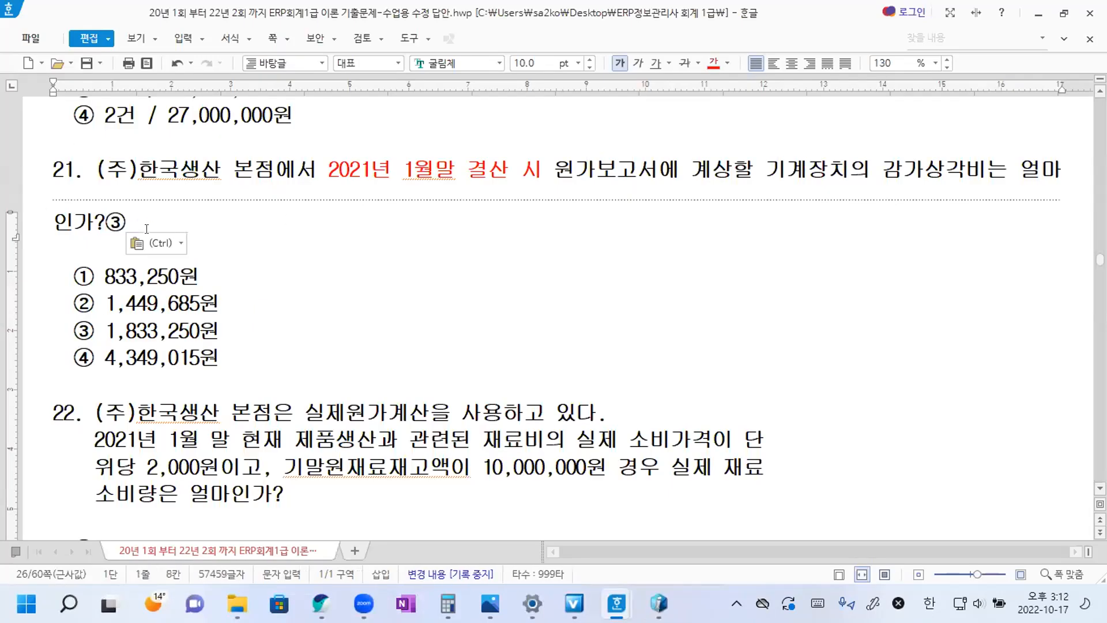
scroll(327, 316, "down", 2)
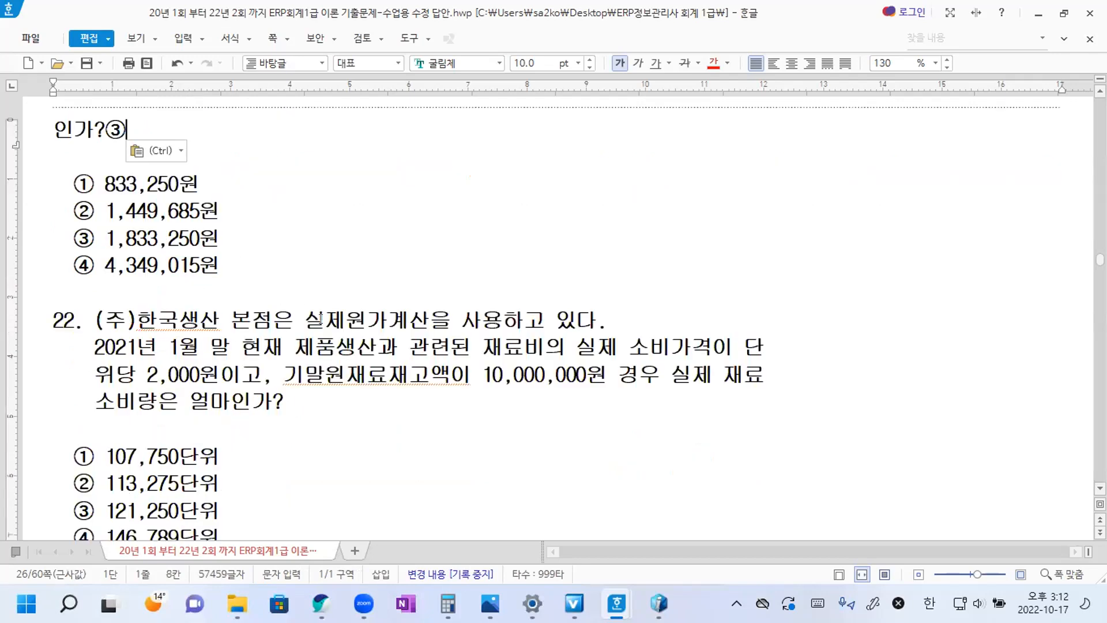
Join the broken lines of question 22 by removing the line breaks after 단 and 재료 and their leading indents.
scroll(566, 307, "down", 4)
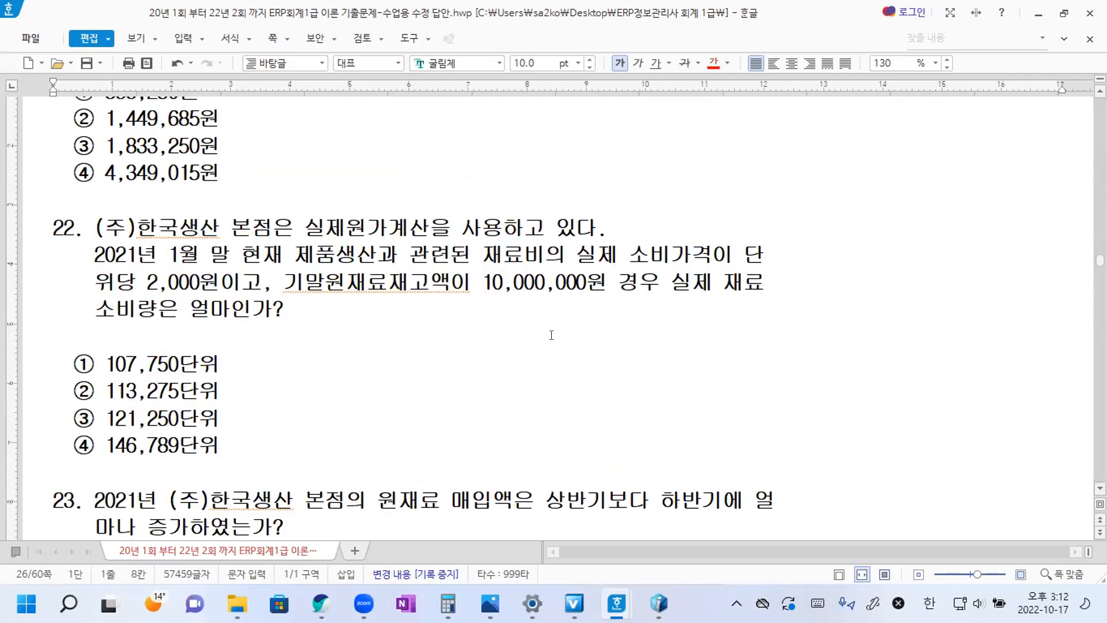
left_click(230, 347)
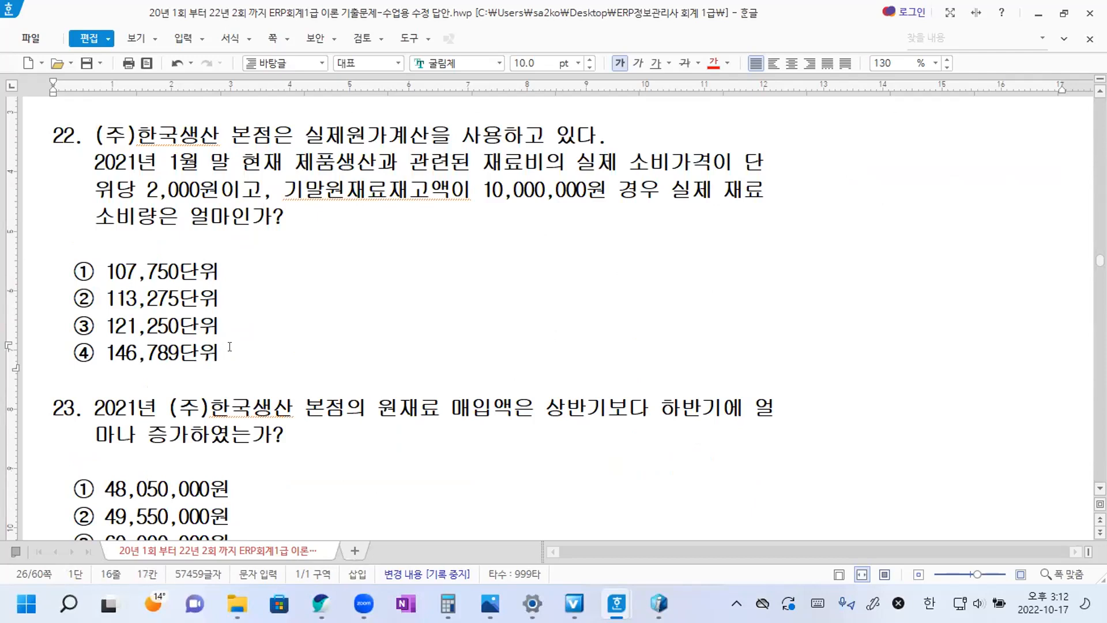
left_click(611, 135)
scroll(611, 135, "up", 1)
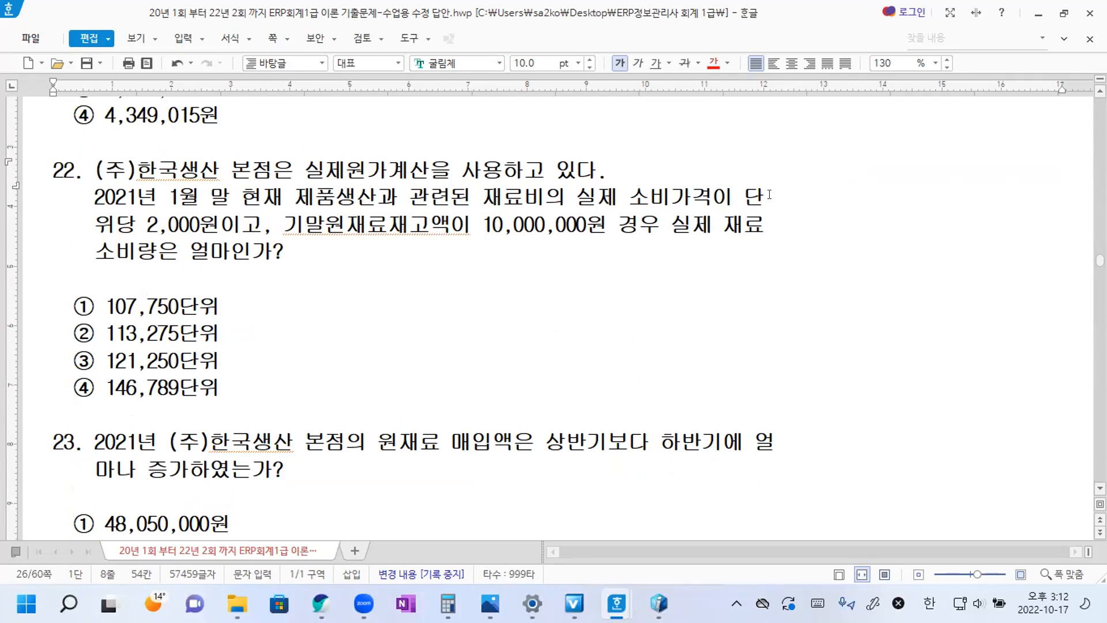
left_click_drag(769, 194, 92, 226)
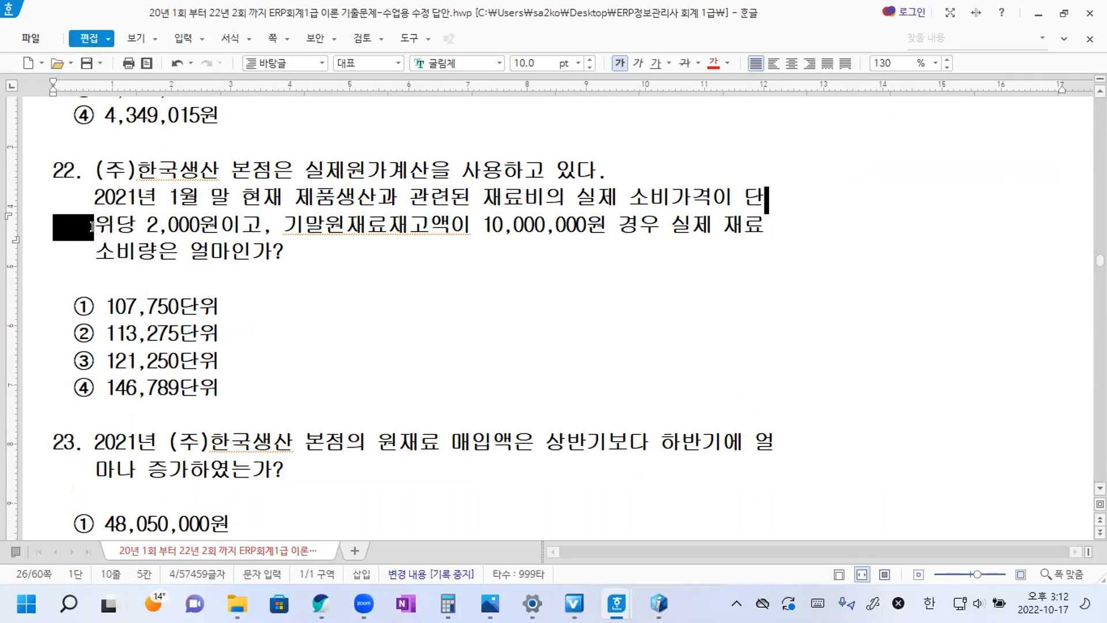
key("Delete")
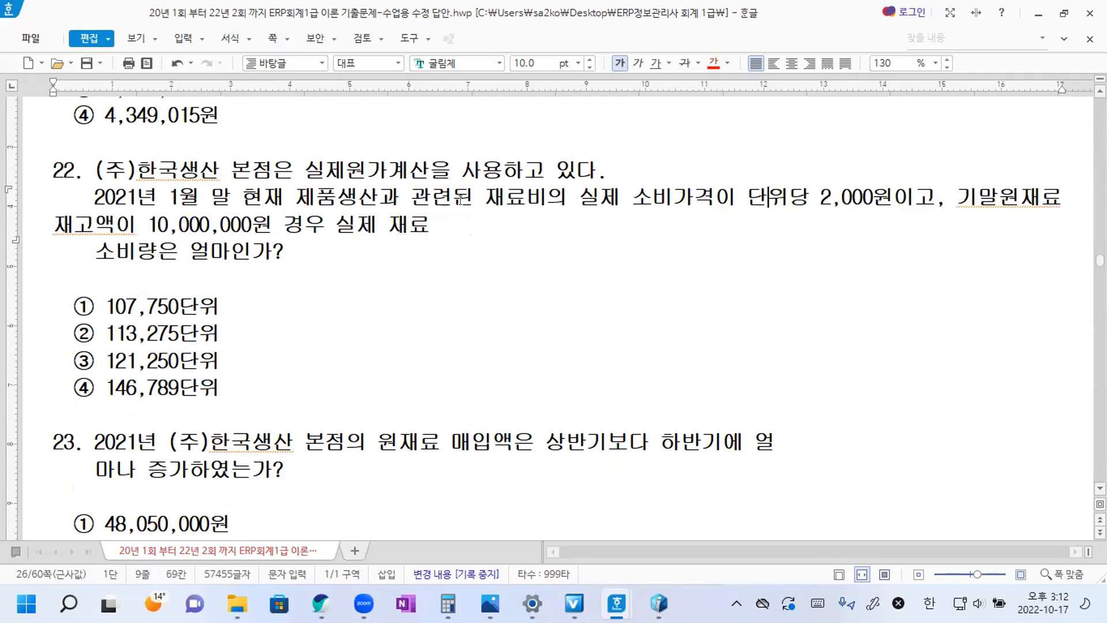
left_click(431, 226)
left_click_drag(398, 240, 95, 252)
key("Delete")
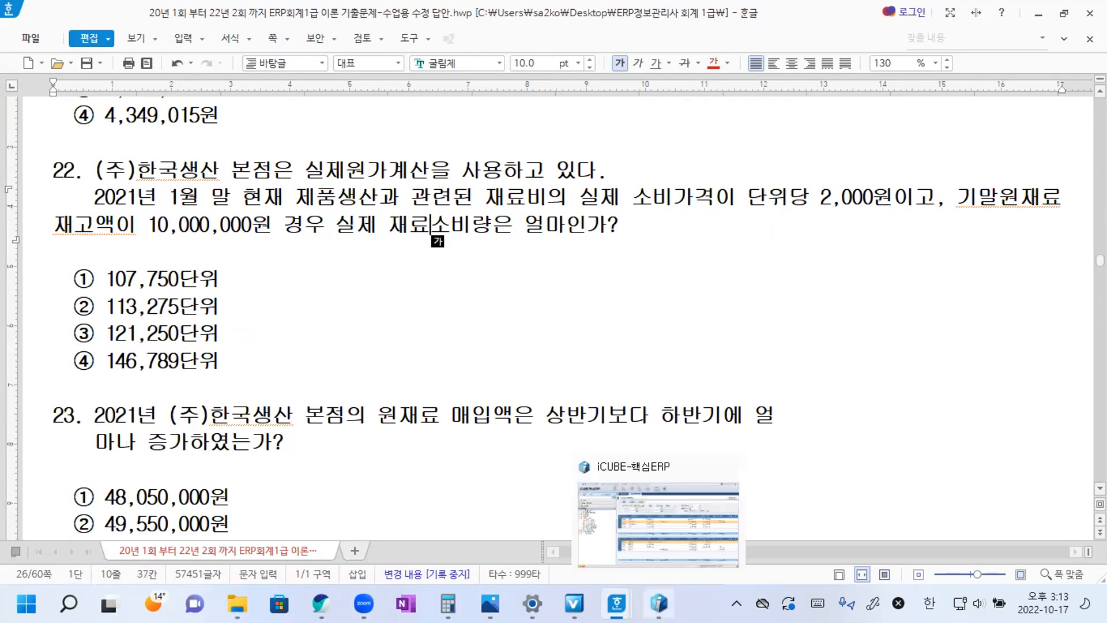
Switch to iCUBE and open 결산자료입력 under 결산/재무제표관리.
left_click(659, 604)
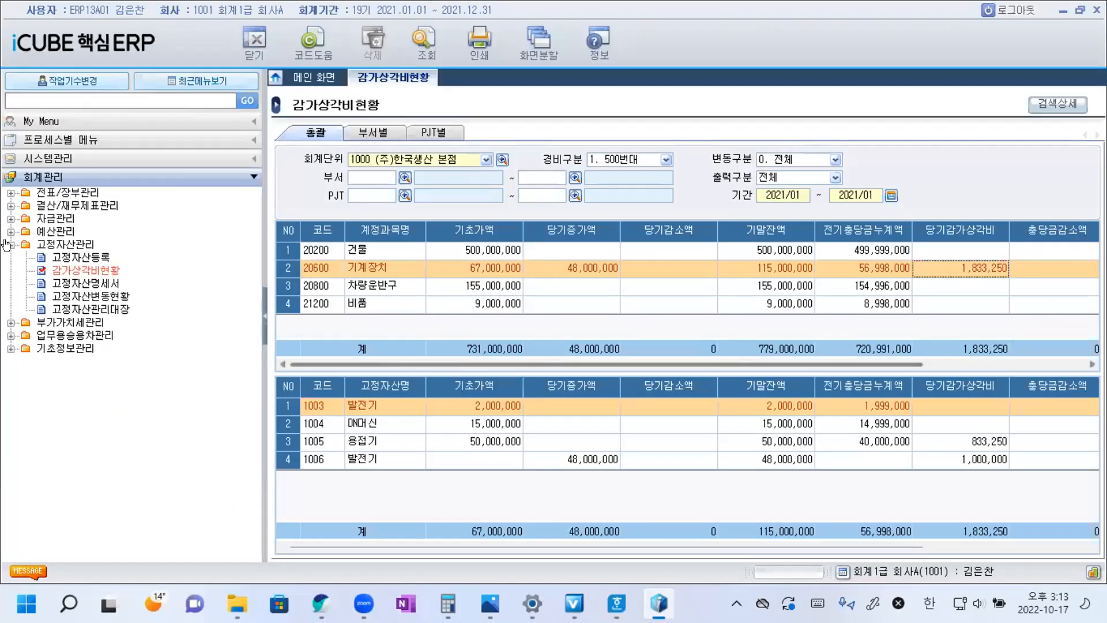
double_click(49, 245)
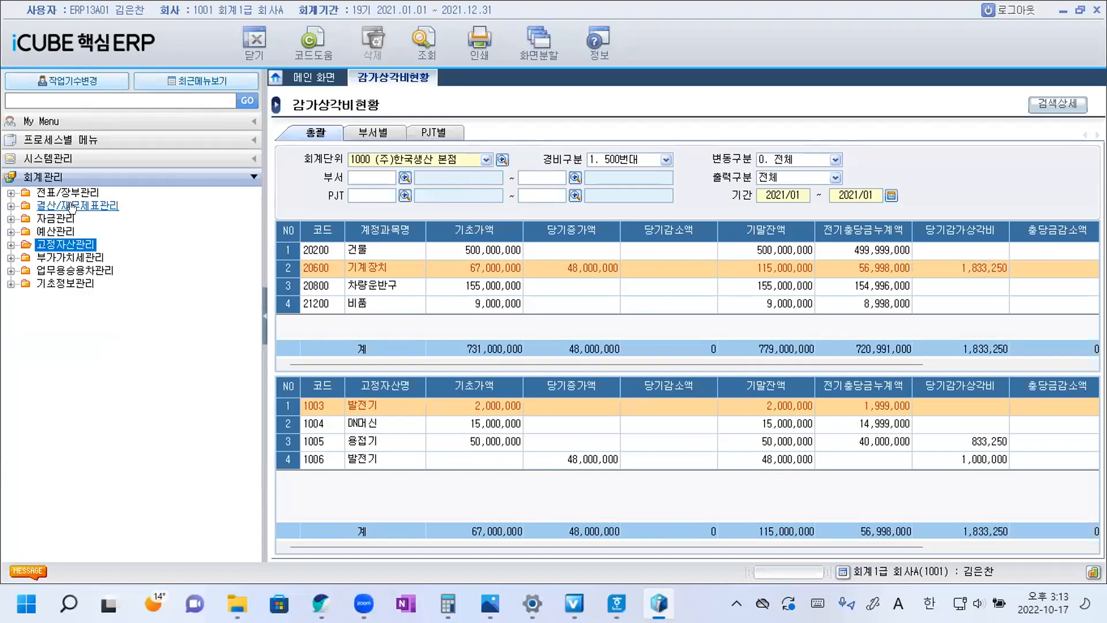
double_click(71, 207)
left_click(87, 219)
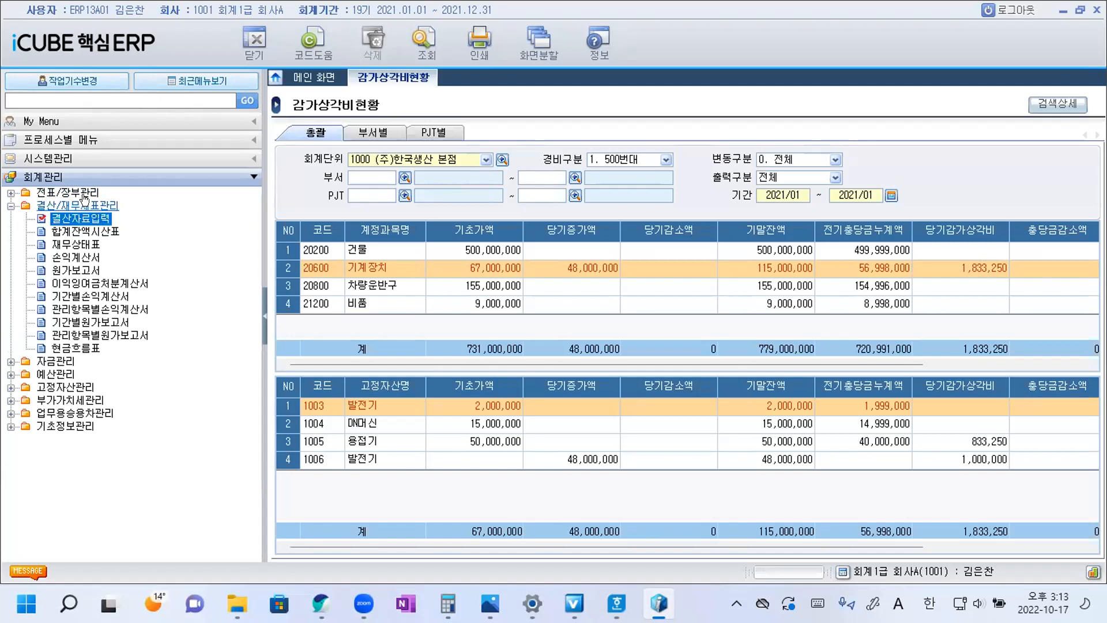
double_click(85, 223)
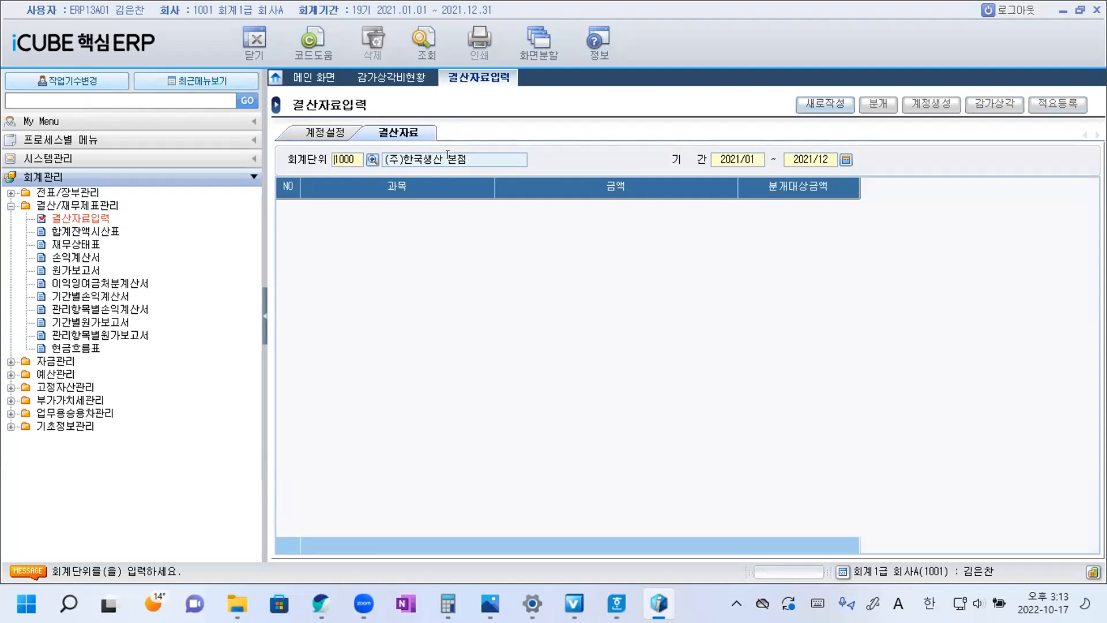
Query the 결산자료 for the period 2021/01 to 2021/01.
left_click(846, 159)
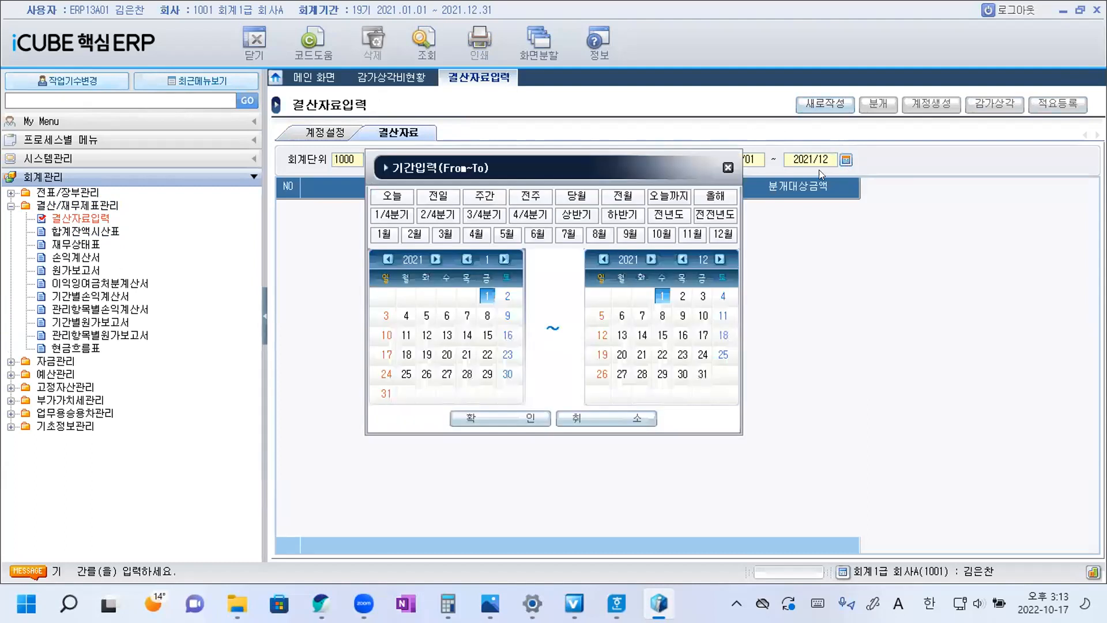
left_click(385, 234)
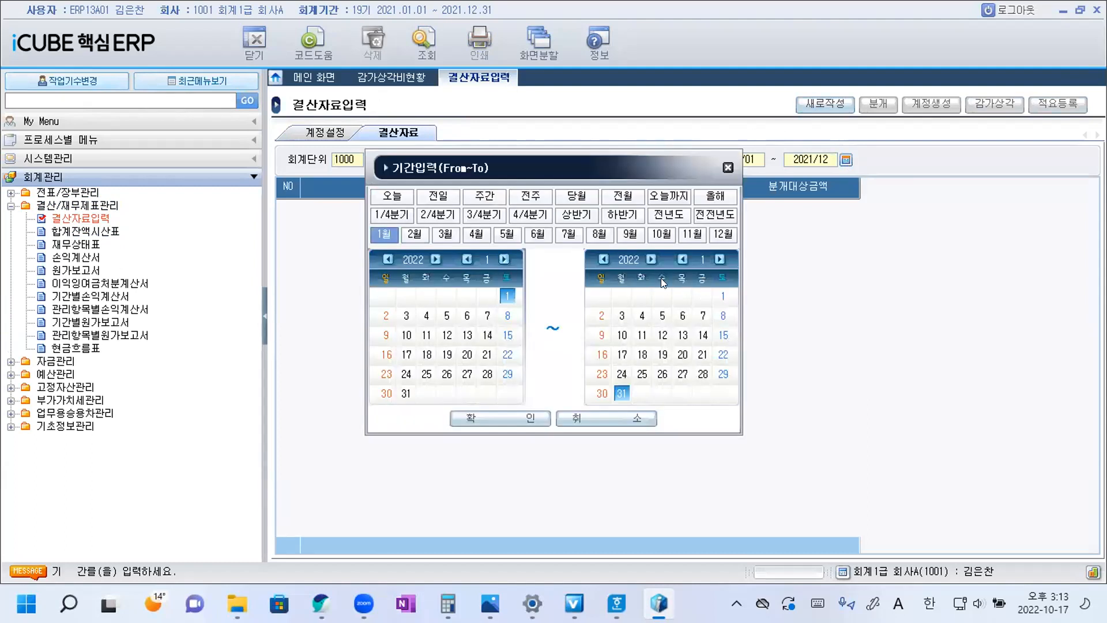
left_click(390, 259)
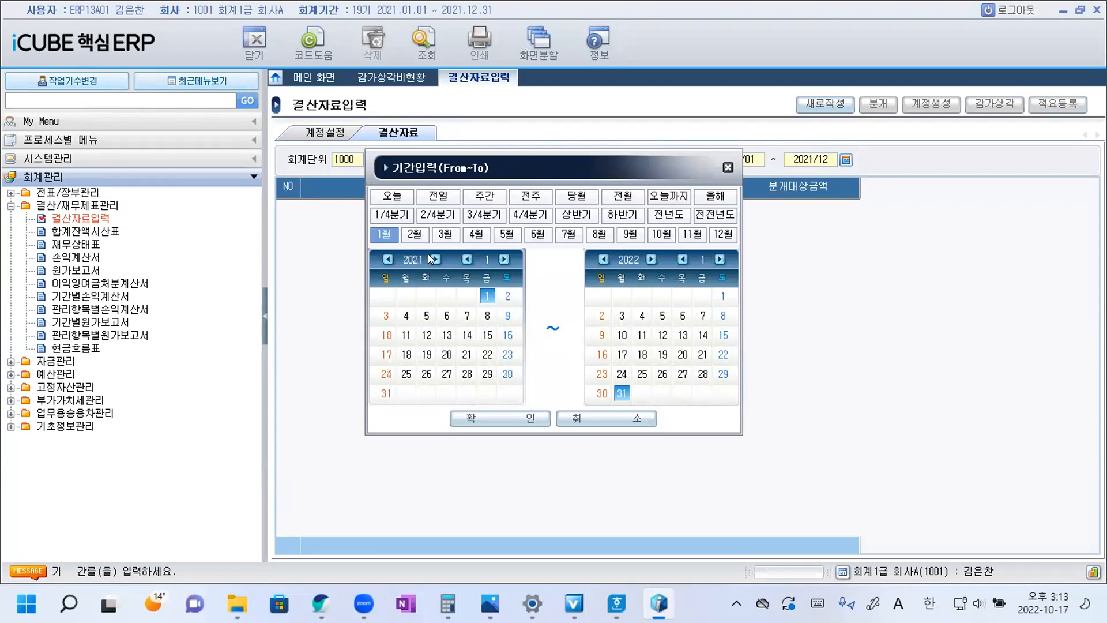
left_click(604, 260)
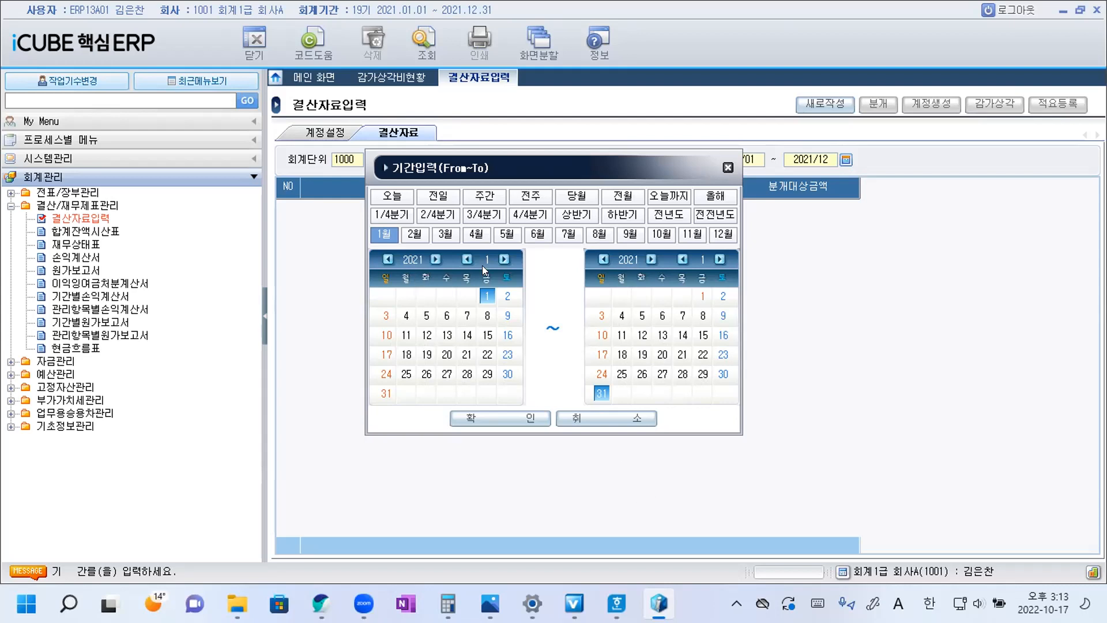
left_click(526, 417)
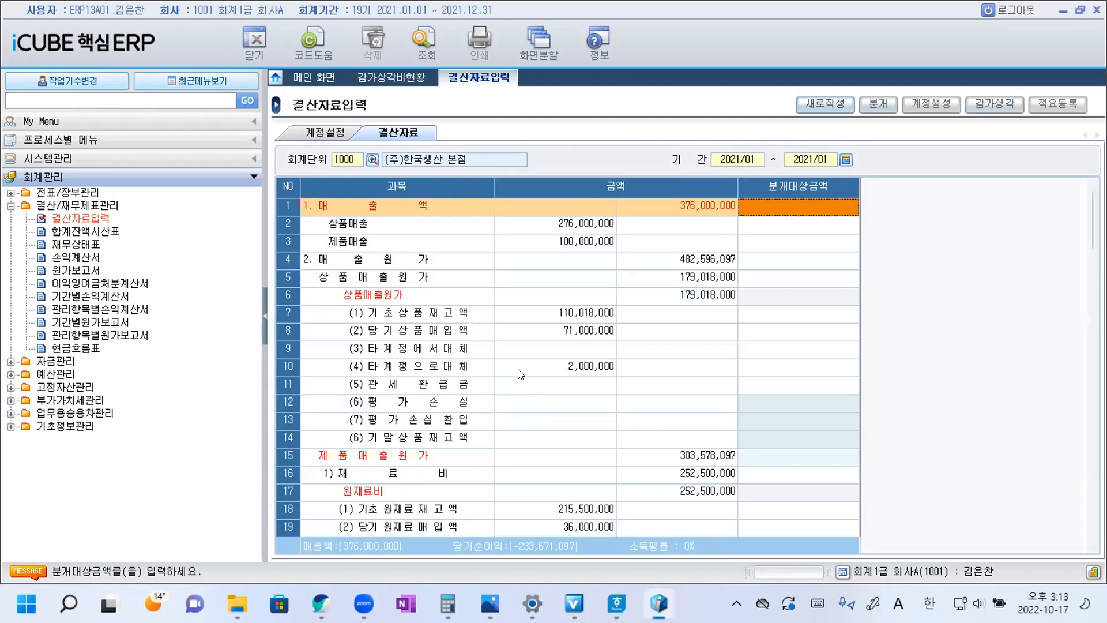
Review the 원재료비 section and enter 10,000,000 as the 분개대상금액 for (5) 기말 원재료 재고액.
scroll(528, 413, "down", 5)
left_click(397, 208)
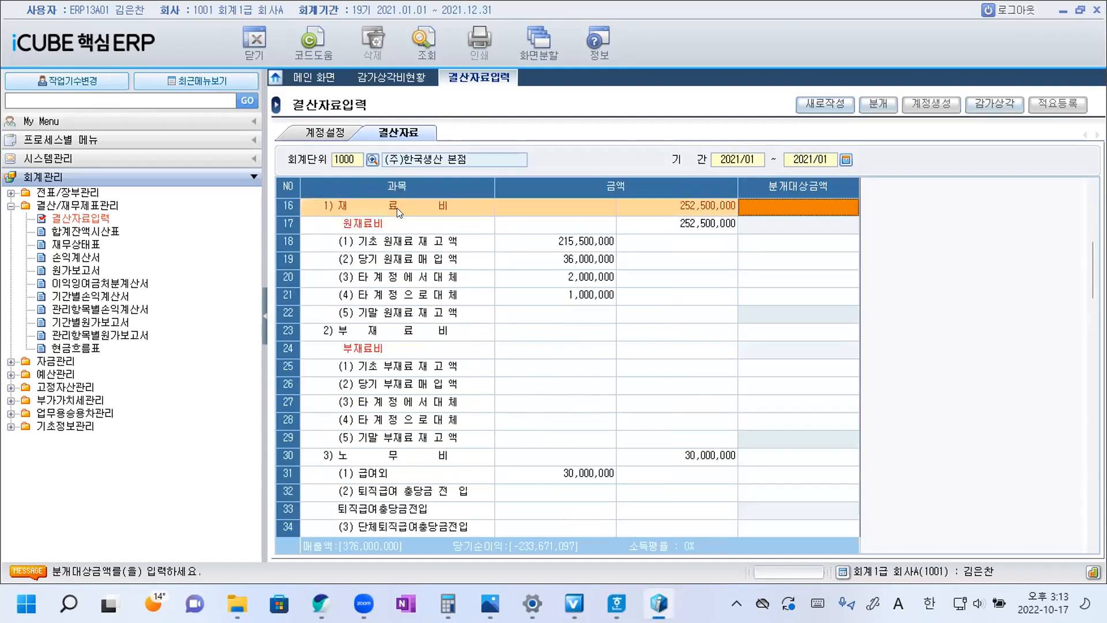
left_click(378, 225)
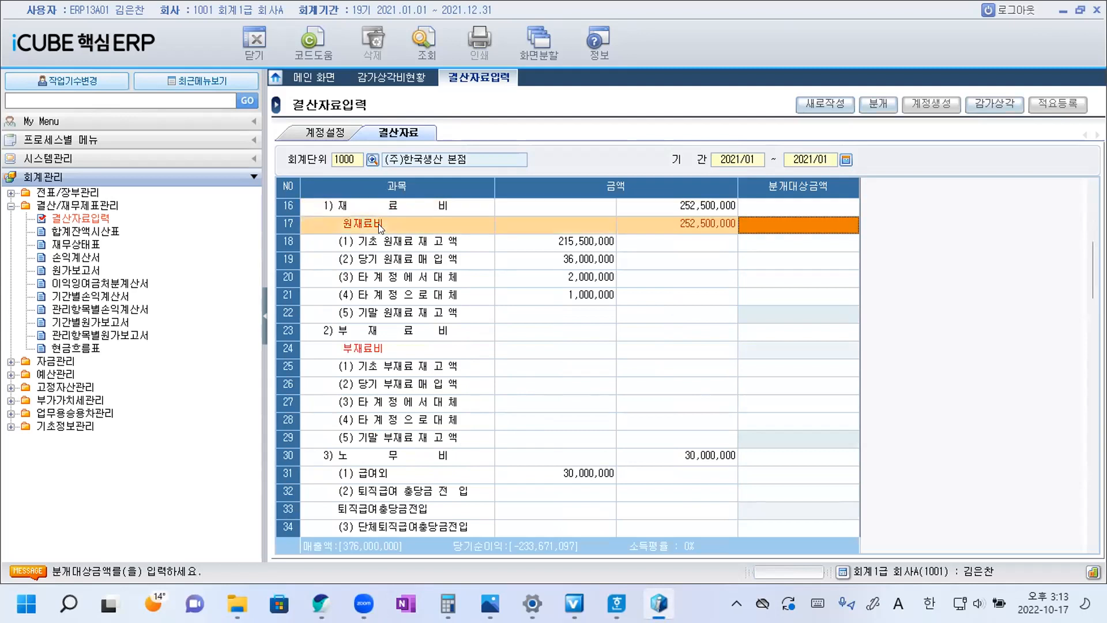
scroll(382, 225, "up", 1)
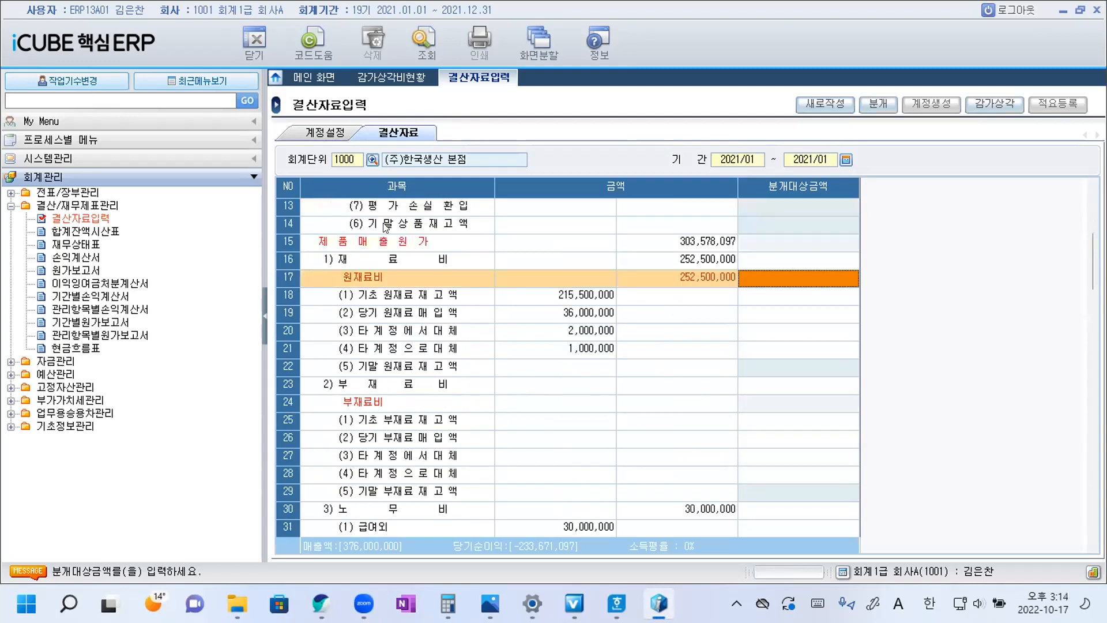
left_click(384, 254)
left_click(381, 282)
scroll(462, 297, "down", 1)
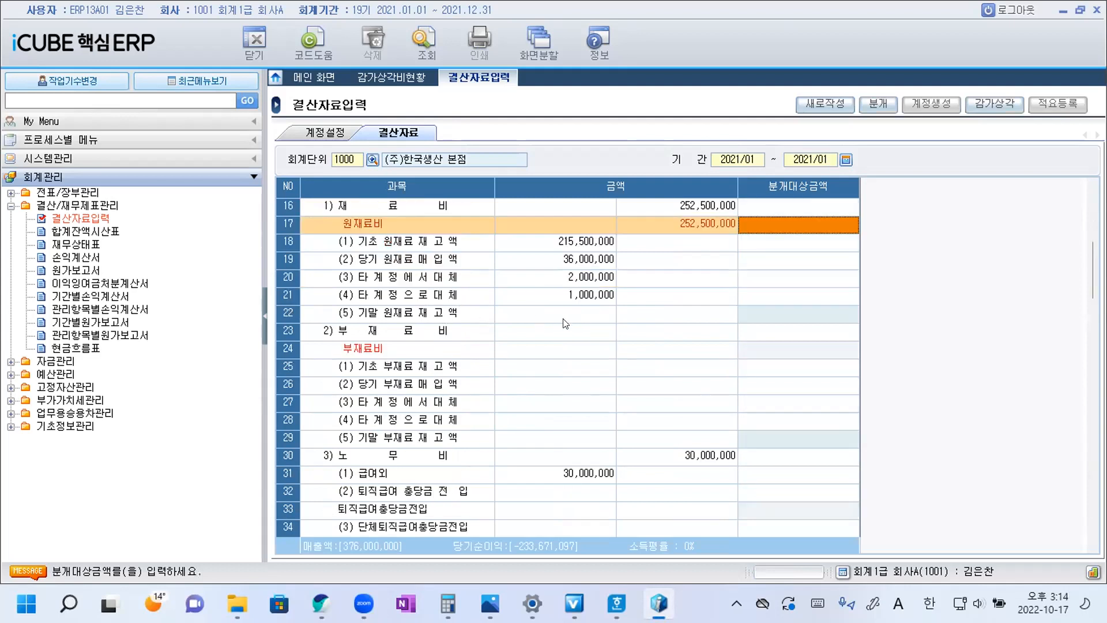
left_click(784, 322)
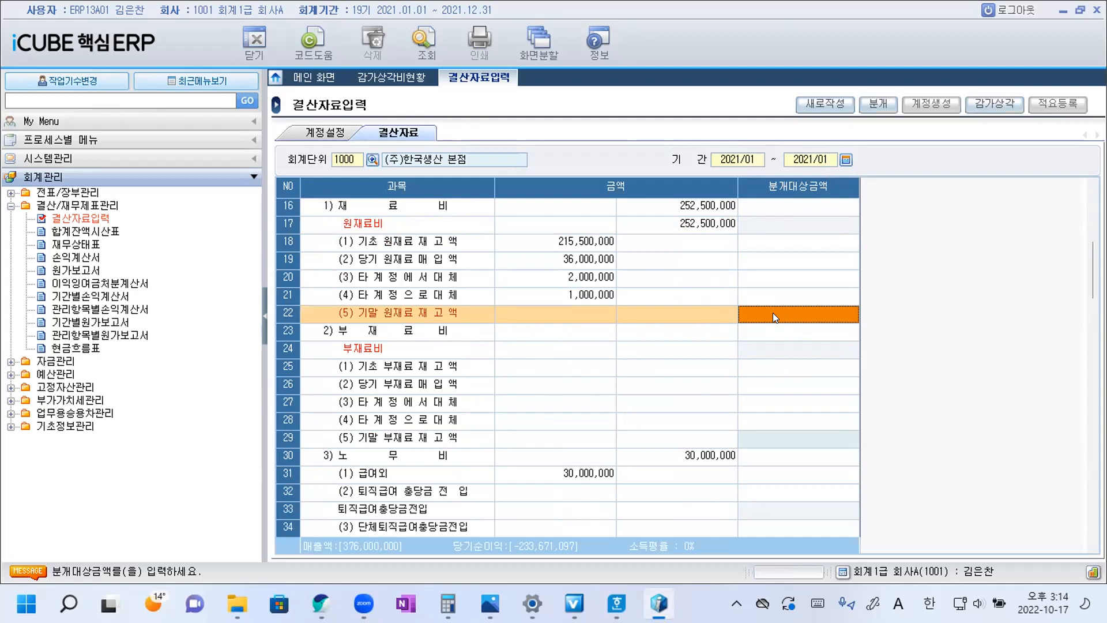
type("10000000")
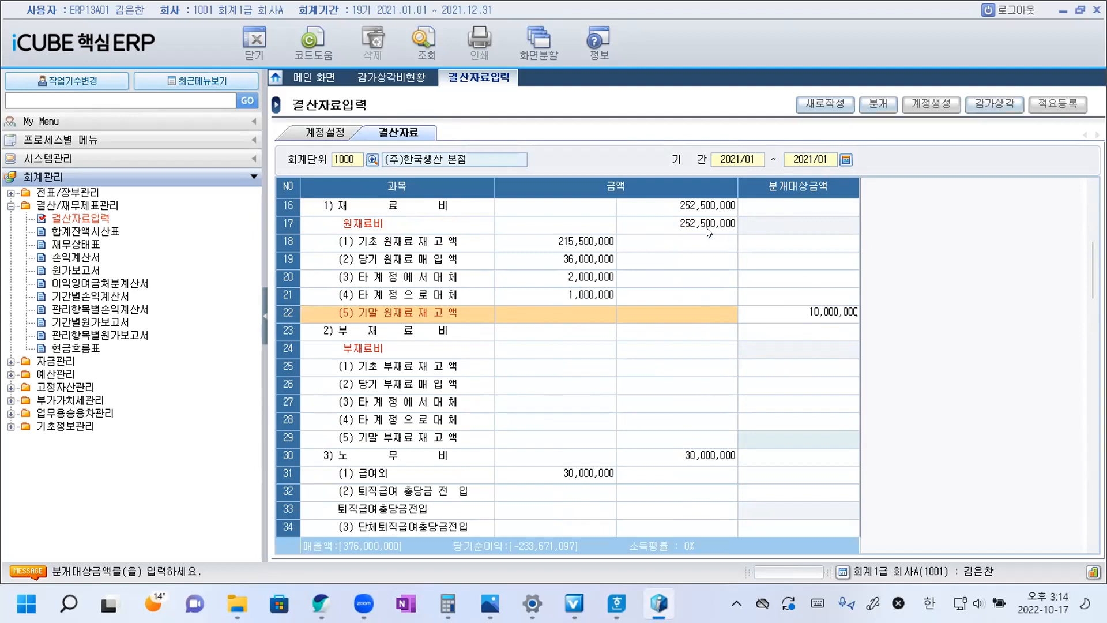
key("Return")
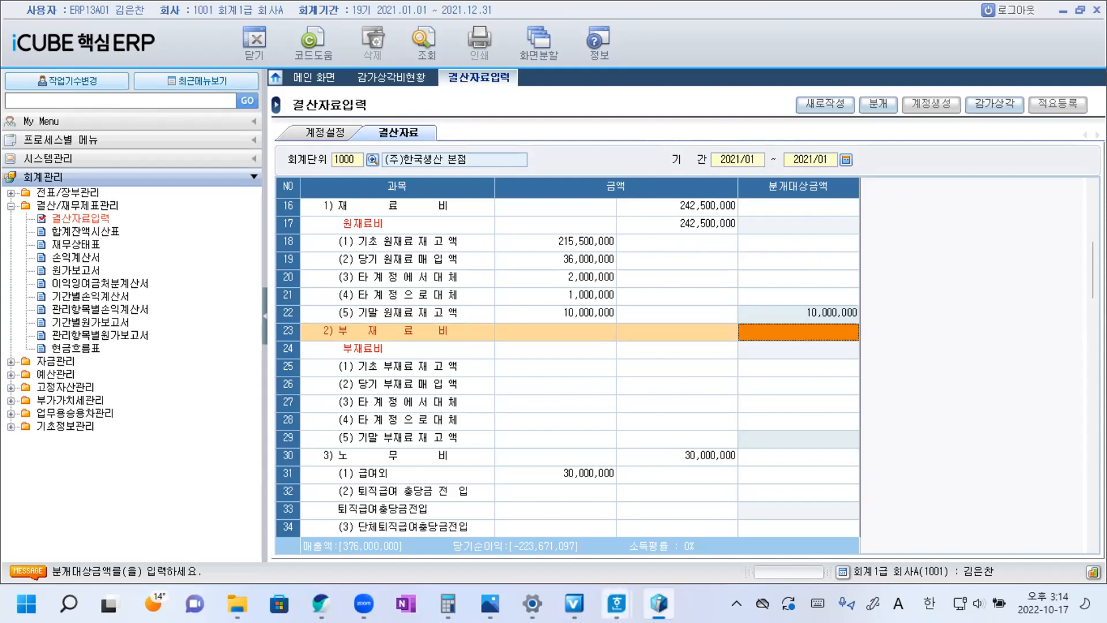
Check question 22's unit price in Hangul, then divide iCUBE's 원재료비 by it in Calculator as 242500000 ÷ 2000.
left_click(616, 604)
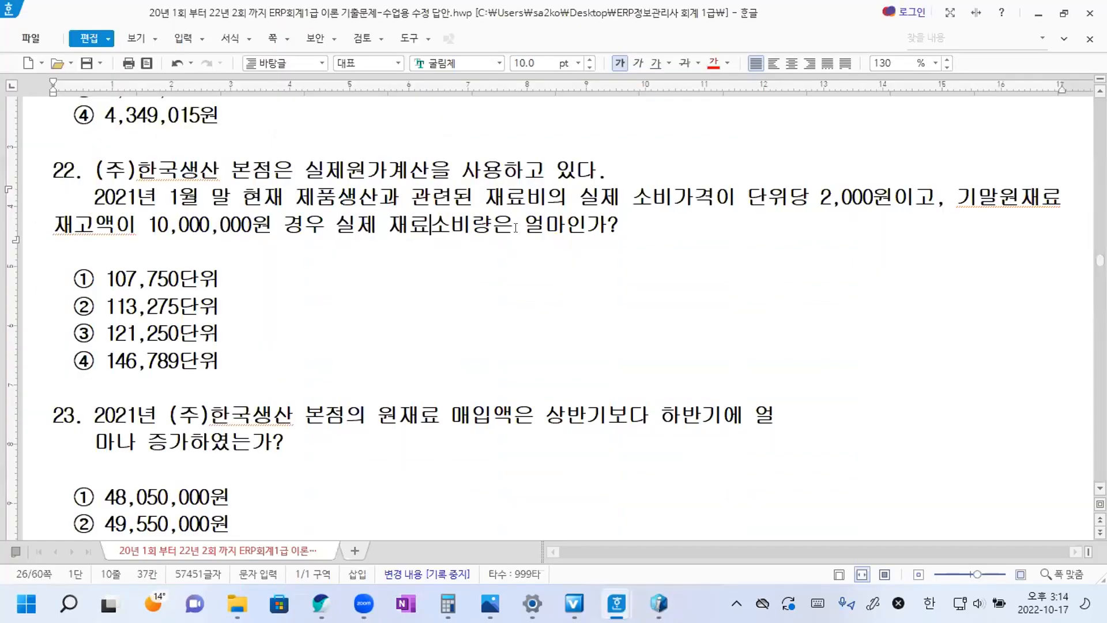
left_click_drag(748, 194, 893, 194)
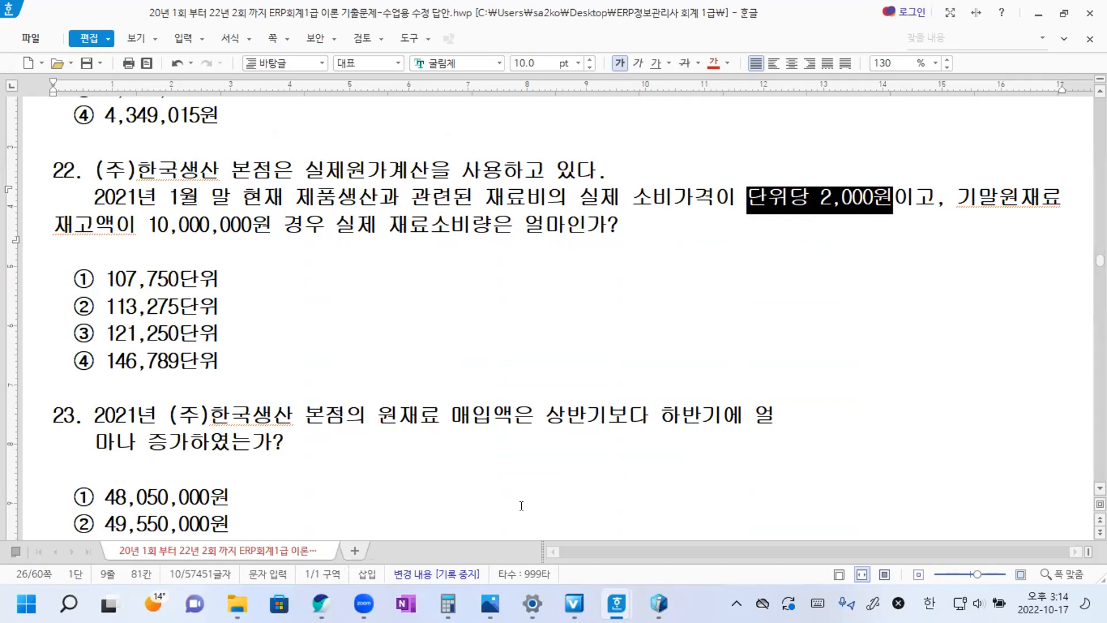
left_click(448, 604)
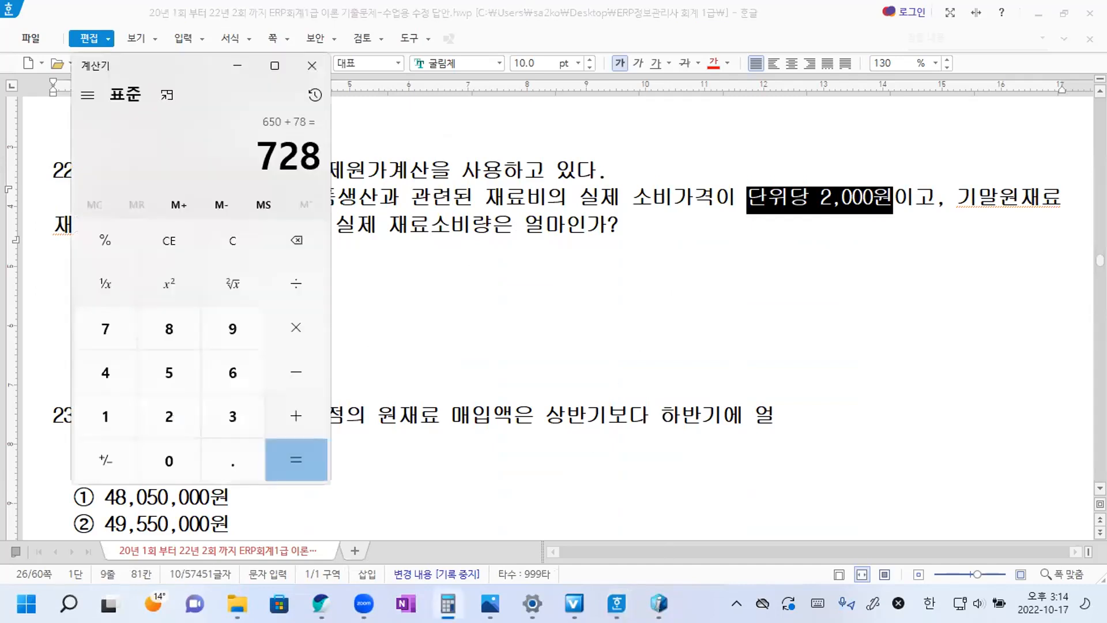
left_click(658, 604)
left_click(448, 603)
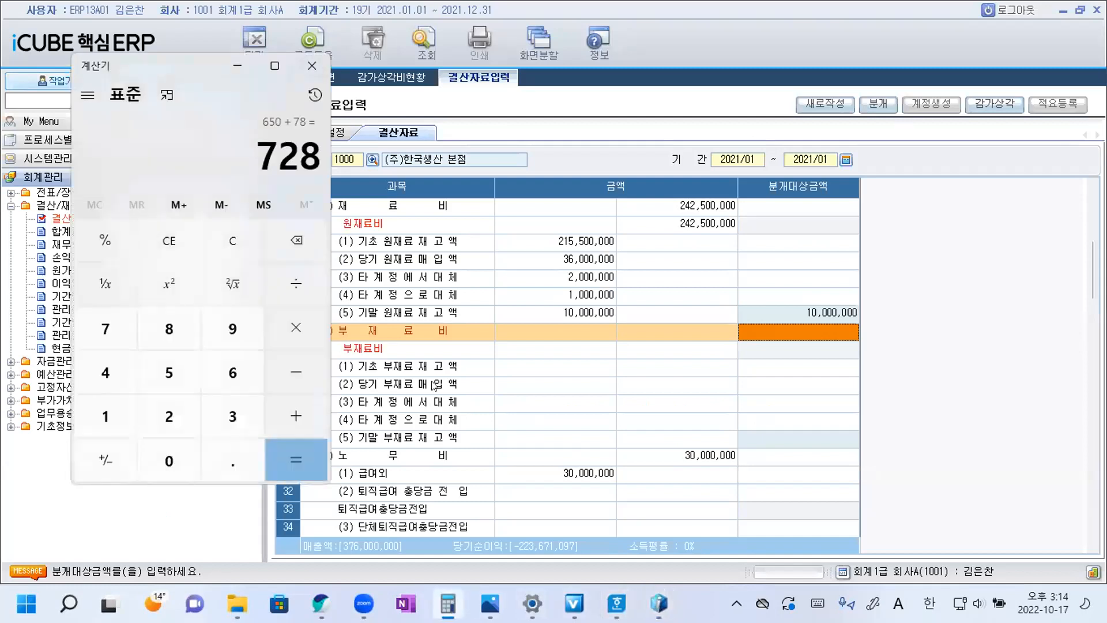
type("242500000")
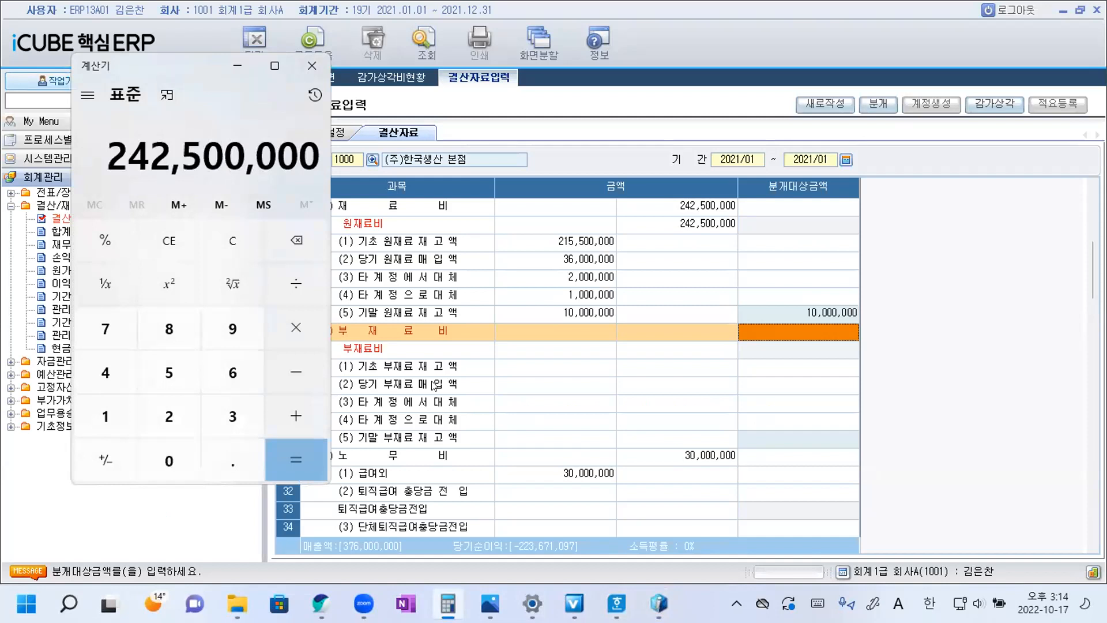
key("slash")
type("2000")
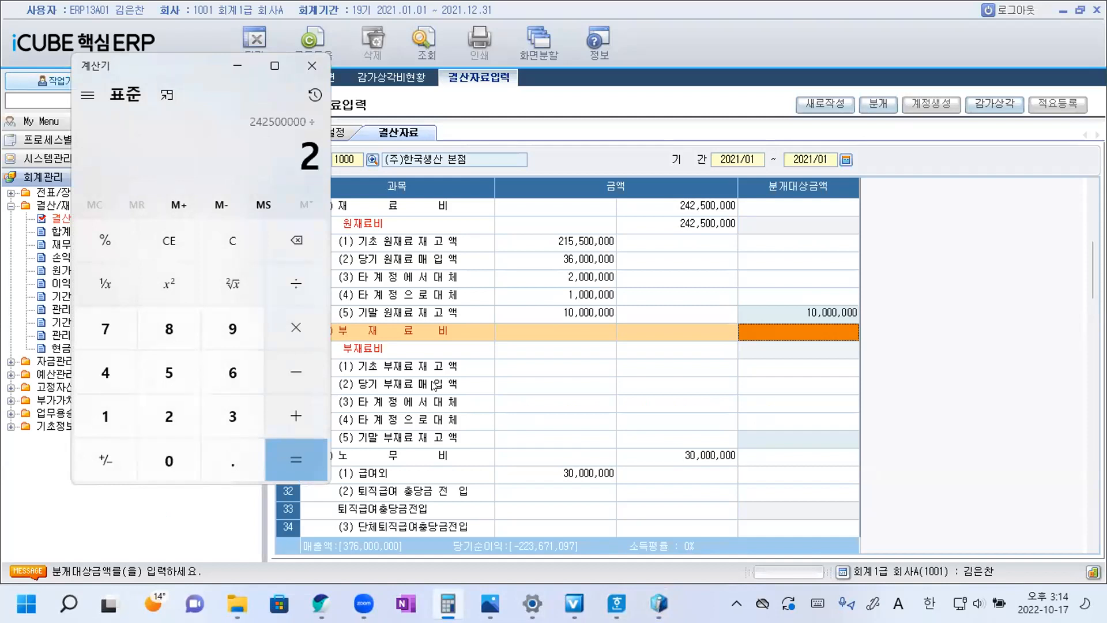
key("Return")
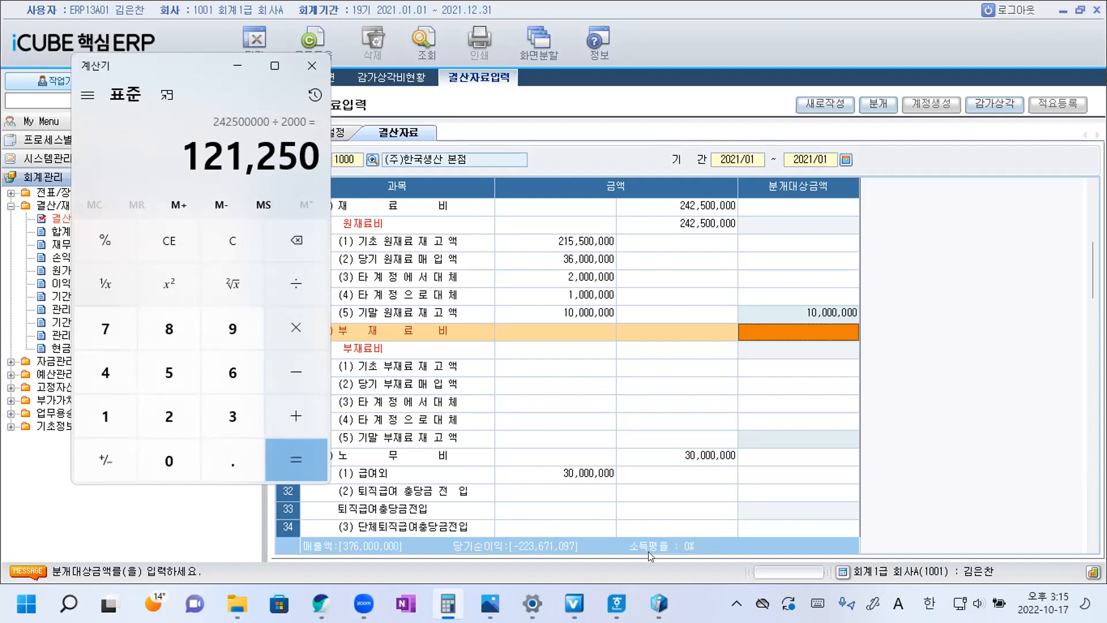
Switch to Hangul and copy ③ from the 121,250단위 option to the end of question 22's sentence.
mouse_move(616, 604)
left_click(667, 532)
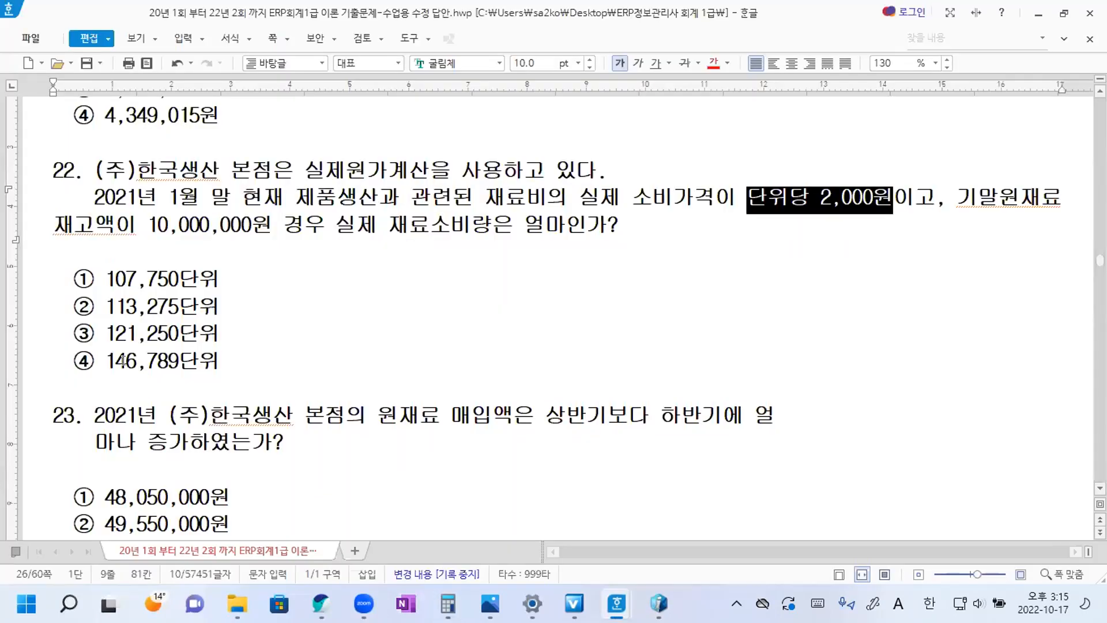
double_click(85, 332)
key("ctrl+c")
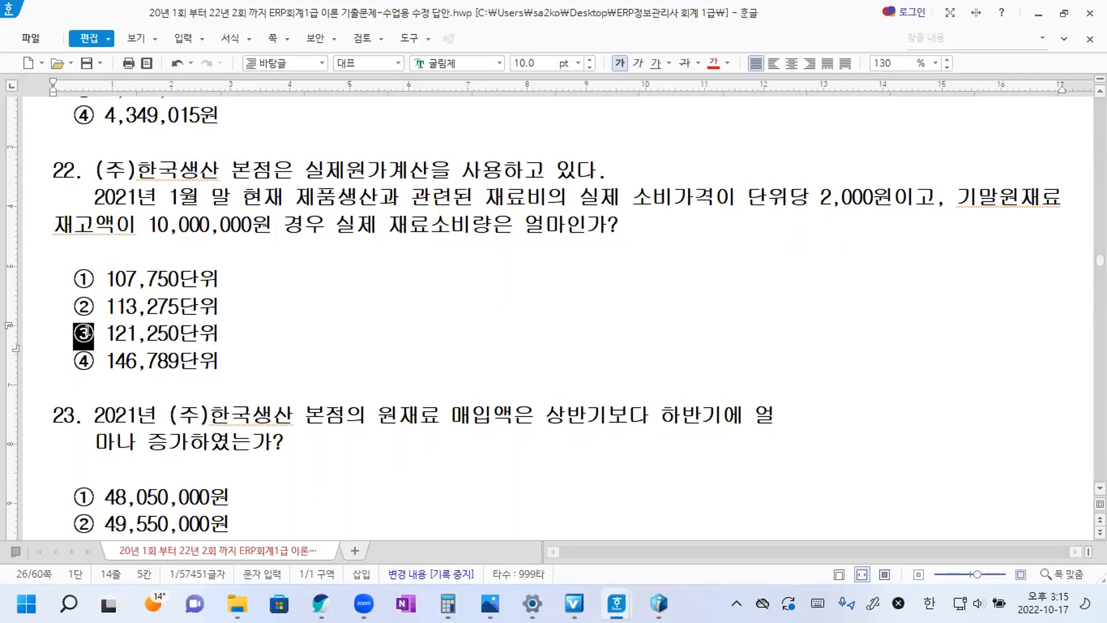
left_click(629, 225)
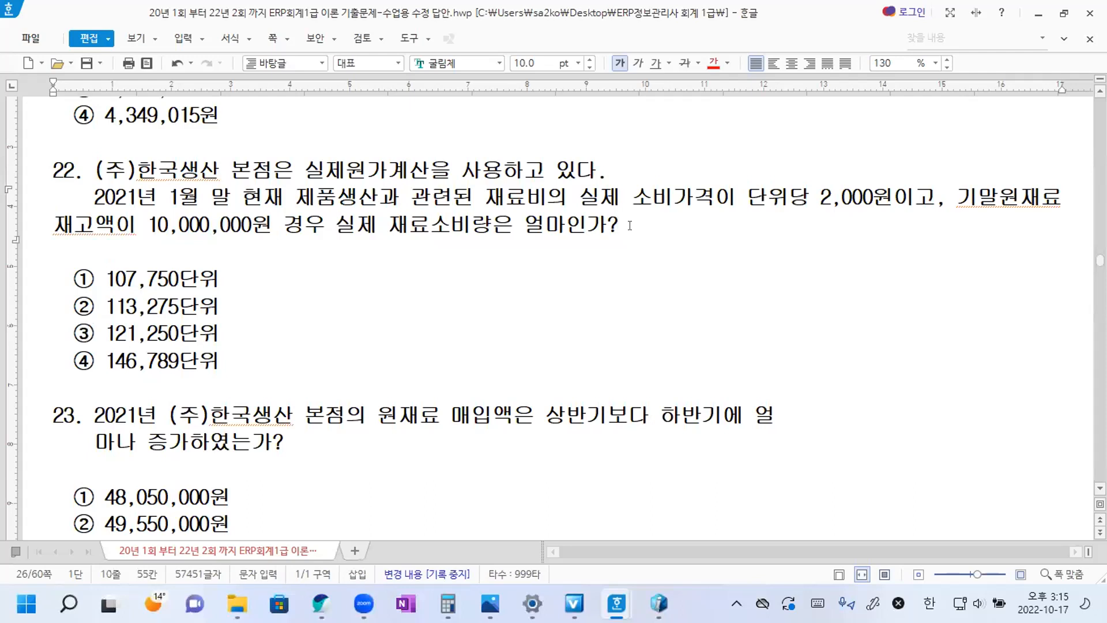
key("ctrl+v")
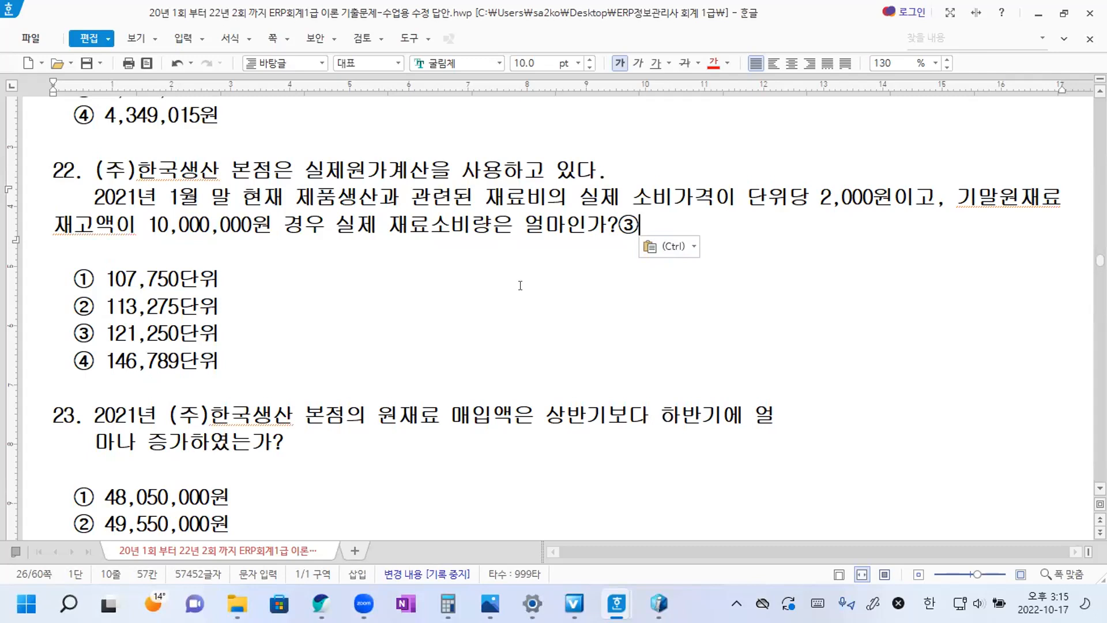
Join question 23's two lines by removing the line break and indent between 얼 and 마나.
scroll(412, 319, "down", 3)
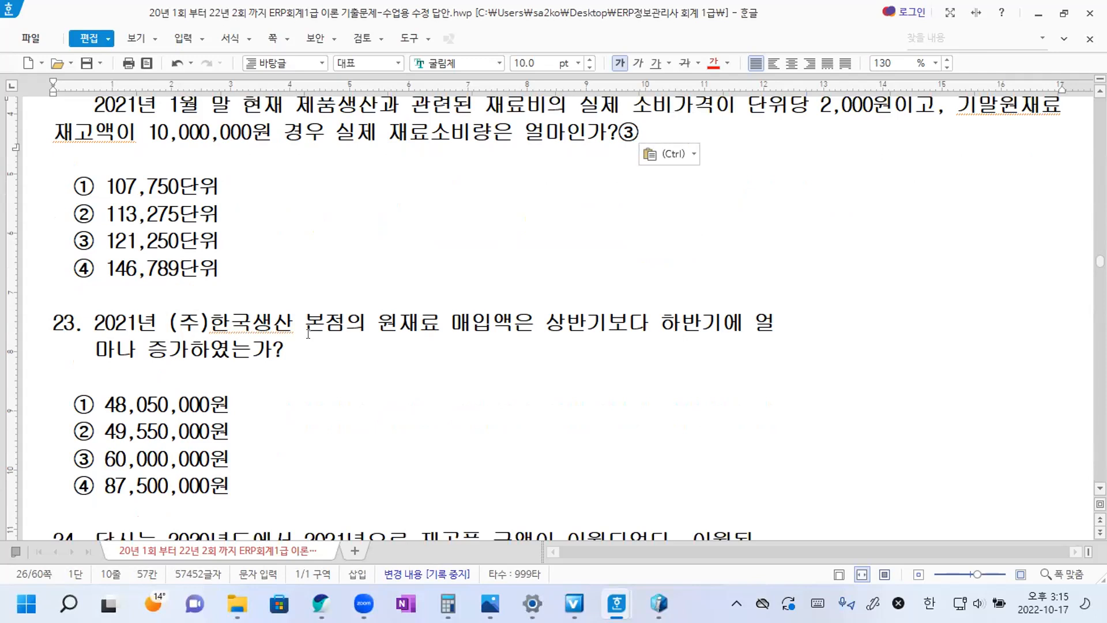
left_click_drag(772, 321, 100, 349)
key("Delete")
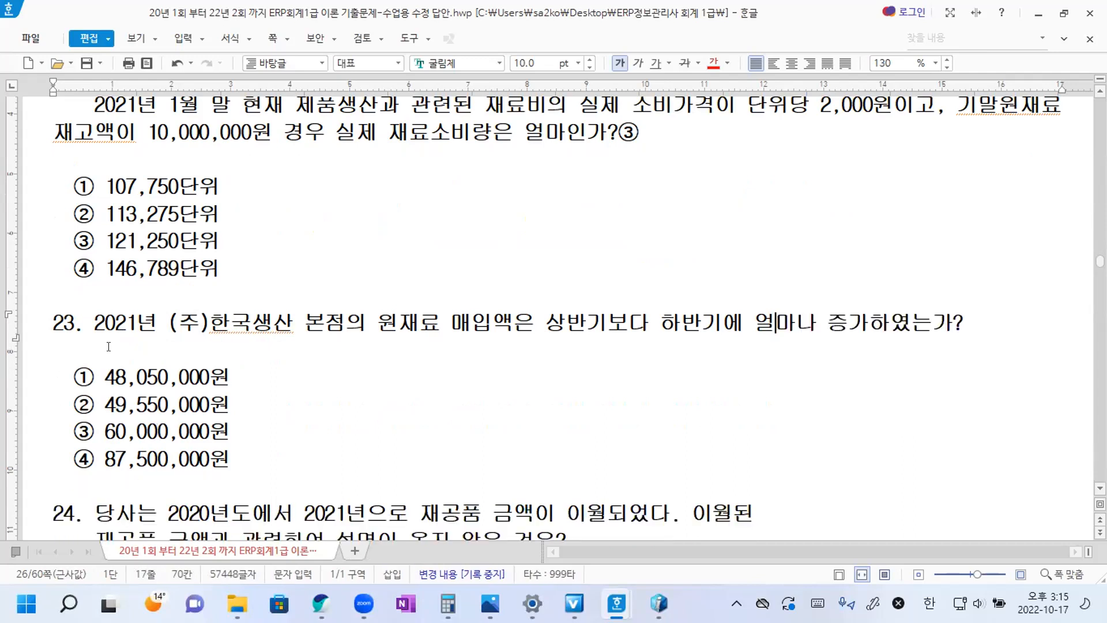
Read question 23 and its options in Hangul, then switch to iCUBE and open 기간별원가보고서.
scroll(108, 346, "down", 1)
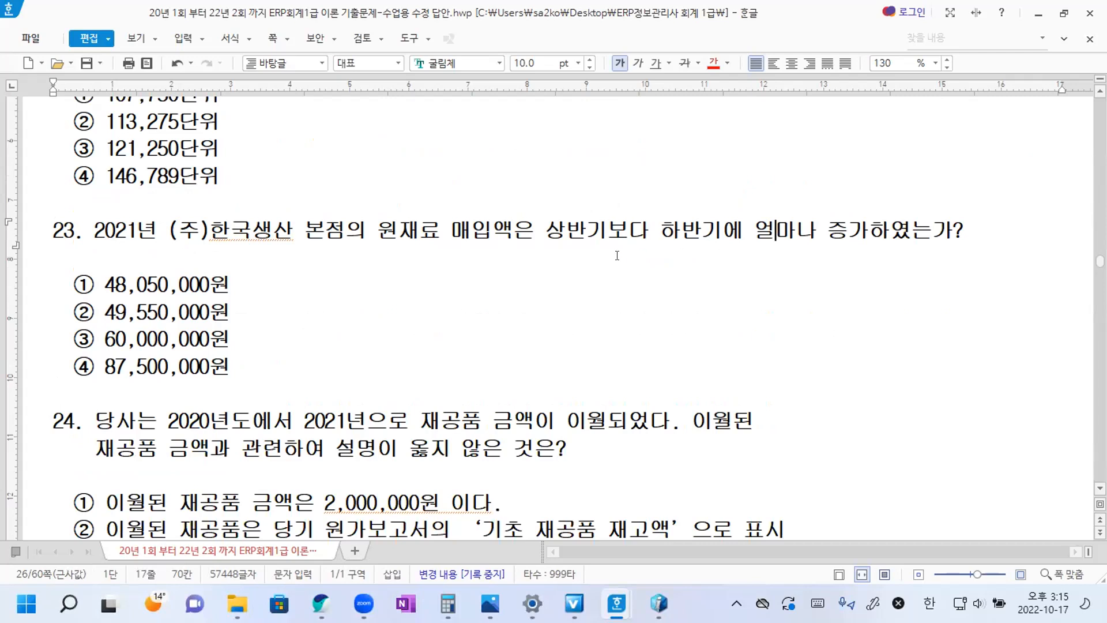
scroll(623, 231, "down", 1)
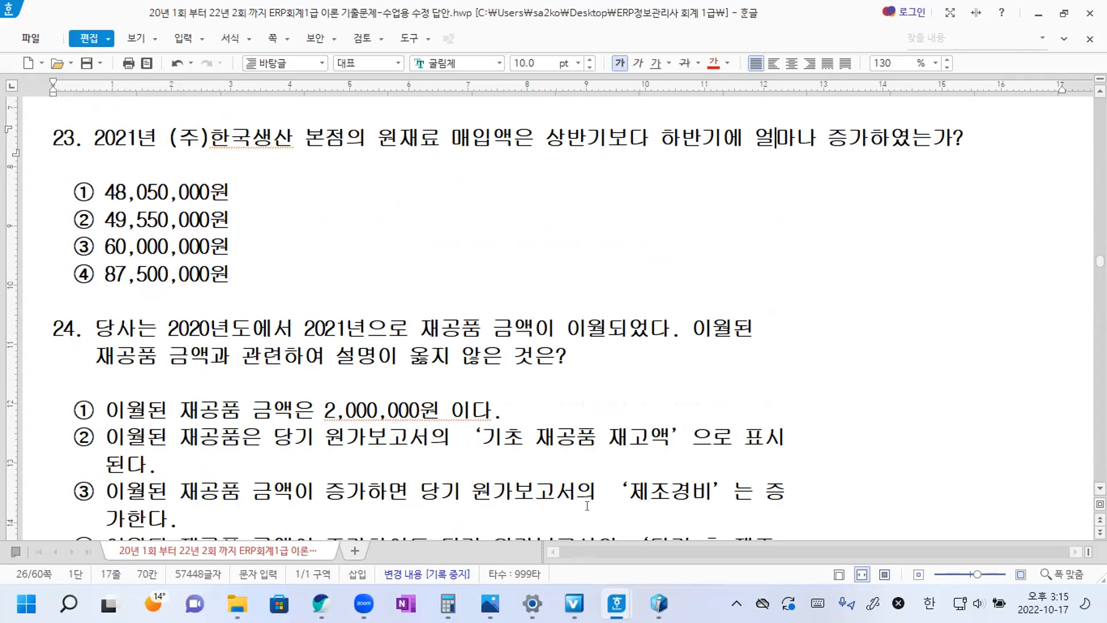
mouse_move(659, 603)
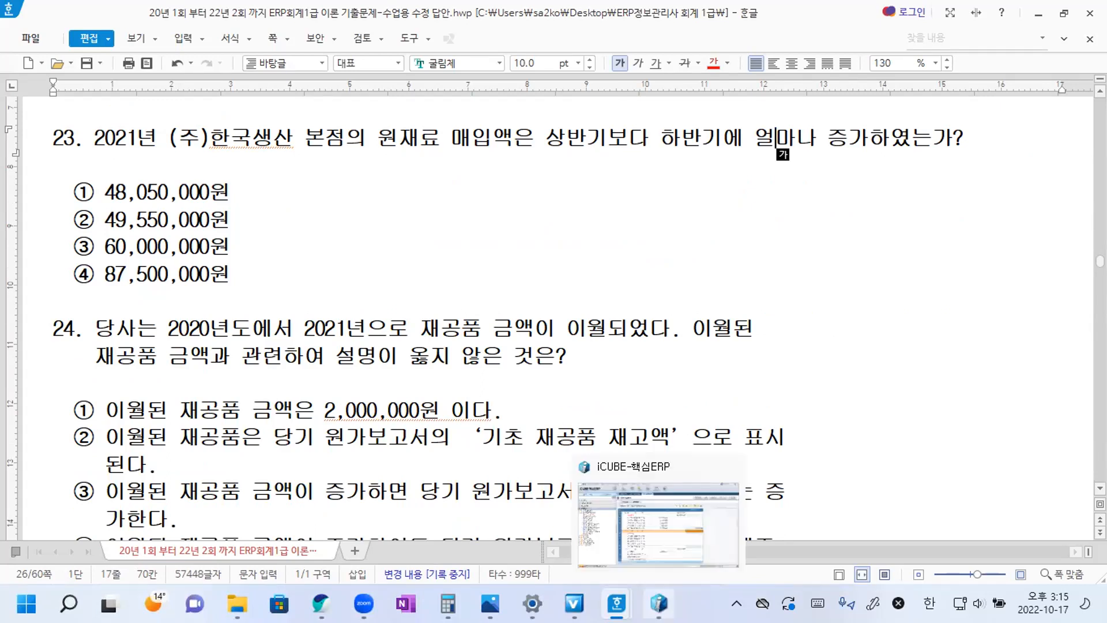
left_click(634, 535)
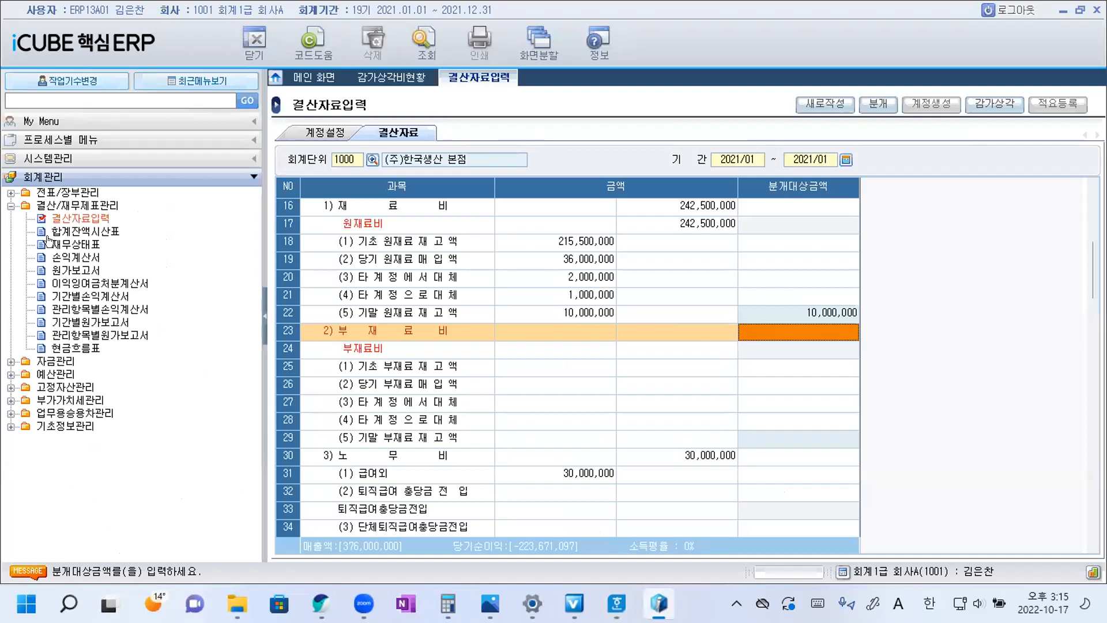
left_click(91, 324)
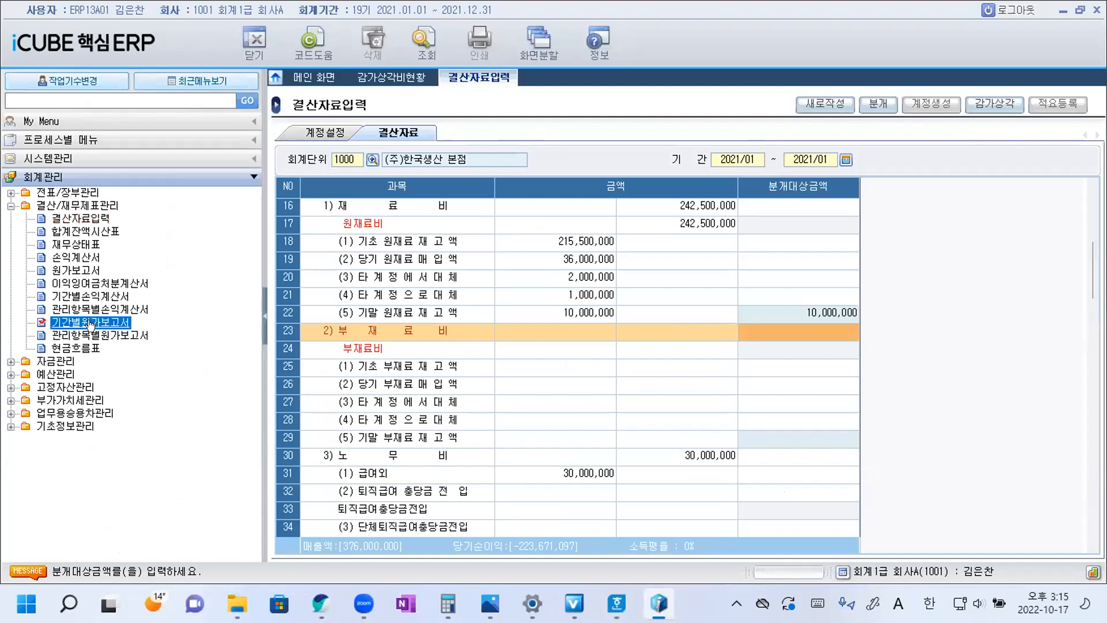
left_click(75, 272)
left_click(101, 323)
double_click(103, 321)
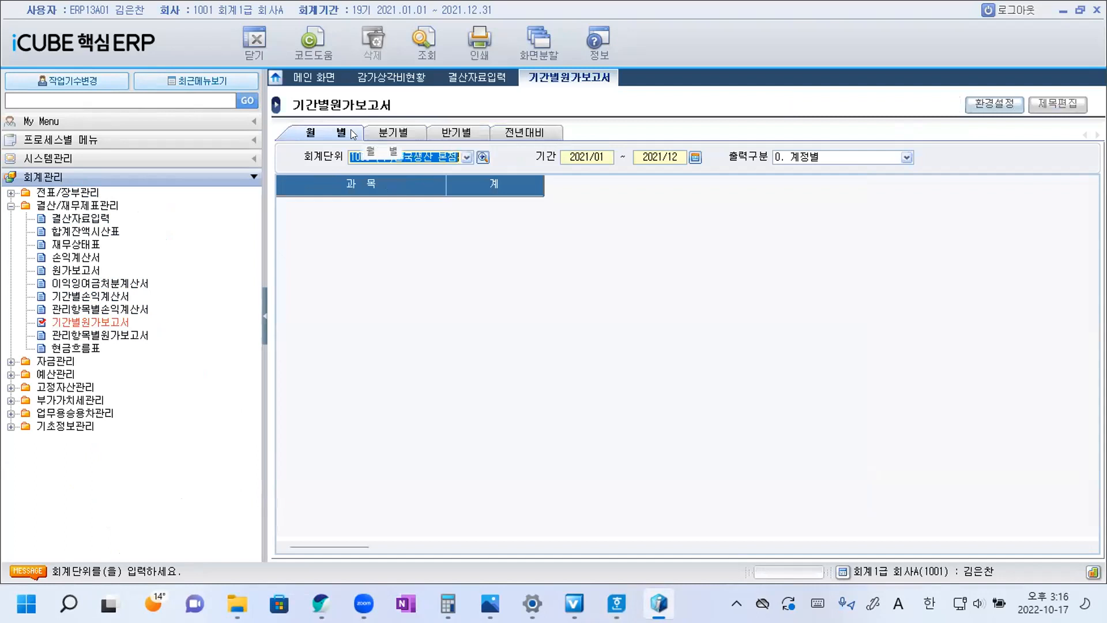
Query the 반기별 cost report for 상반기 to 하반기 using 45500 제품매출원가, and check 당기 원재료 매입액 for 하반기.
left_click(463, 131)
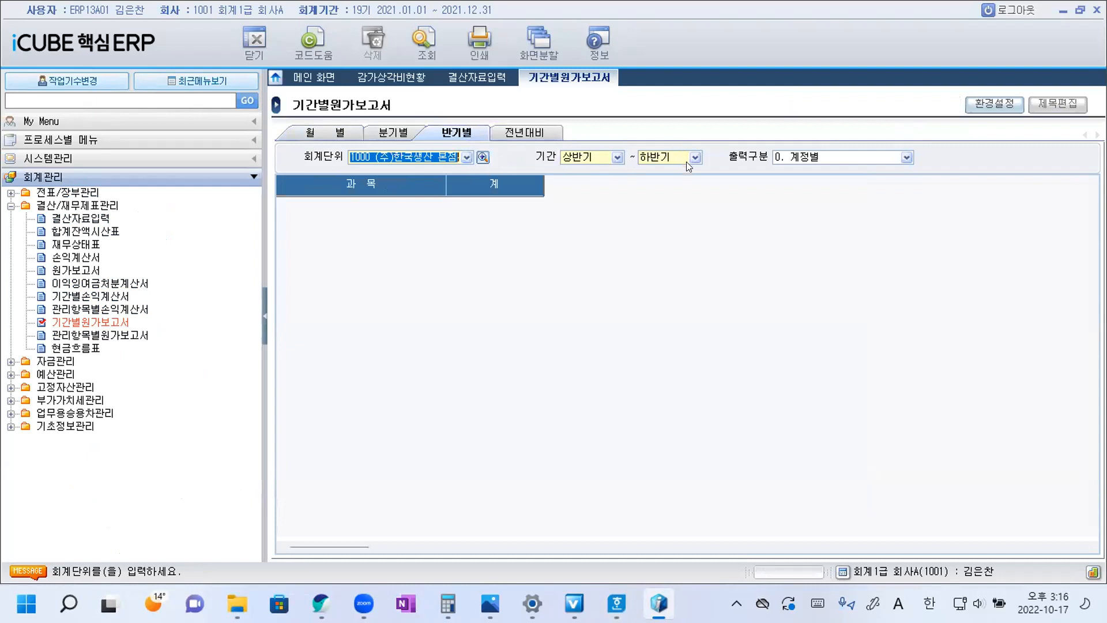
left_click(421, 38)
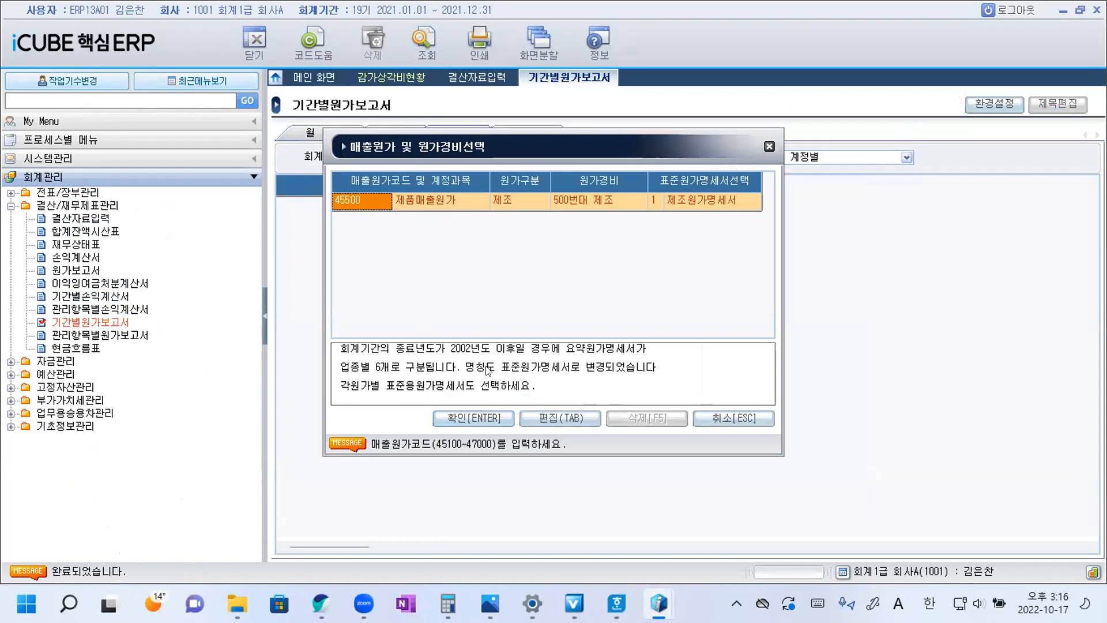
left_click(470, 417)
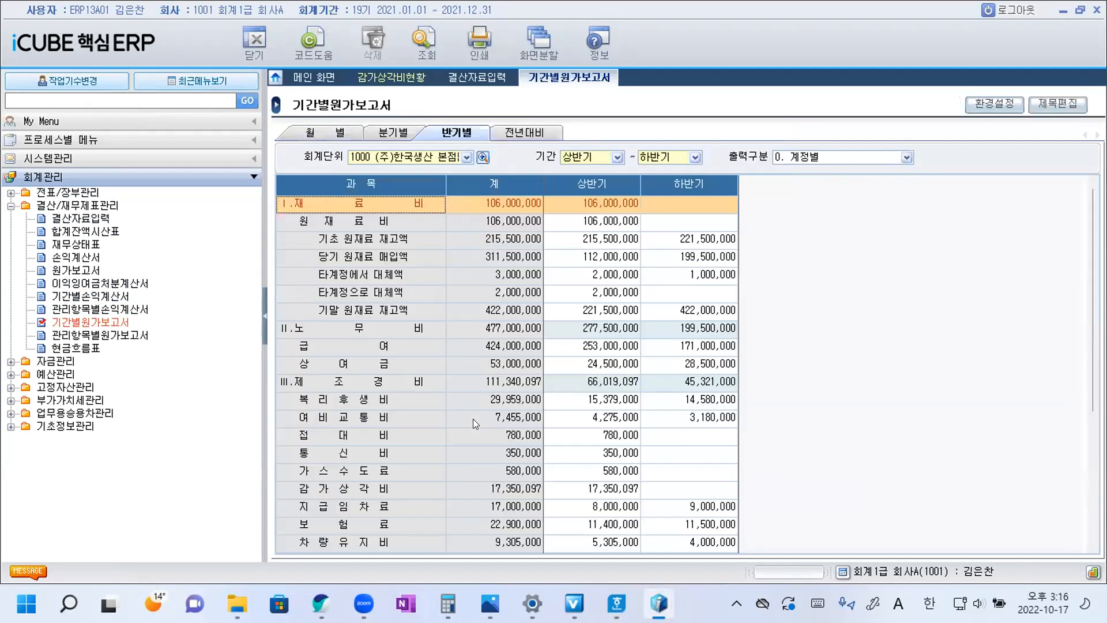
left_click(691, 255)
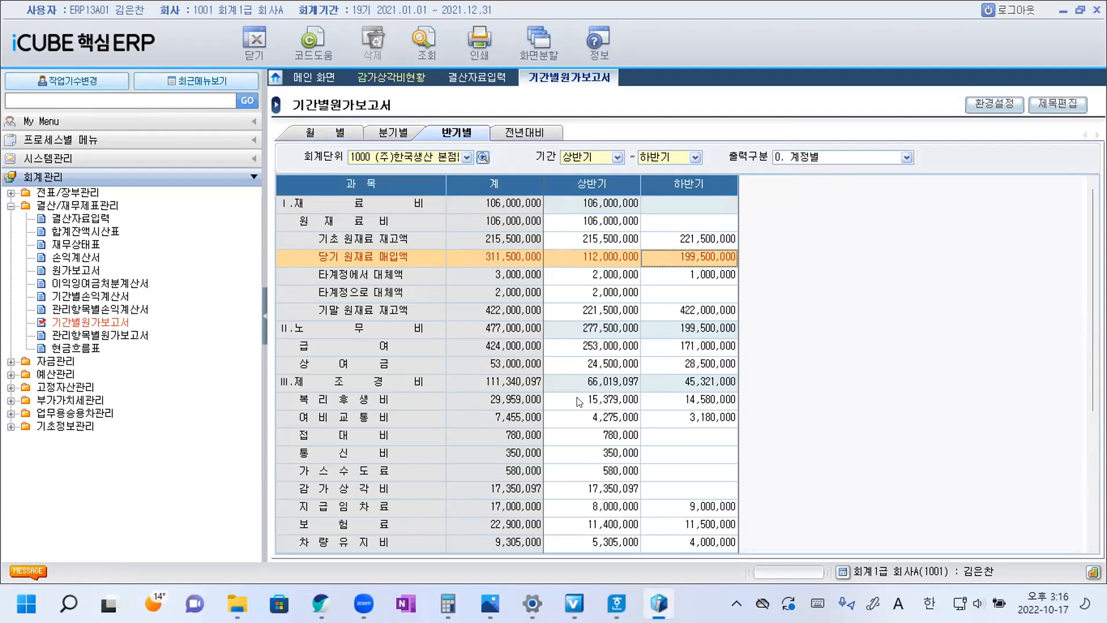
Subtract the 상반기 from the 하반기 원재료 매입액 in Calculator as 19950 - 11200, leaving off the last four zeros.
left_click(448, 603)
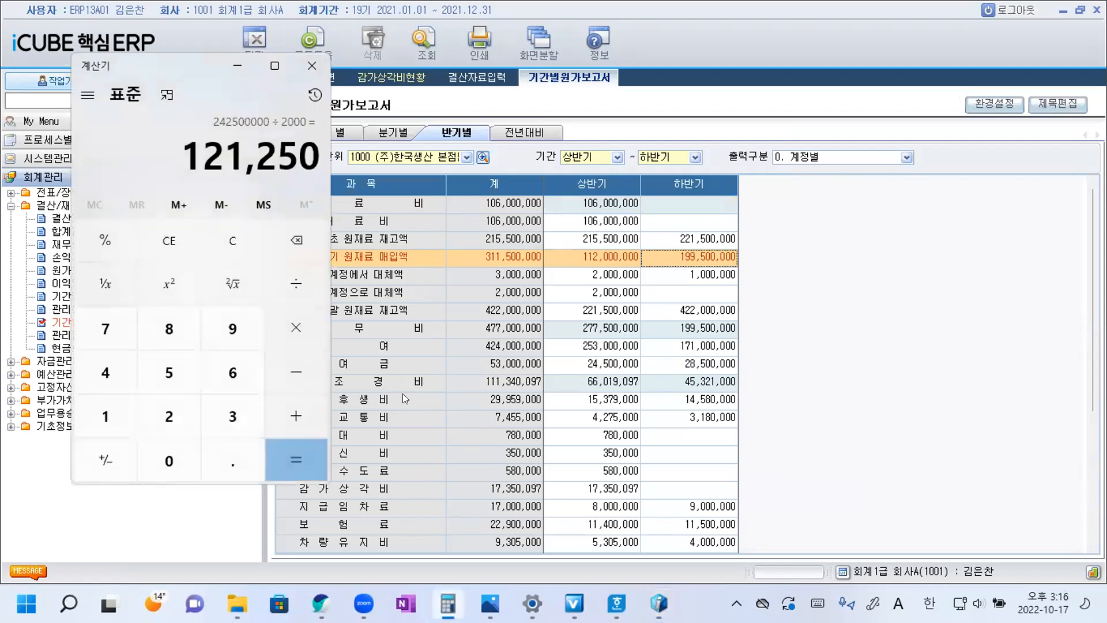
type("19,950")
key("minus")
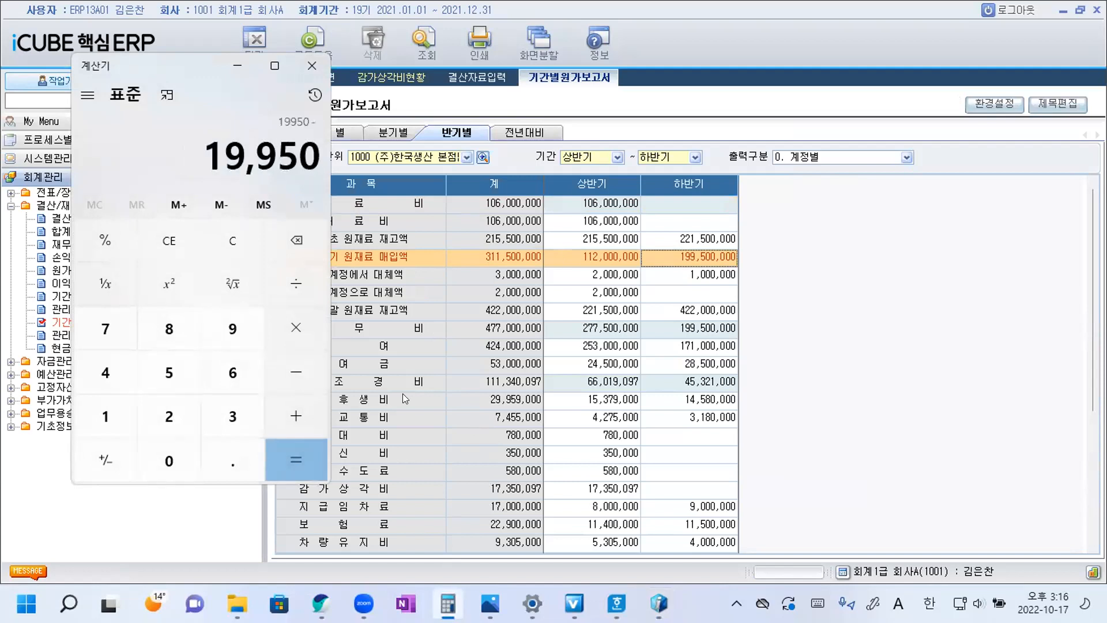
type("11200")
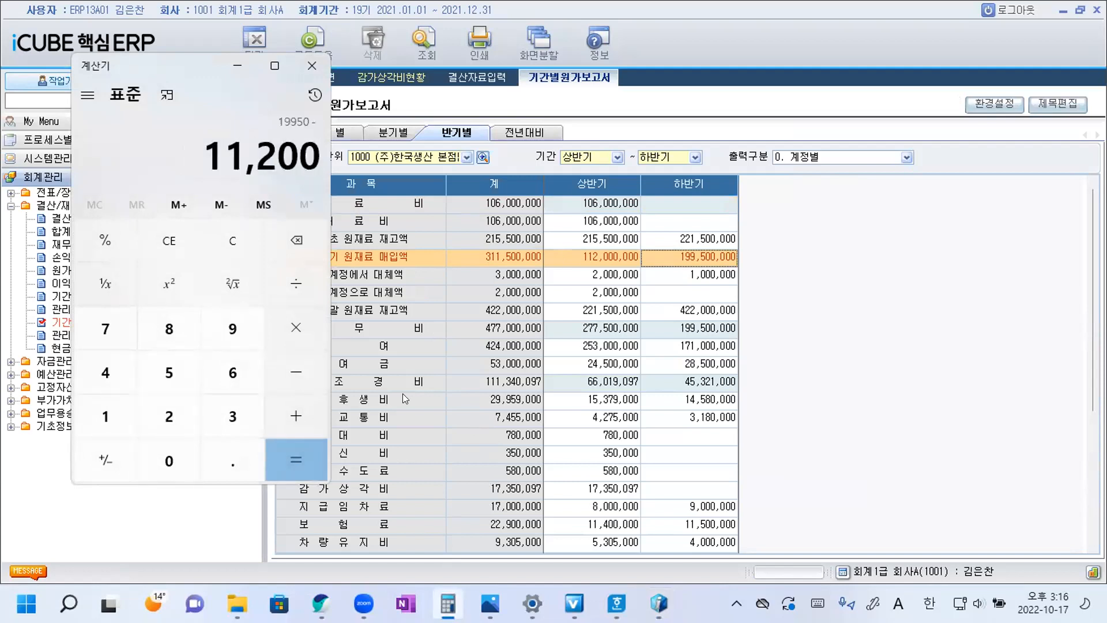
key("Return")
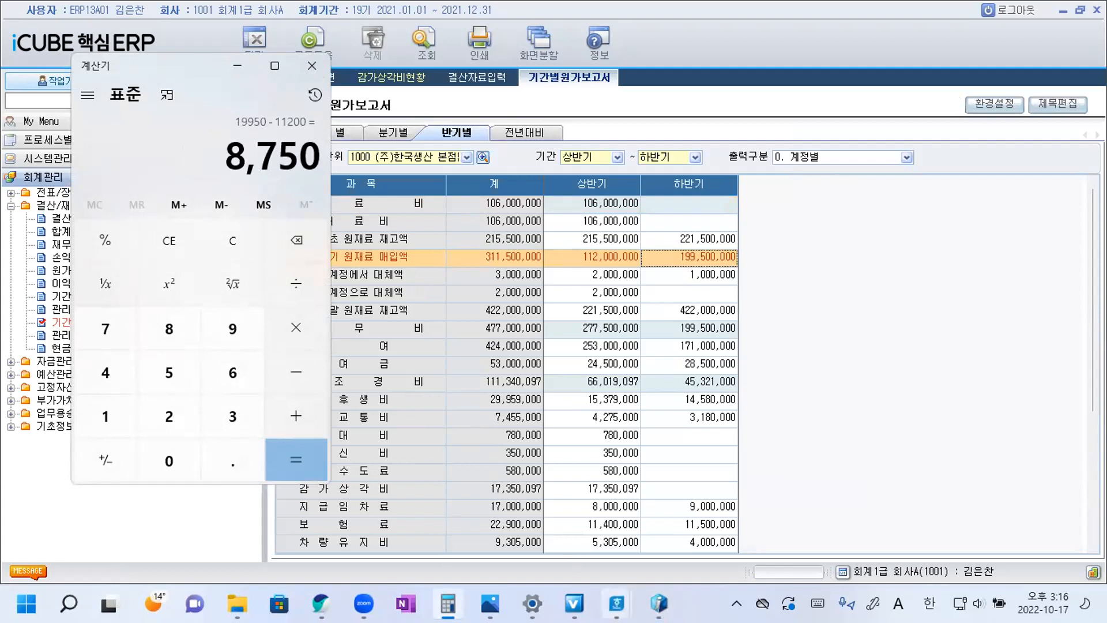
Switch to Hangul and copy ④ from the 87,500,000원 option to the end of question 23's sentence.
mouse_move(617, 603)
left_click(679, 544)
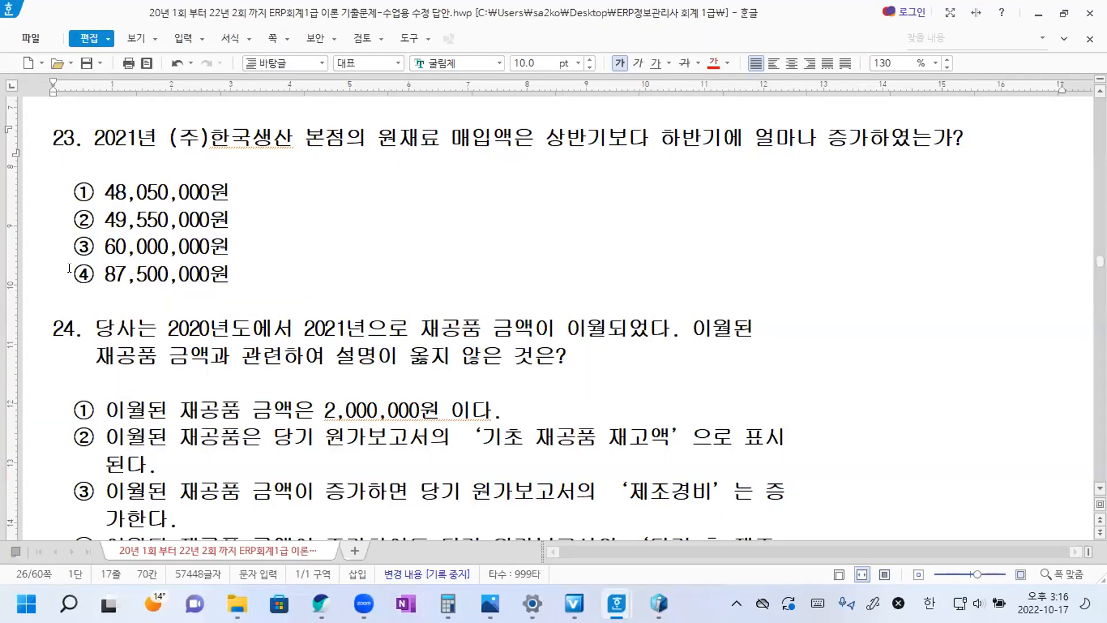
left_click_drag(73, 271, 92, 273)
key("ctrl+c")
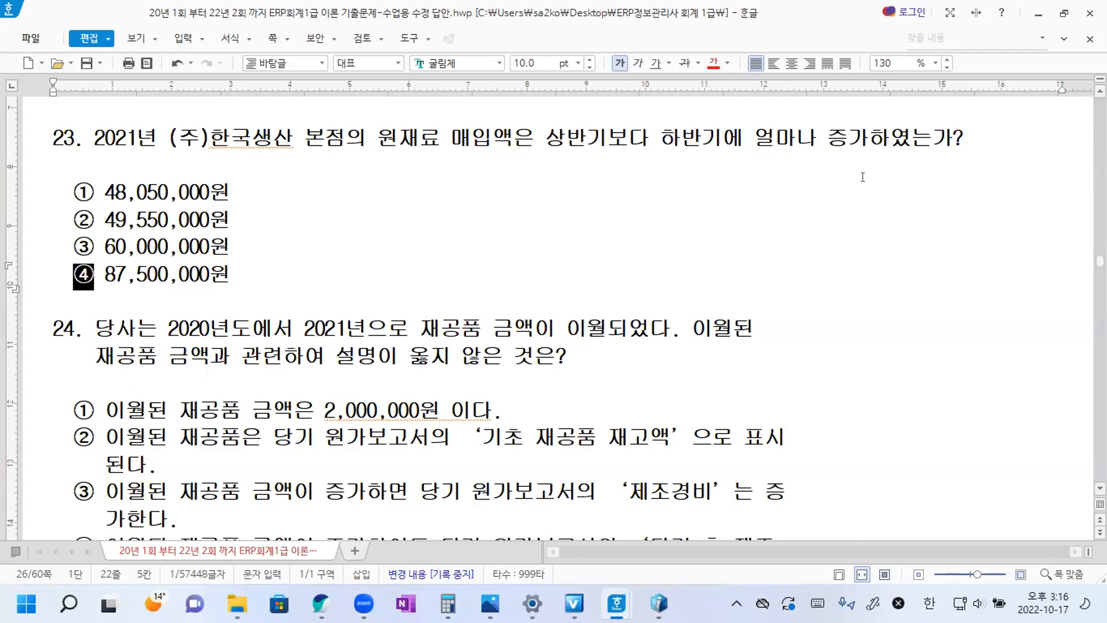
left_click(972, 138)
key("ctrl+v")
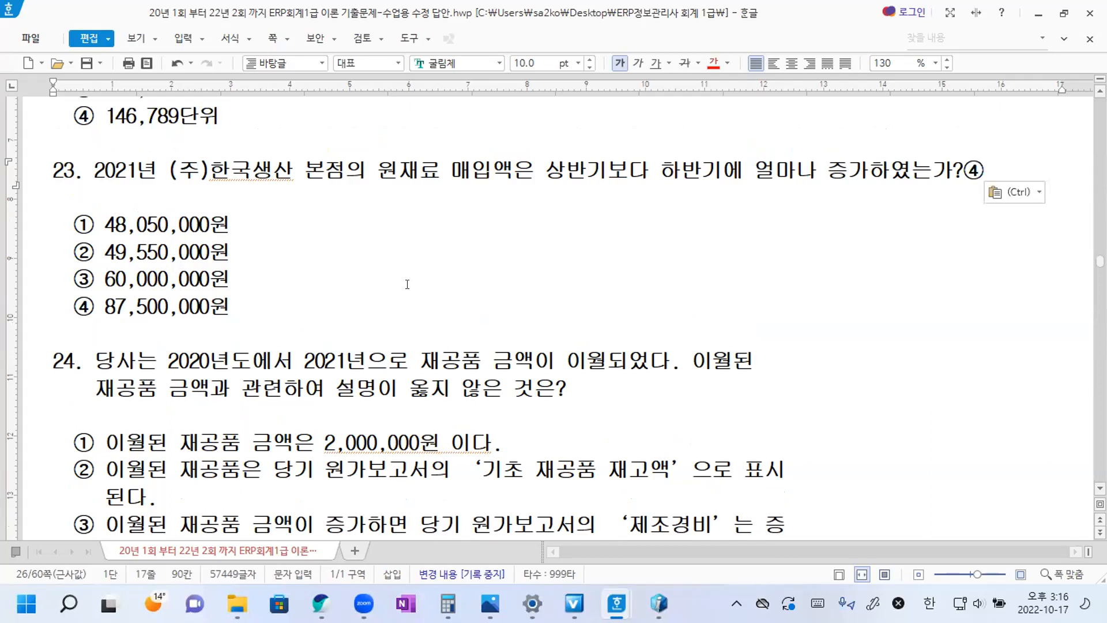
Join question 24's two lines by removing the line break and indent between 이월된 and 재공품.
left_click(563, 380)
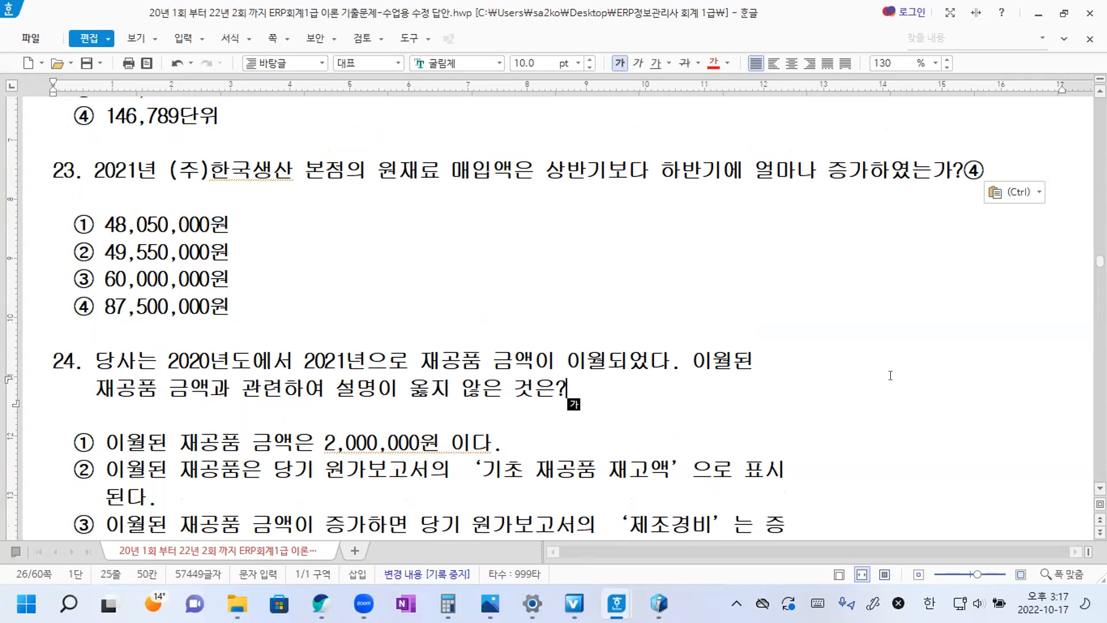
left_click(755, 361)
key("Delete")
key("Delete")
key("Delete")
key("Delete")
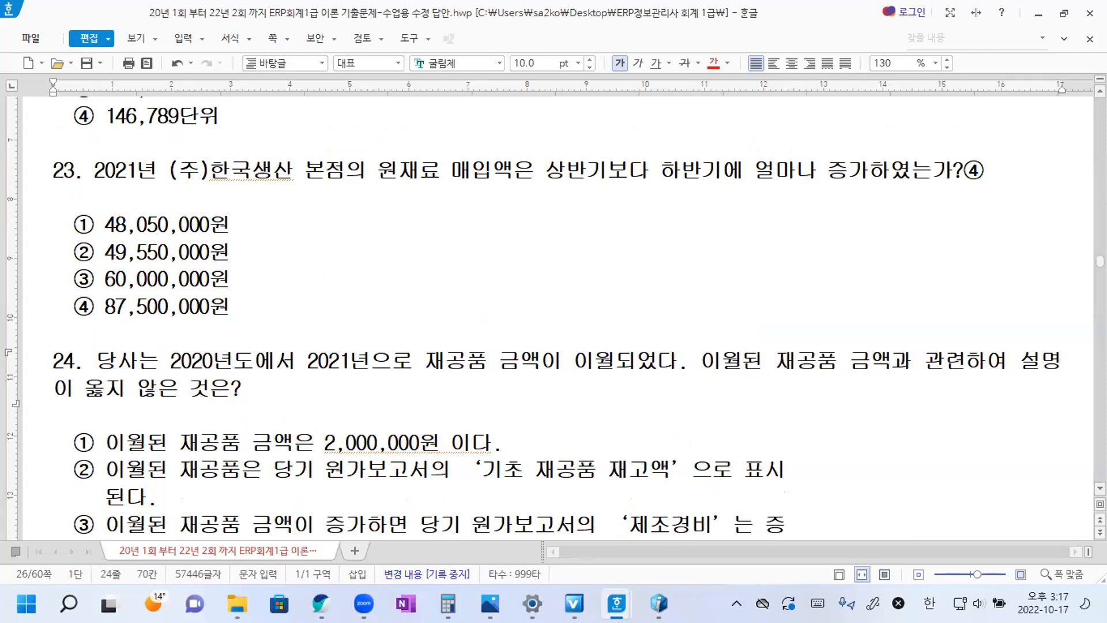
key("Hangul")
Read question 24's options, then open 원가보고서 in iCUBE and query it for 2021/12/31 using 45500 제품매출원가.
scroll(249, 399, "down", 2)
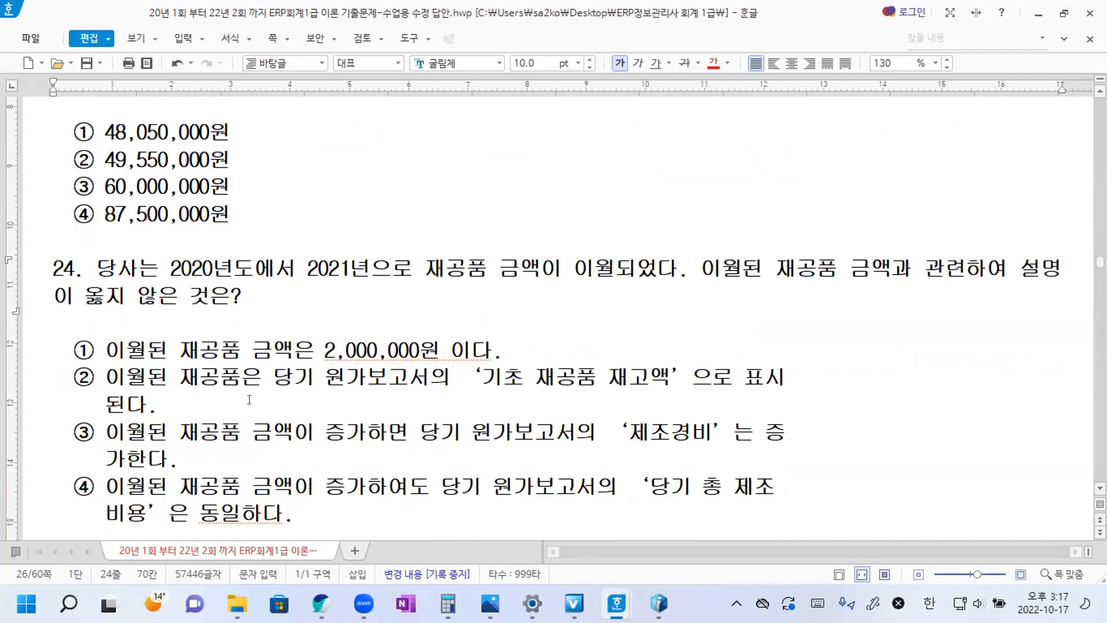
scroll(483, 280, "down", 2)
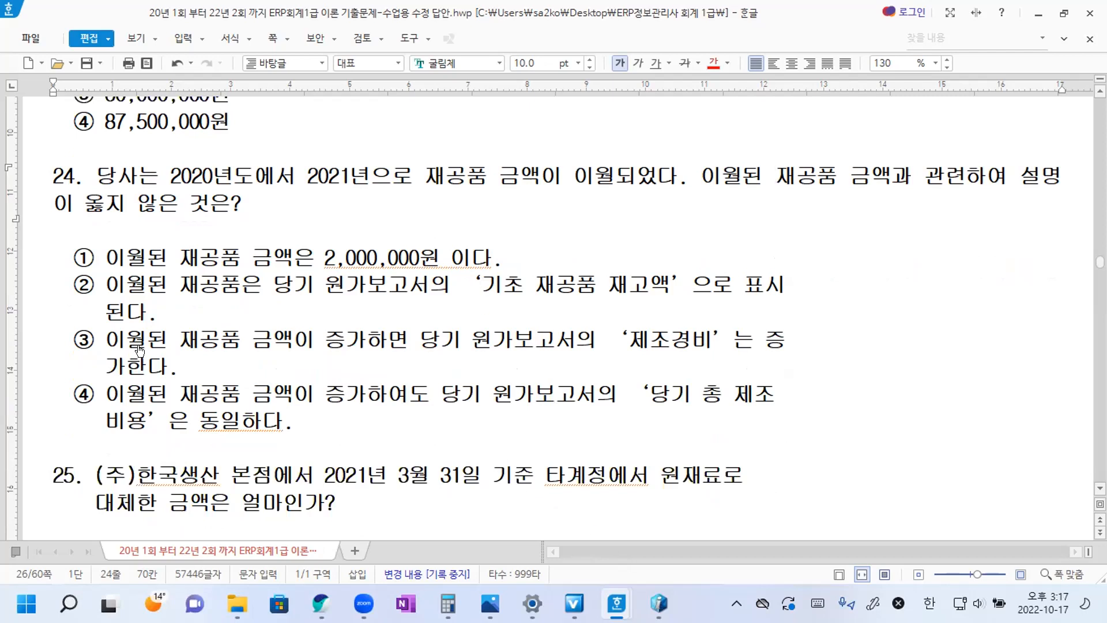
key("alt+Tab")
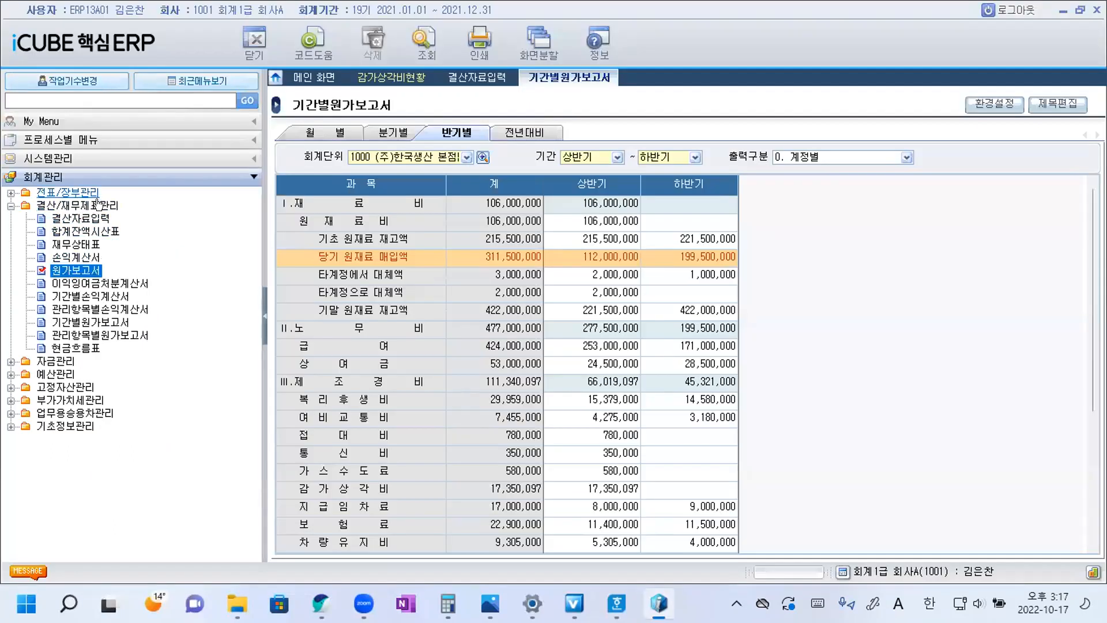
double_click(73, 271)
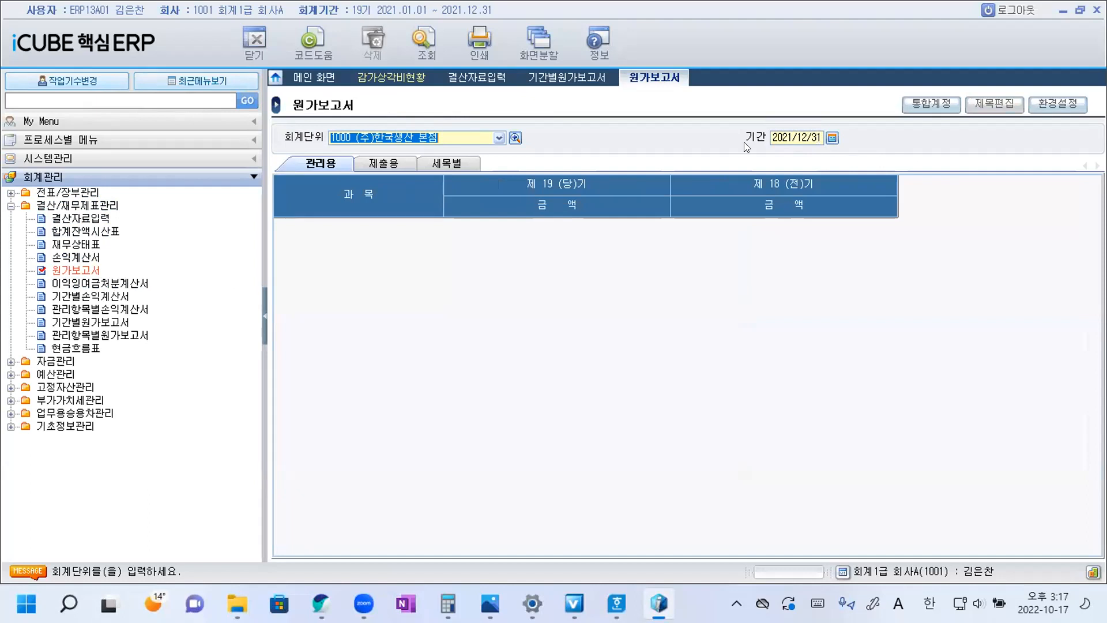
left_click(433, 40)
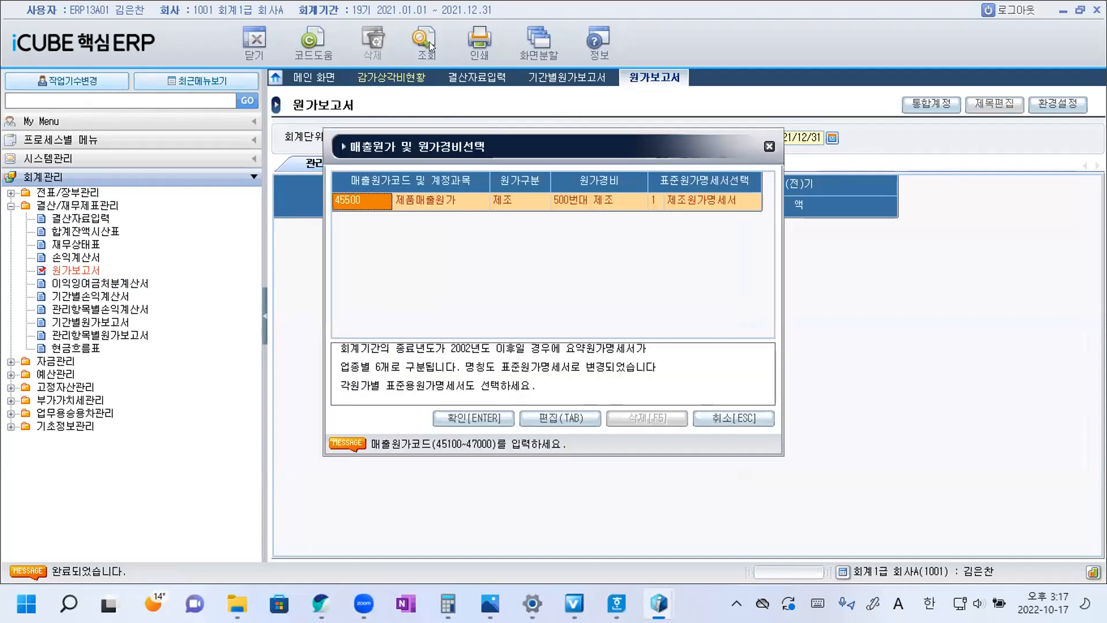
left_click(478, 421)
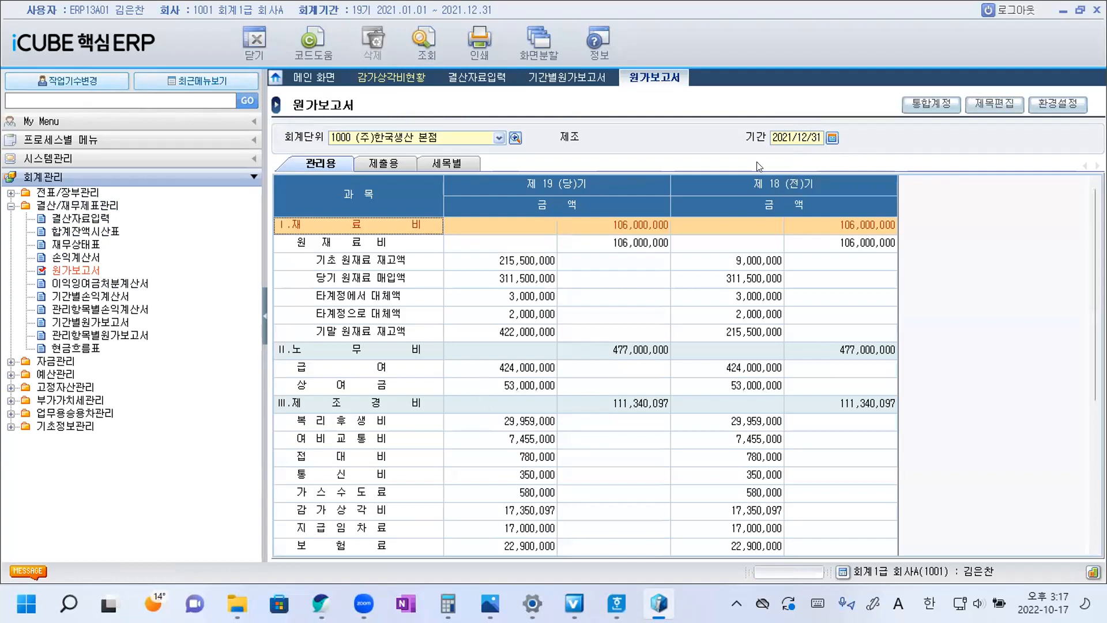
Compare the 제 18 (전)기 기말 재공품 재고액 with the 제 19 (당)기 기초 재공품 재고액.
scroll(796, 441, "down", 5)
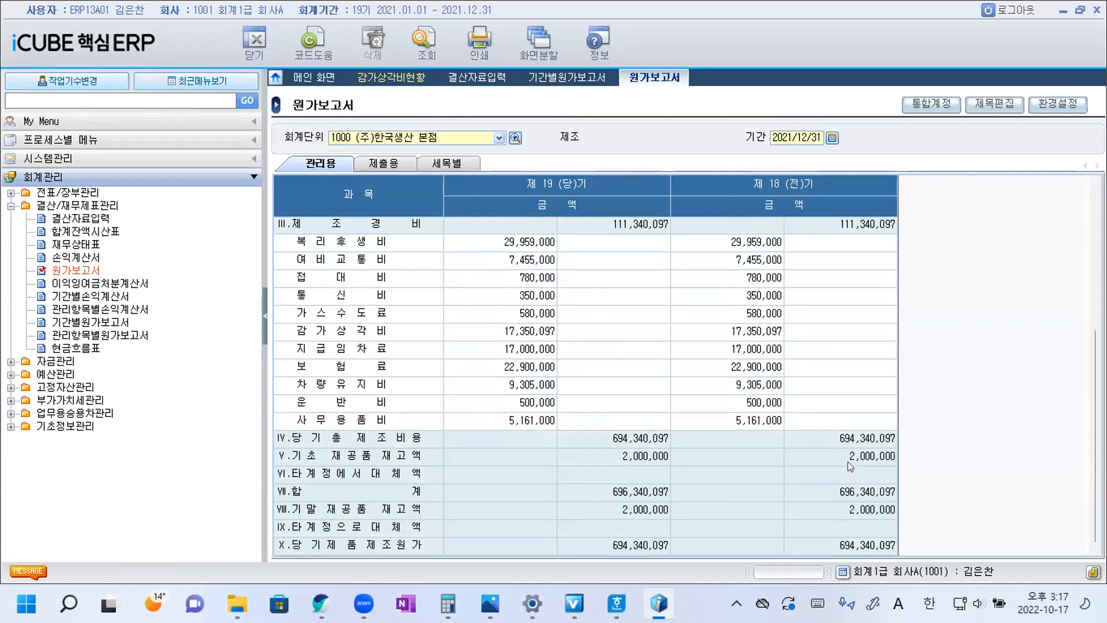
left_click(858, 507)
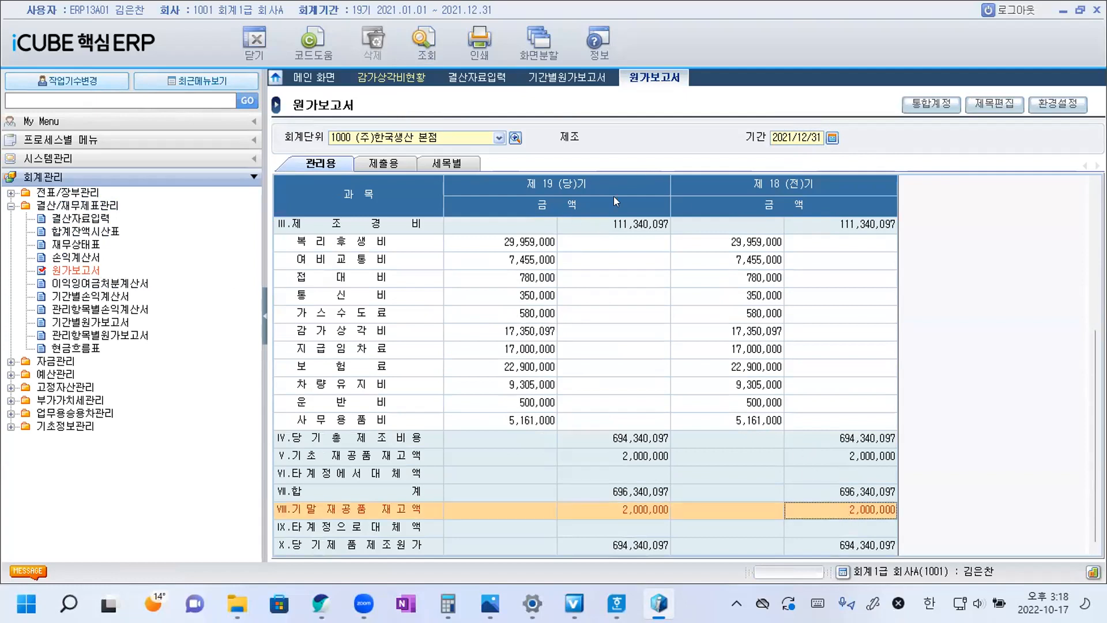
left_click(625, 456)
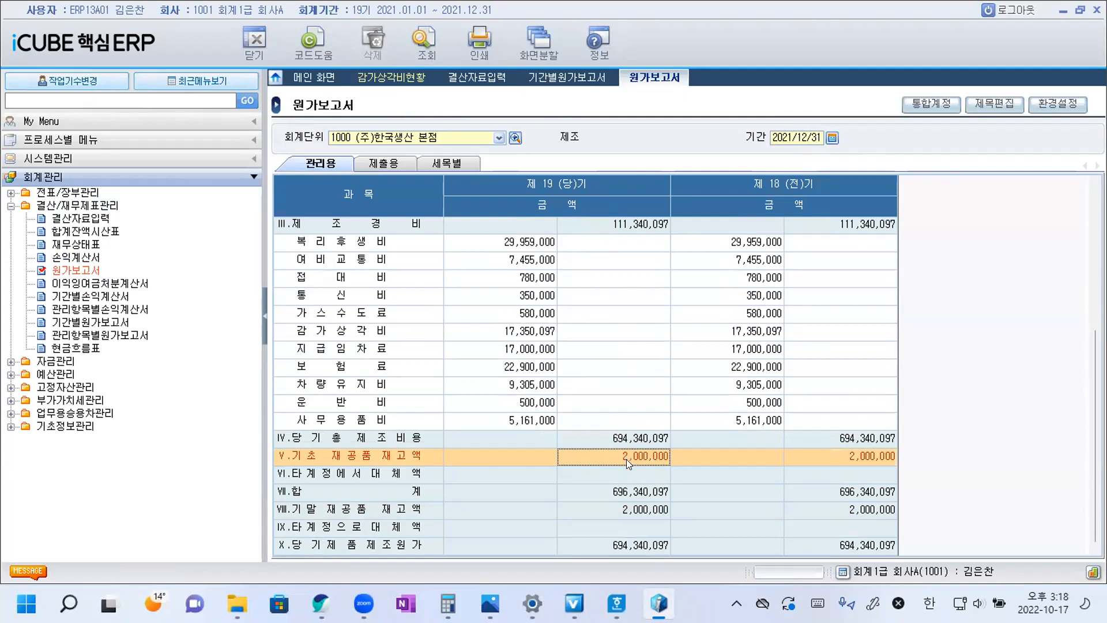
Switch to Hangul and copy ③ from the 제조경비 option to the end of question 24's sentence.
mouse_move(617, 604)
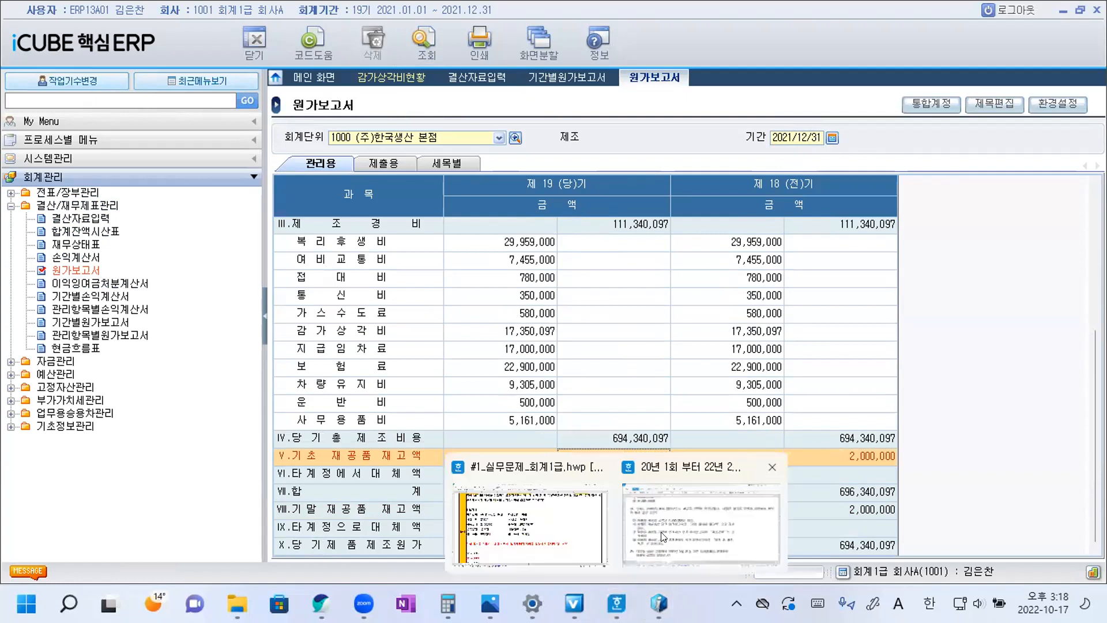
left_click(661, 536)
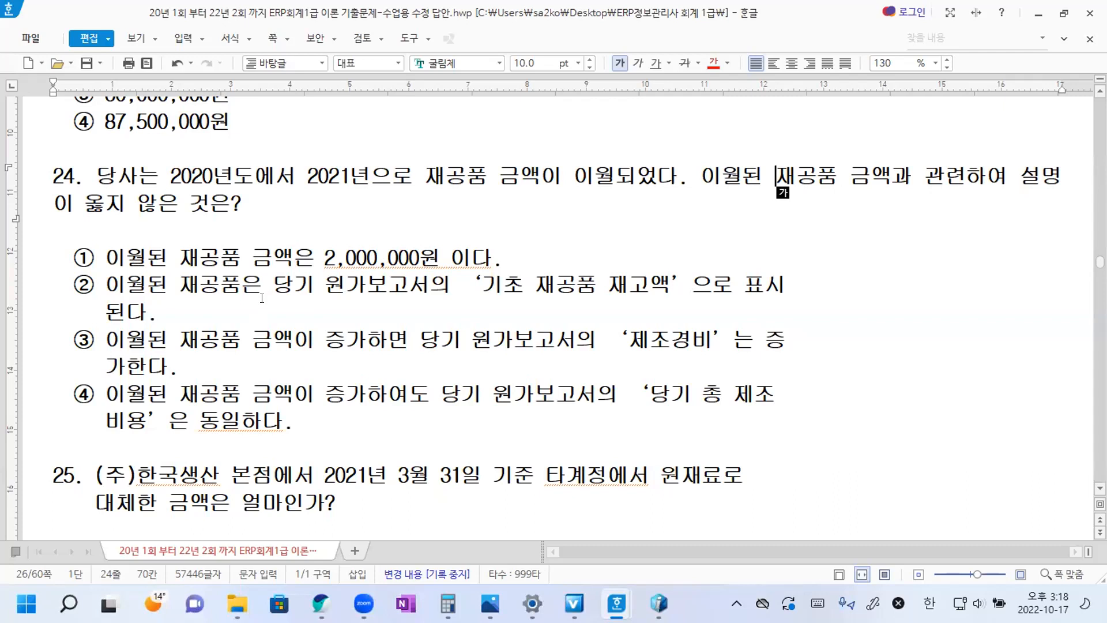
left_click_drag(71, 334, 96, 338)
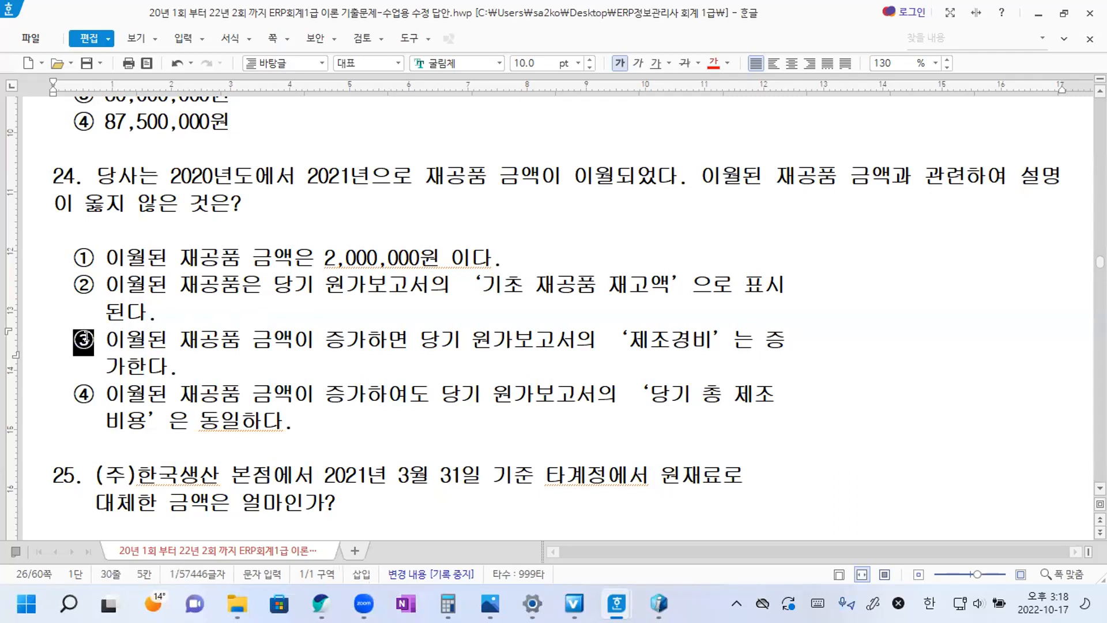
key("ctrl+c")
left_click(245, 203)
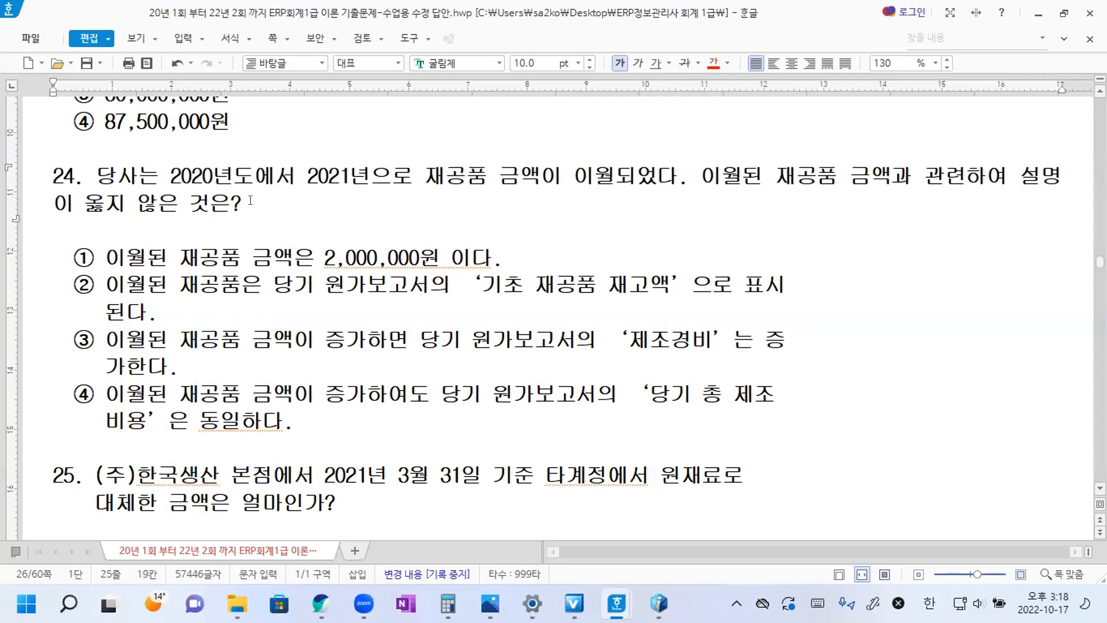
key("ctrl+v")
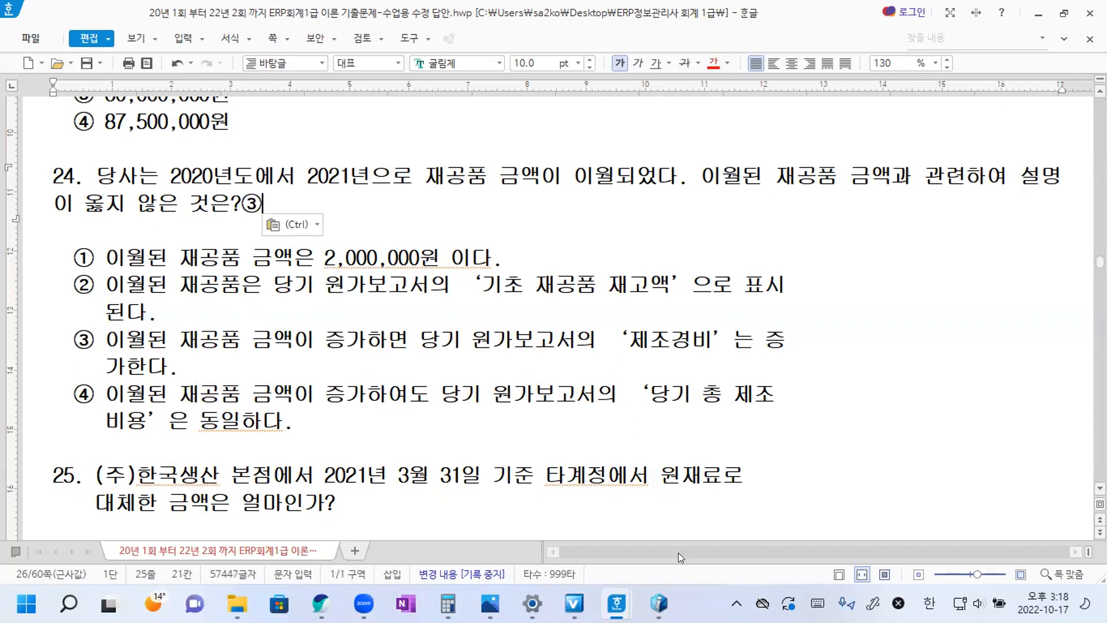
Switch back to iCUBE and review the 제조경비 and 원재료비 sections of the 원가보고서.
key("alt+Tab")
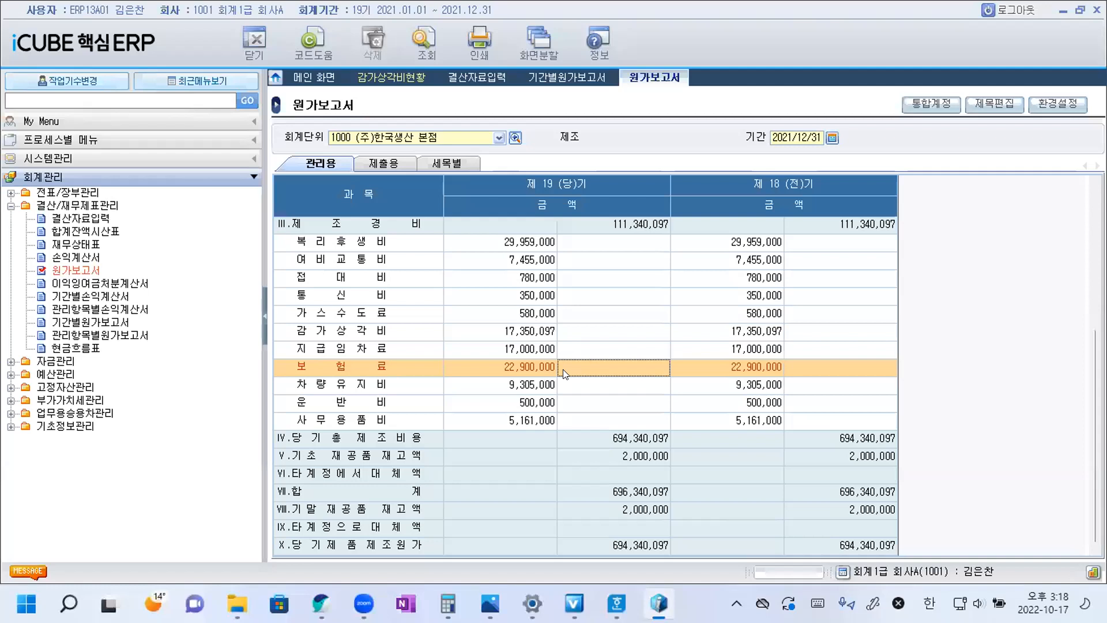
scroll(393, 403, "up", 3)
left_click(394, 403)
scroll(394, 402, "down", 1)
scroll(356, 309, "up", 3)
left_click(340, 242)
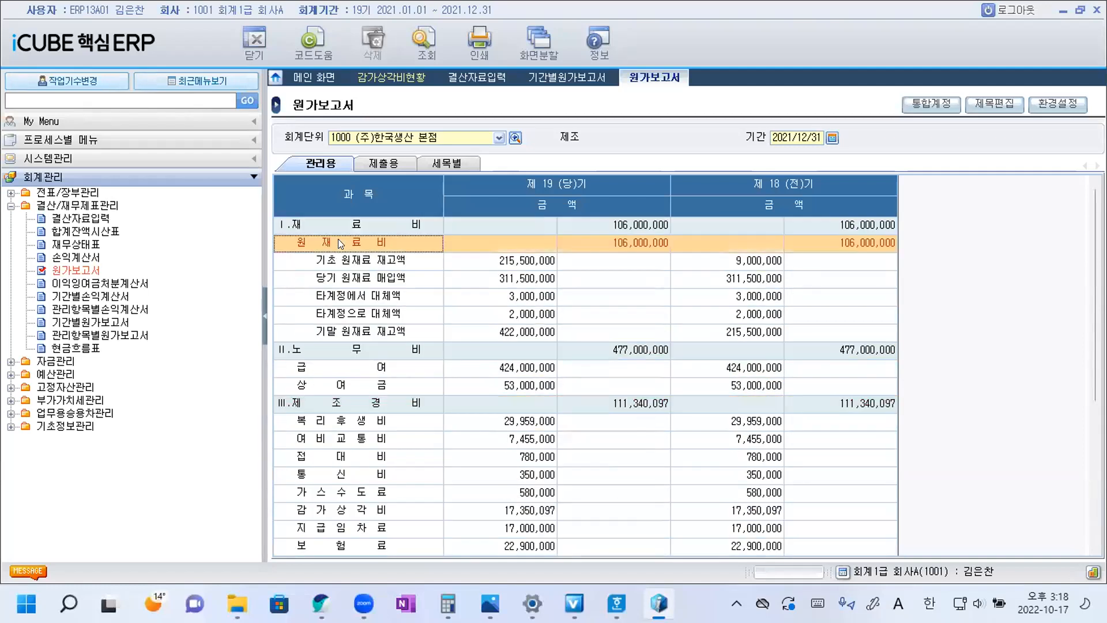
Review the 노무비 and 제조경비 sections of the 원가보고서 and compare 기초 재공품 재고액 with 당기 총 제조비용.
left_click(359, 356)
scroll(369, 349, "down", 2)
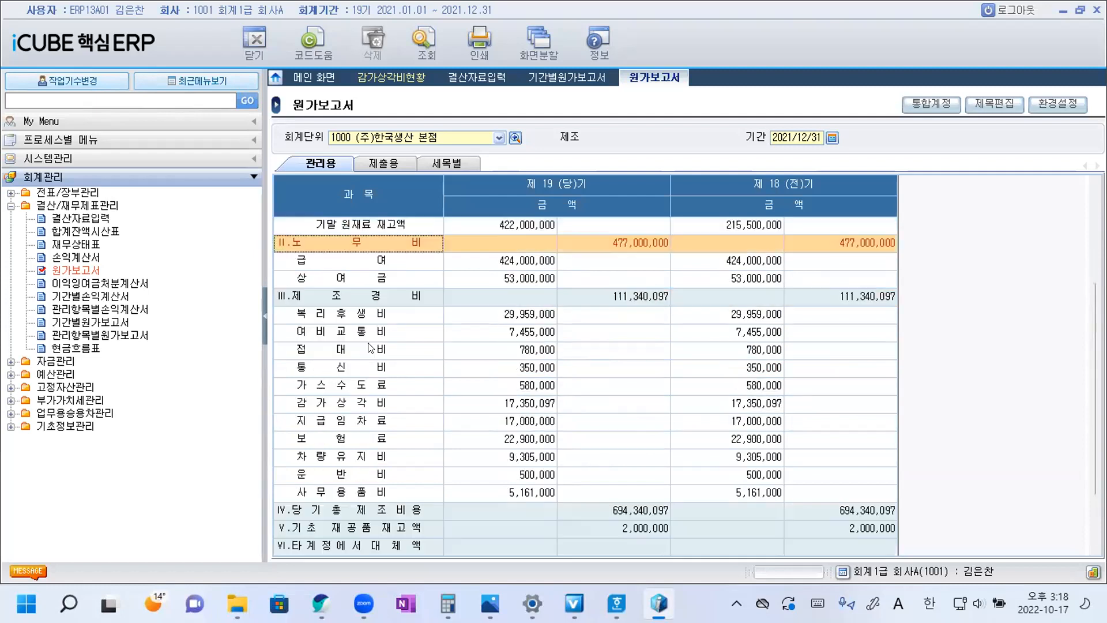
left_click(357, 296)
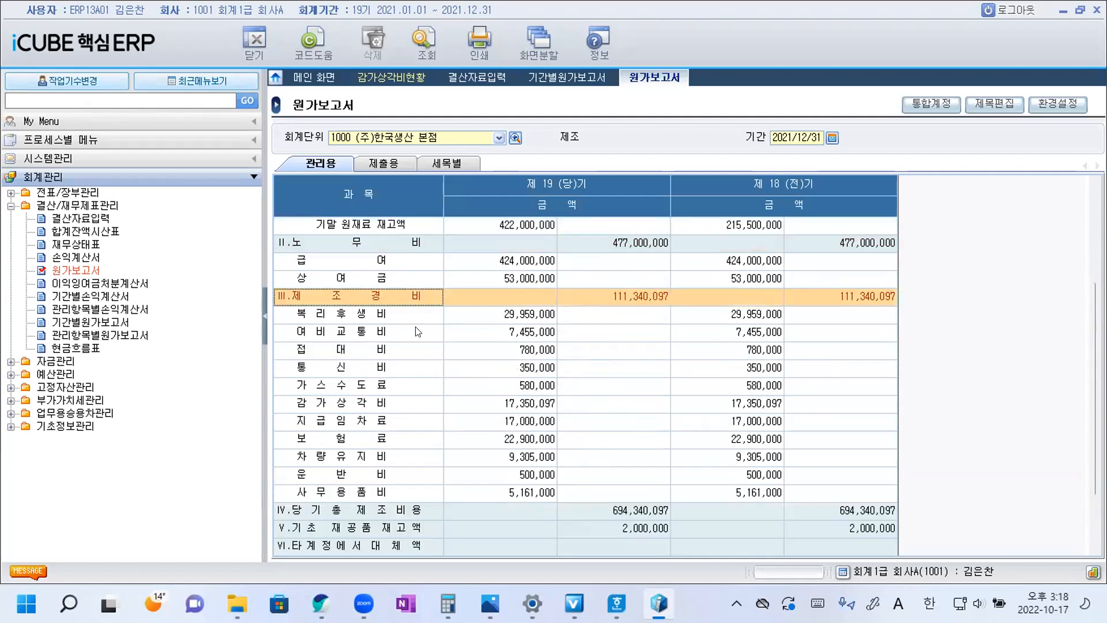
scroll(606, 528, "down", 2)
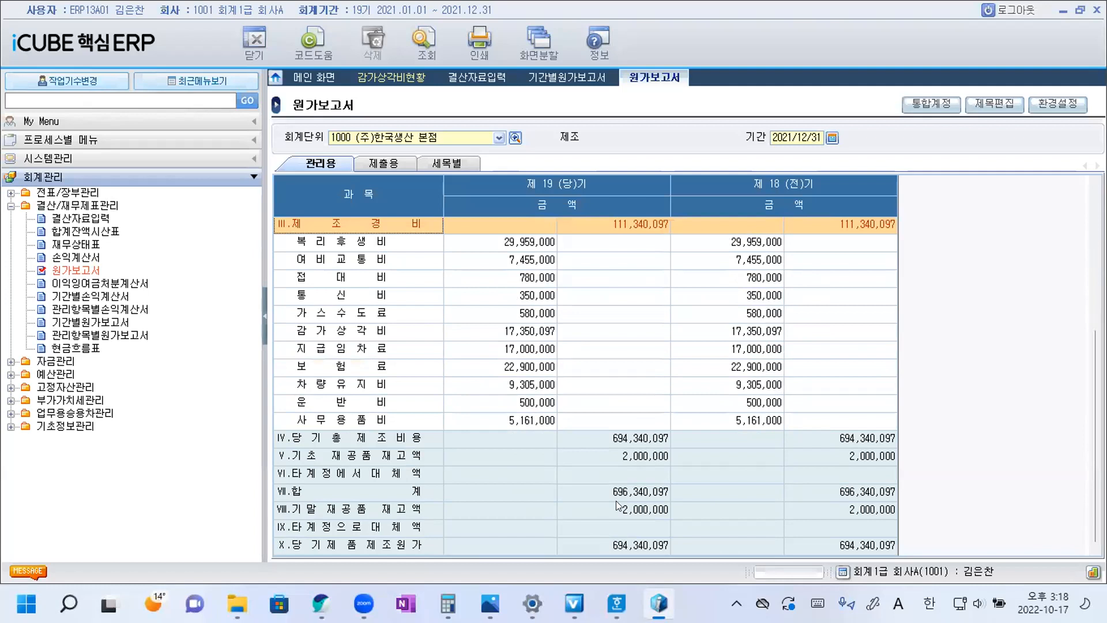
left_click(638, 459)
scroll(637, 457, "up", 1)
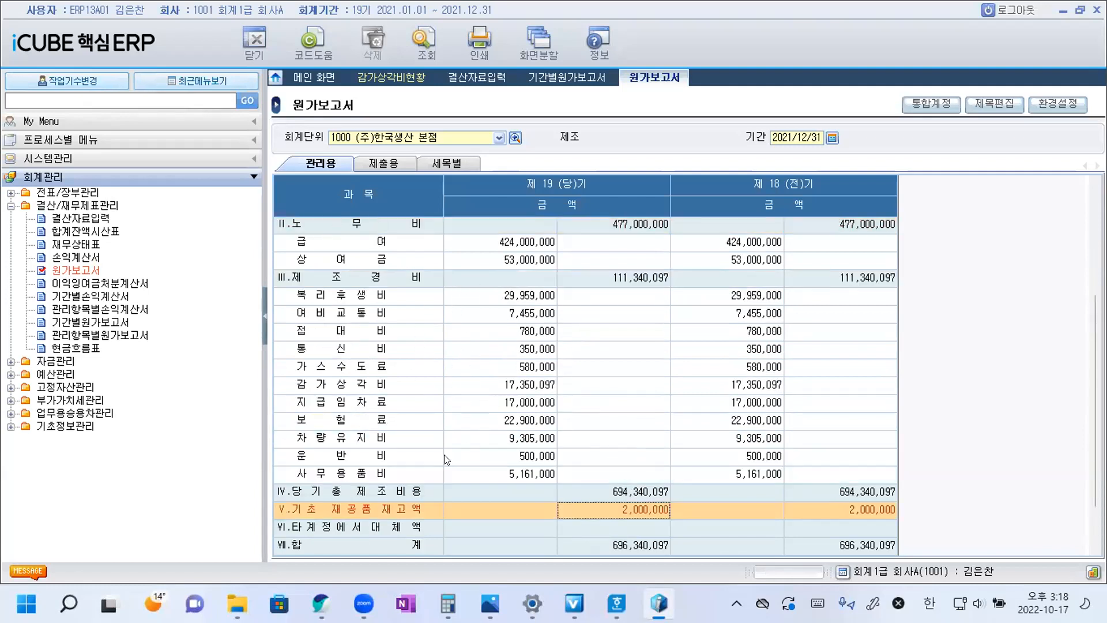
scroll(430, 424, "down", 1)
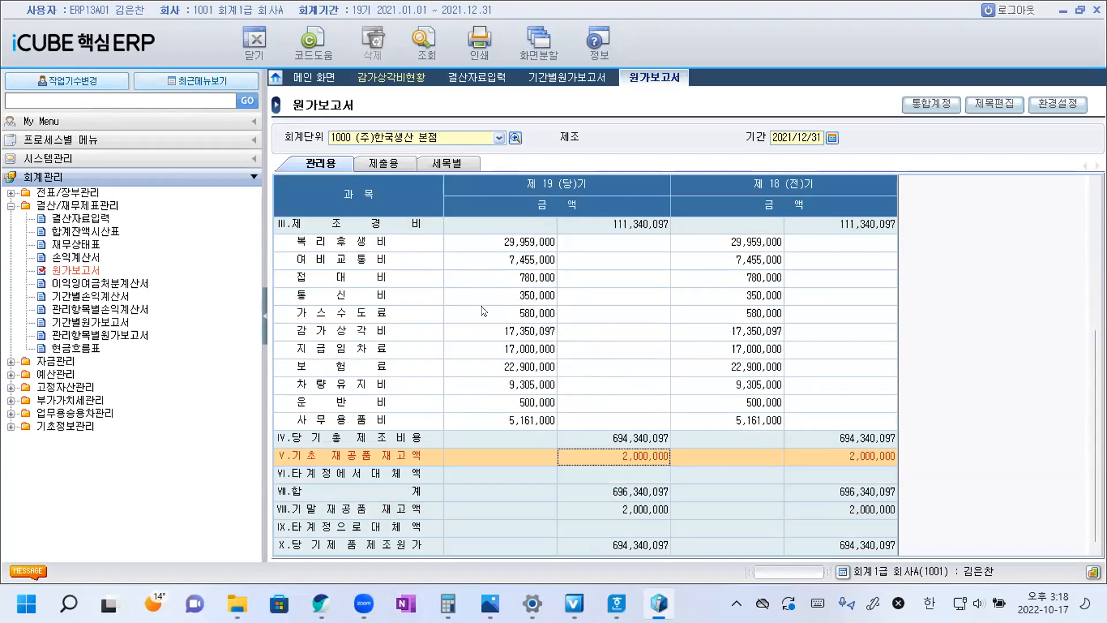
Trace the 원가보고서 again from 재료비 through 노무비 and 제조경비 to the 제 19 (당)기 기초 재공품 재고액.
scroll(482, 310, "up", 1)
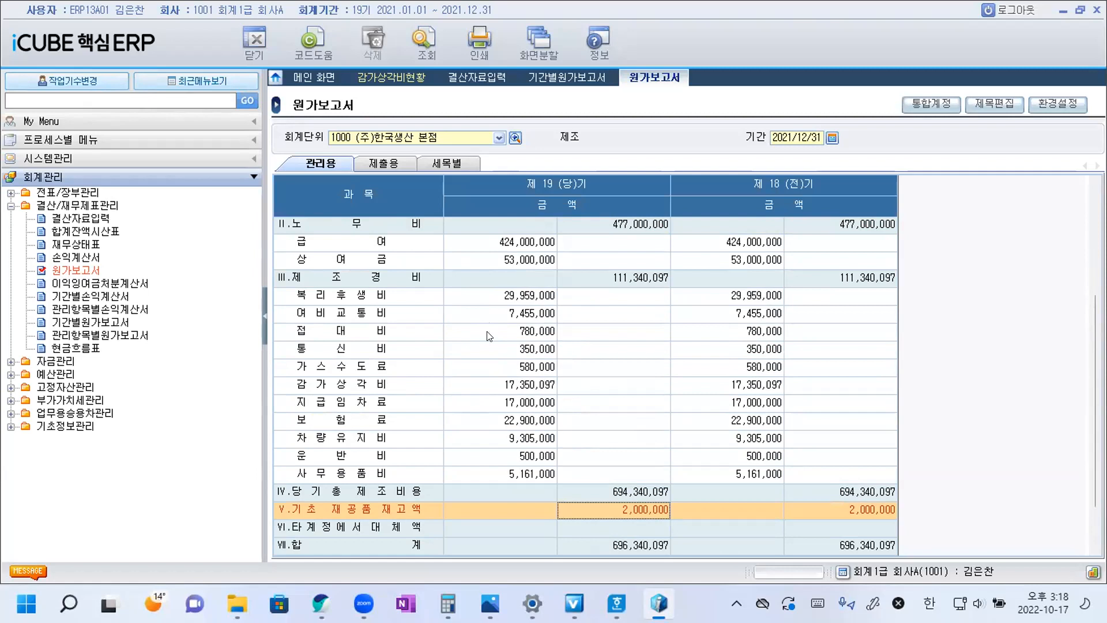
scroll(489, 336, "up", 3)
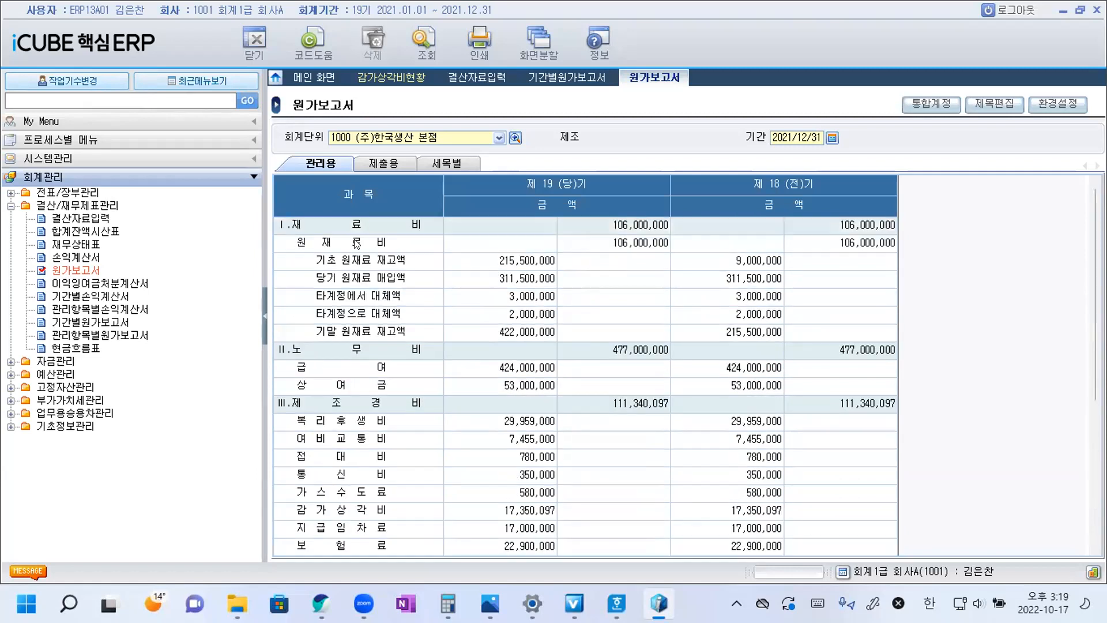
left_click(356, 228)
left_click(357, 345)
scroll(358, 345, "down", 1)
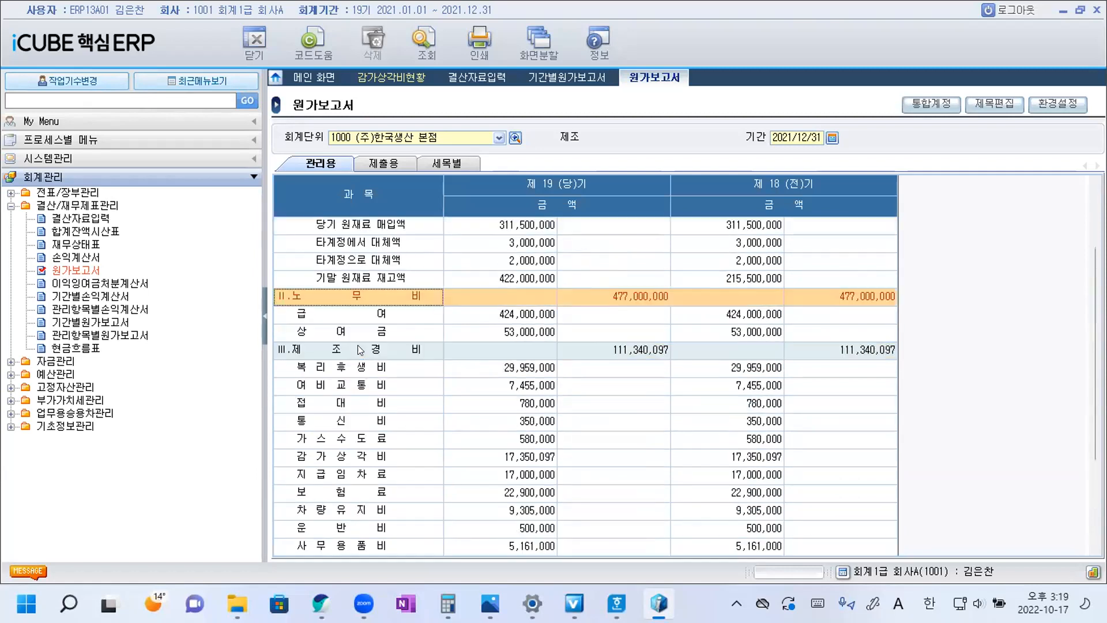
left_click(356, 345)
scroll(376, 353, "down", 2)
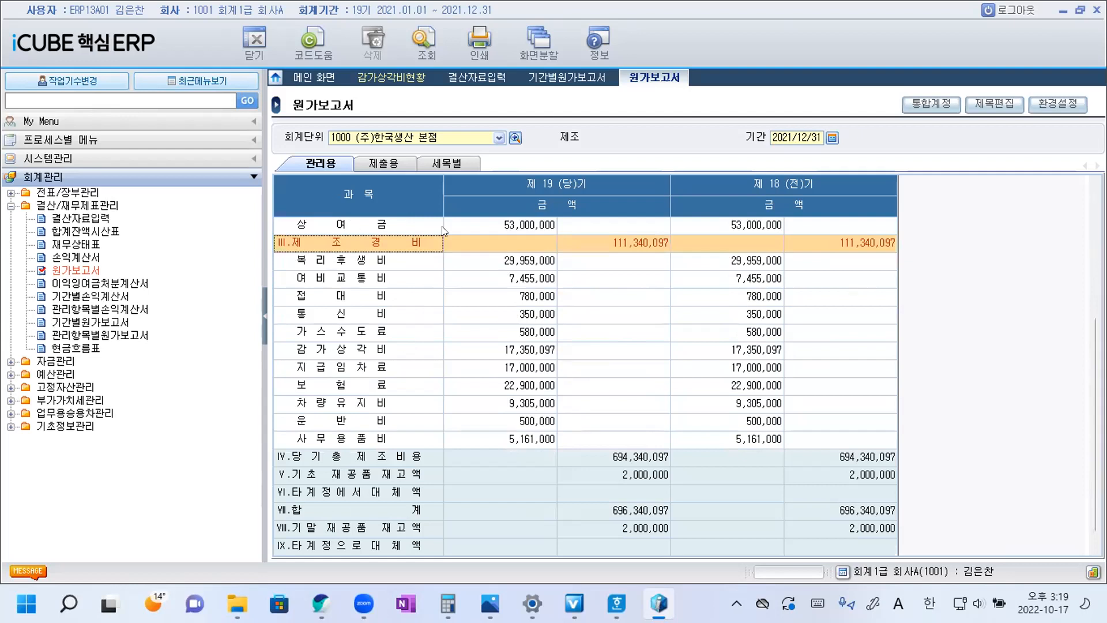
scroll(493, 273, "down", 1)
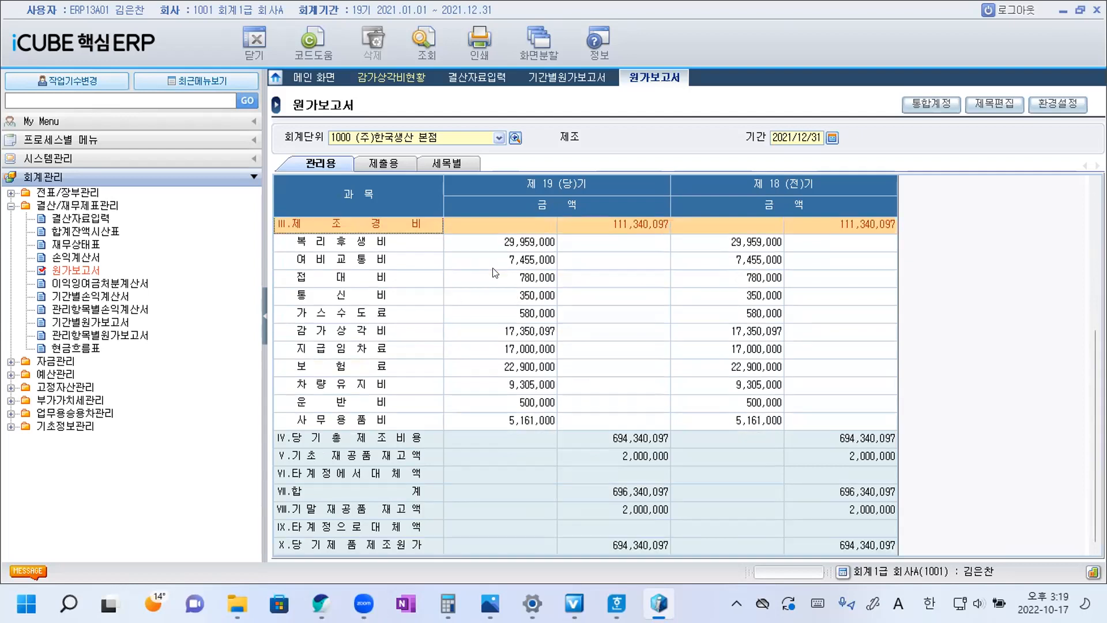
left_click(635, 457)
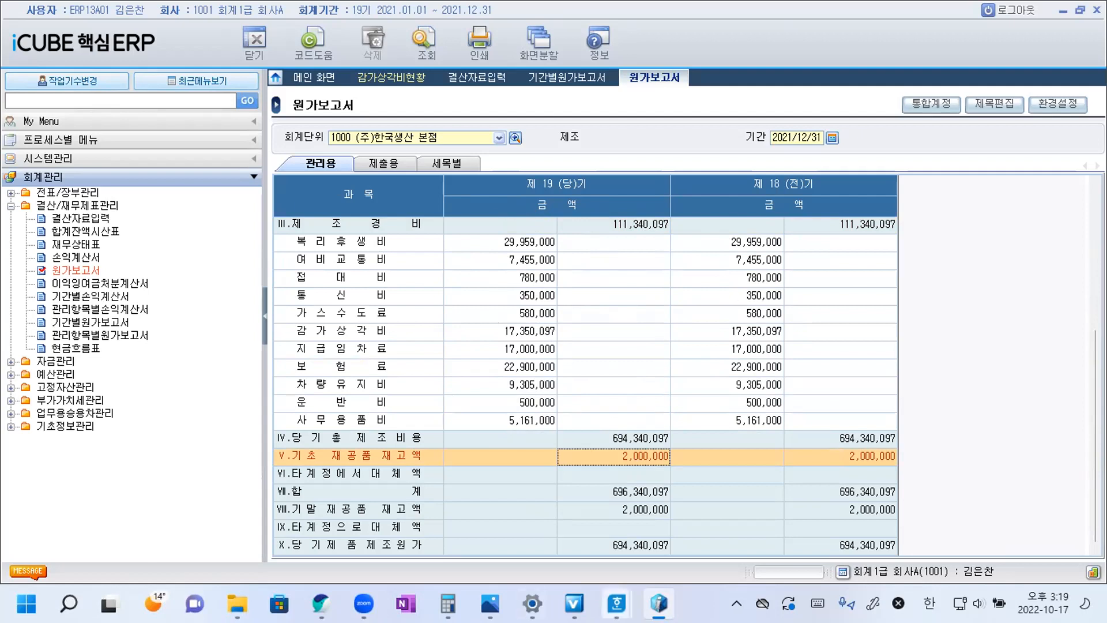
Switch to Hangul and join question 25's two-line sentence into one line, removing the extra spaces before 대체한.
mouse_move(616, 604)
left_click(721, 554)
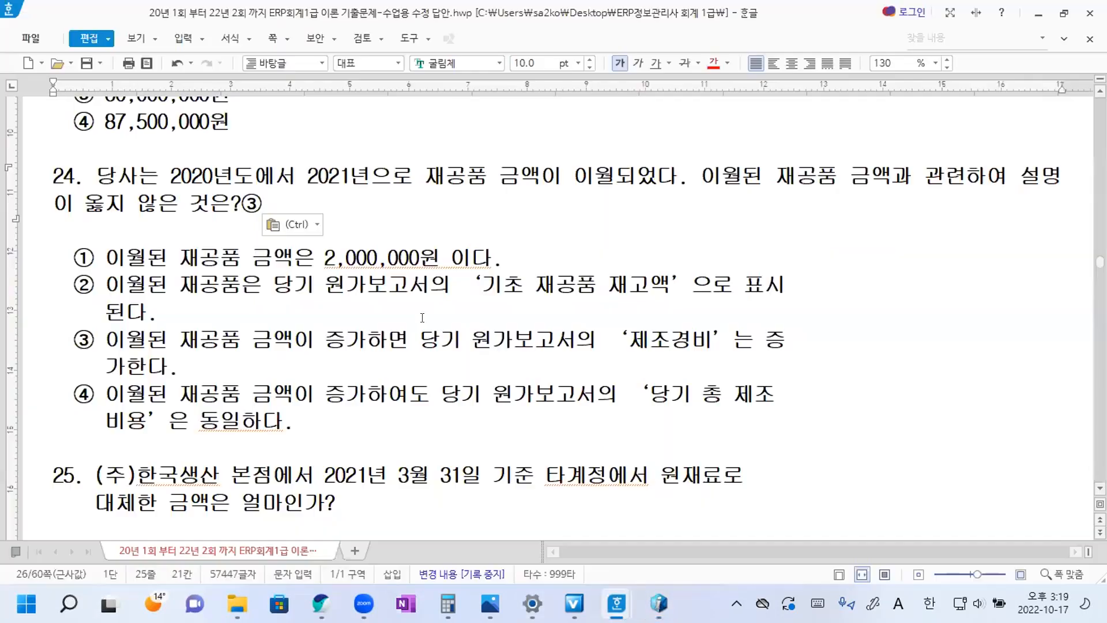
scroll(135, 428, "down", 8)
scroll(158, 330, "up", 3)
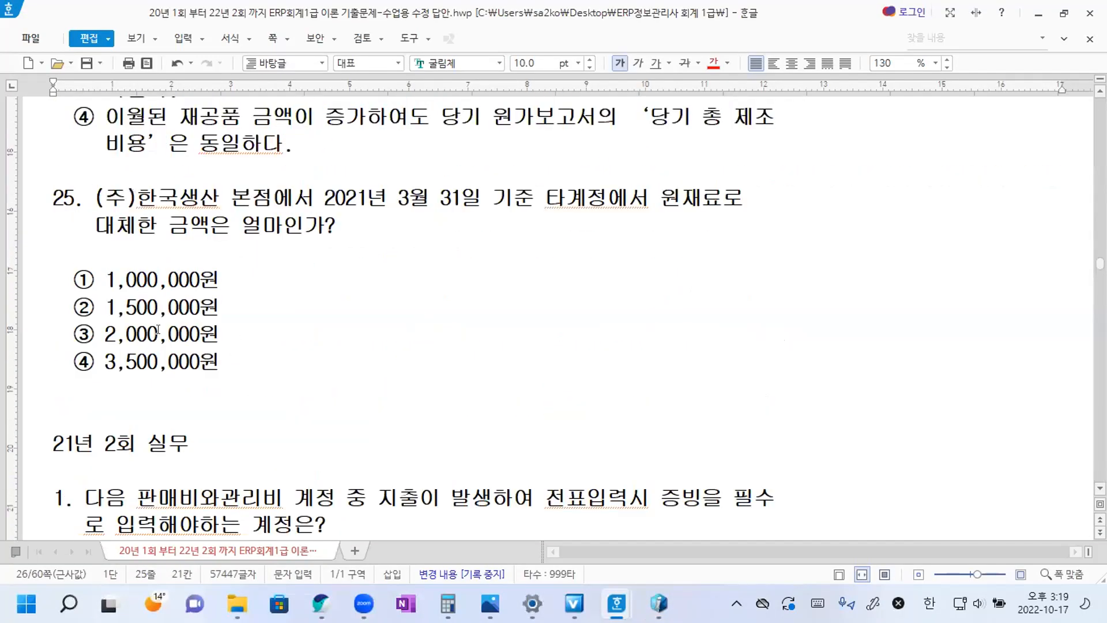
left_click(255, 355)
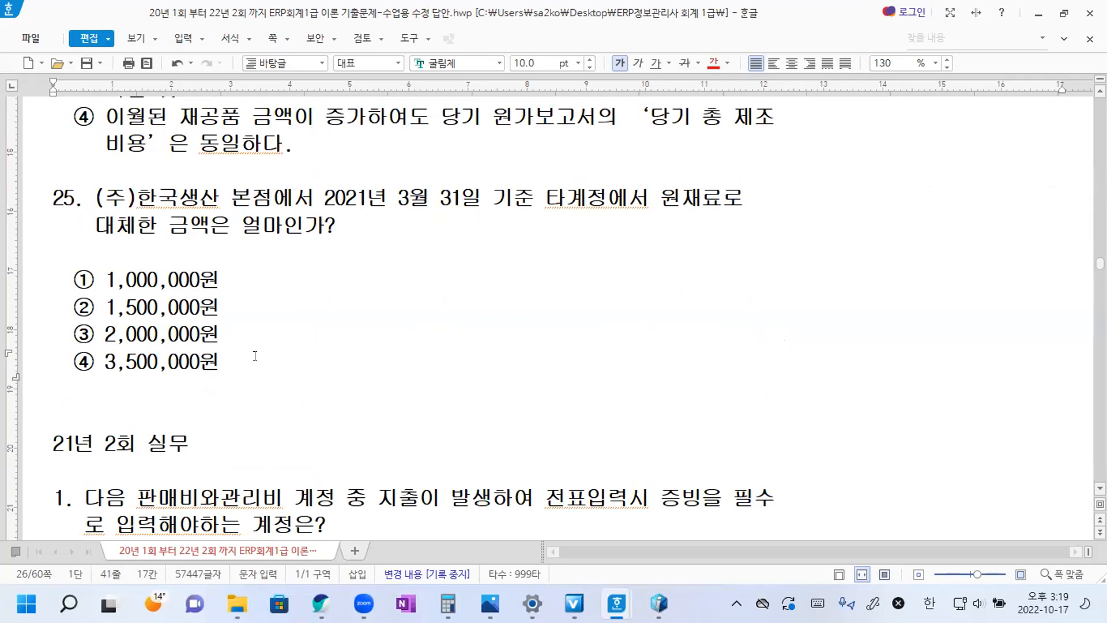
key("Hangul")
left_click(755, 201)
key("Delete")
key("Delete")
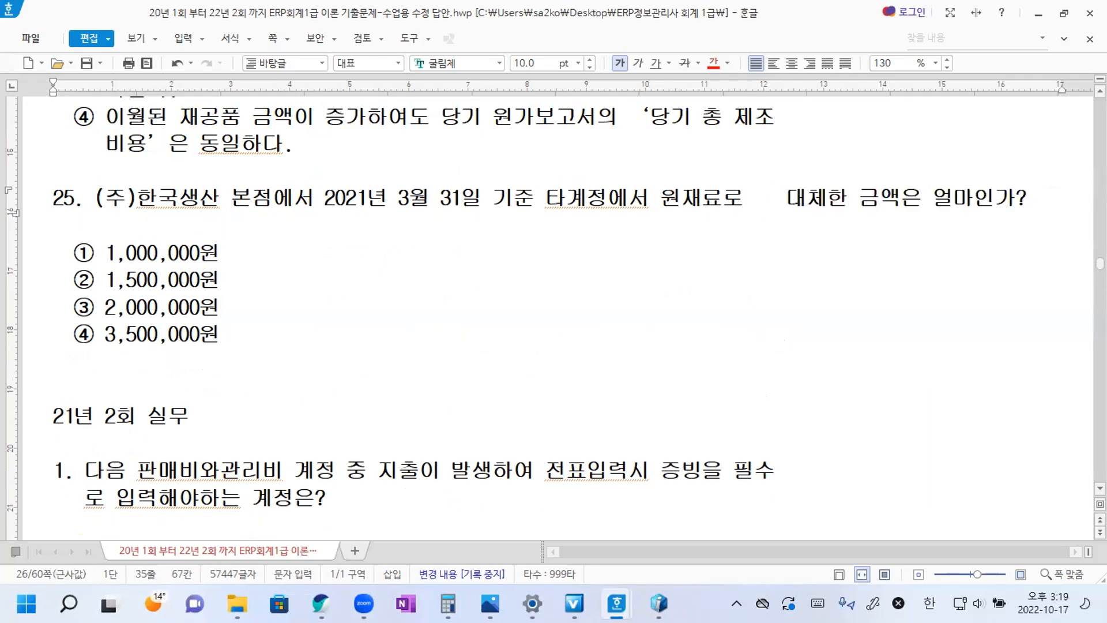
key("Delete")
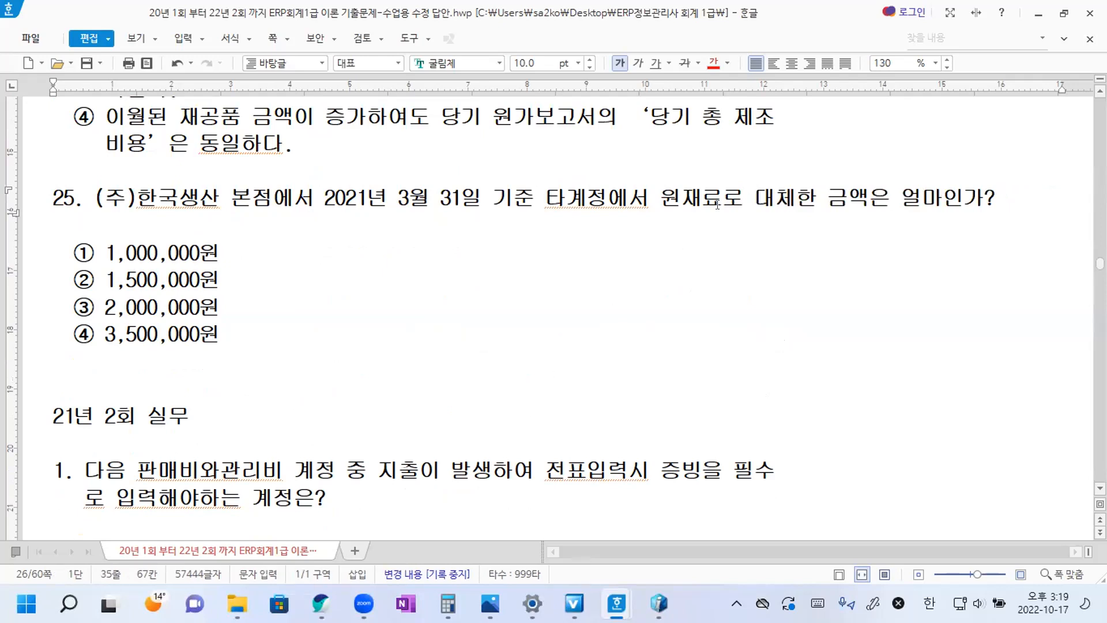
Switch to iCUBE and query the 원가보고서 for 2021/03/31 using 45500 제품매출원가.
left_click(658, 604)
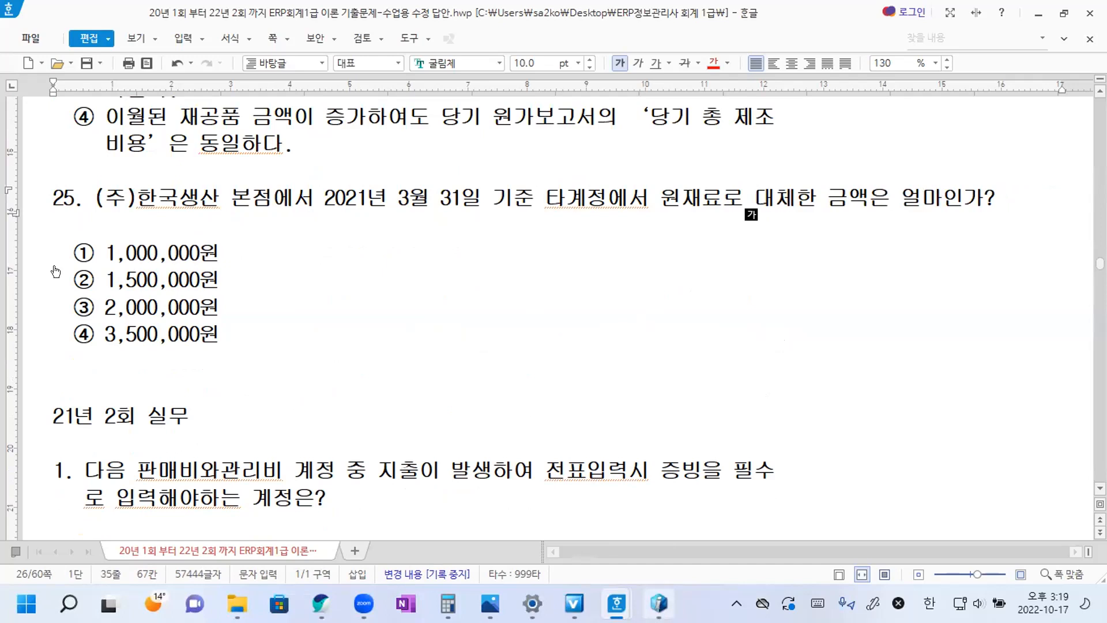
key("alt+Tab")
scroll(461, 277, "up", 3)
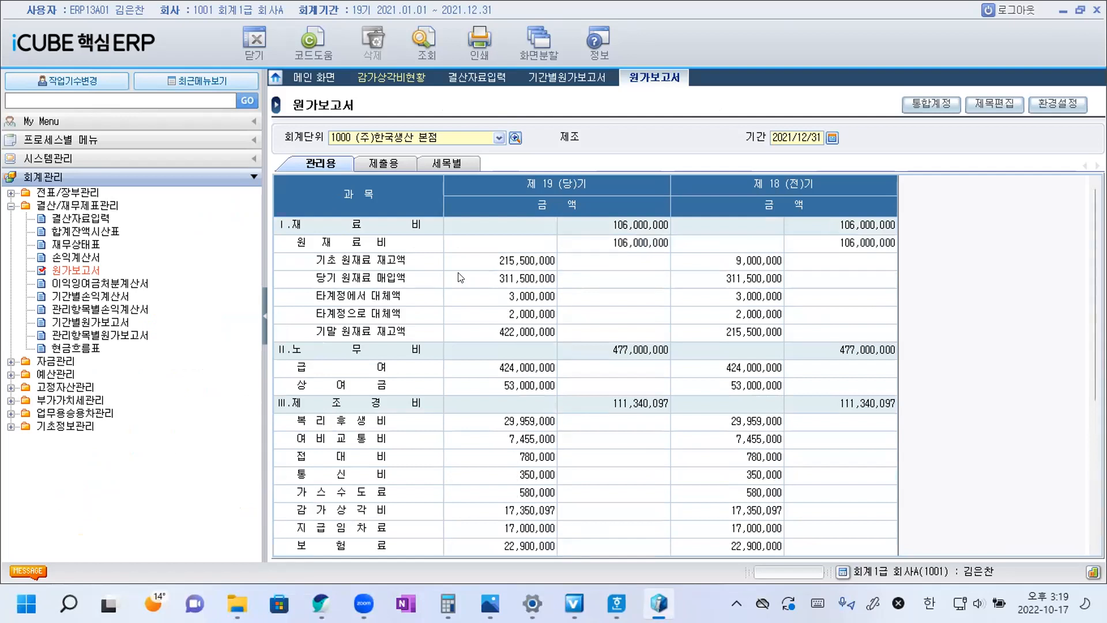
left_click(790, 137)
type("202103")
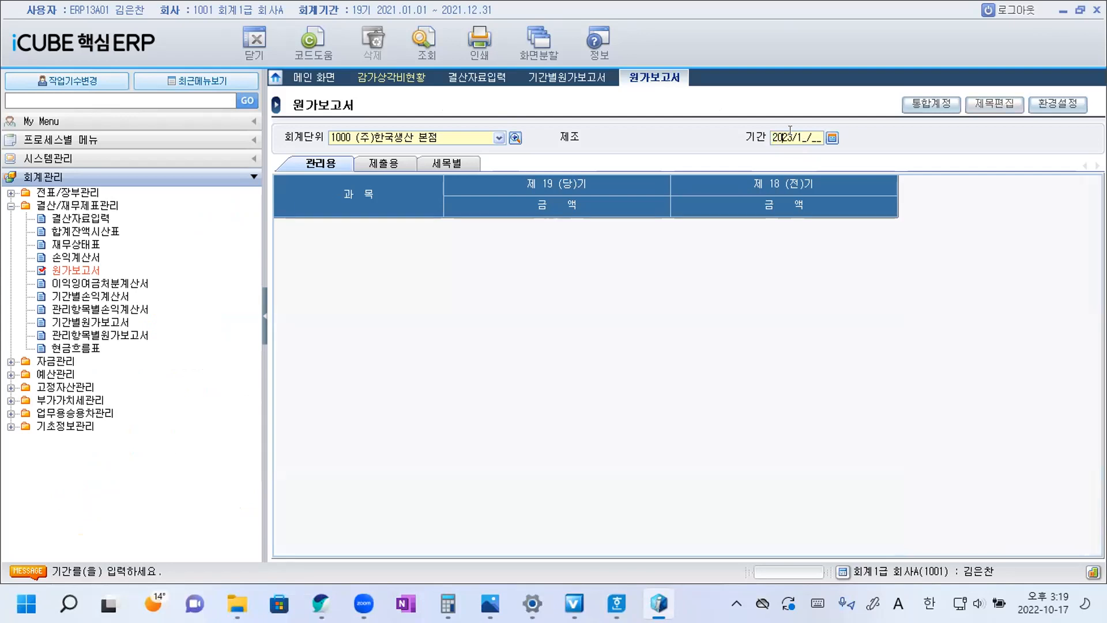
type("31")
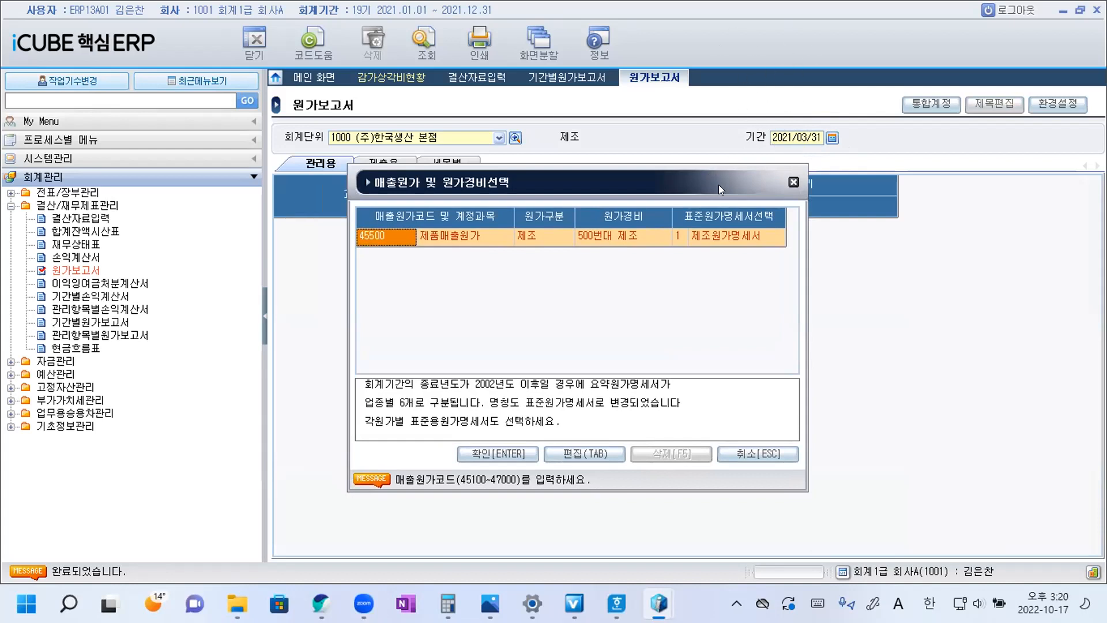
left_click(510, 455)
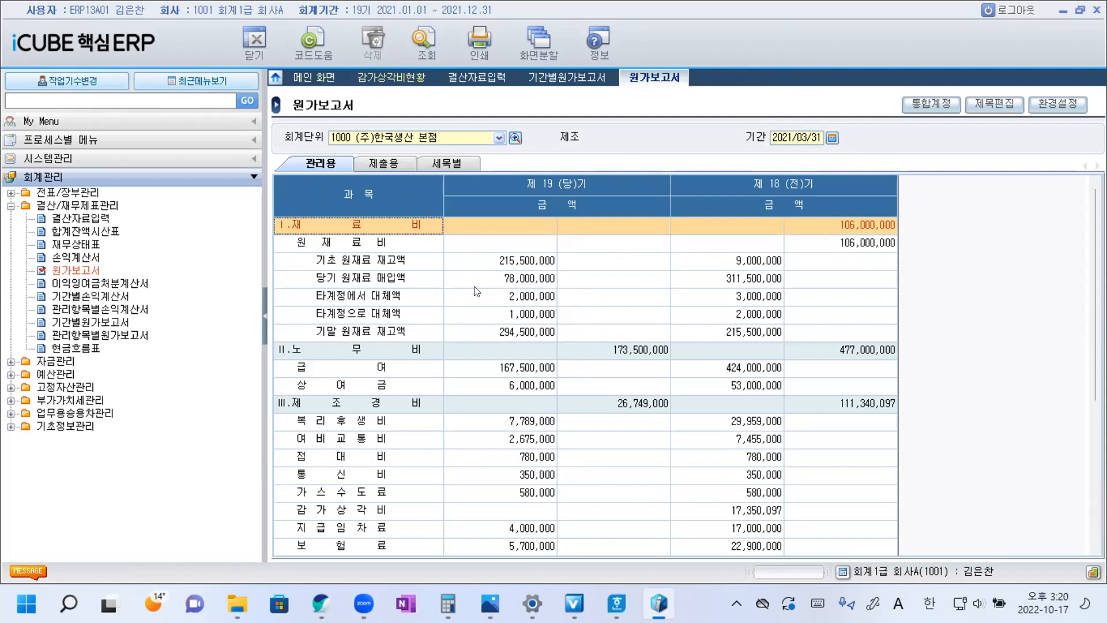
Check the 원재료 타계정에서 대체액 for 제 19 (당)기 against question 25's options in Hangul.
left_click(384, 280)
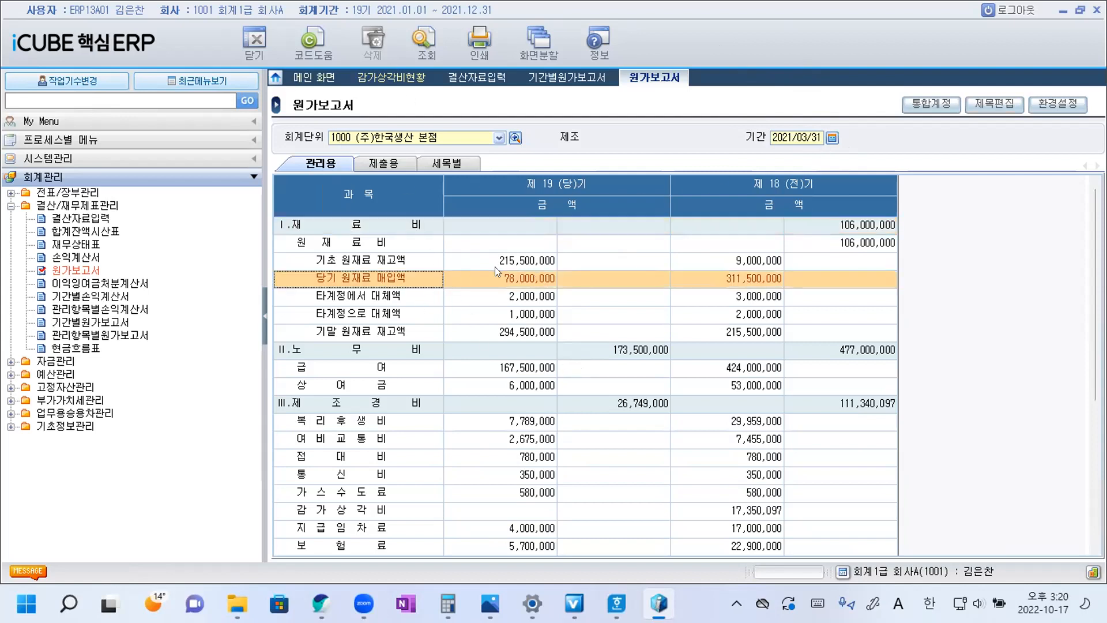
left_click(499, 301)
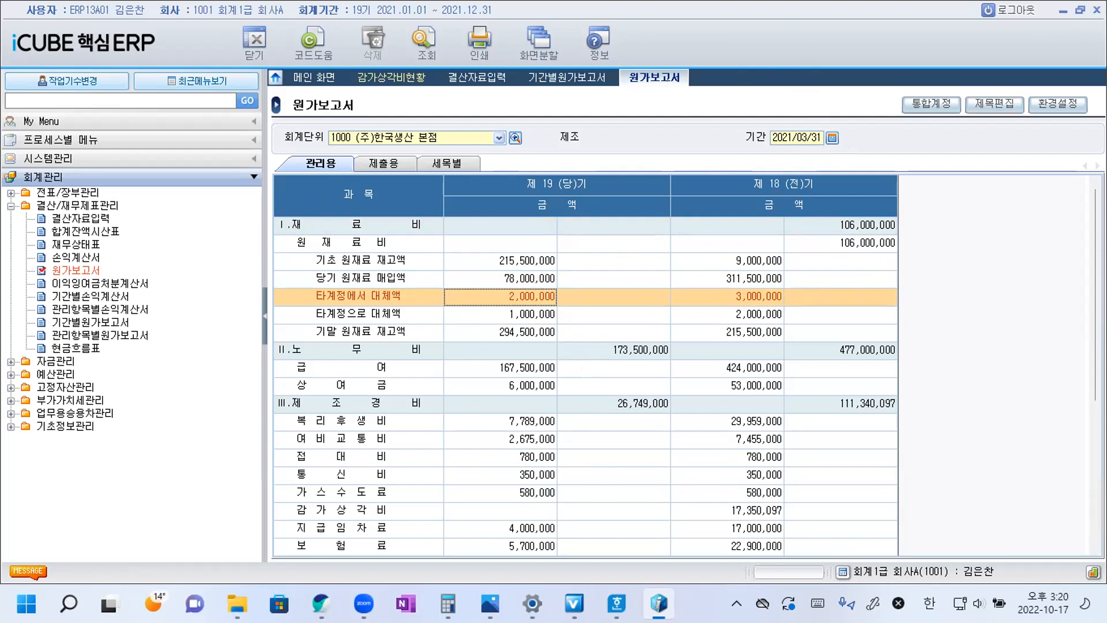
mouse_move(616, 603)
left_click(701, 516)
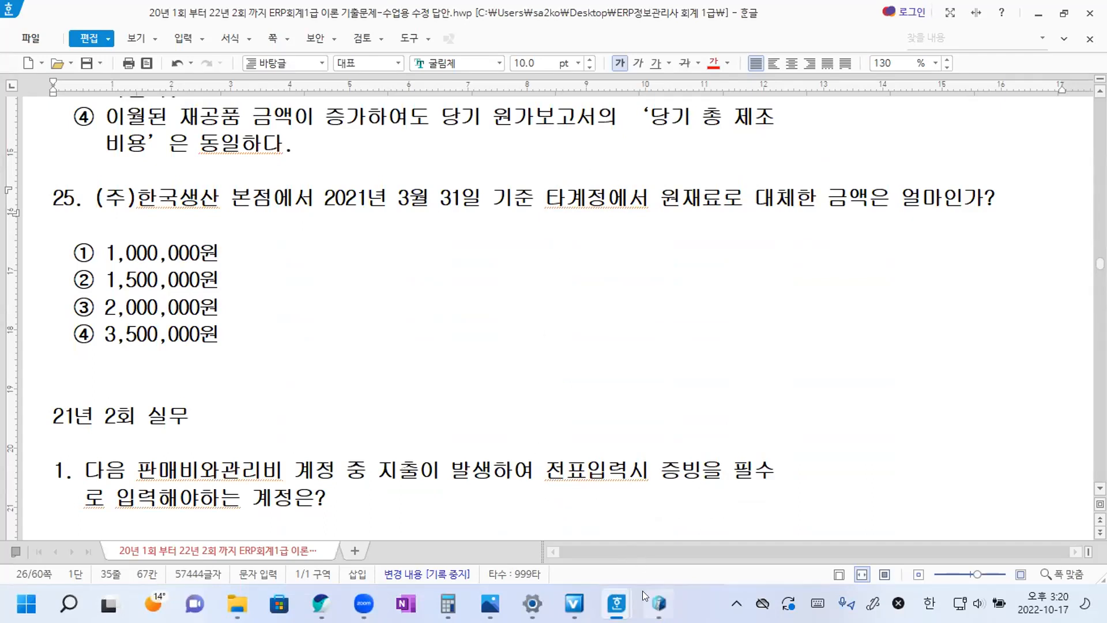
left_click(657, 604)
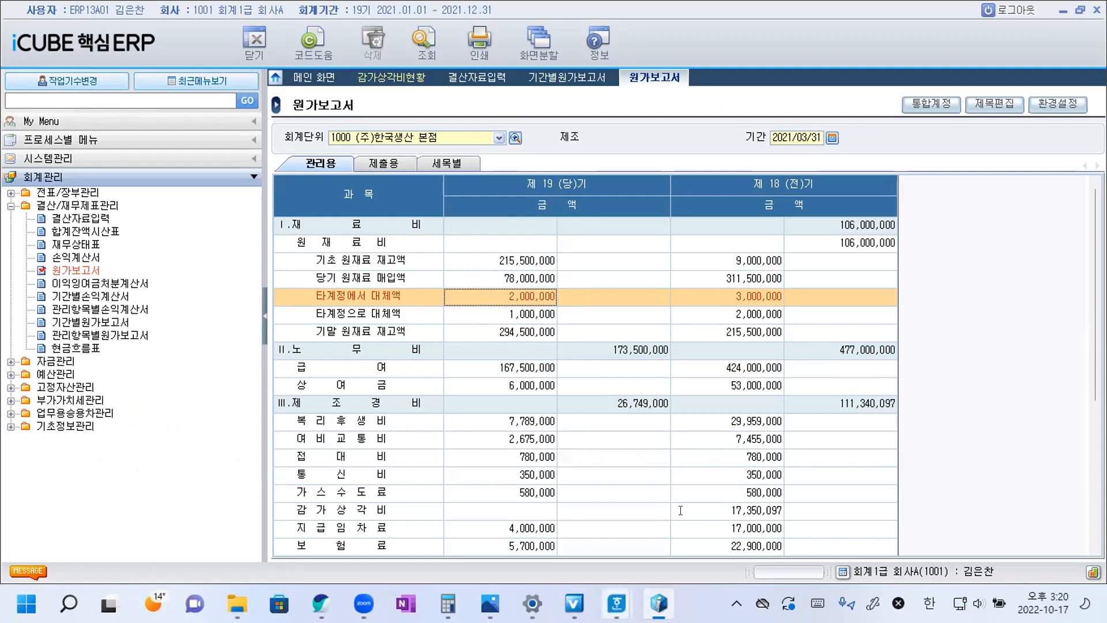
Switch to Hangul and copy ③ from the 2,000,000원 option to the end of question 25's sentence.
double_click(83, 304)
key("ctrl+c")
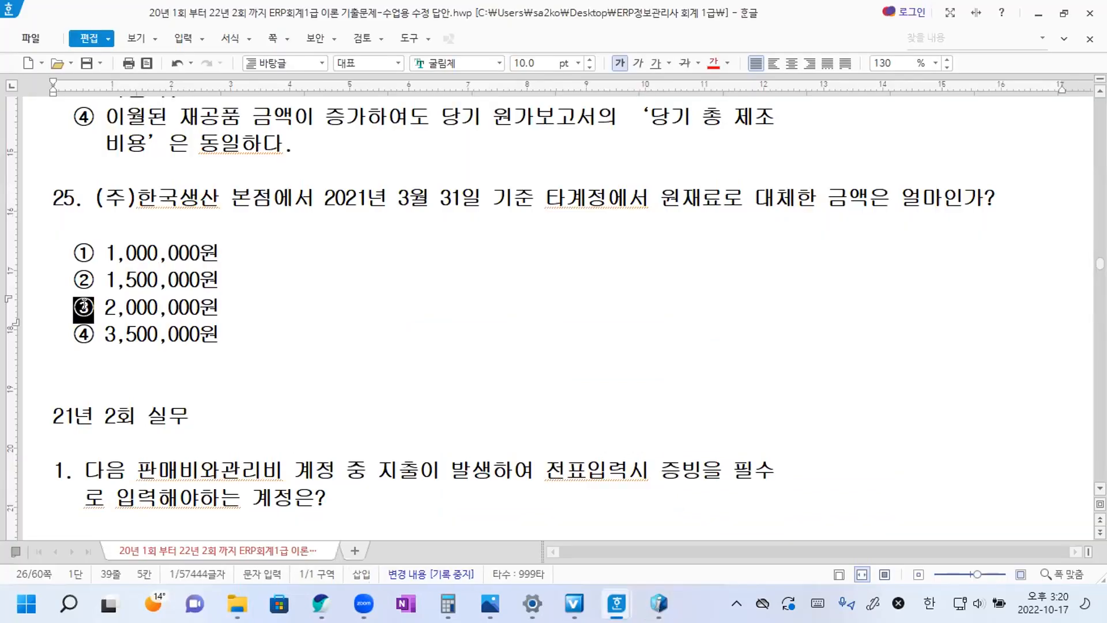
left_click(996, 199)
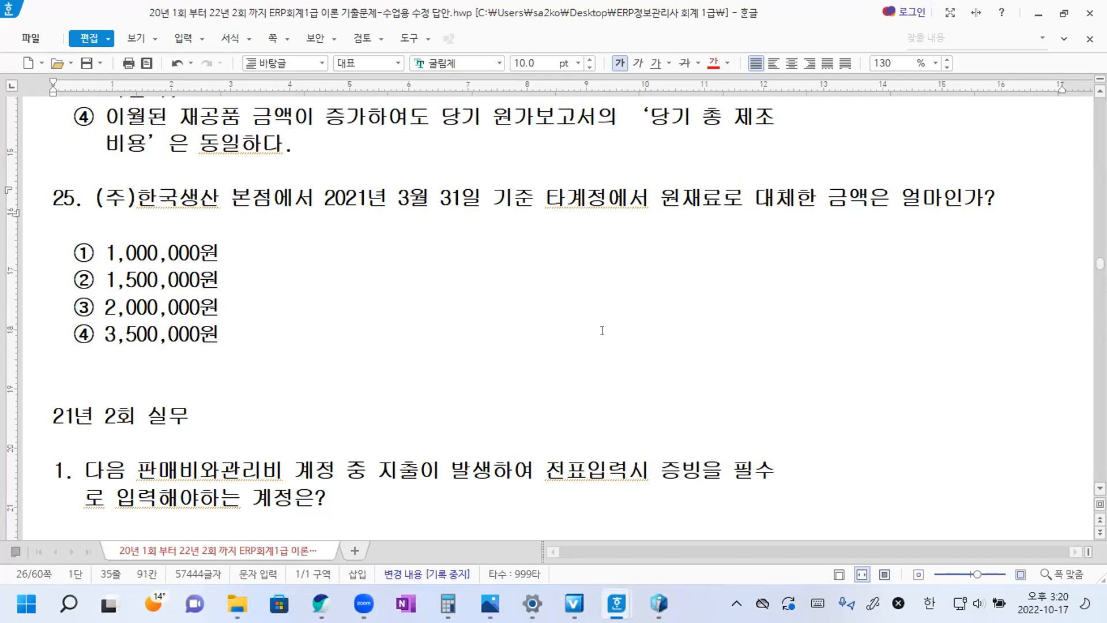
key("ctrl+v")
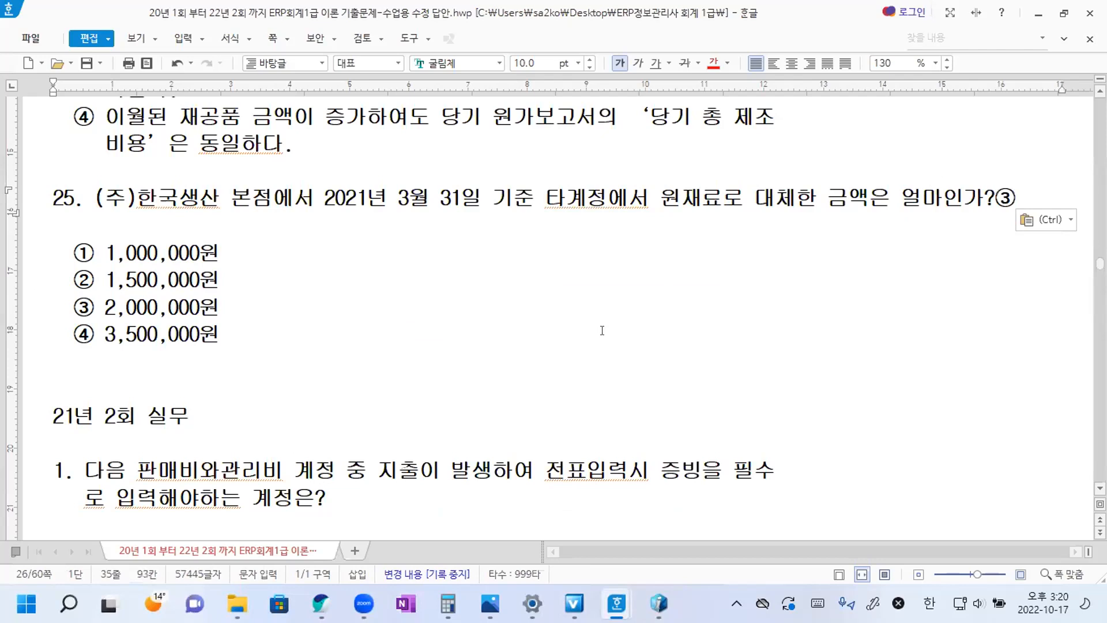